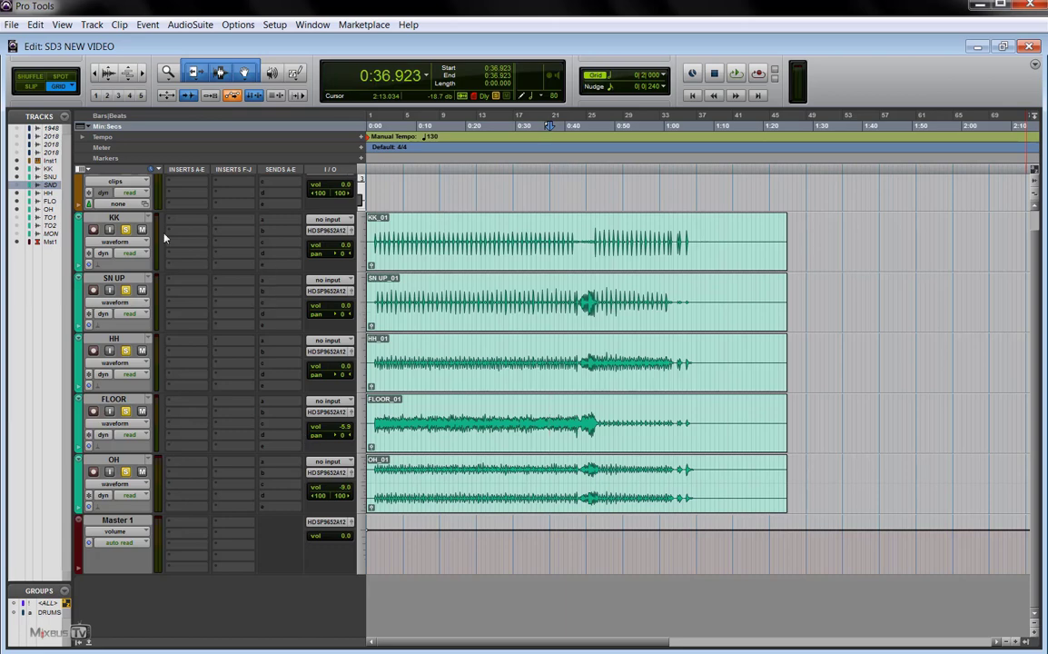
# - Play the mix from 0:33 and lower the HH track volume to -5.6 dB
pyautogui.click(533, 221)
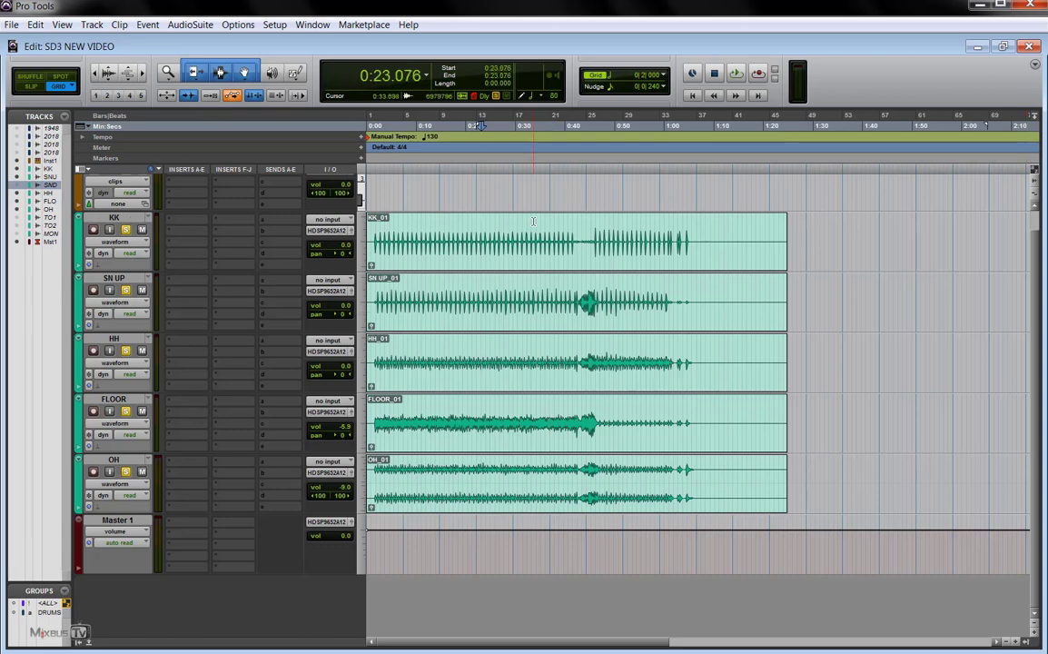
pyautogui.click(529, 227)
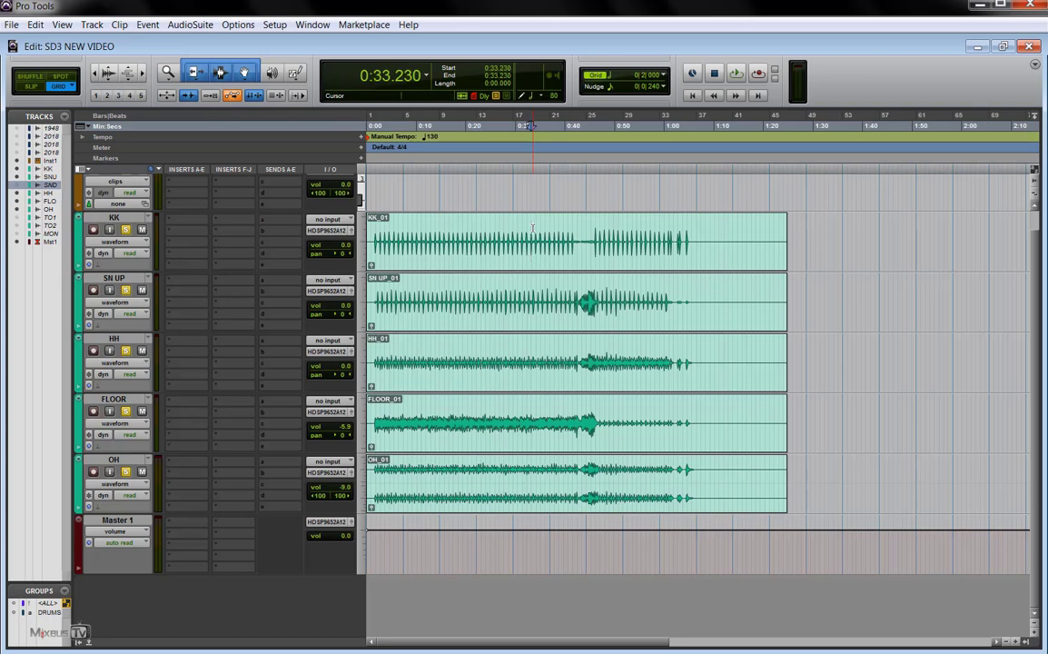
pyautogui.press('space')
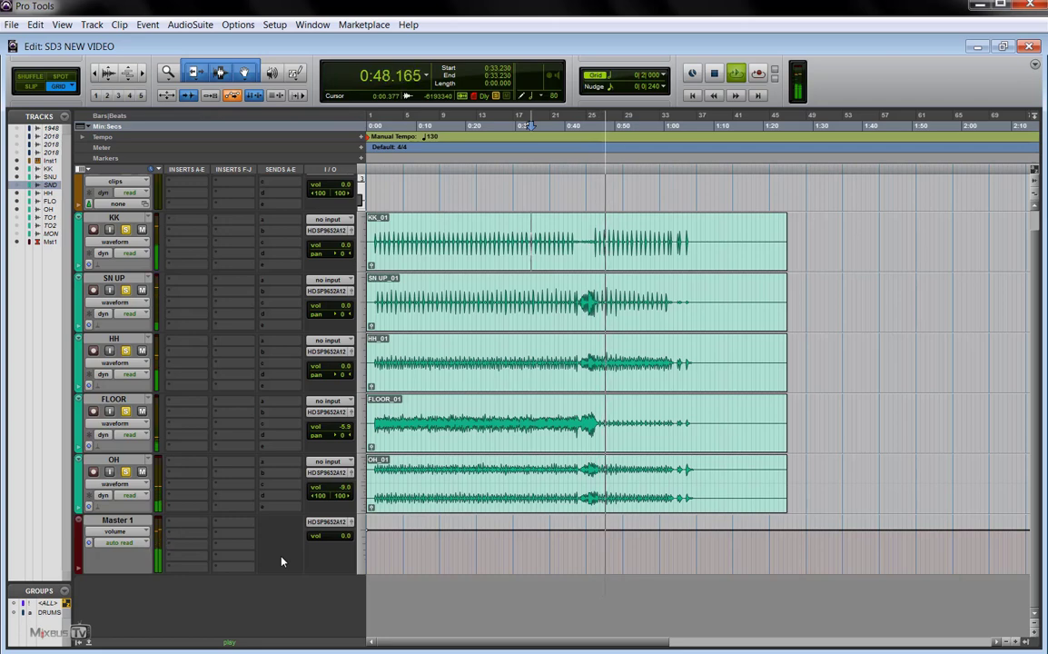
pyautogui.click(343, 366)
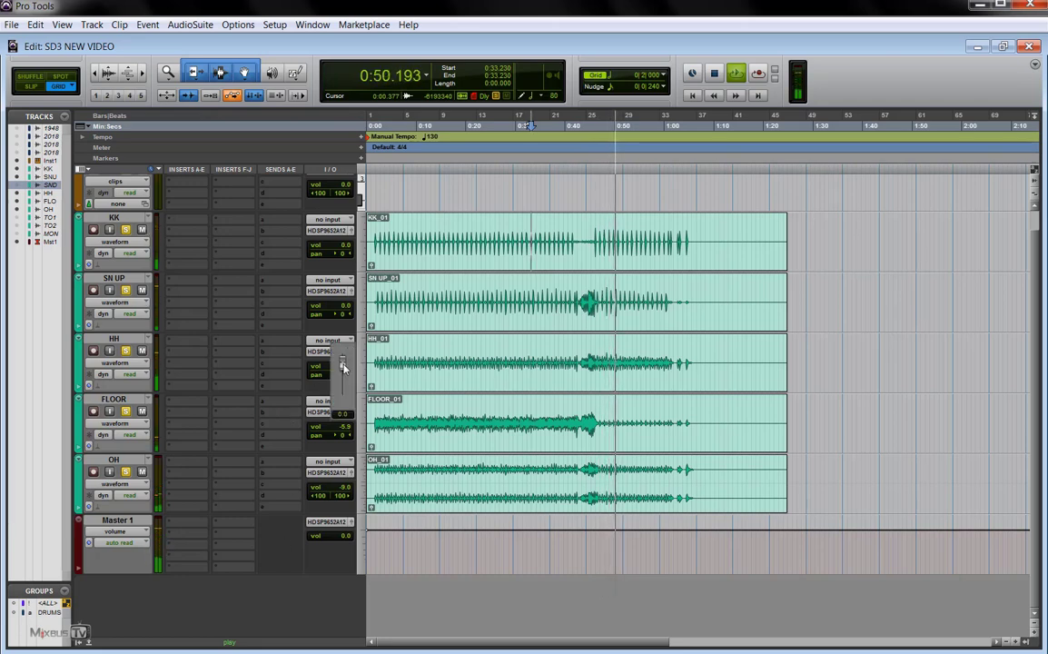
pyautogui.moveTo(343, 366); pyautogui.dragTo(335, 427)
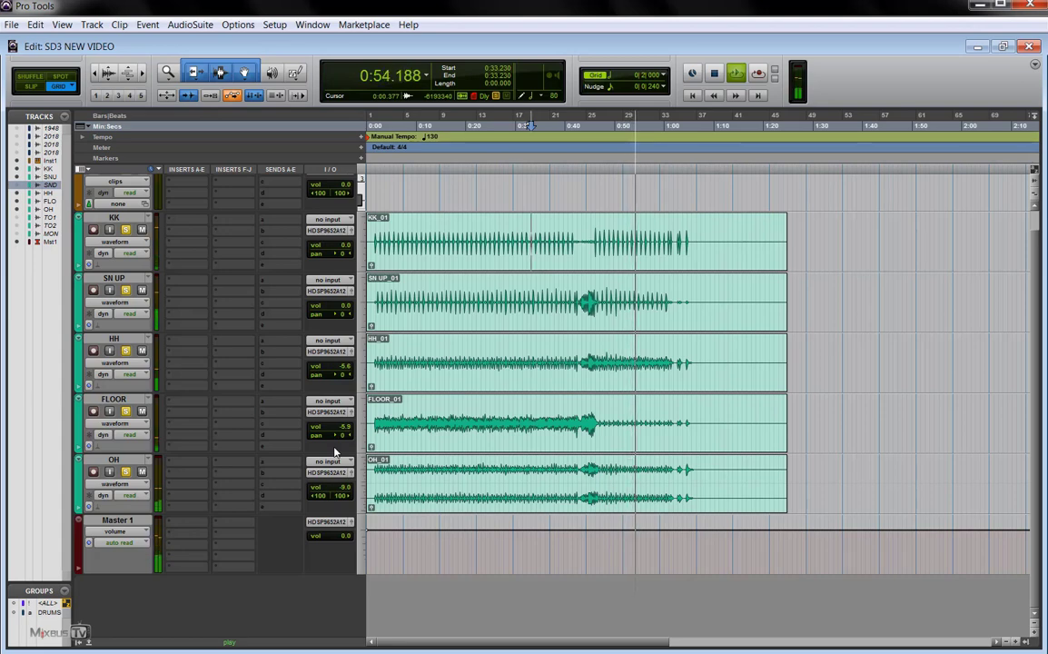
pyautogui.press('space')
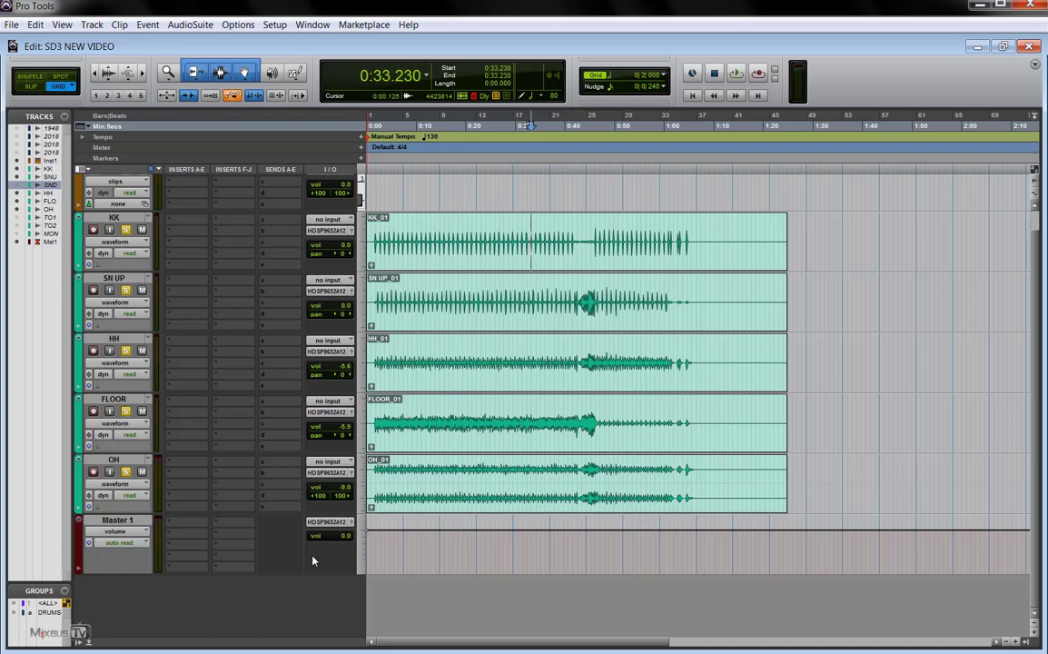
# - Open the SprDrmm3 plugin on Inst 1 and show its Tracker page
pyautogui.scroll(1, 309, 540)
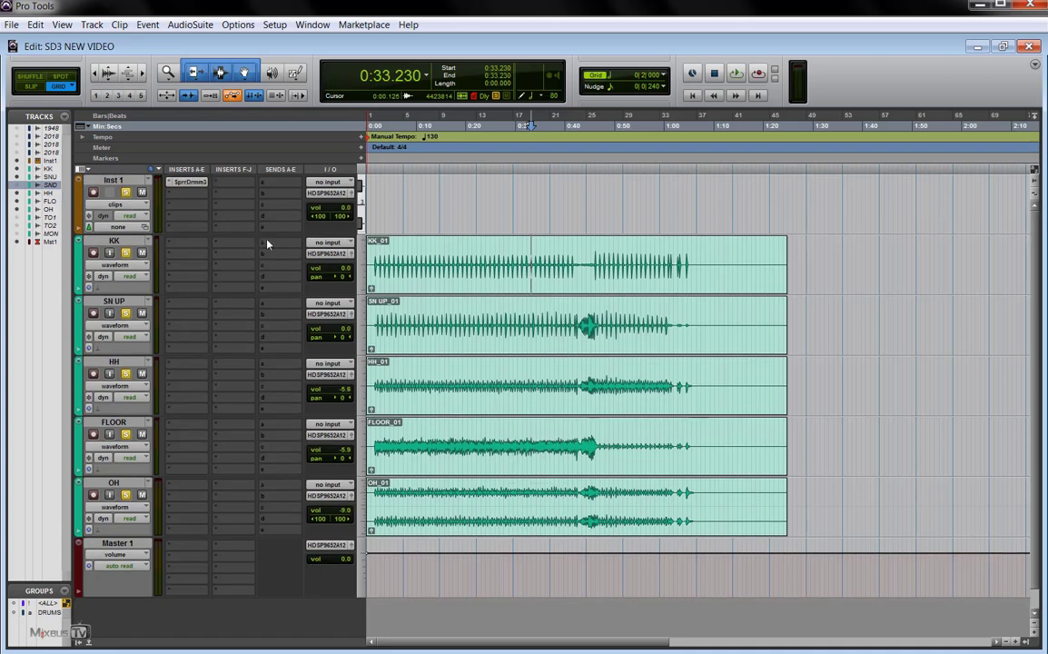
pyautogui.click(188, 182)
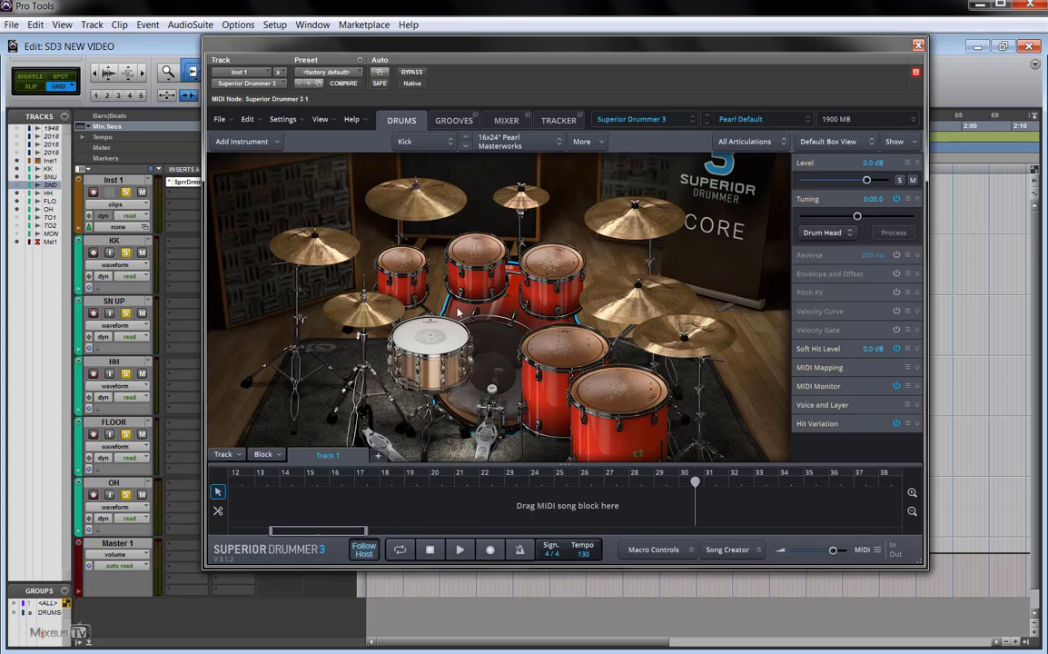
pyautogui.click(562, 121)
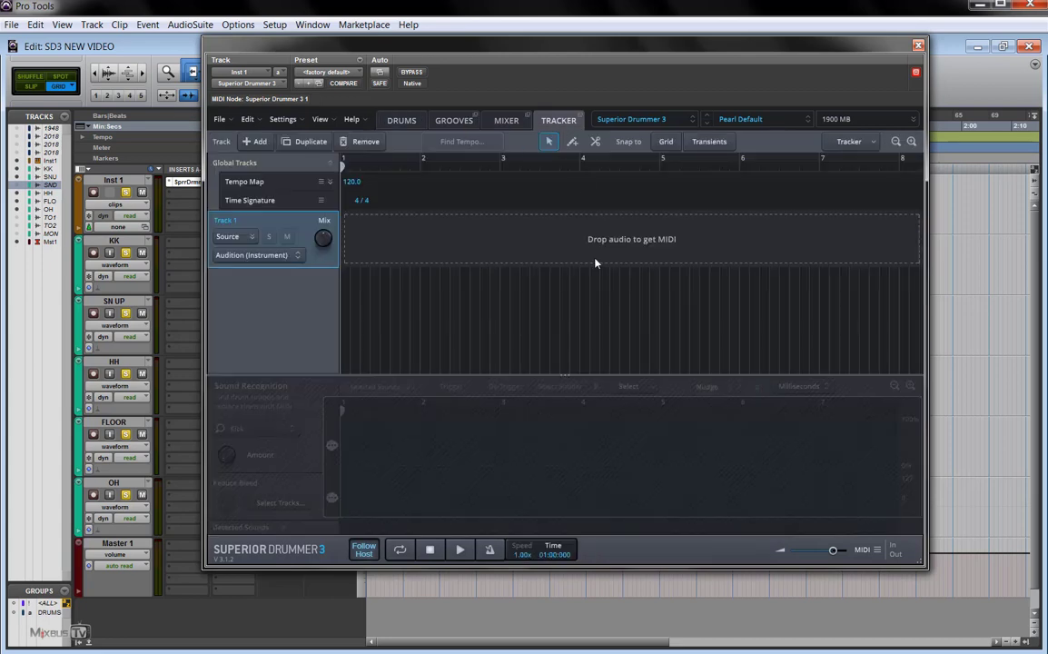
pyautogui.moveTo(563, 46); pyautogui.dragTo(520, 47)
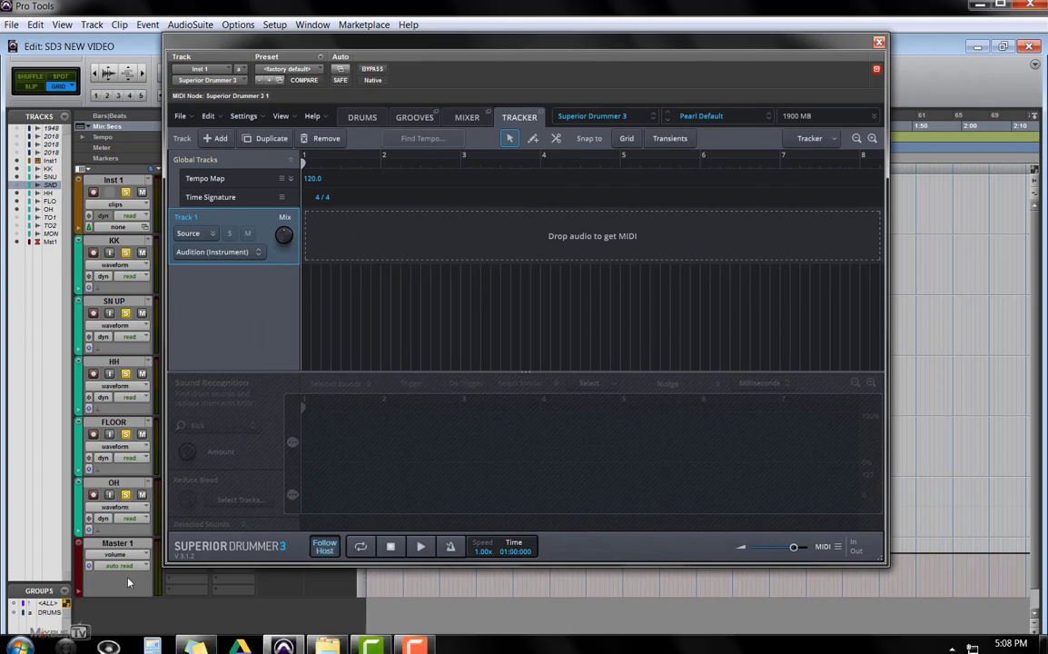
# - Start adding Tracker tracks and browse to the D:\Untitled\Audio Files folder
pyautogui.click(219, 139)
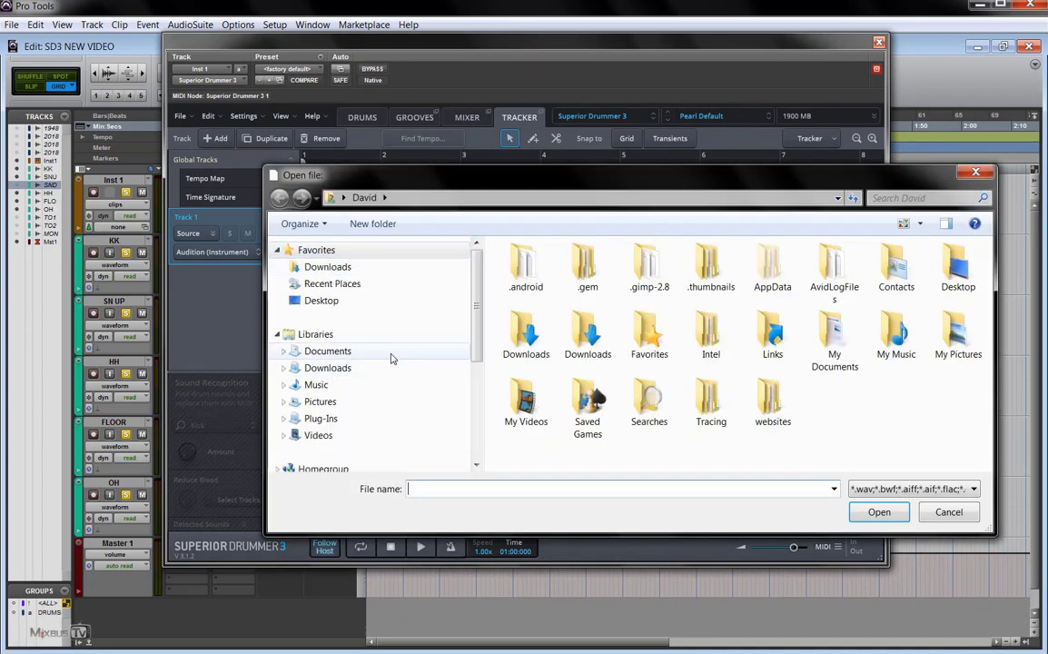
pyautogui.moveTo(480, 343); pyautogui.dragTo(479, 380)
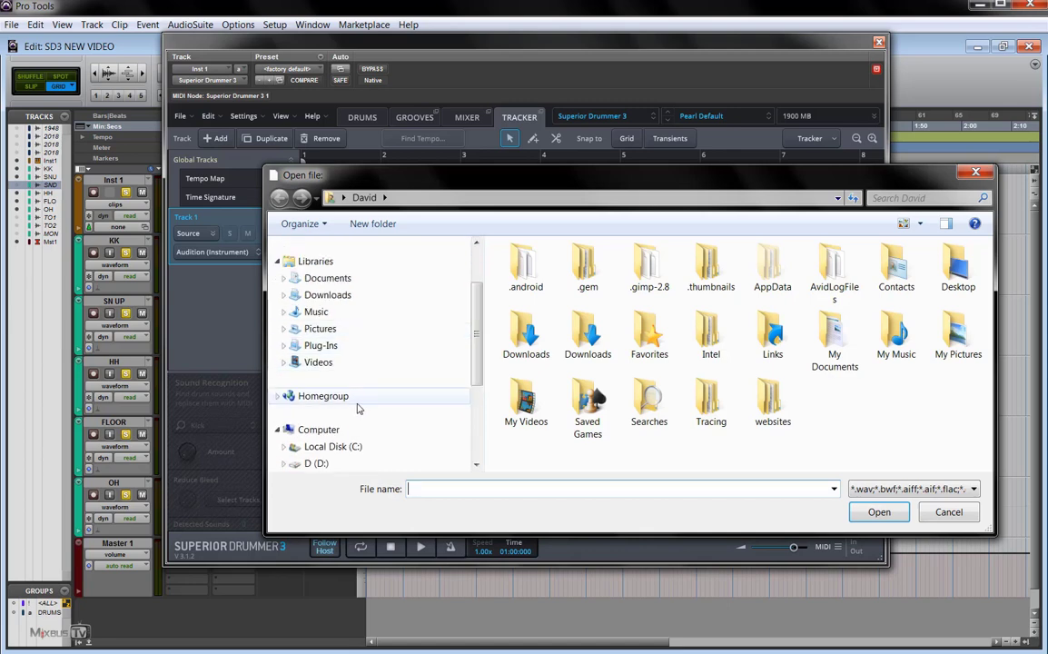
pyautogui.click(348, 451)
pyautogui.click(317, 463)
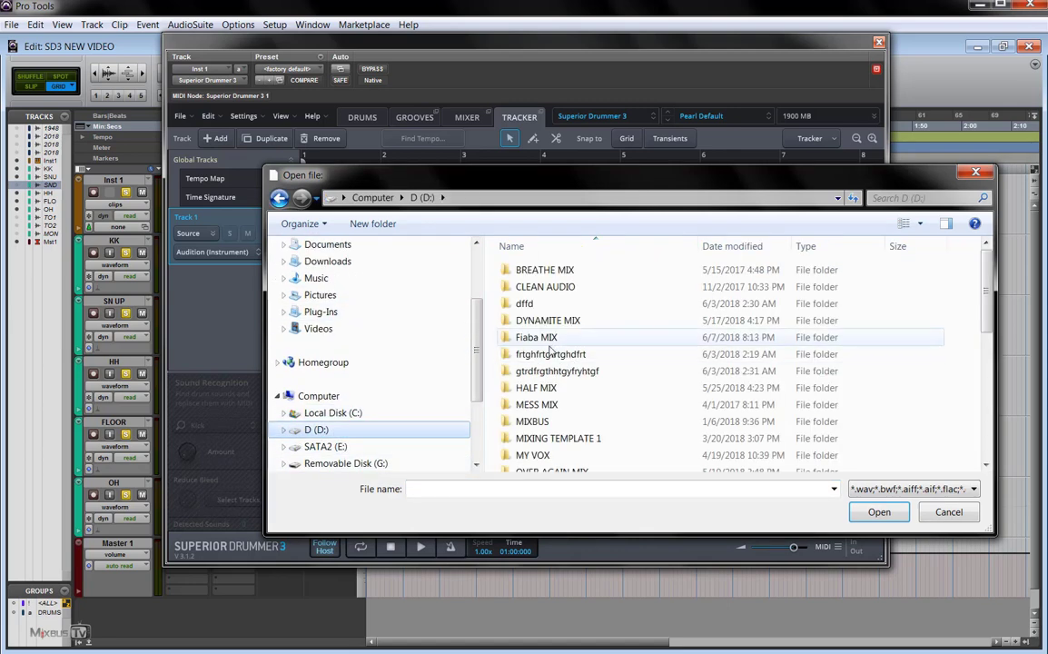
pyautogui.click(549, 311)
pyautogui.scroll(-3, 550, 361)
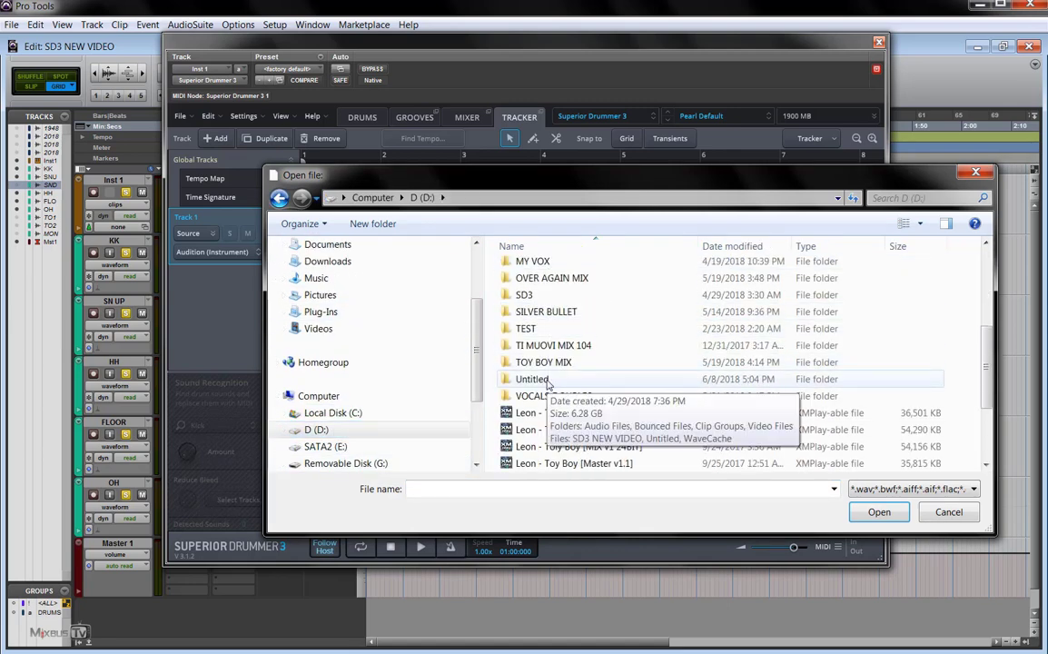
pyautogui.doubleClick(550, 362)
pyautogui.doubleClick(536, 269)
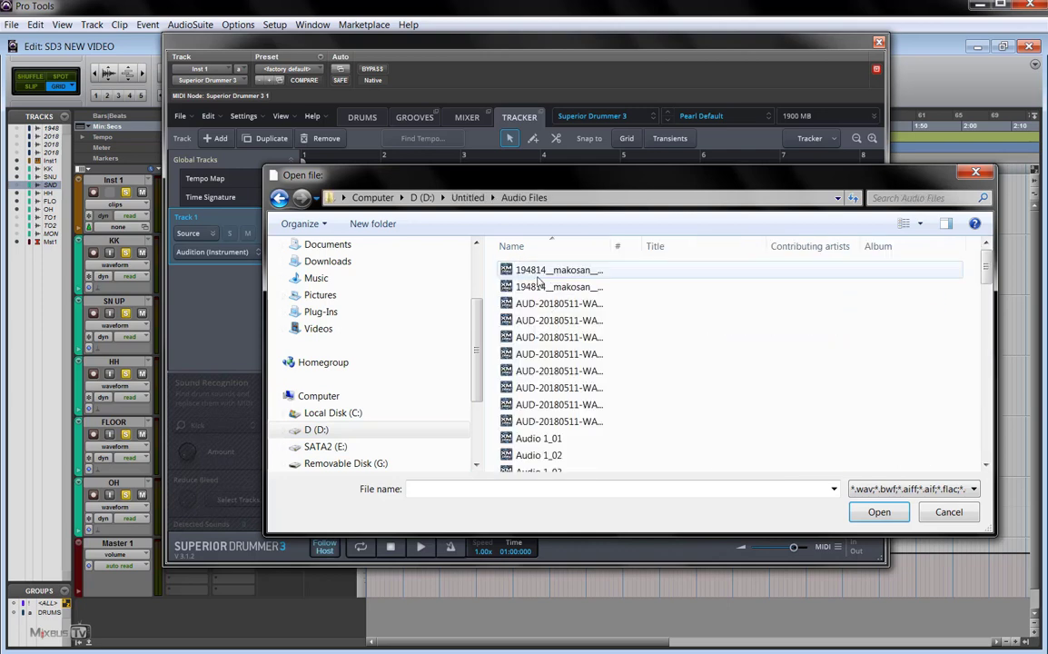
# - Import KK_01, HH_01, FLOOR_01, OH_01.L, OH_01.R and SN UP_01 into the Tracker
pyautogui.click(584, 373)
pyautogui.scroll(-6, 545, 359)
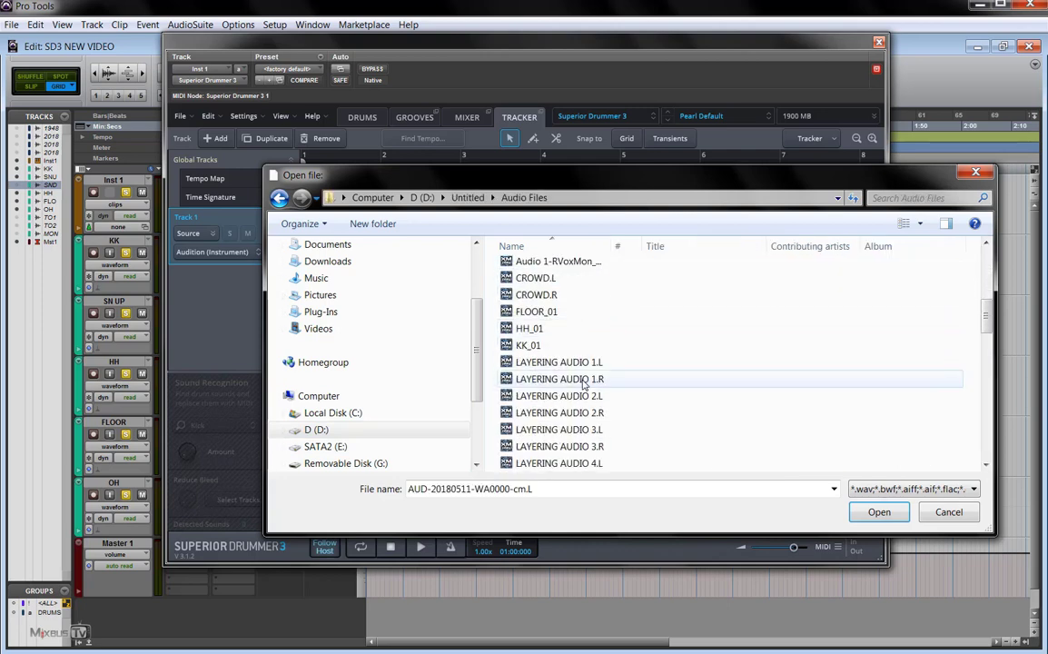
pyautogui.click(544, 347)
pyautogui.keyDown('ctrl'); pyautogui.click(548, 325); pyautogui.keyUp('ctrl')
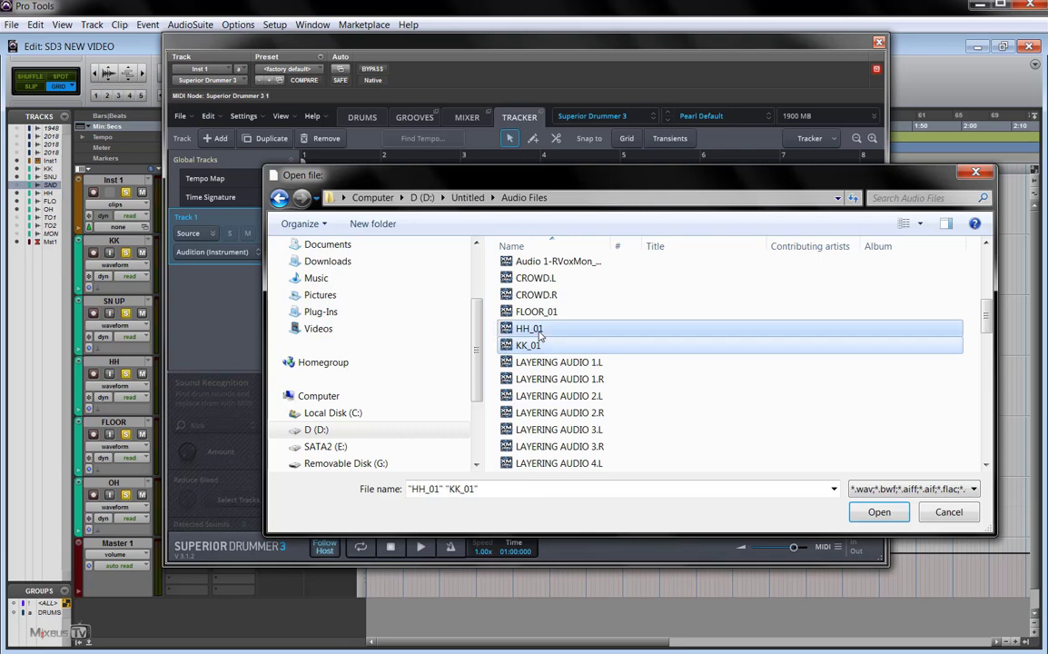
pyautogui.keyDown('ctrl'); pyautogui.click(545, 313); pyautogui.keyUp('ctrl')
pyautogui.scroll(-7, 549, 331)
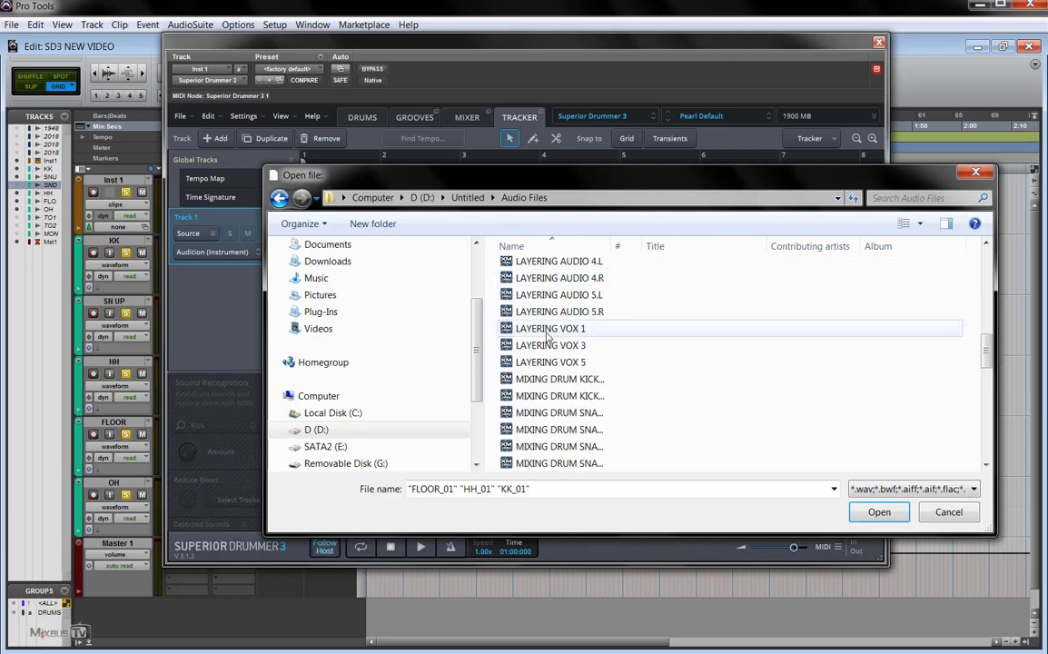
pyautogui.scroll(-1, 548, 338)
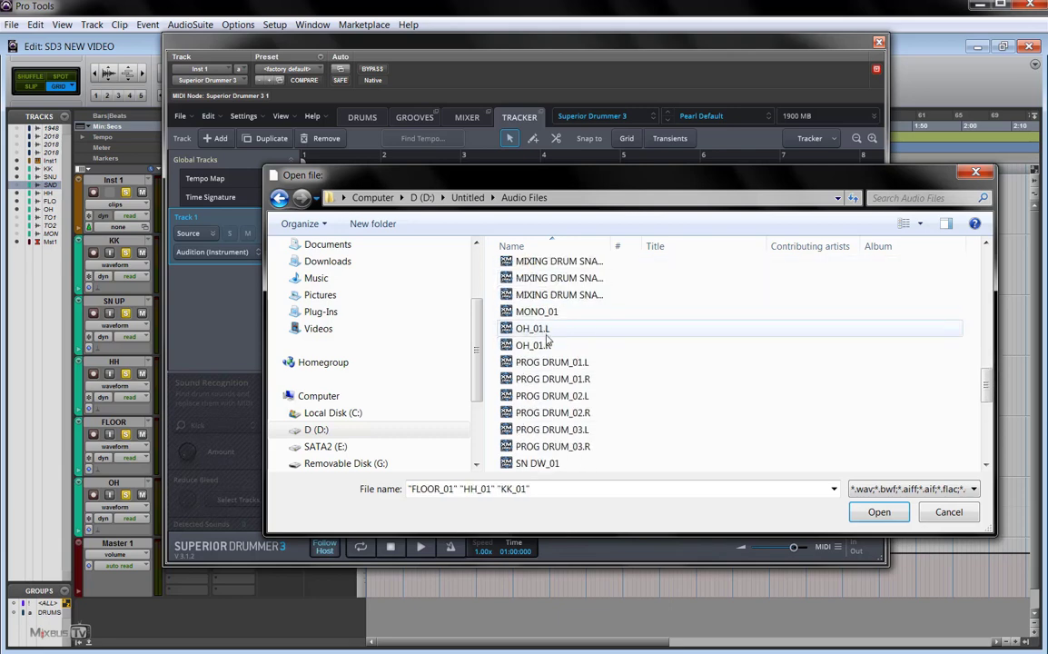
pyautogui.keyDown('ctrl'); pyautogui.click(526, 329); pyautogui.keyUp('ctrl')
pyautogui.keyDown('ctrl'); pyautogui.click(548, 346); pyautogui.keyUp('ctrl')
pyautogui.scroll(-2, 547, 346)
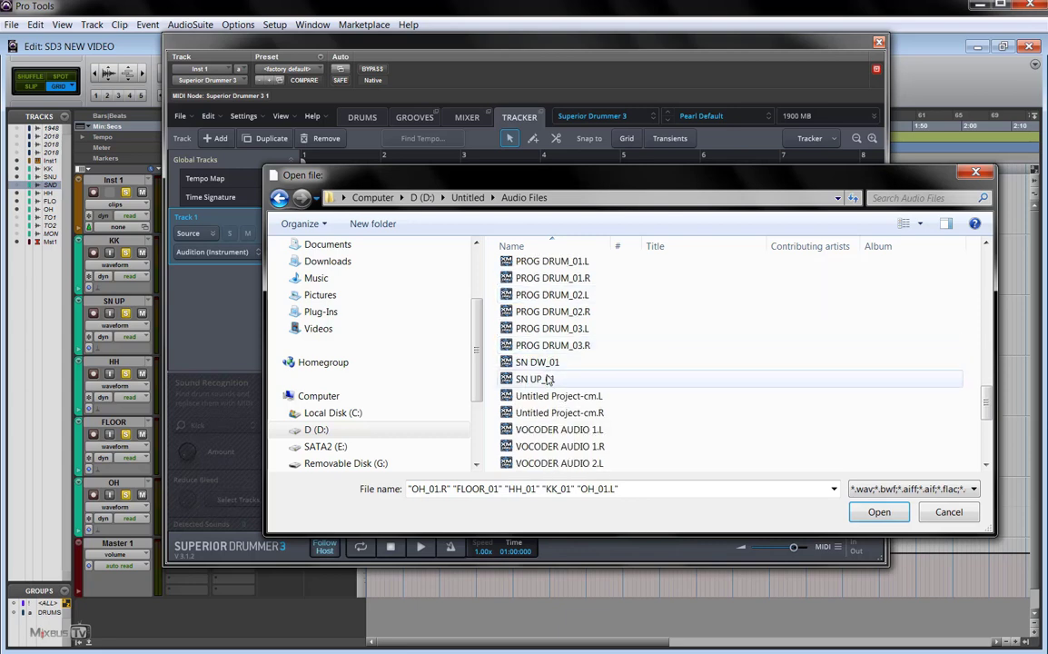
pyautogui.keyDown('ctrl'); pyautogui.click(548, 380); pyautogui.keyUp('ctrl')
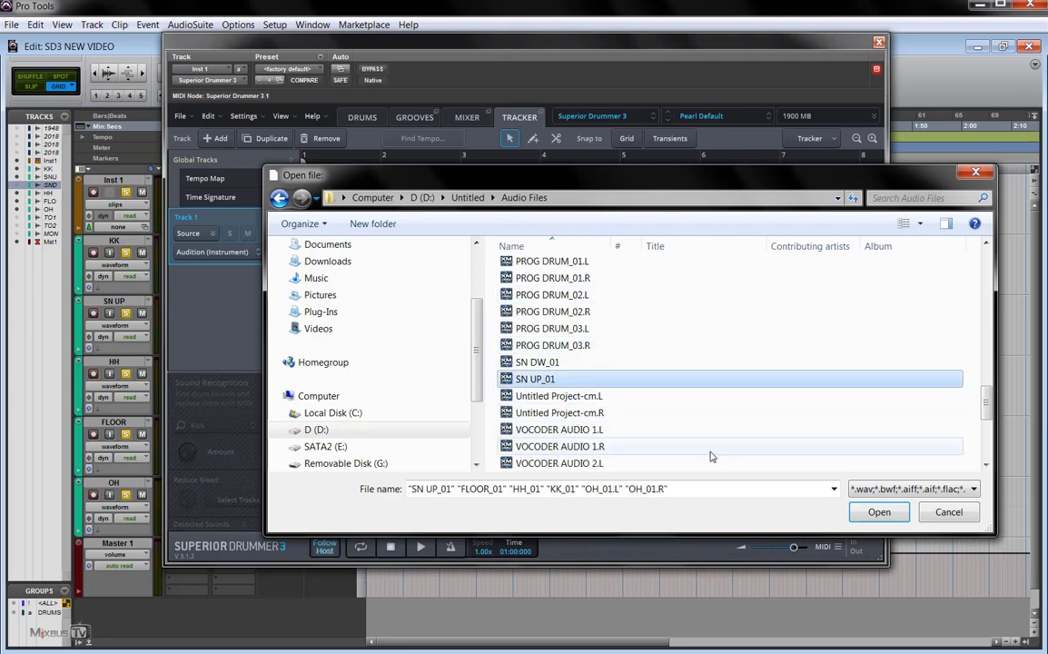
pyautogui.click(877, 514)
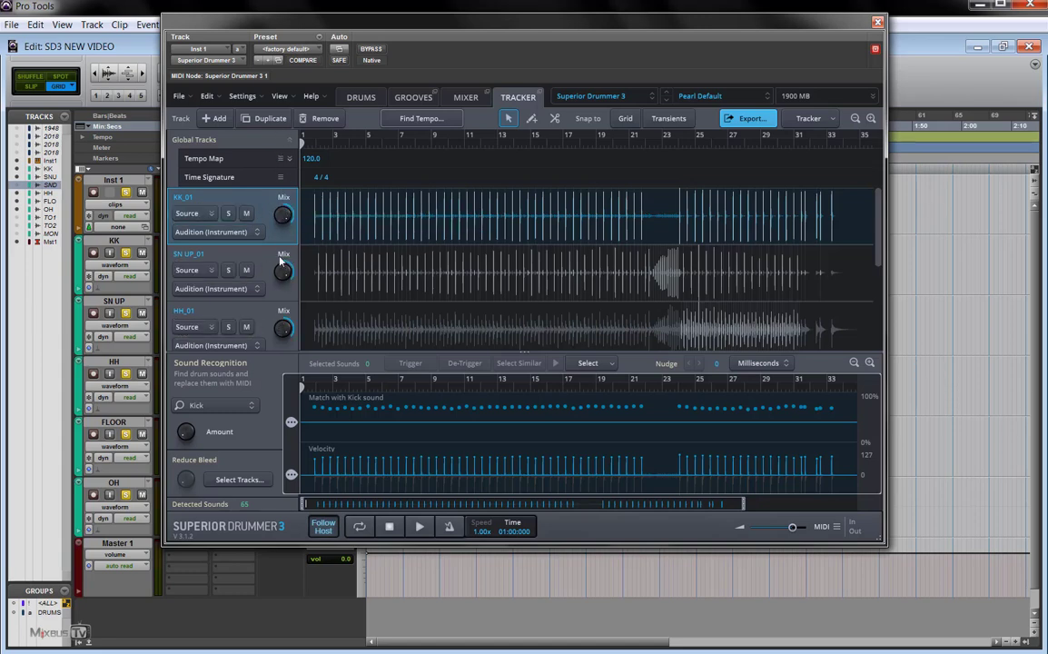
# - Select and solo KK_01, showing its 65 detected kick hits
pyautogui.scroll(-2, 283, 271)
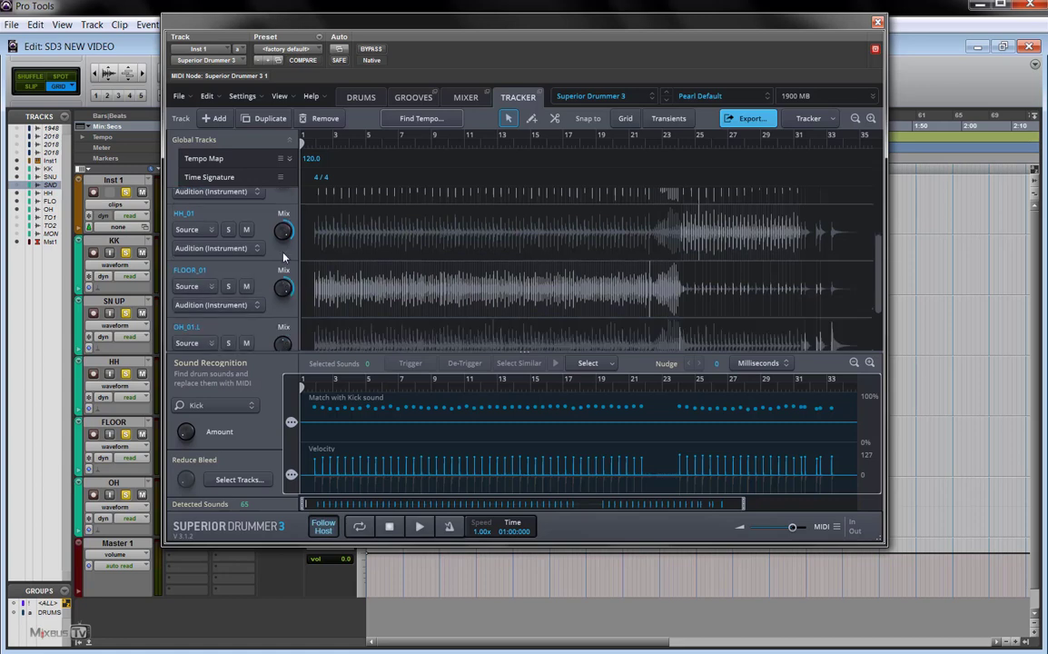
pyautogui.click(265, 334)
pyautogui.scroll(-1, 270, 329)
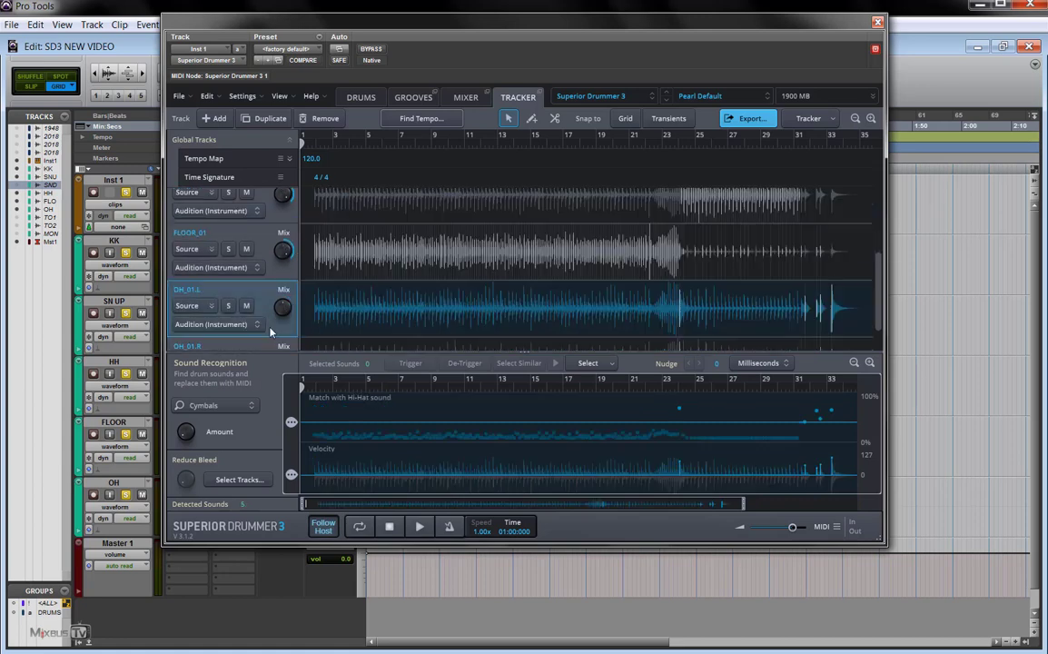
pyautogui.scroll(-1, 276, 327)
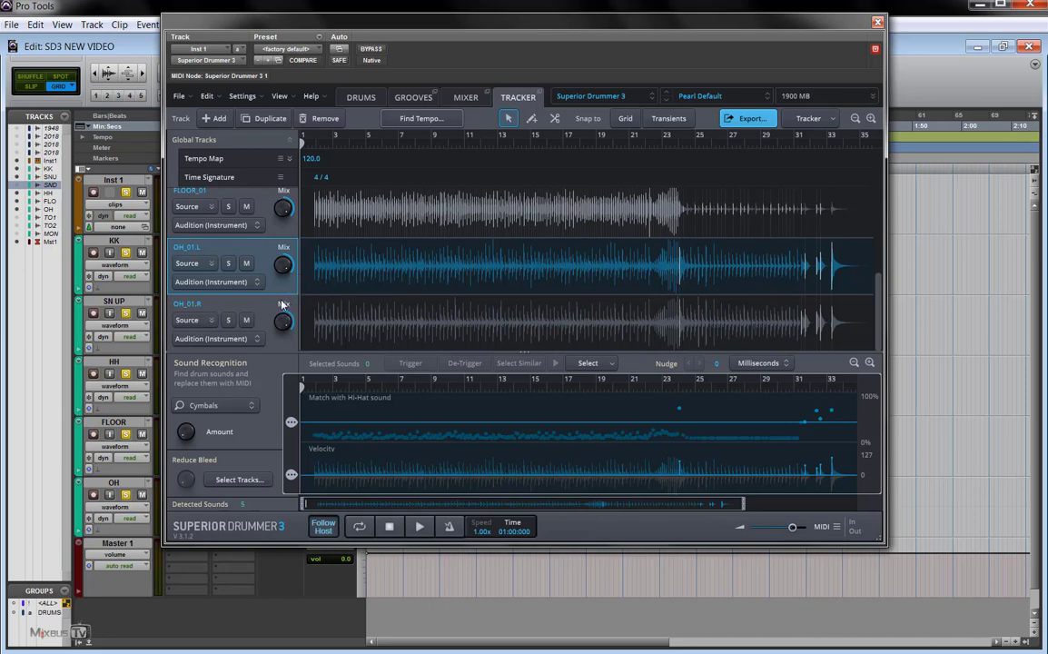
pyautogui.scroll(5, 227, 276)
pyautogui.click(194, 192)
pyautogui.click(228, 214)
pyautogui.scroll(-3, 380, 235)
pyautogui.scroll(-1, 380, 234)
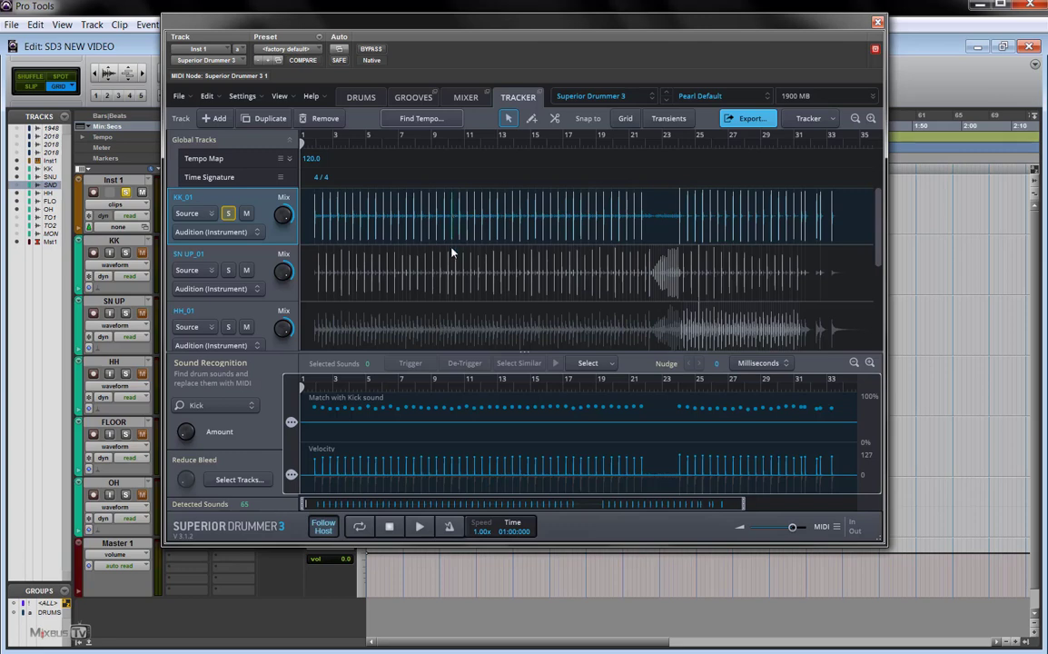
# - Play back the soloed KK_01 kick hits, zooming the timeline to inspect them, then stop
pyautogui.scroll(5, 474, 287)
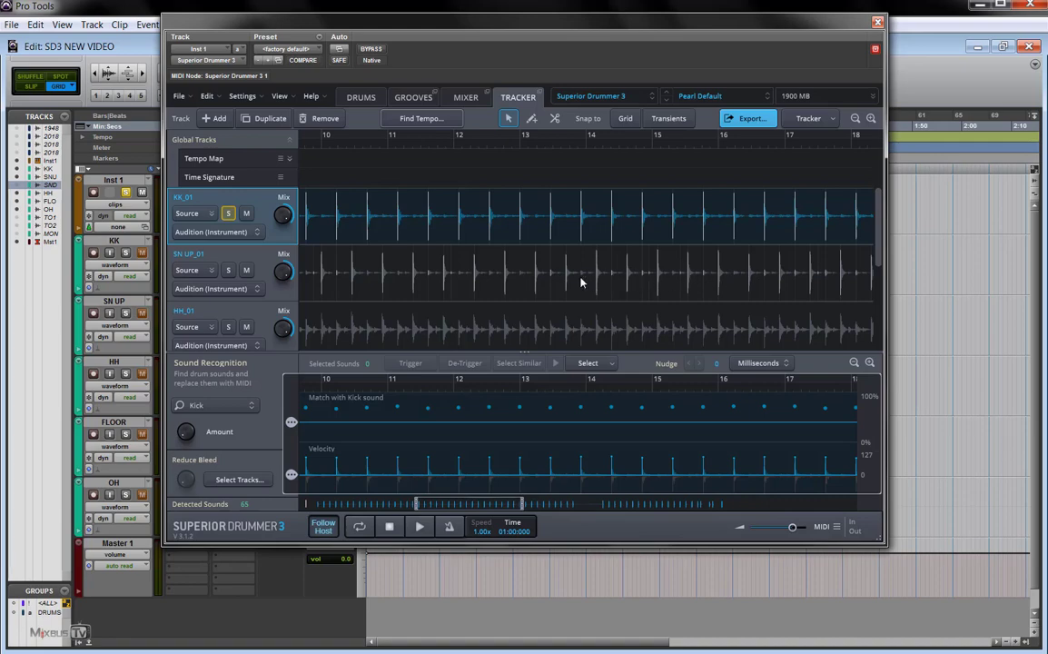
pyautogui.scroll(-5, 581, 282)
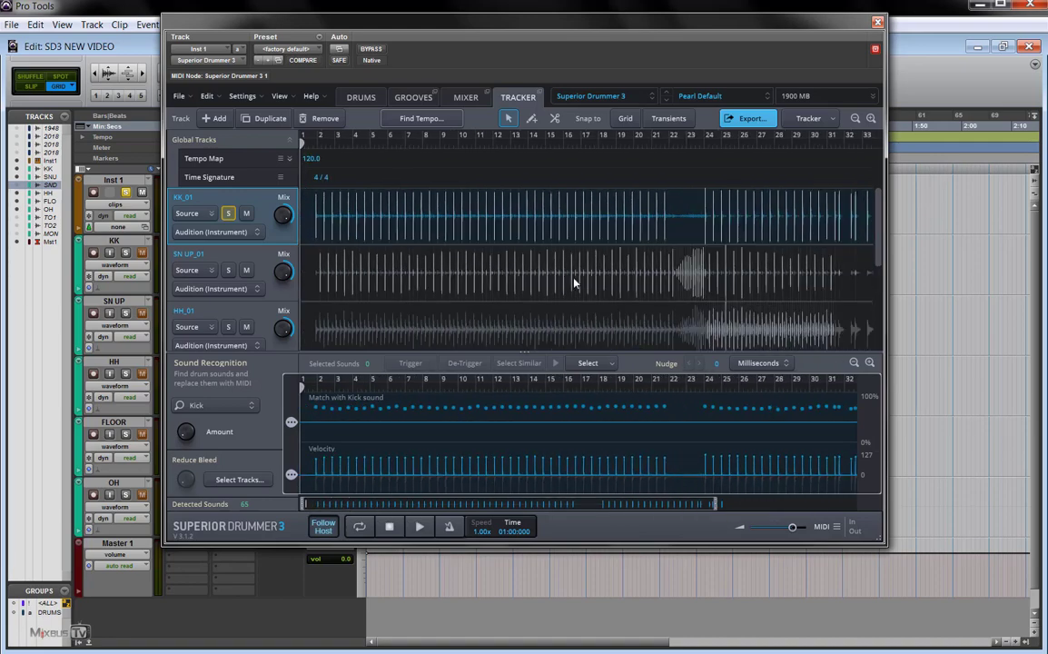
pyautogui.scroll(-1, 433, 255)
pyautogui.scroll(4, 385, 207)
pyautogui.press('space')
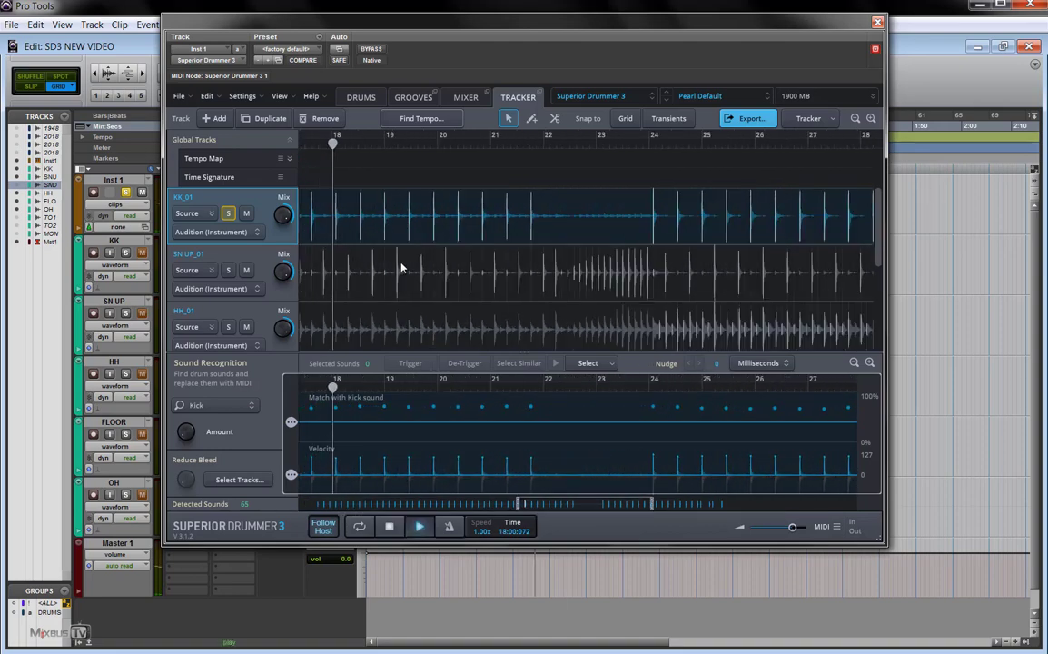
pyautogui.scroll(2, 545, 225)
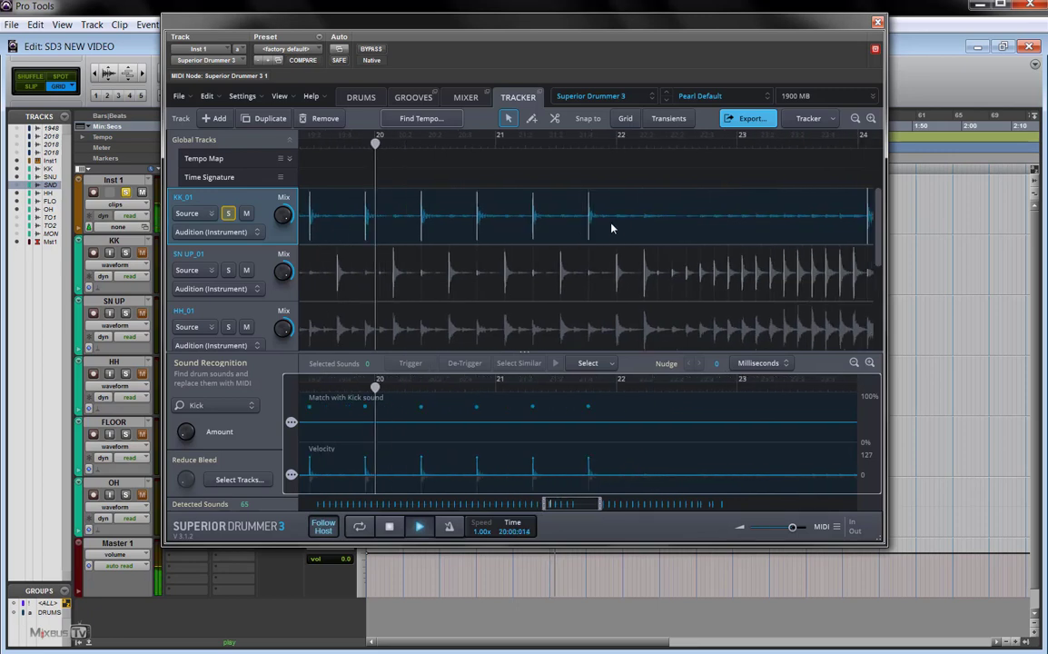
pyautogui.scroll(-1, 595, 214)
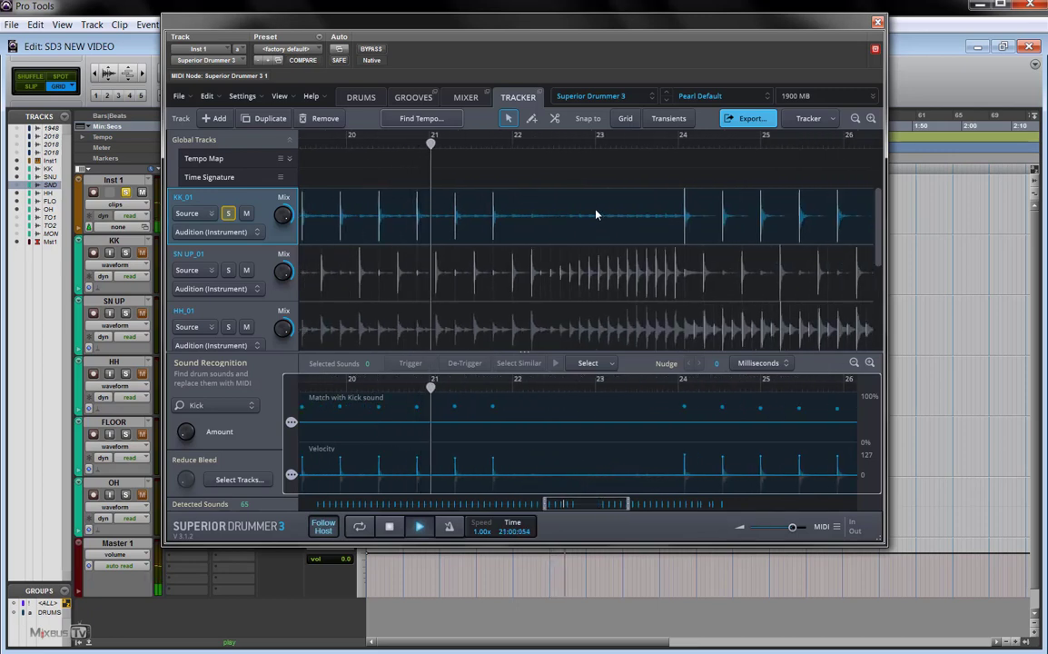
pyautogui.scroll(-1, 596, 215)
pyautogui.scroll(-1, 596, 214)
pyautogui.scroll(-4, 595, 214)
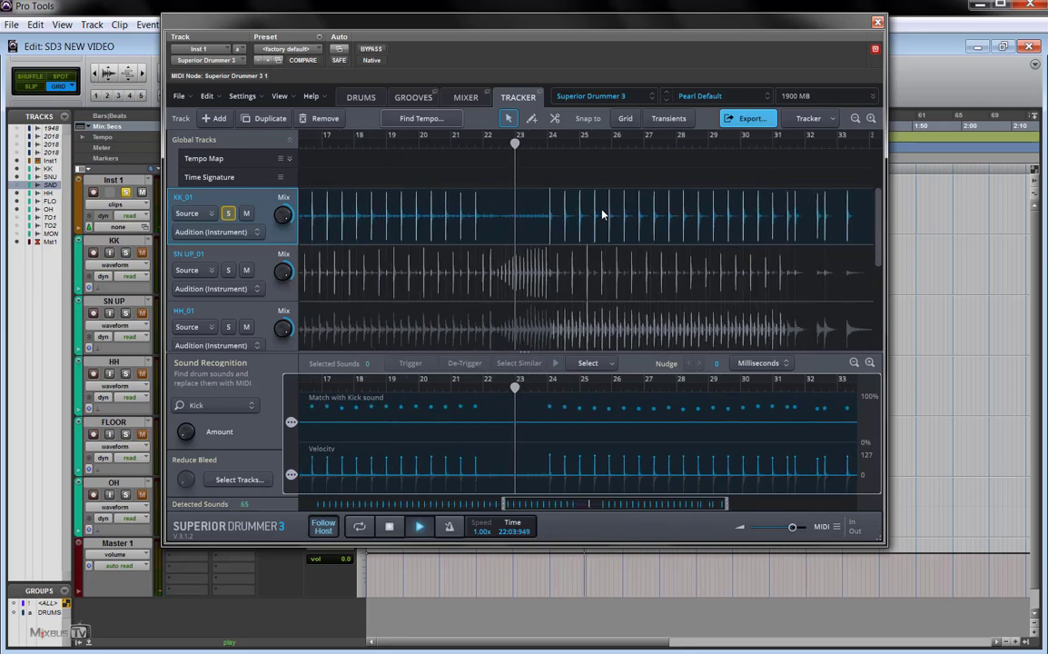
pyautogui.scroll(5, 604, 215)
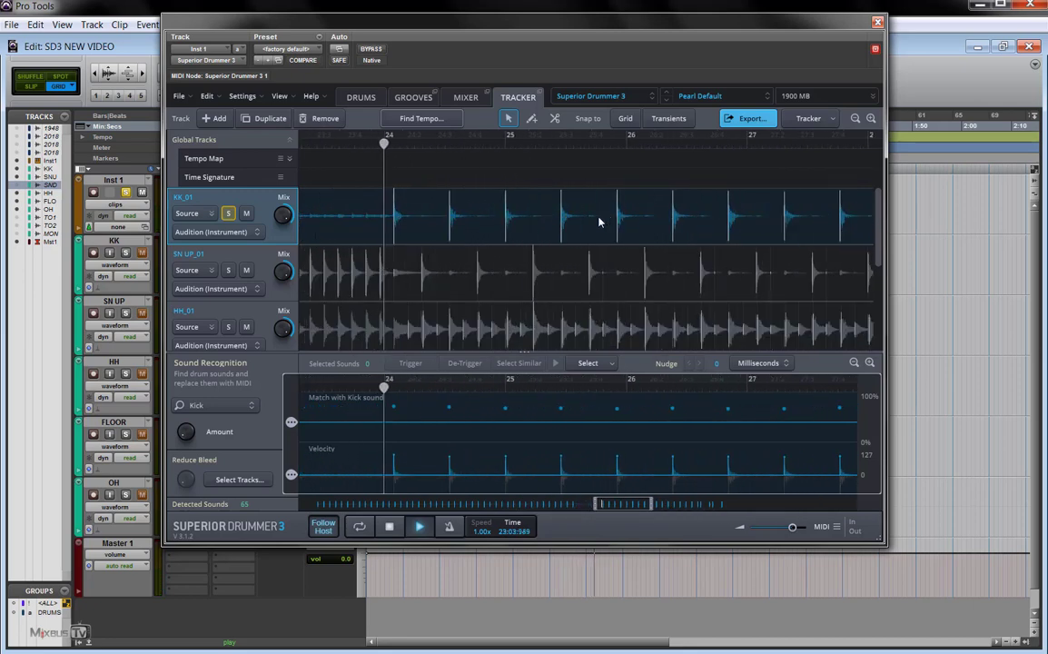
pyautogui.scroll(-7, 602, 225)
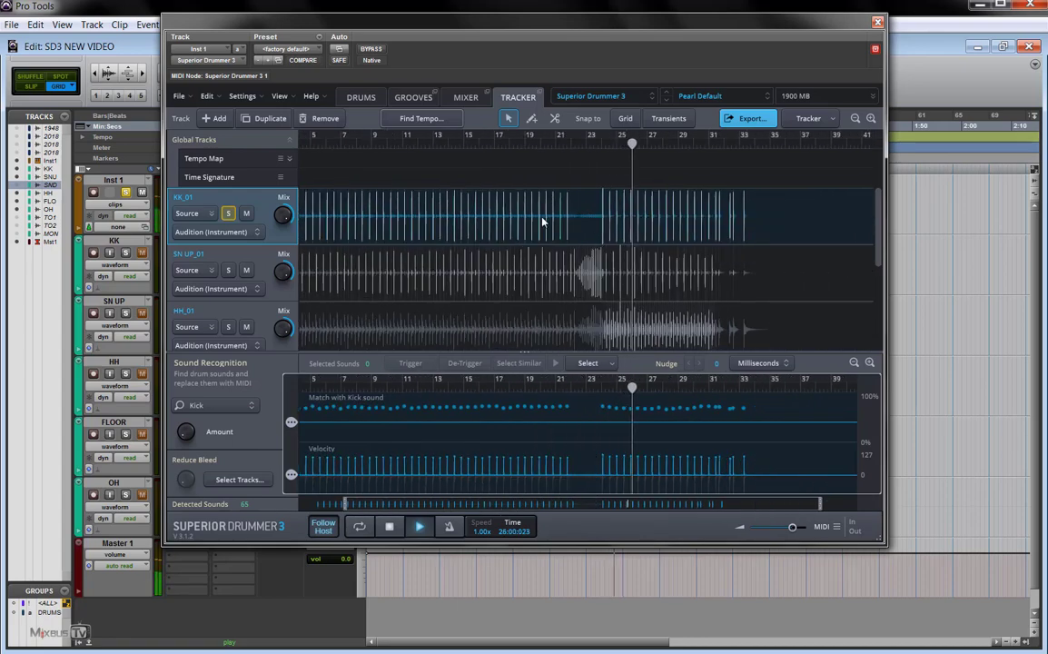
pyautogui.press('space')
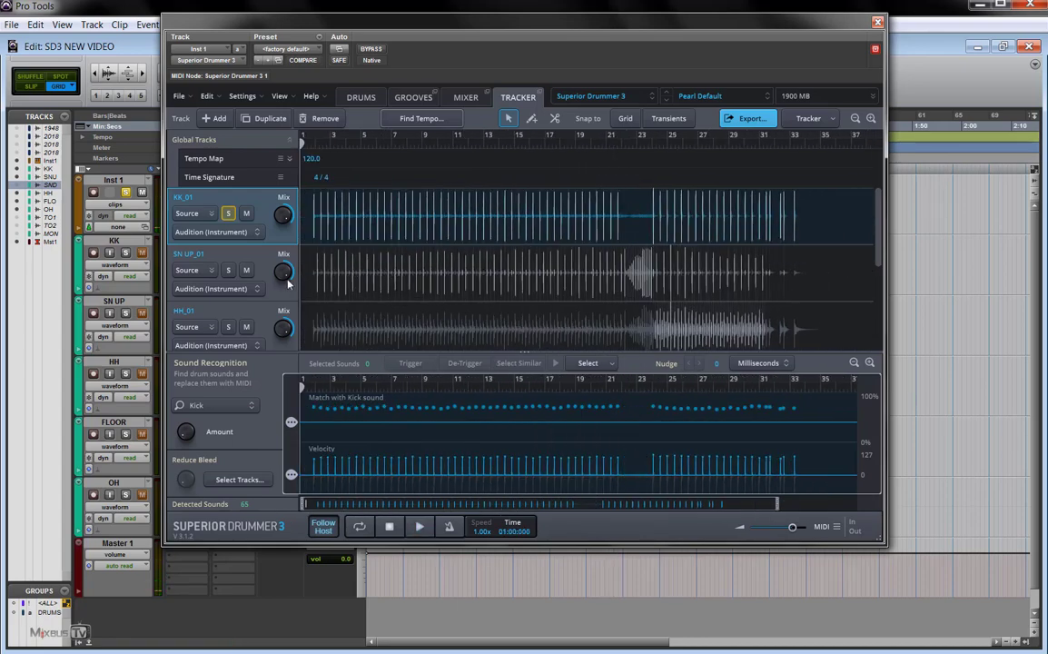
# - Focus Sound Recognition on the SN UP_01 snare track and audition it
pyautogui.click(266, 260)
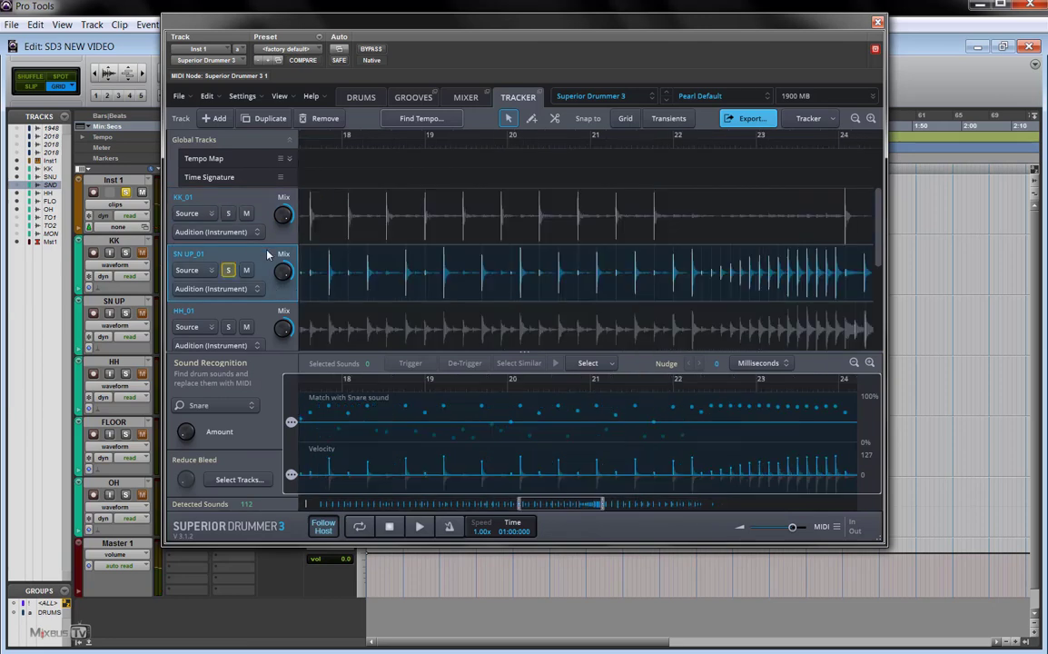
pyautogui.press('space')
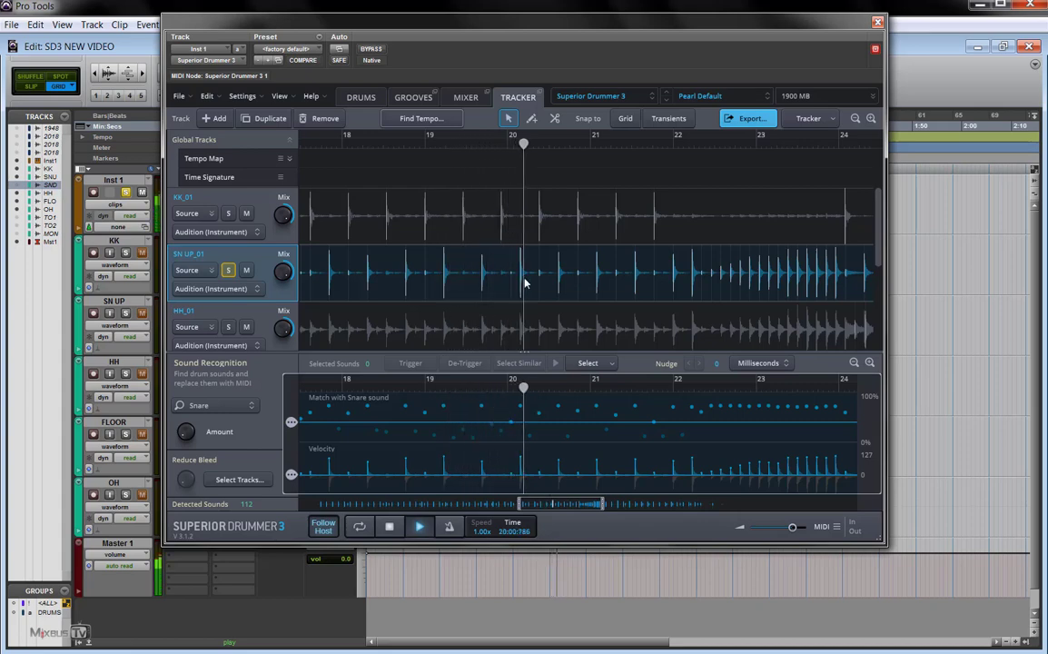
pyautogui.press('space')
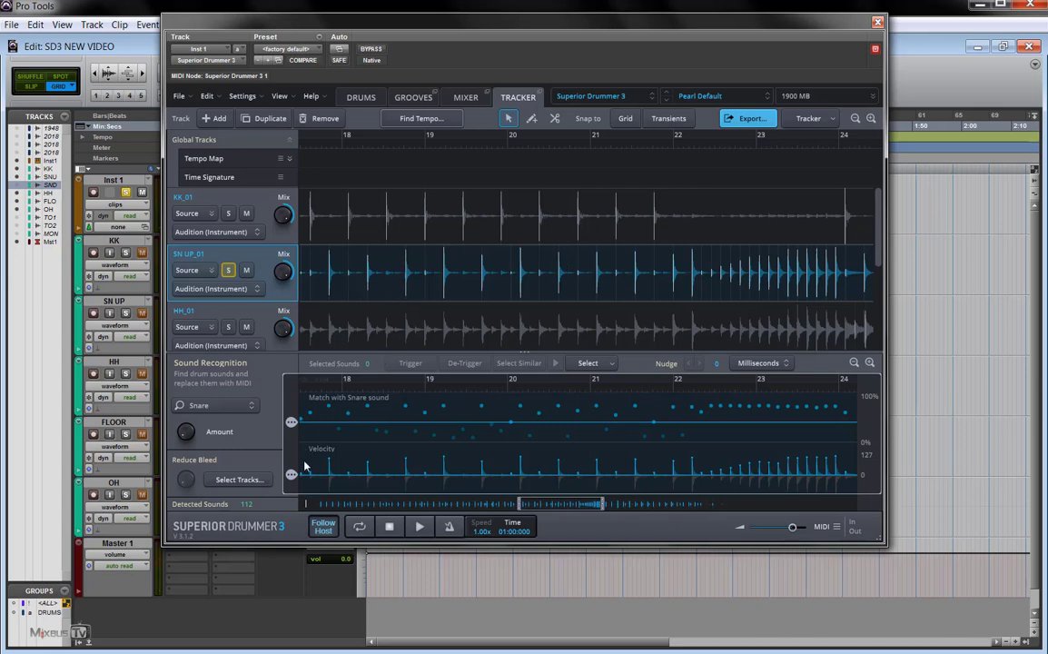
# - Try a snare velocity threshold of 24, return it to 4, and select the stray hit near bar 19
pyautogui.moveTo(292, 480); pyautogui.dragTo(292, 481)
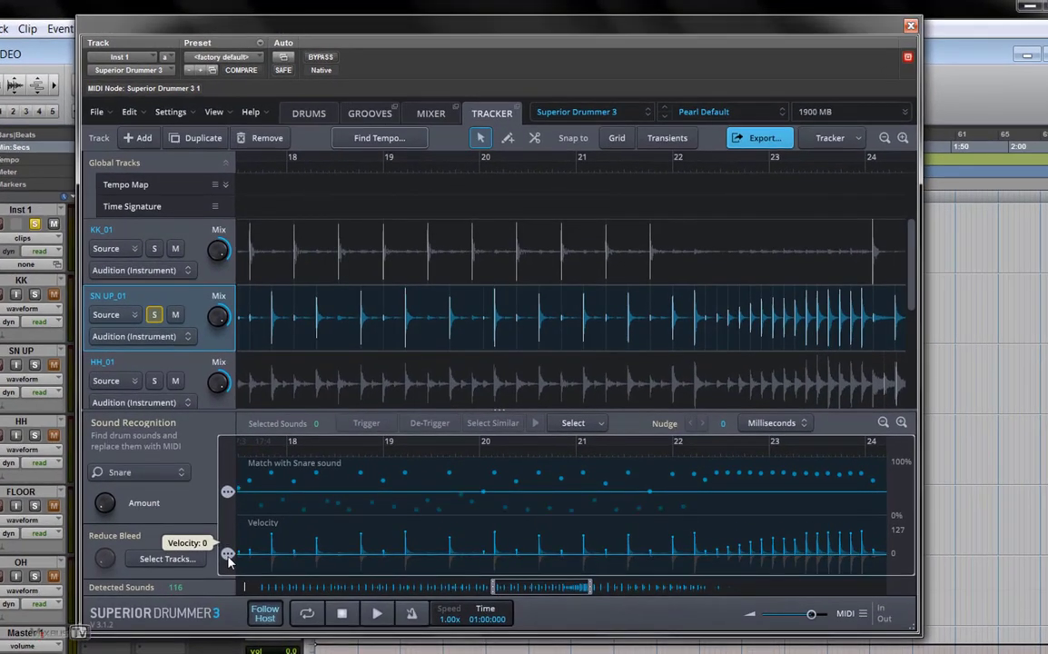
pyautogui.moveTo(230, 561); pyautogui.dragTo(230, 551)
pyautogui.press('space')
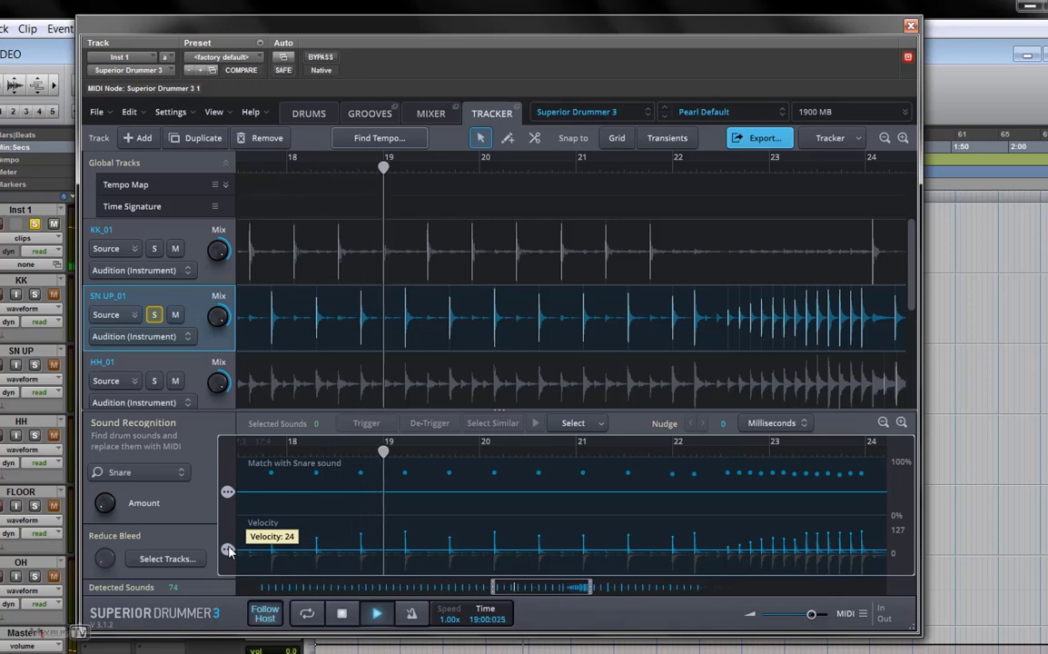
pyautogui.press('space')
pyautogui.moveTo(230, 551); pyautogui.dragTo(230, 553)
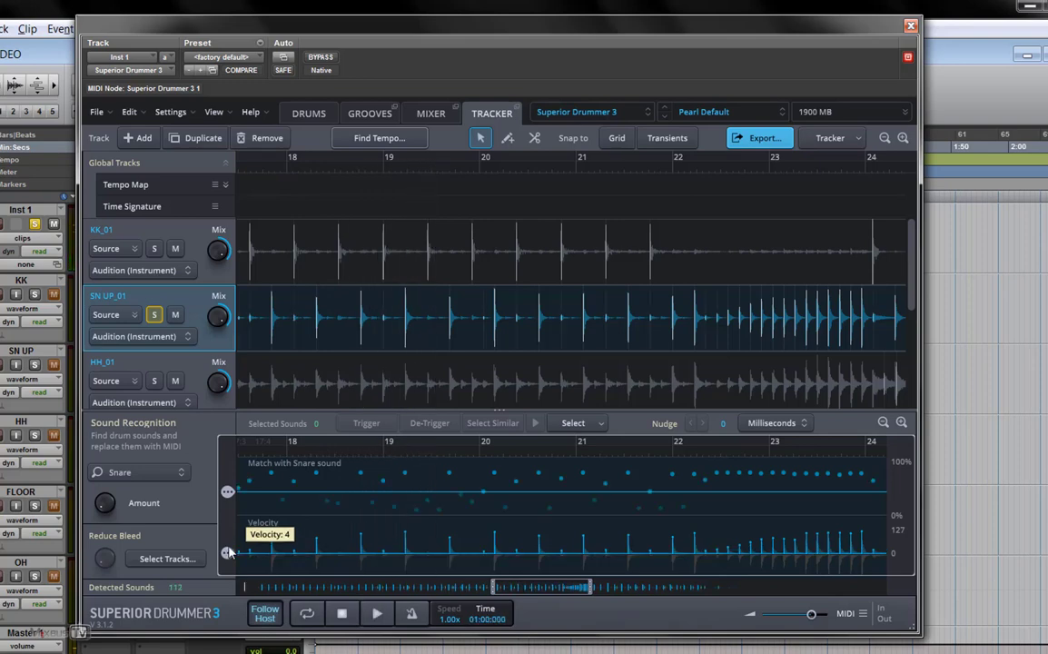
pyautogui.moveTo(374, 300); pyautogui.dragTo(401, 326)
# - De-trigger the stray snare hit, then undo it to restore the hit
pyautogui.click(443, 426)
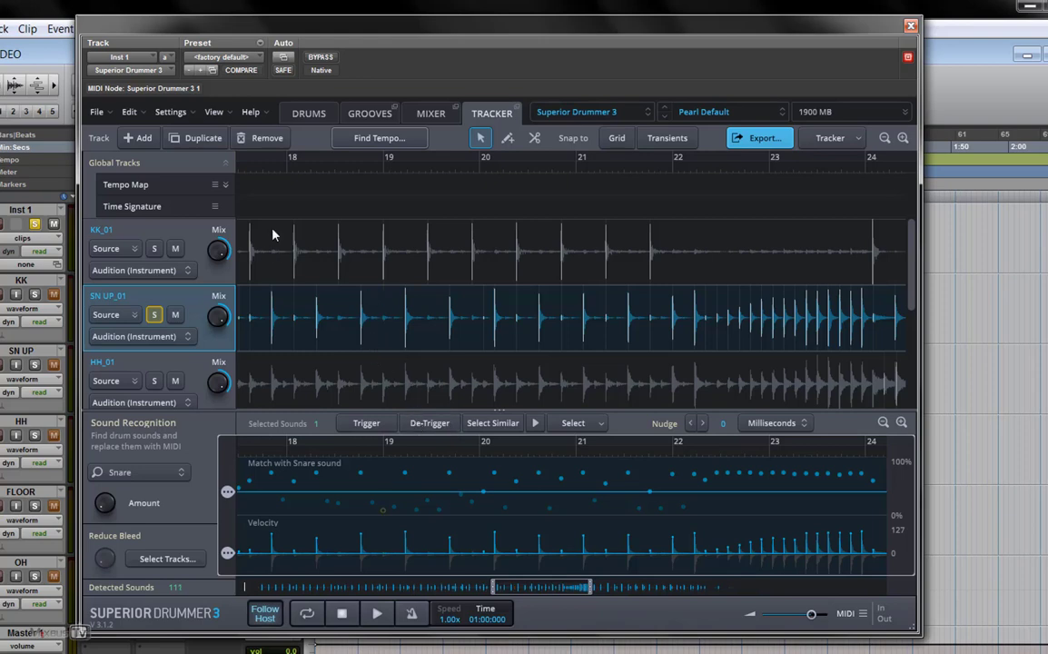
pyautogui.click(130, 113)
pyautogui.click(156, 132)
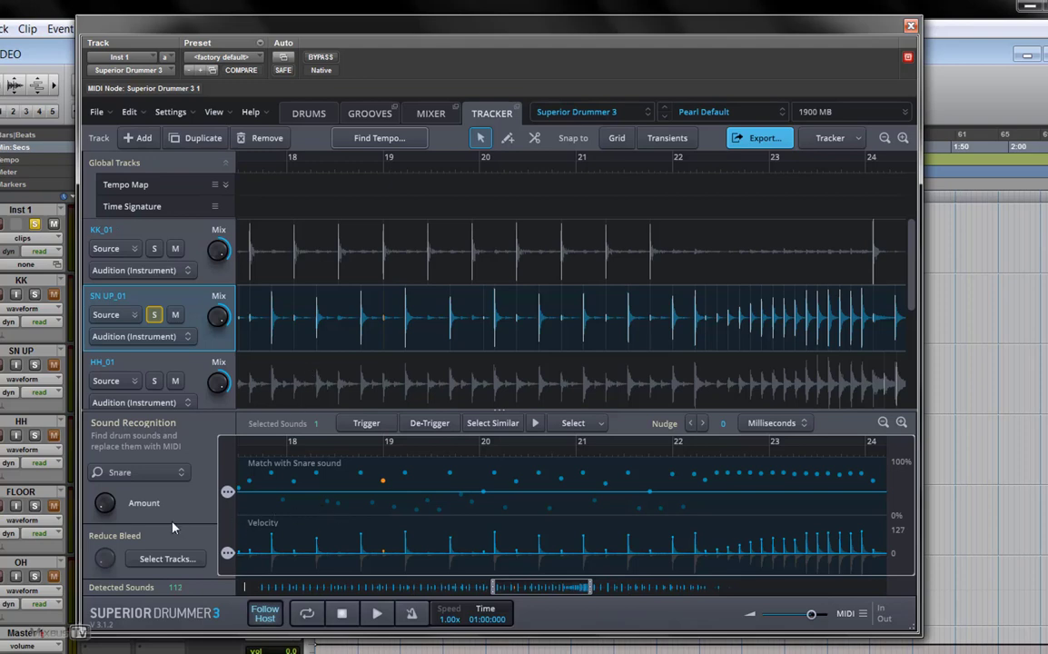
# - Reduce KK_01 bleed on SN UP_01 to 3%, leaving 89 detected snare hits
pyautogui.click(163, 560)
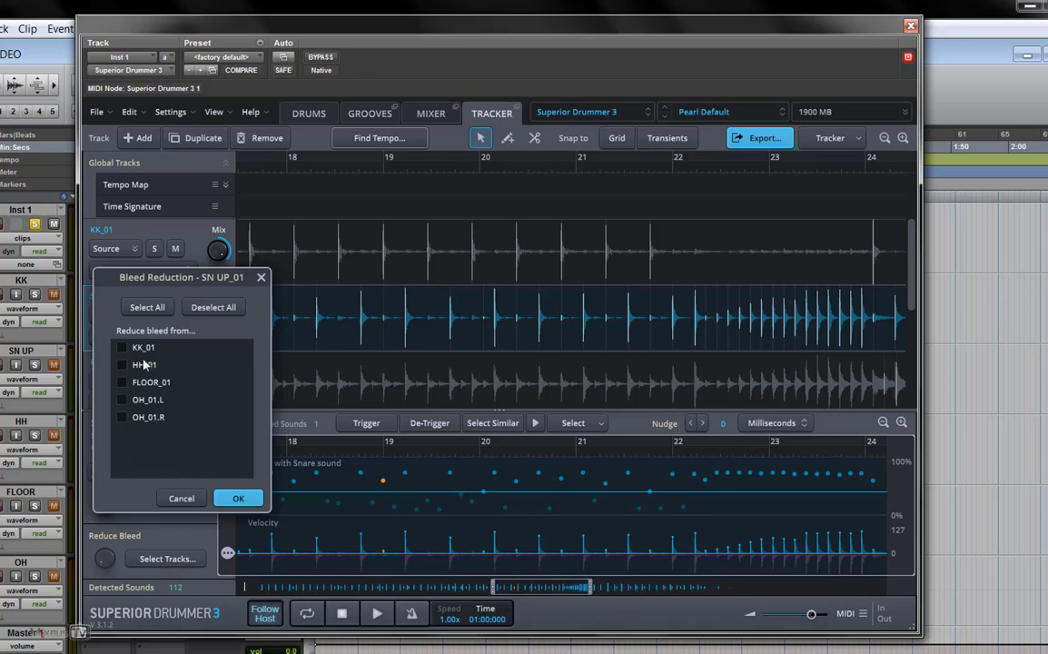
pyautogui.click(123, 348)
pyautogui.click(237, 496)
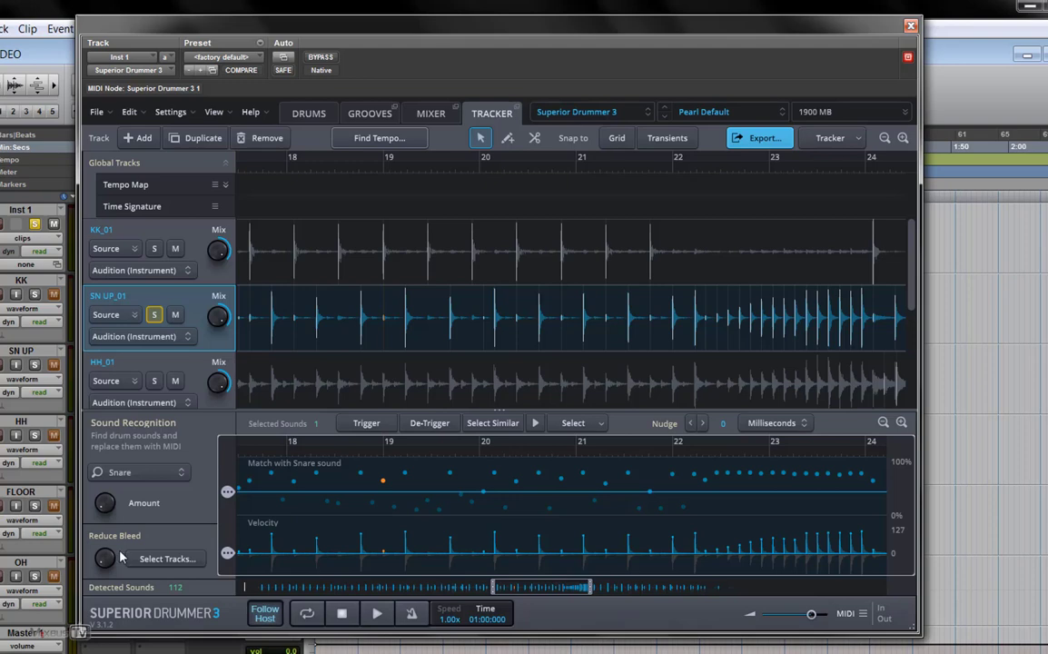
pyautogui.moveTo(113, 563)
pyautogui.mouseDown()
pyautogui.moveTo(103, 555)
pyautogui.moveTo(111, 584)
pyautogui.moveTo(105, 551)
pyautogui.mouseUp()
pyautogui.hscroll(3, 299, 345)
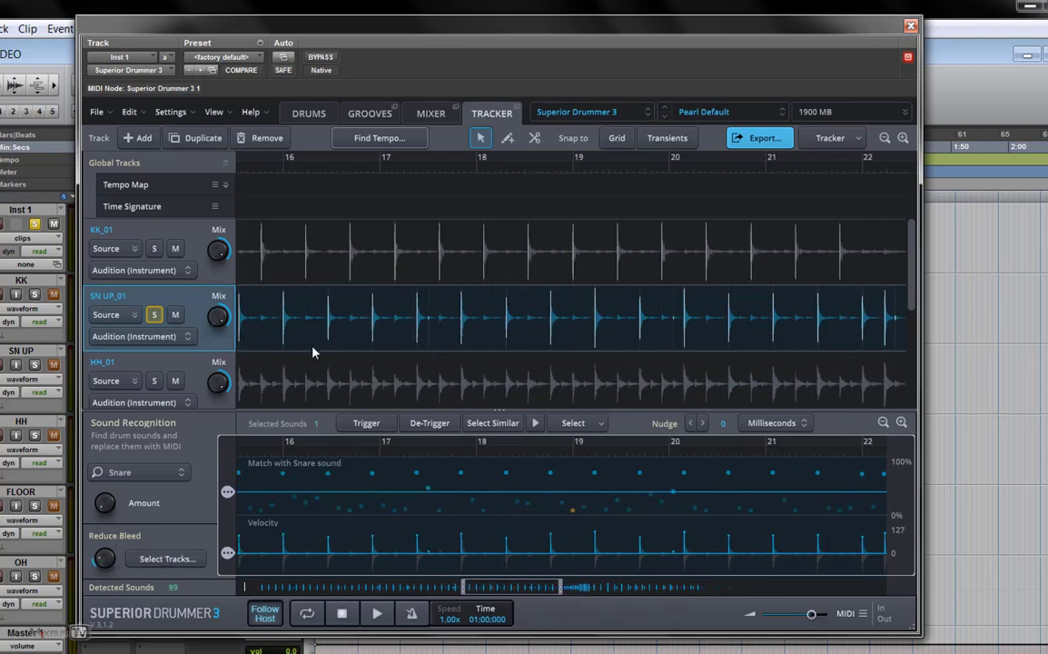
pyautogui.hscroll(-15, 321, 342)
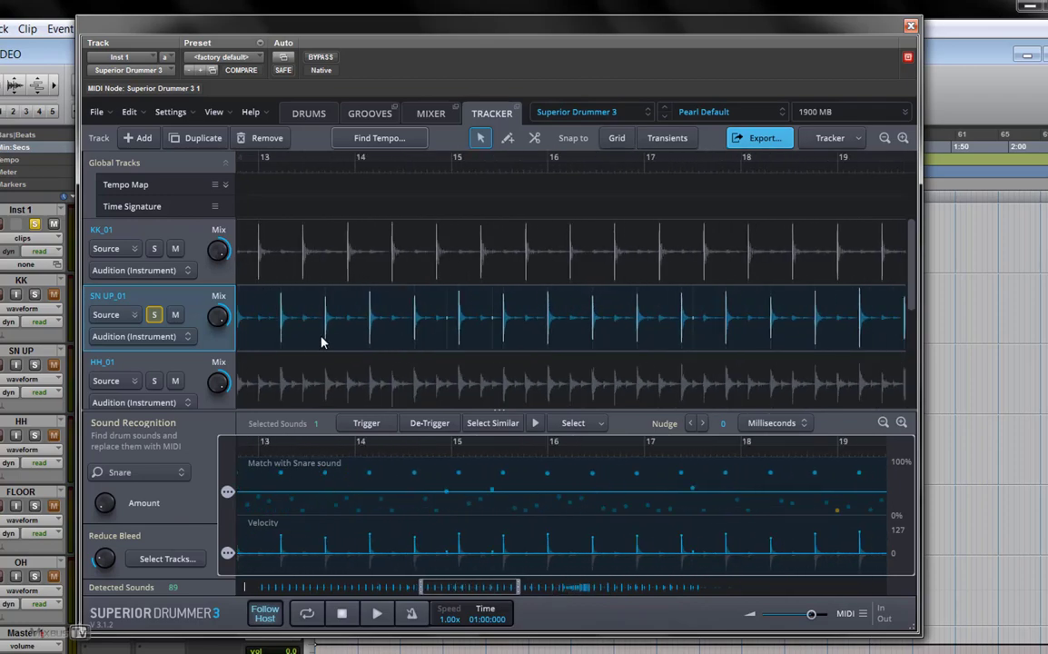
# - Raise the snare velocity threshold to 8, keeping 76 SN UP_01 hits
pyautogui.hscroll(-4, 386, 341)
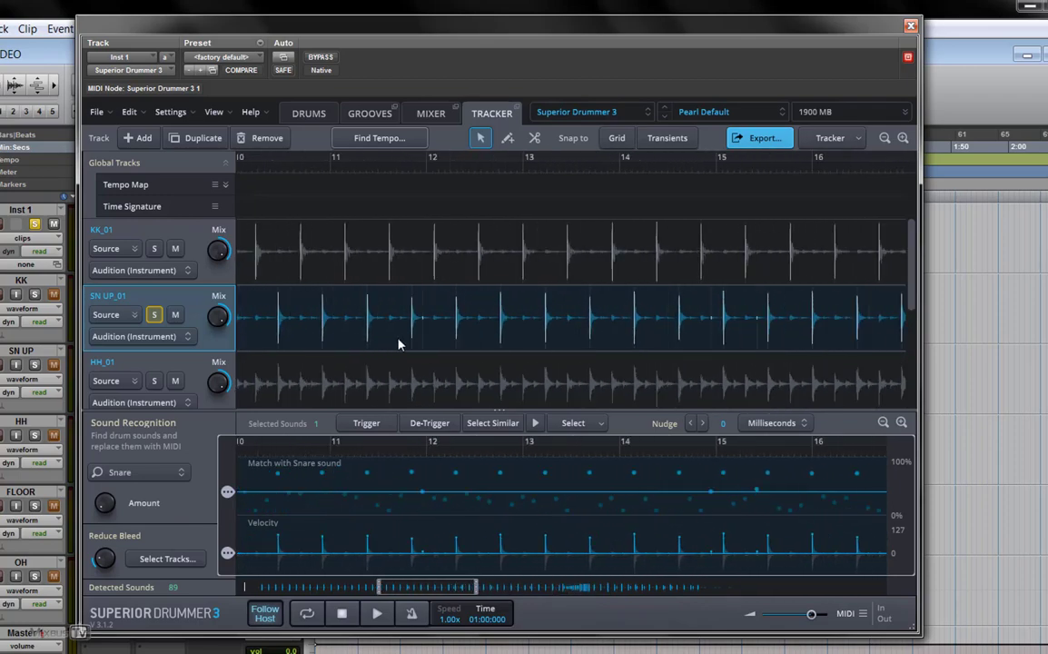
pyautogui.hscroll(8, 398, 345)
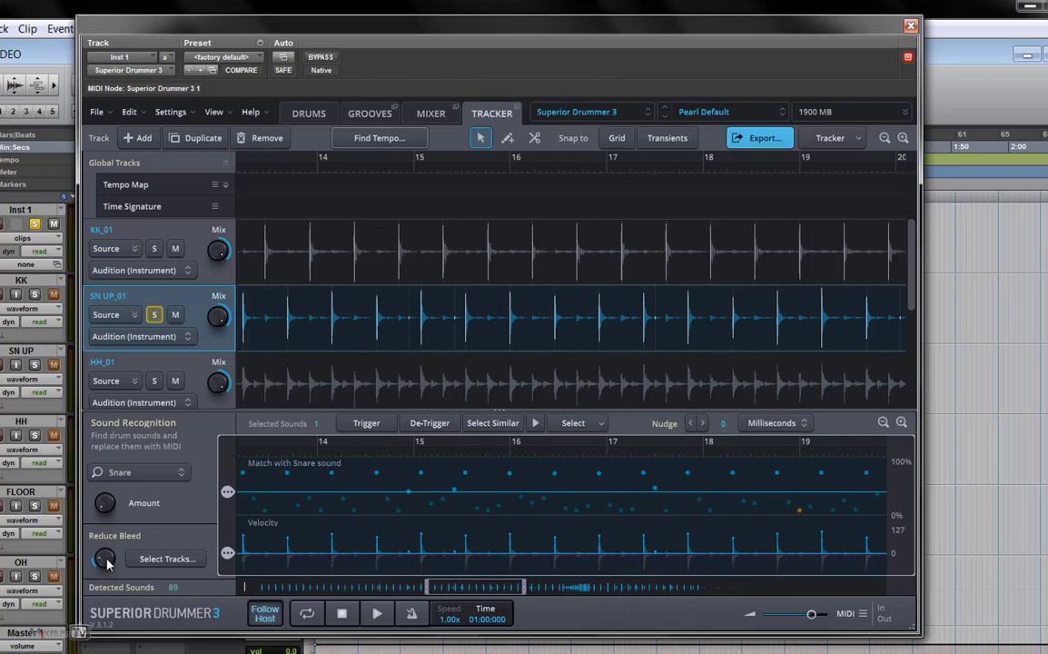
pyautogui.hscroll(10, 311, 370)
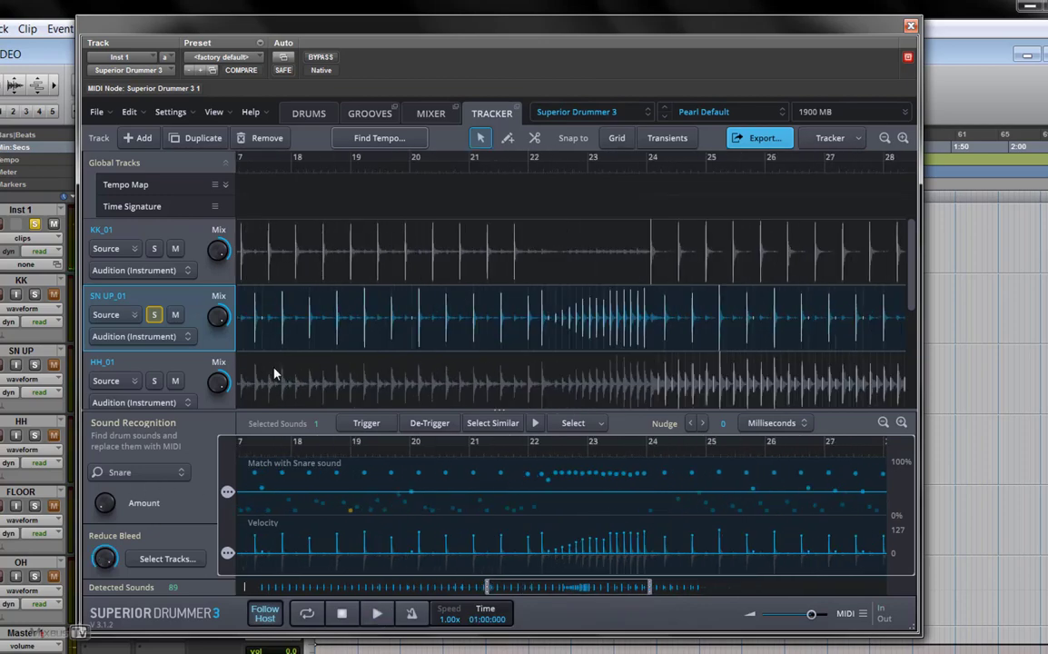
pyautogui.hscroll(-15, 290, 364)
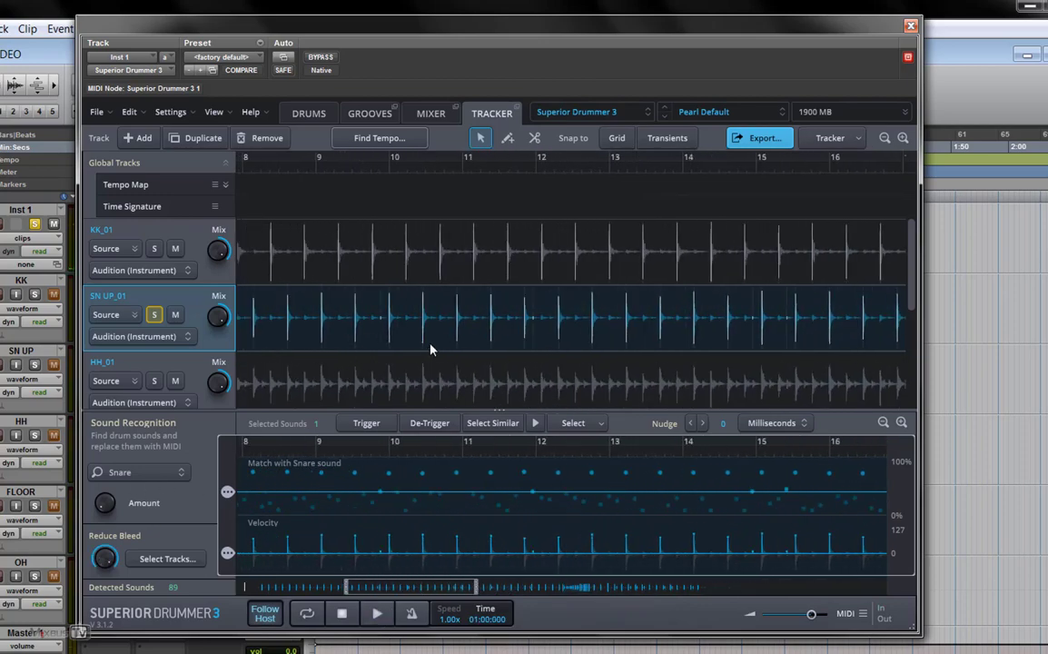
pyautogui.hscroll(3, 470, 334)
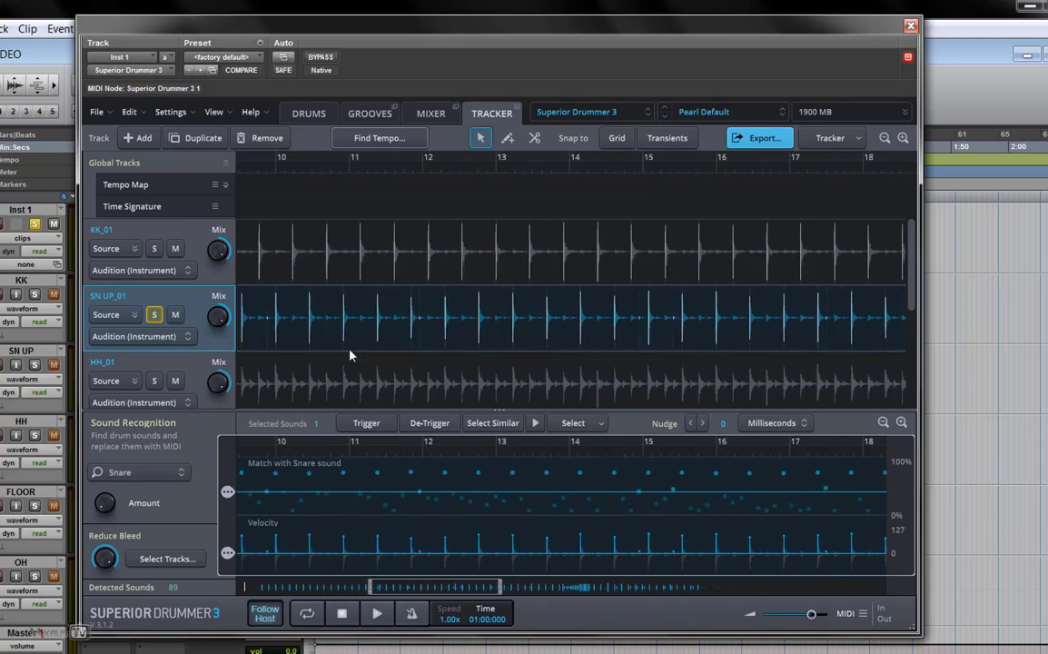
pyautogui.scroll(-3, 350, 355)
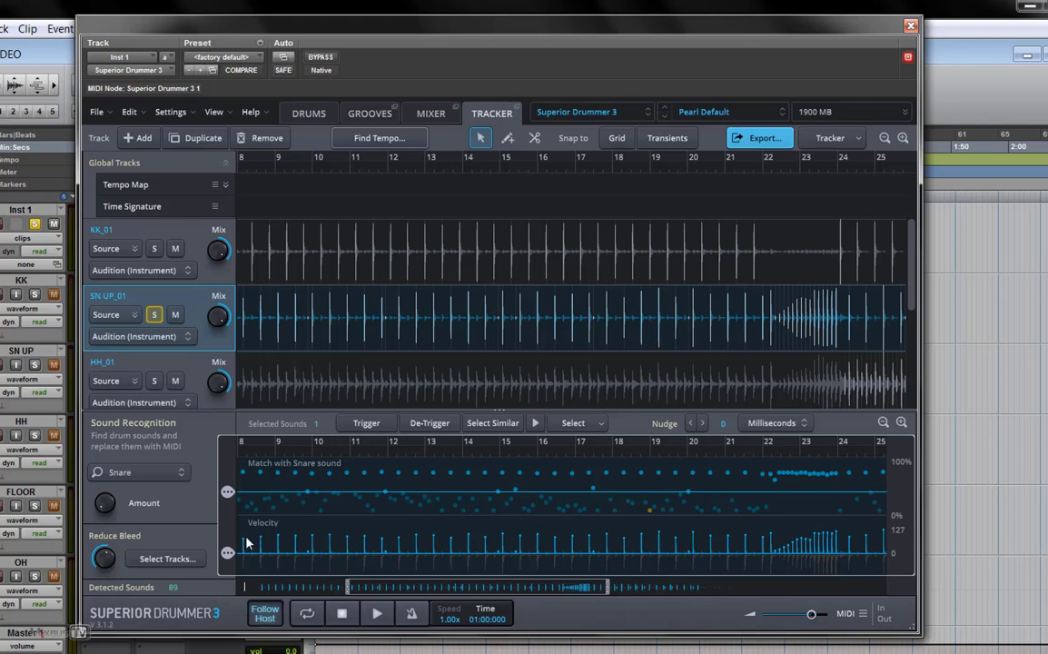
pyautogui.moveTo(225, 558); pyautogui.dragTo(225, 556)
# - Select the HH_01 track so Sound Recognition targets Hi-Hat with 63 hits
pyautogui.scroll(-3, 445, 444)
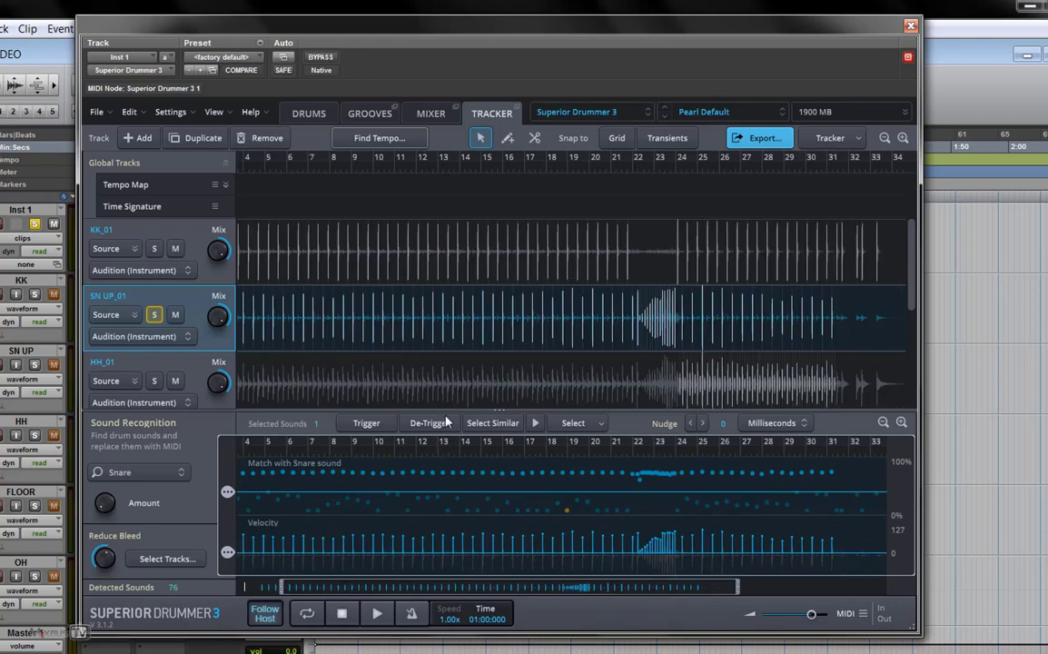
pyautogui.scroll(4, 466, 367)
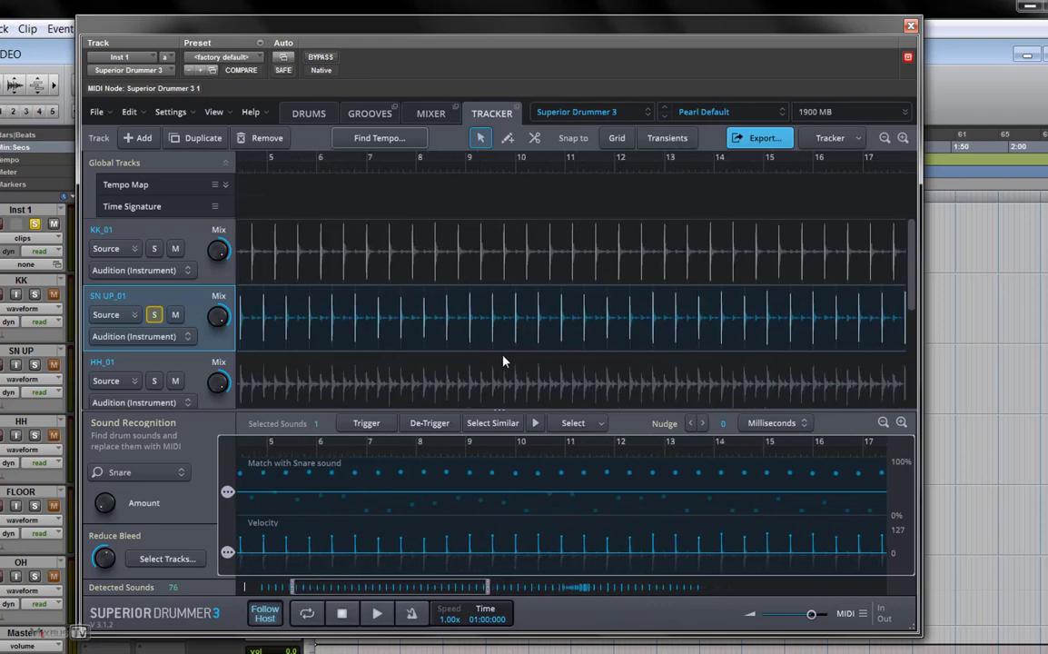
pyautogui.hscroll(5, 505, 362)
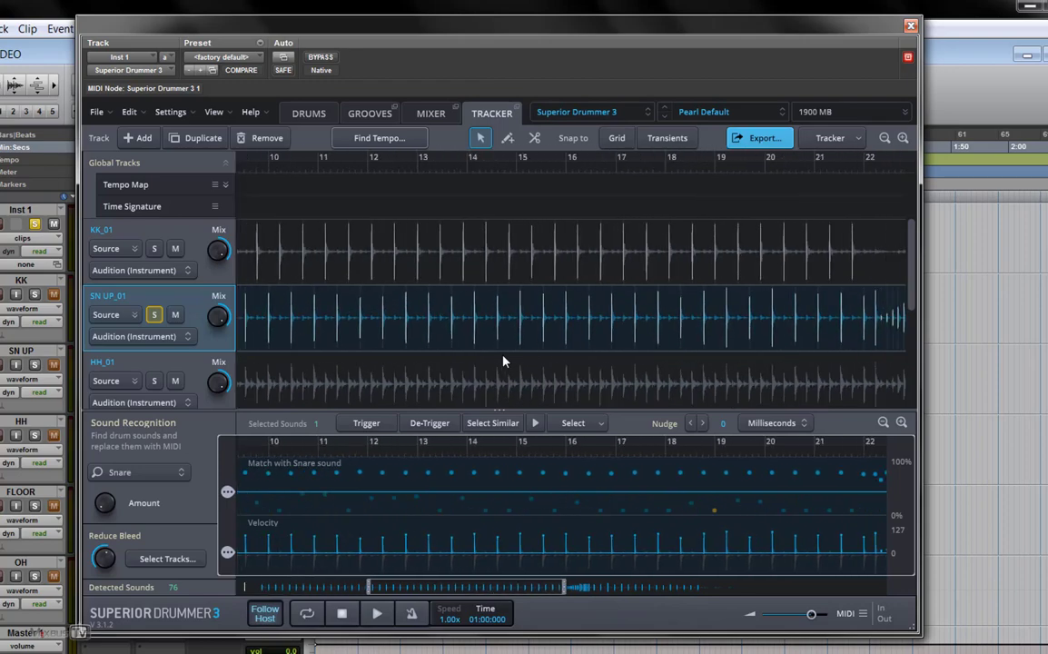
pyautogui.scroll(-2, 504, 361)
pyautogui.hscroll(-5, 490, 362)
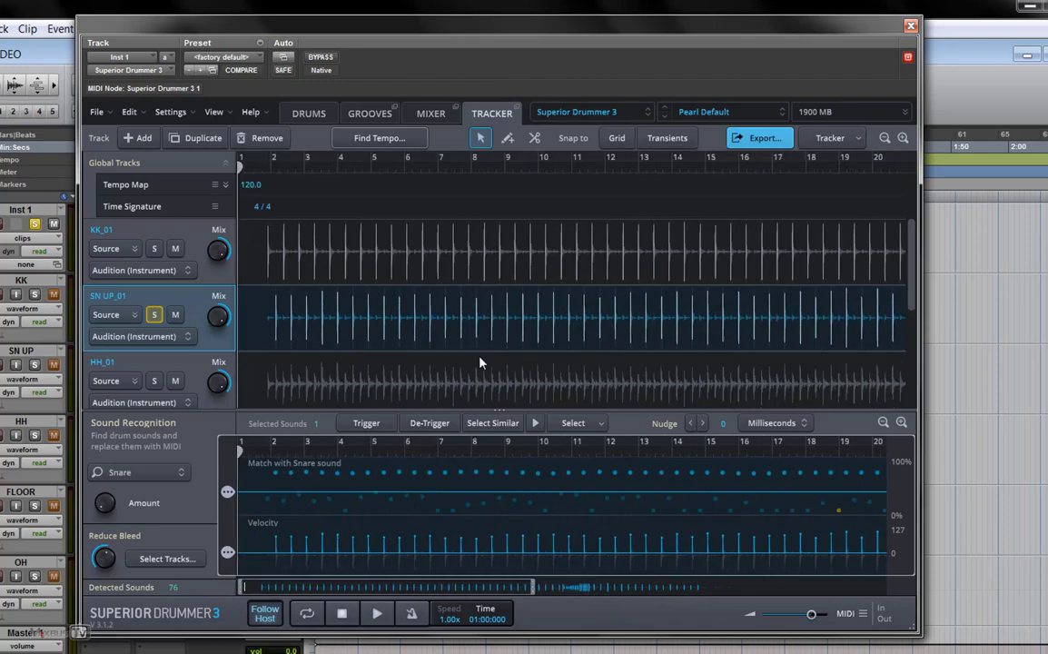
pyautogui.scroll(-2, 481, 363)
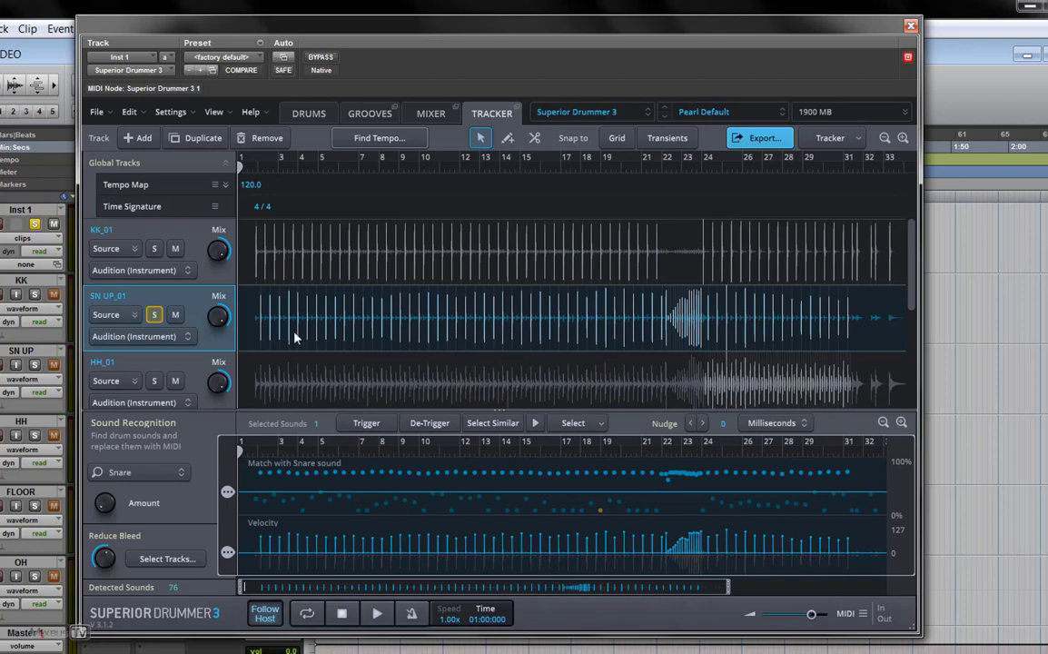
pyautogui.click(205, 250)
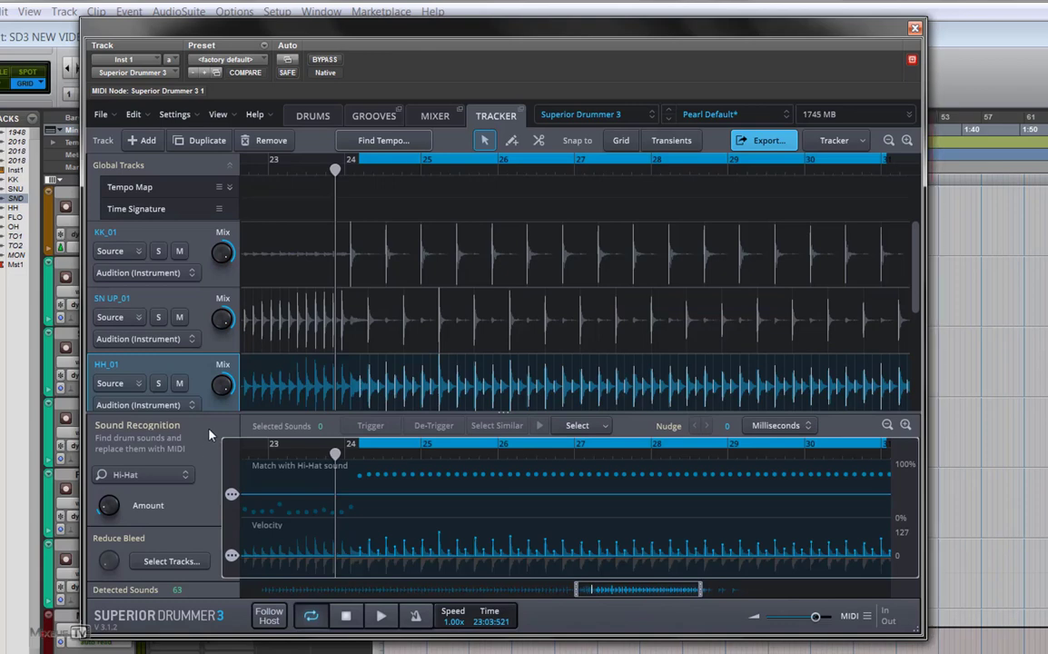
# - Play the soloed HH_01 hi-hat hits, restarting from bar 23
pyautogui.click(381, 616)
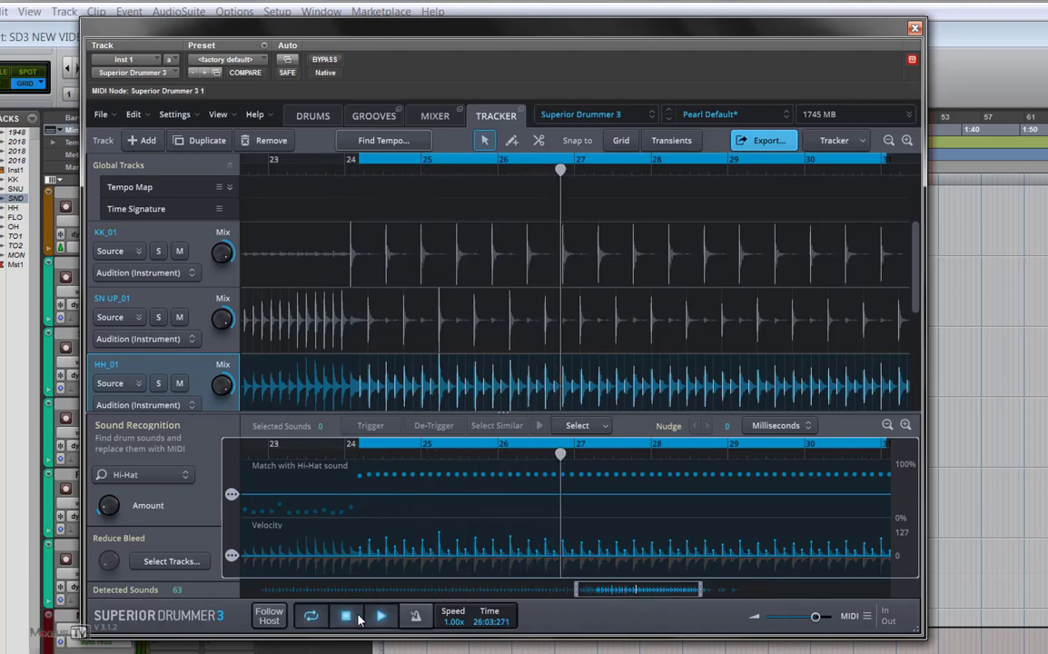
pyautogui.click(358, 616)
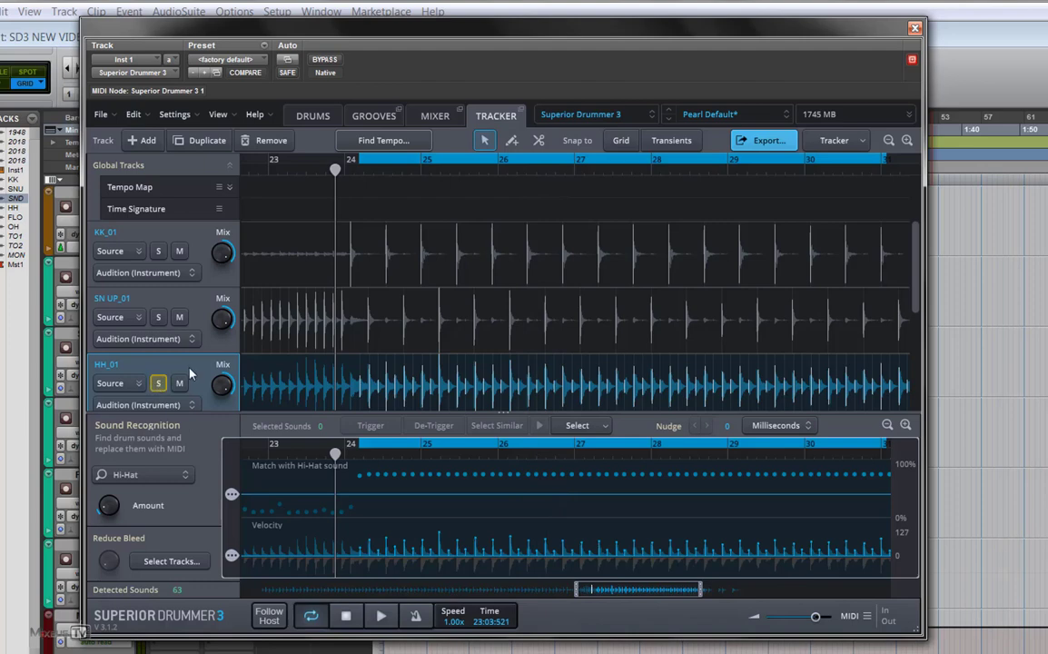
pyautogui.click(382, 617)
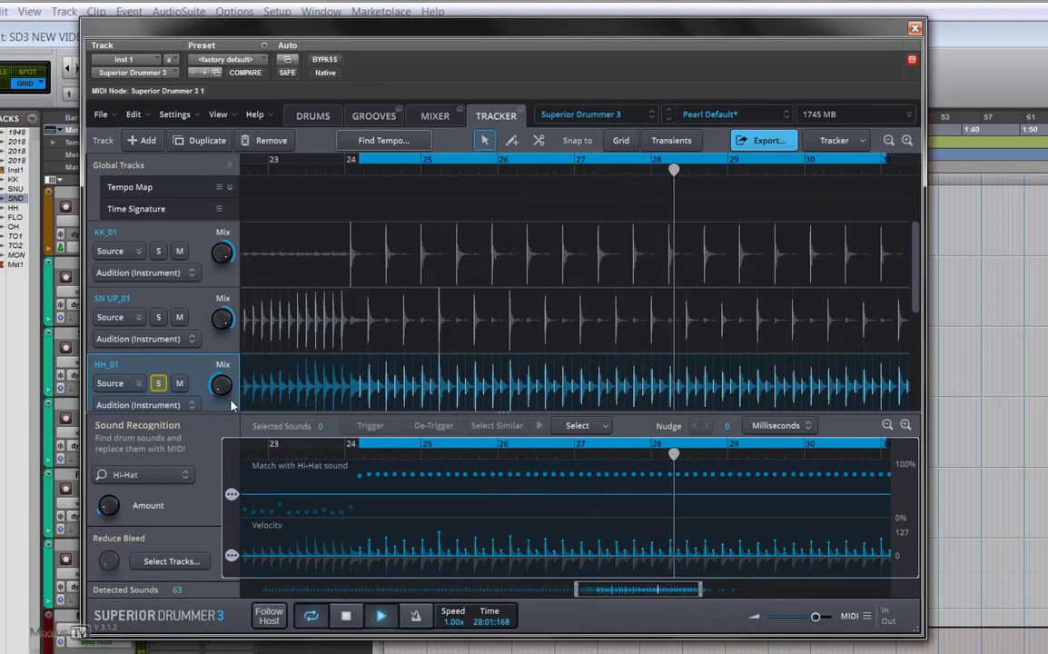
# - Stop the hi-hat playback and select all the drum tracks with Ctrl+A
pyautogui.moveTo(226, 361)
pyautogui.click(158, 382)
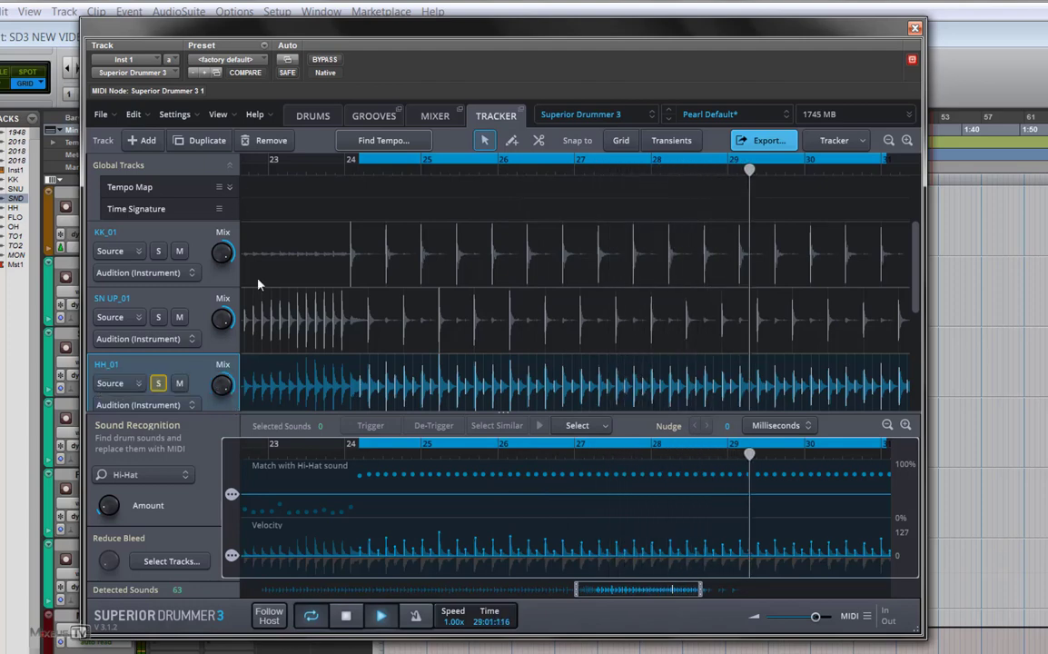
pyautogui.click(347, 617)
pyautogui.hotkey('ctrl', 'a')
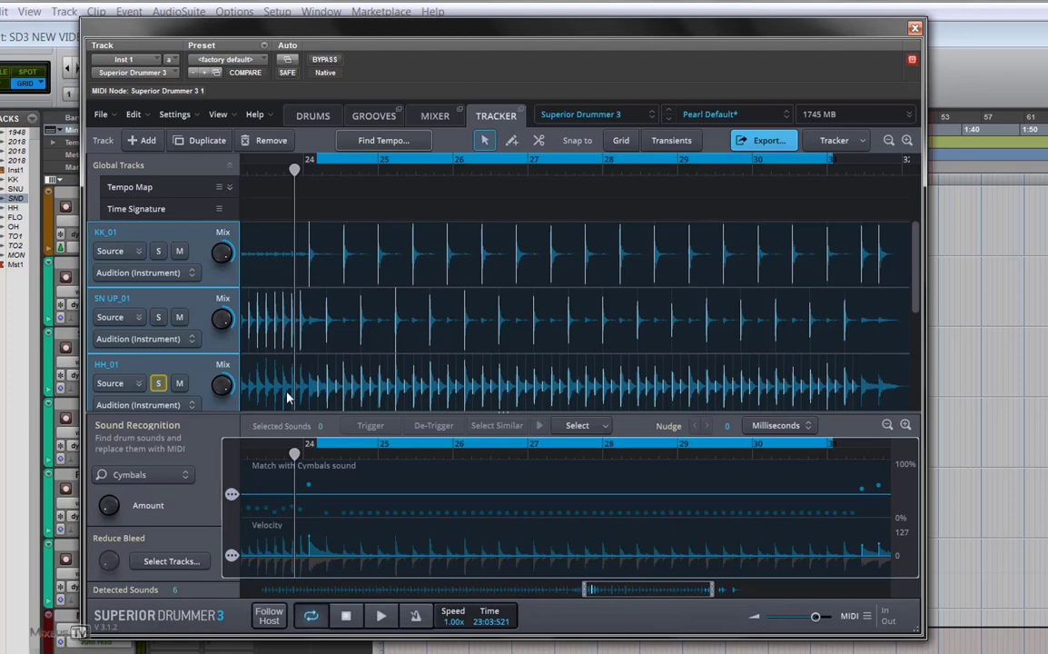
# - Solo the SN UP_01, HH_01 and FLOOR_01 tracks together
pyautogui.click(158, 382)
pyautogui.scroll(-1, 195, 362)
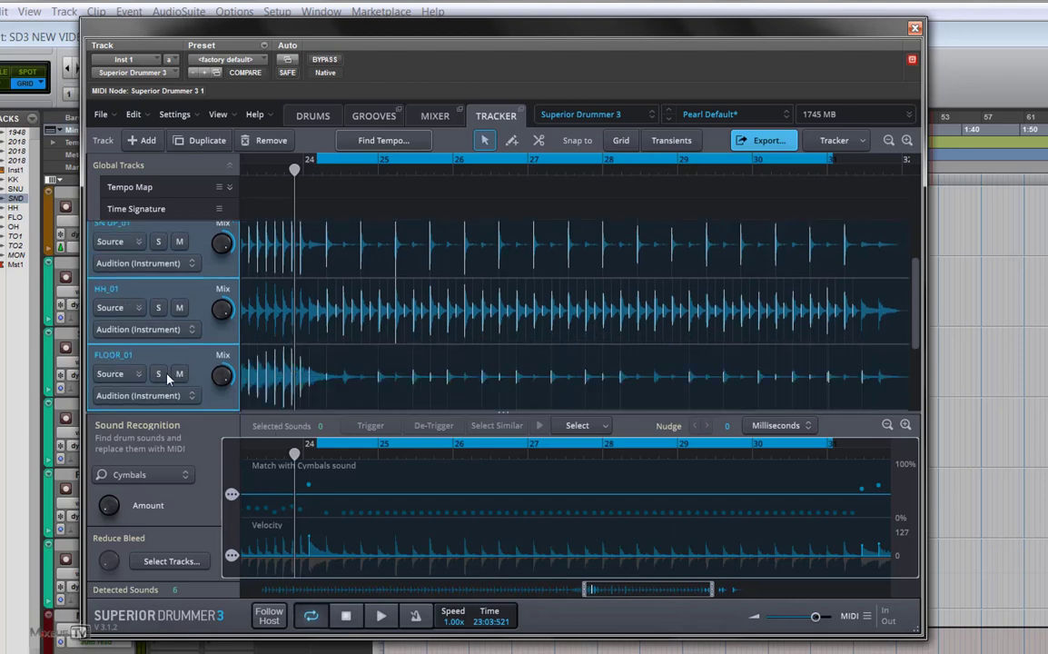
pyautogui.click(158, 373)
pyautogui.scroll(-2, 316, 472)
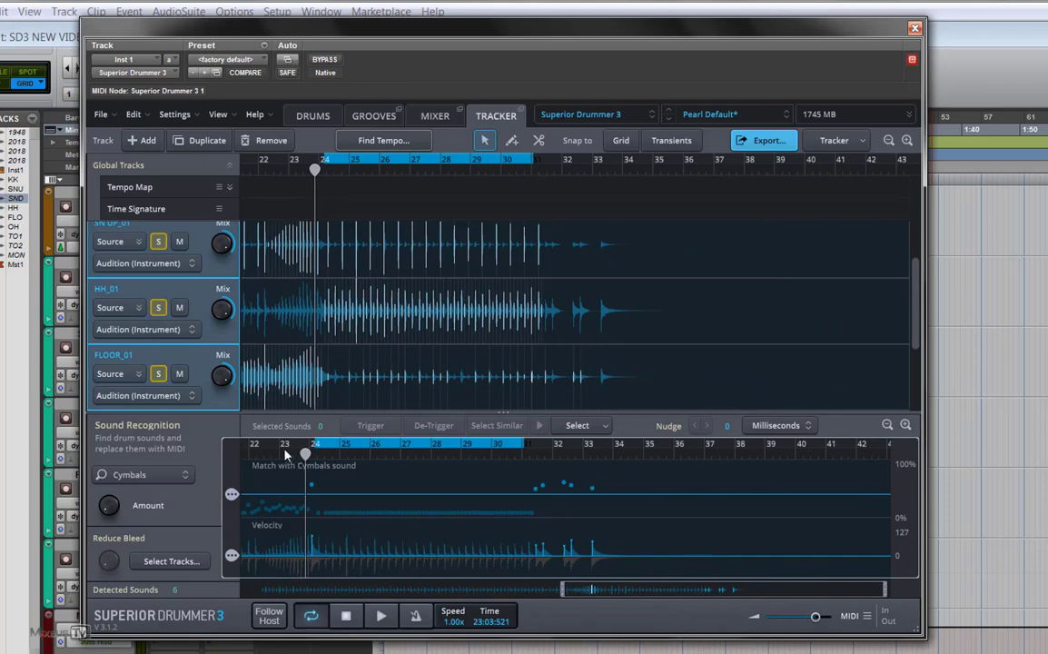
# - Clear the loop range and play the soloed tracks from bar 2 past bar 25
pyautogui.moveTo(285, 447); pyautogui.dragTo(242, 447)
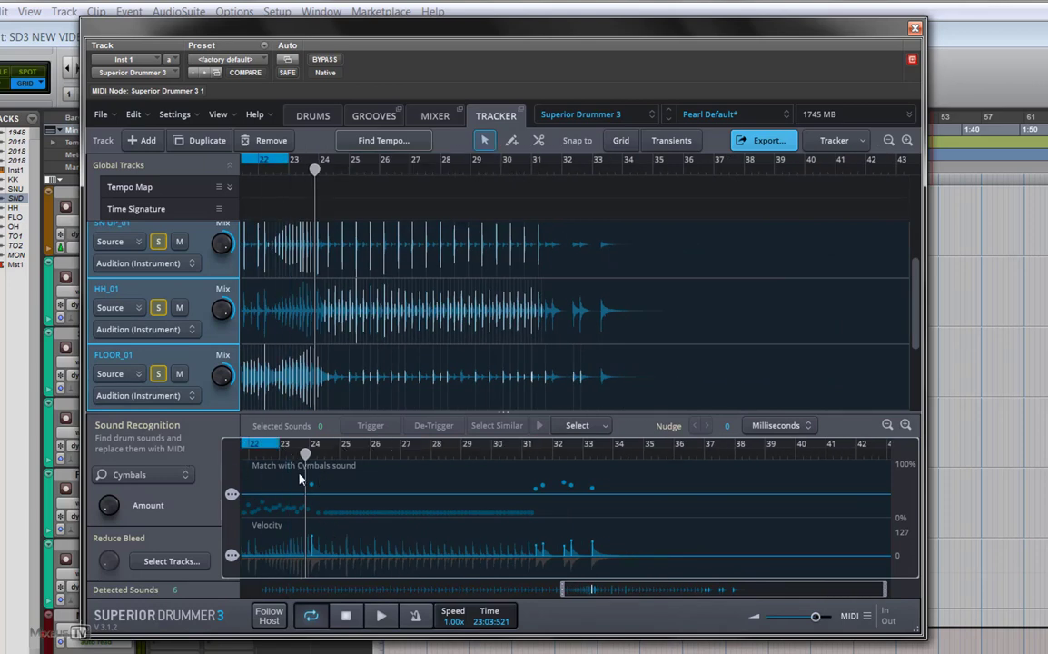
pyautogui.hscroll(-5, 396, 536)
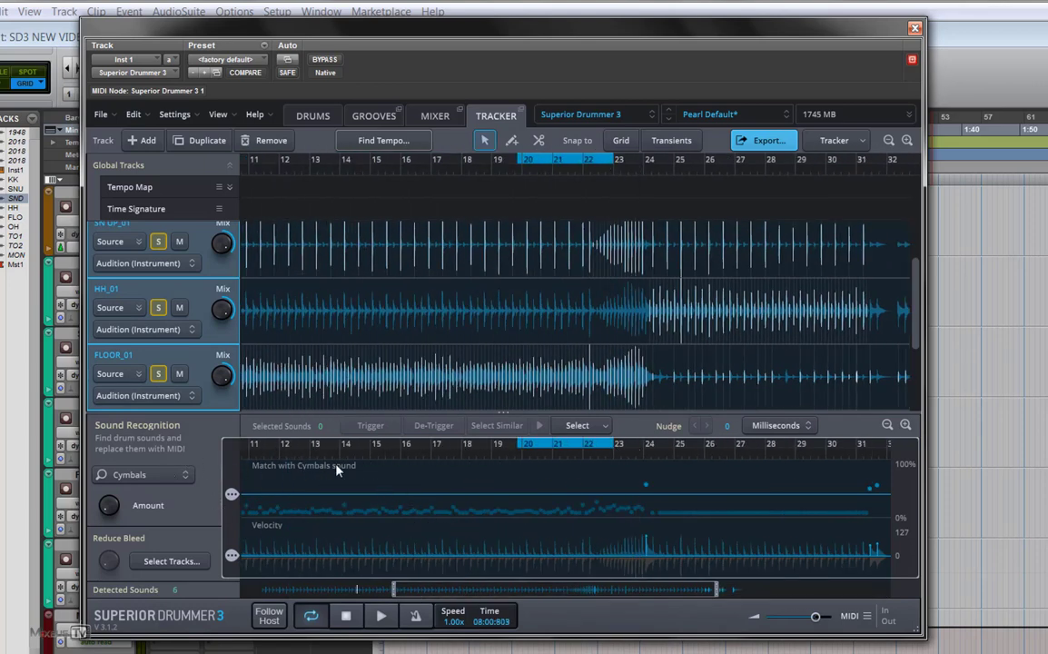
pyautogui.hscroll(-5, 320, 456)
pyautogui.moveTo(318, 456); pyautogui.dragTo(270, 469)
pyautogui.click(287, 455)
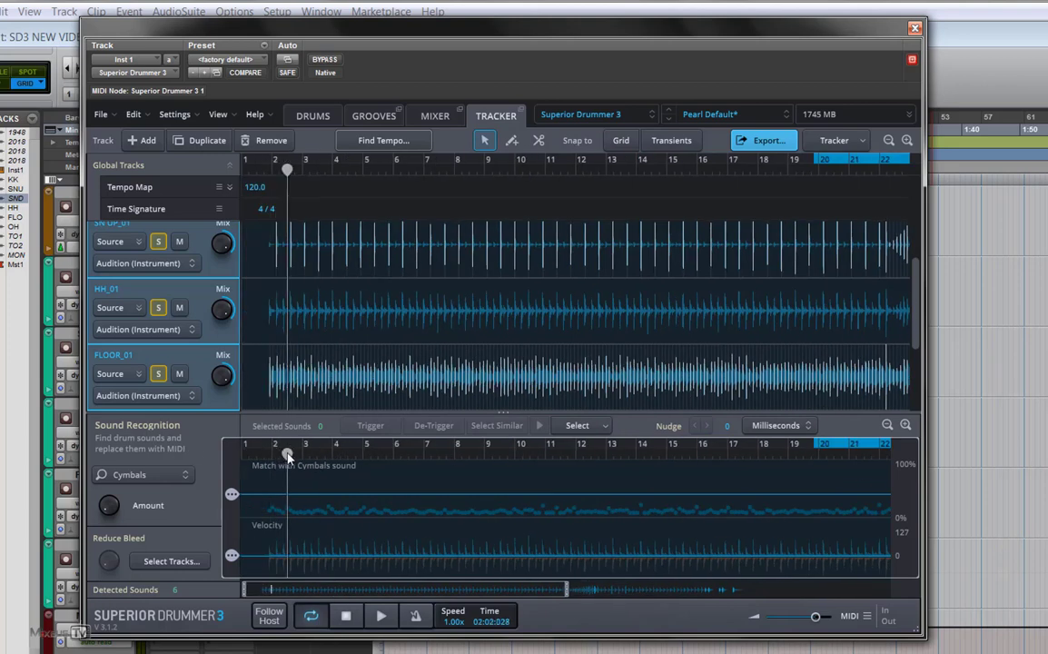
pyautogui.click(824, 445)
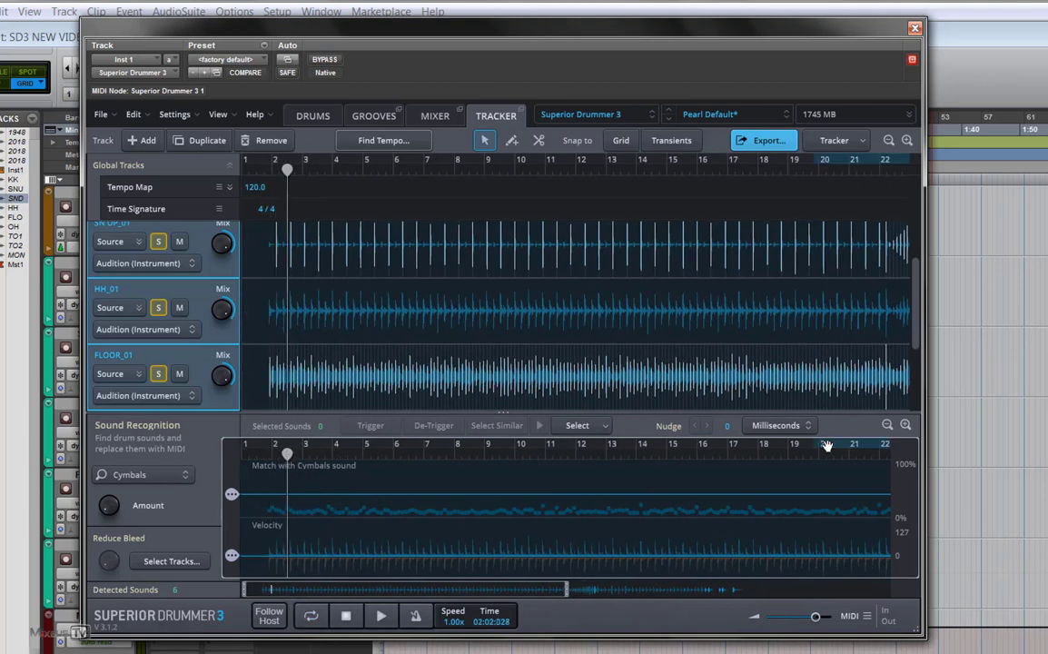
pyautogui.click(380, 620)
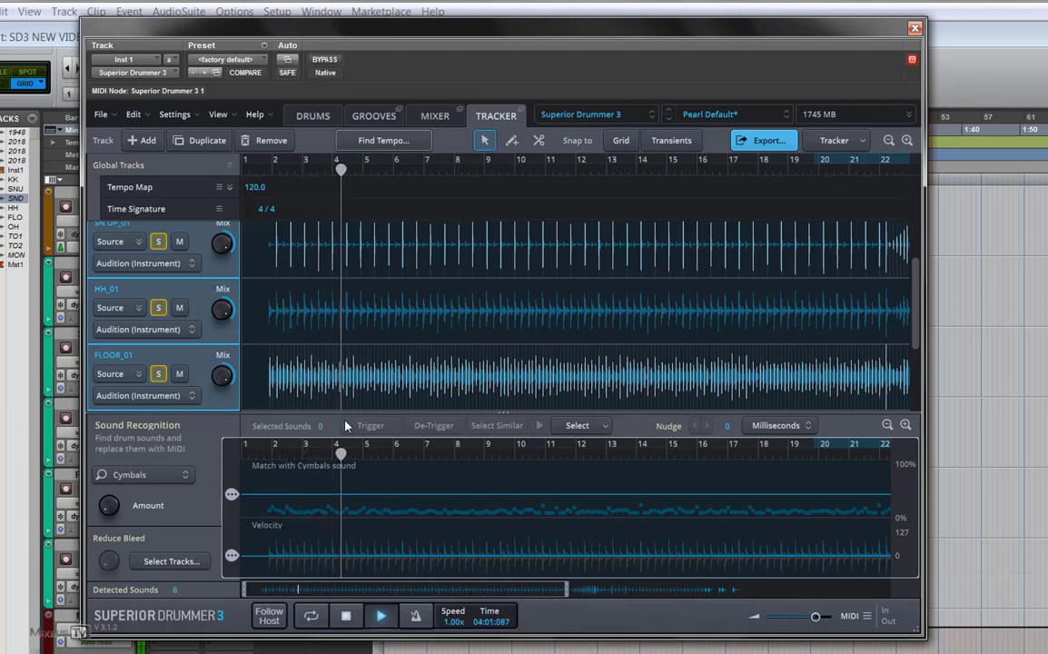
pyautogui.scroll(5, 481, 379)
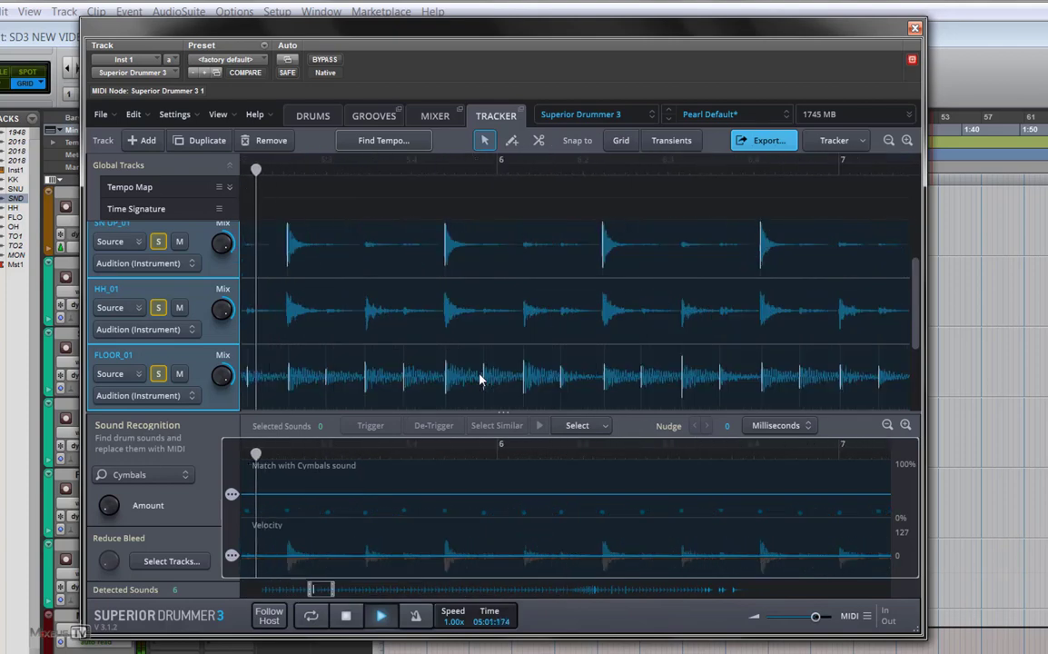
pyautogui.scroll(-3, 481, 380)
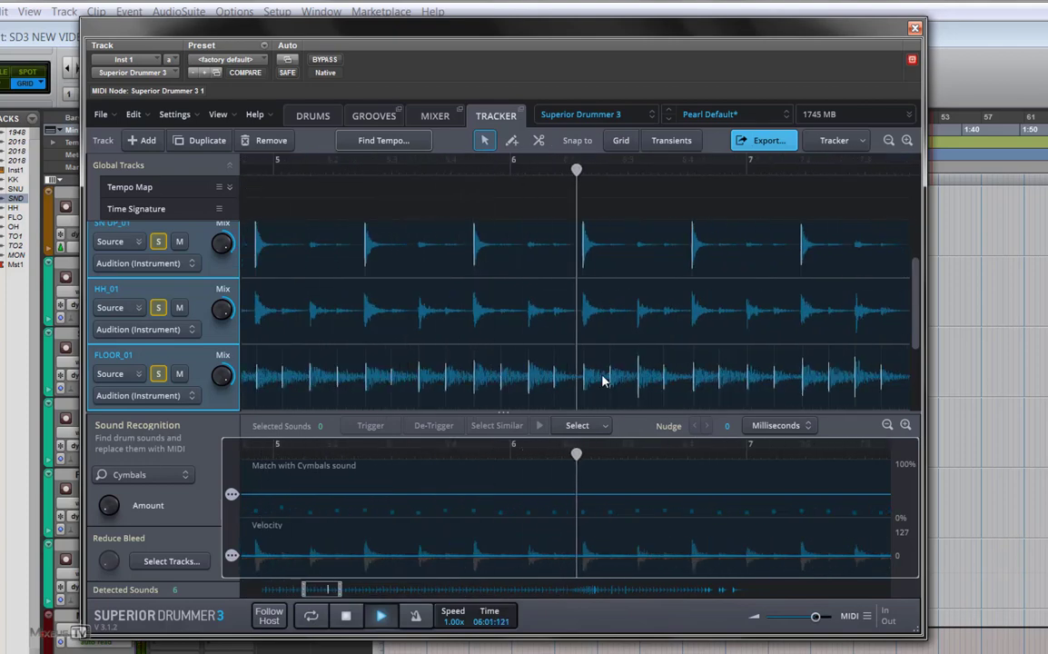
pyautogui.scroll(-2, 602, 380)
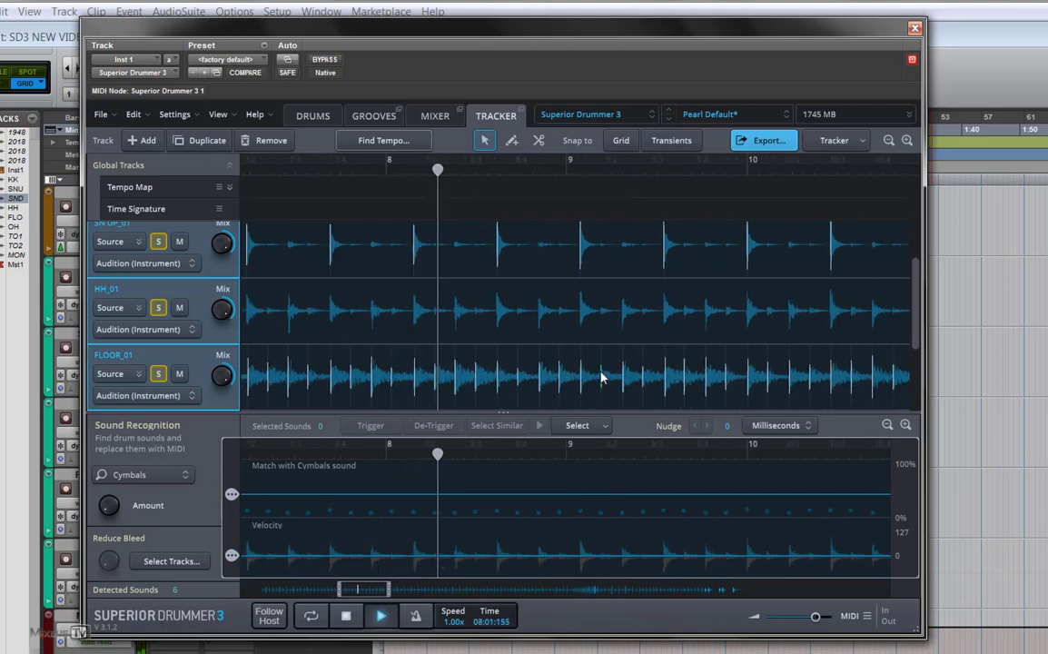
pyautogui.scroll(-3, 601, 378)
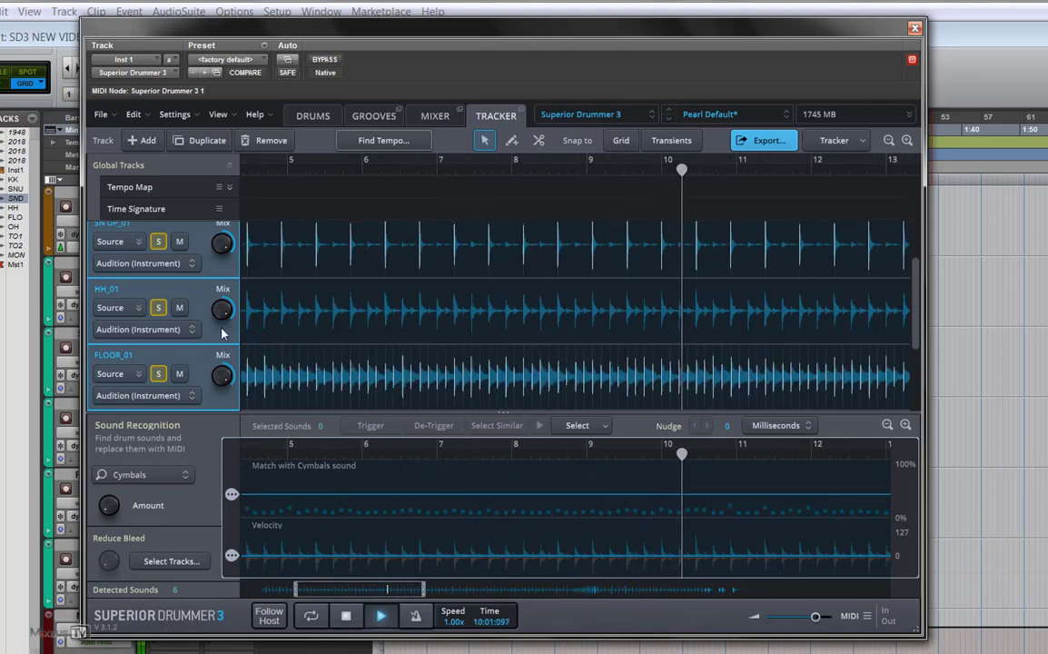
pyautogui.scroll(5, 617, 375)
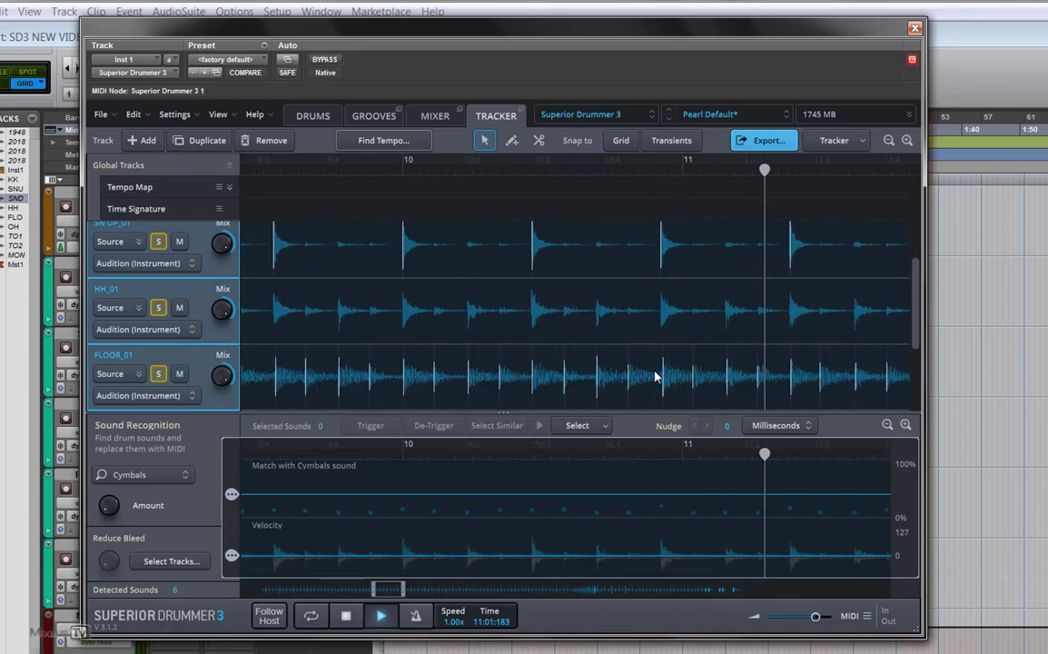
pyautogui.scroll(-1, 654, 377)
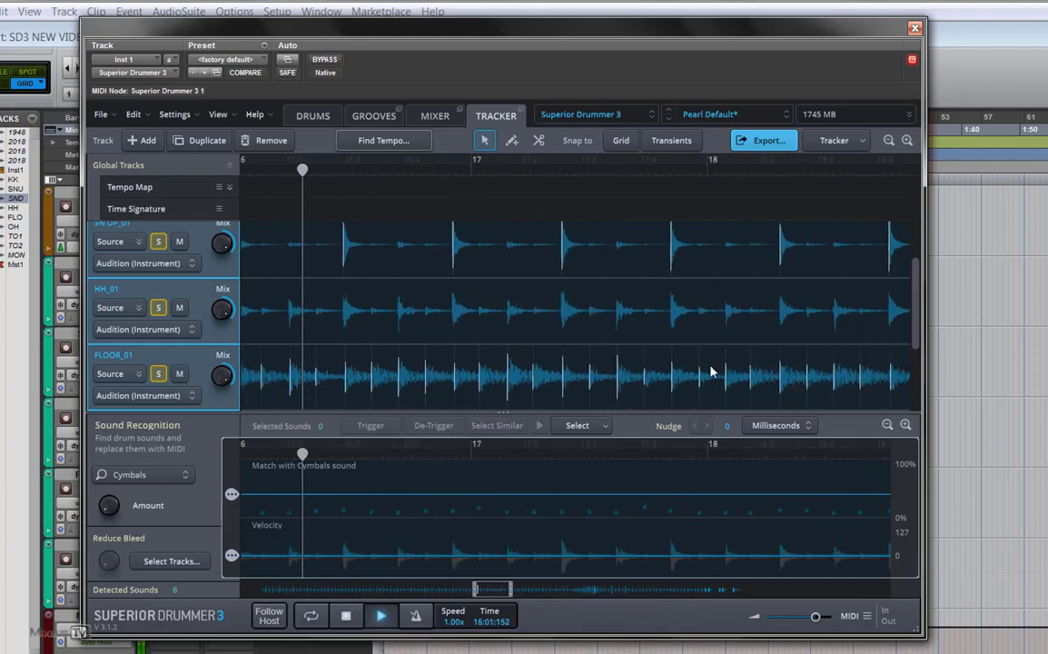
pyautogui.scroll(-2, 711, 372)
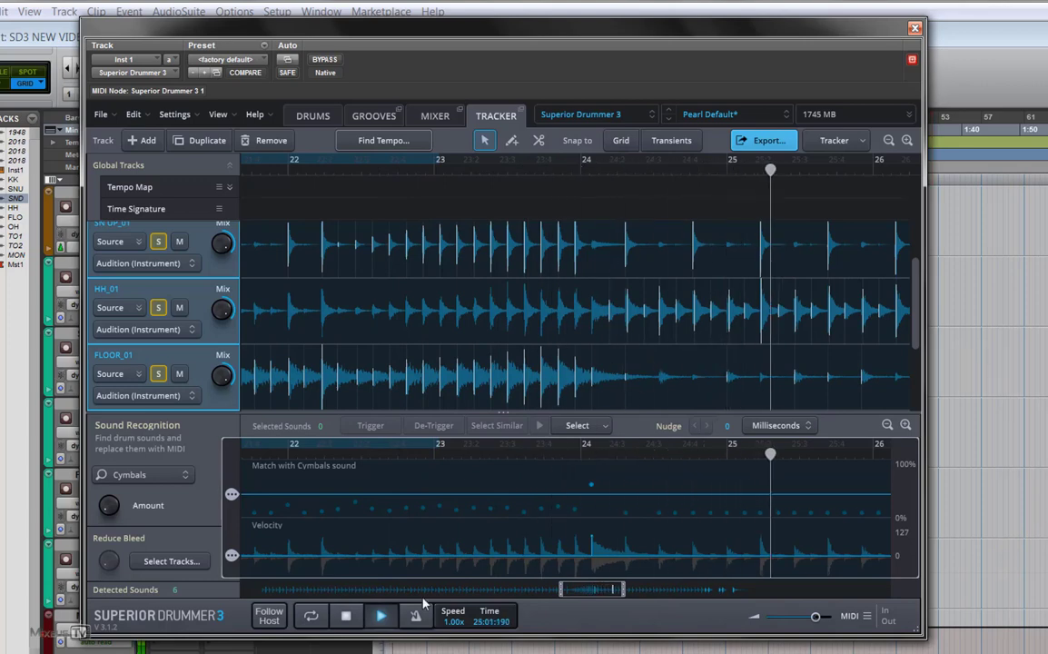
# - Stop playback and mute the single detected FLOOR_01 hit near bar 24
pyautogui.press('space')
pyautogui.hscroll(10, 647, 385)
pyautogui.hscroll(5, 649, 387)
pyautogui.click(724, 365)
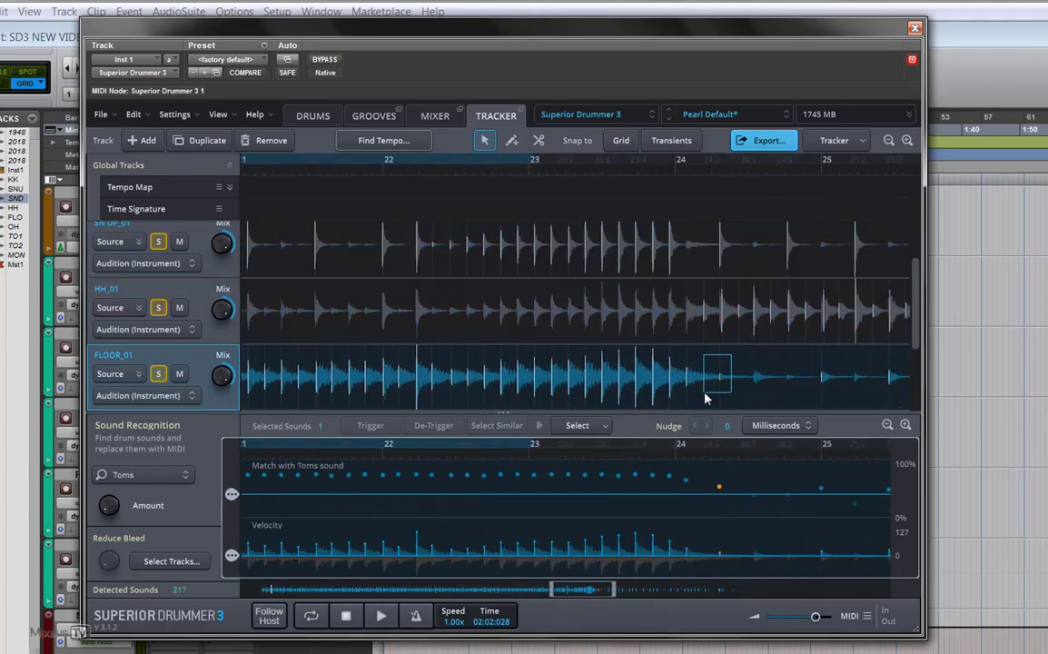
pyautogui.click(438, 433)
# - Marquee-select the 23 quiet FLOOR_01 hits after bar 24 and De-Trigger them
pyautogui.scroll(-2, 711, 383)
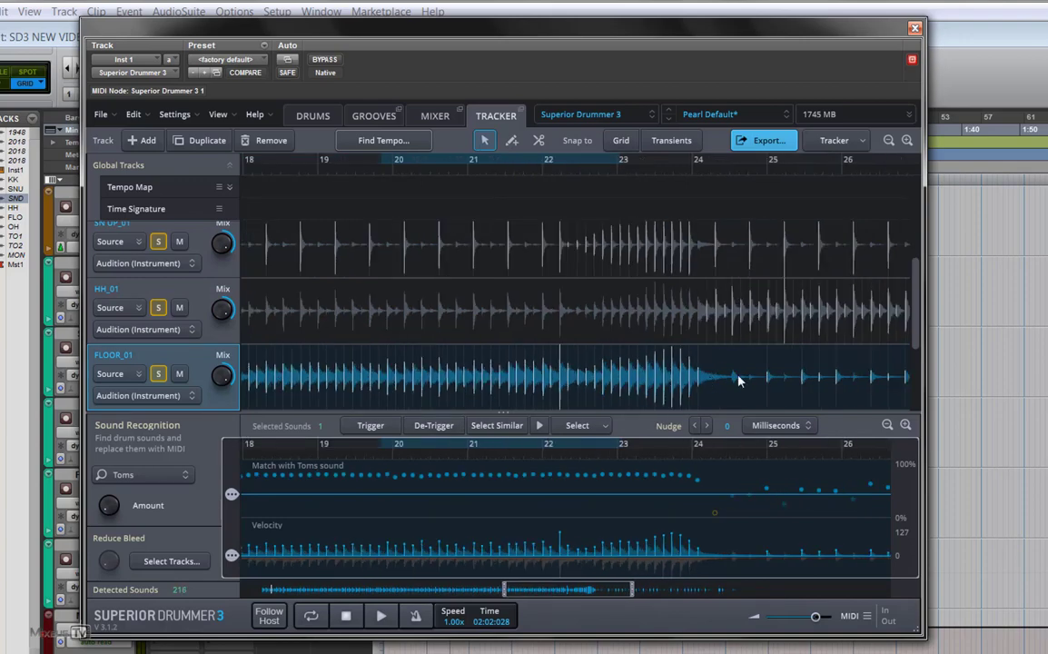
pyautogui.hscroll(3, 690, 383)
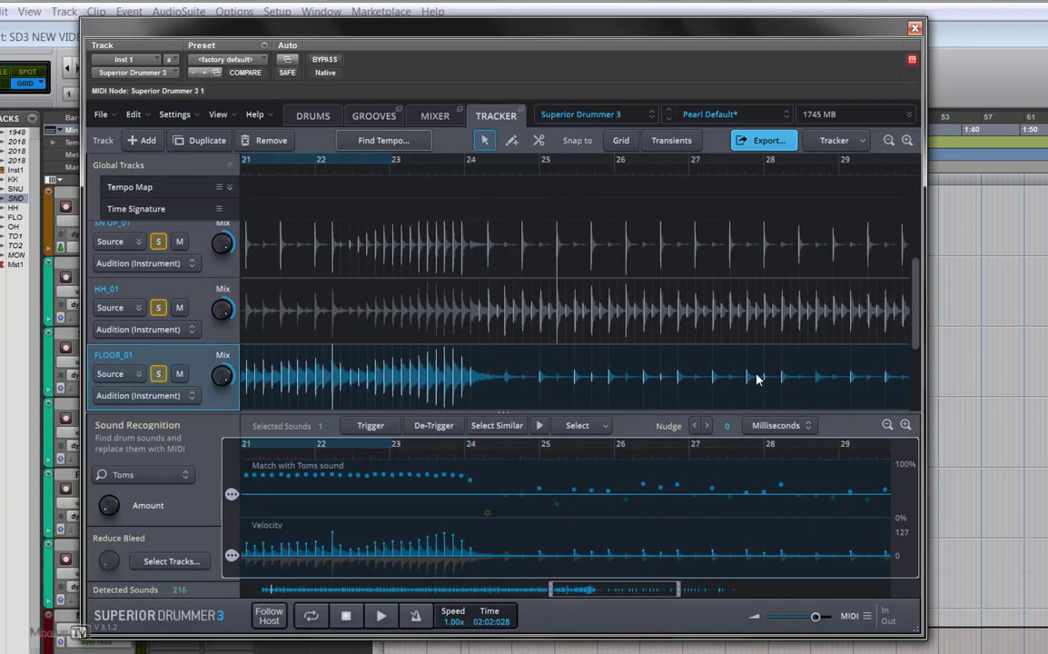
pyautogui.scroll(-3, 758, 379)
pyautogui.hscroll(2, 666, 375)
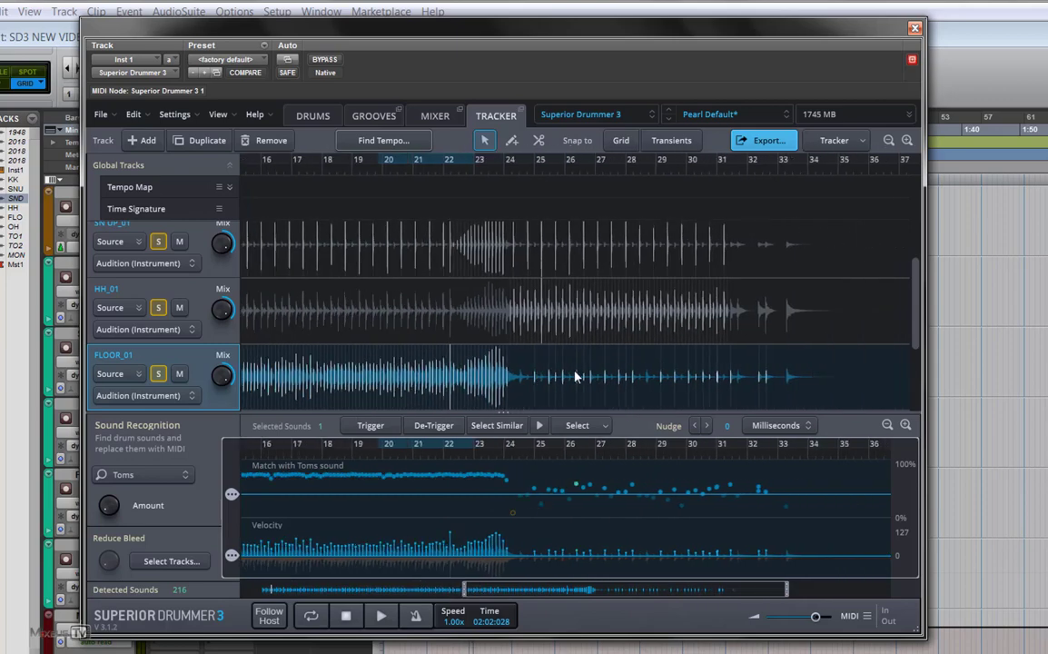
pyautogui.click(514, 357)
pyautogui.moveTo(779, 391); pyautogui.dragTo(817, 391)
pyautogui.moveTo(230, 556); pyautogui.dragTo(230, 550)
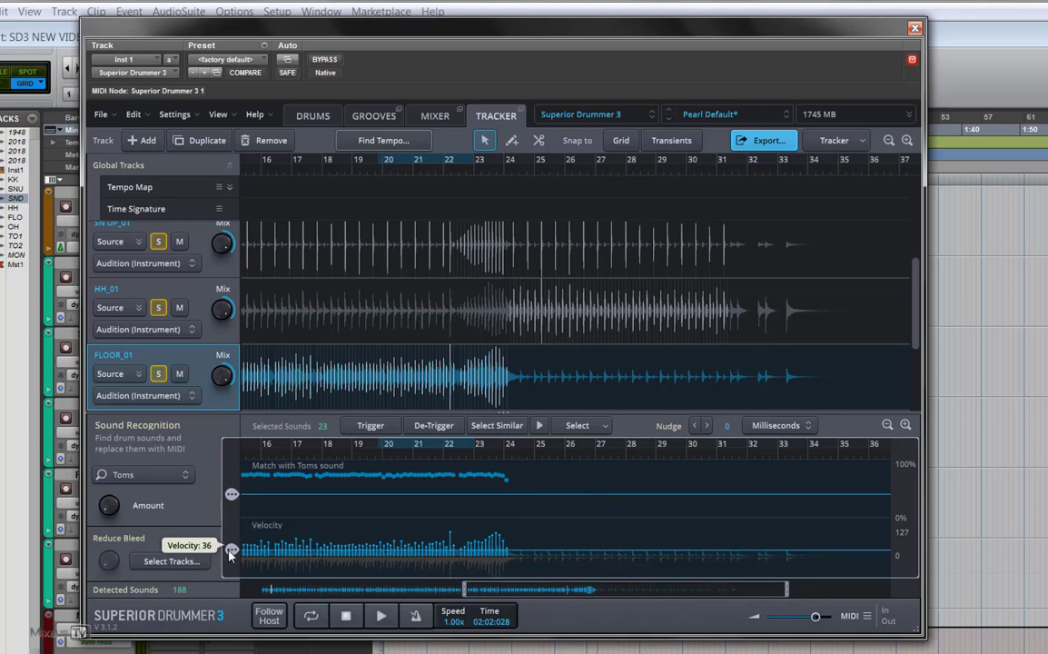
pyautogui.moveTo(230, 551); pyautogui.dragTo(230, 554)
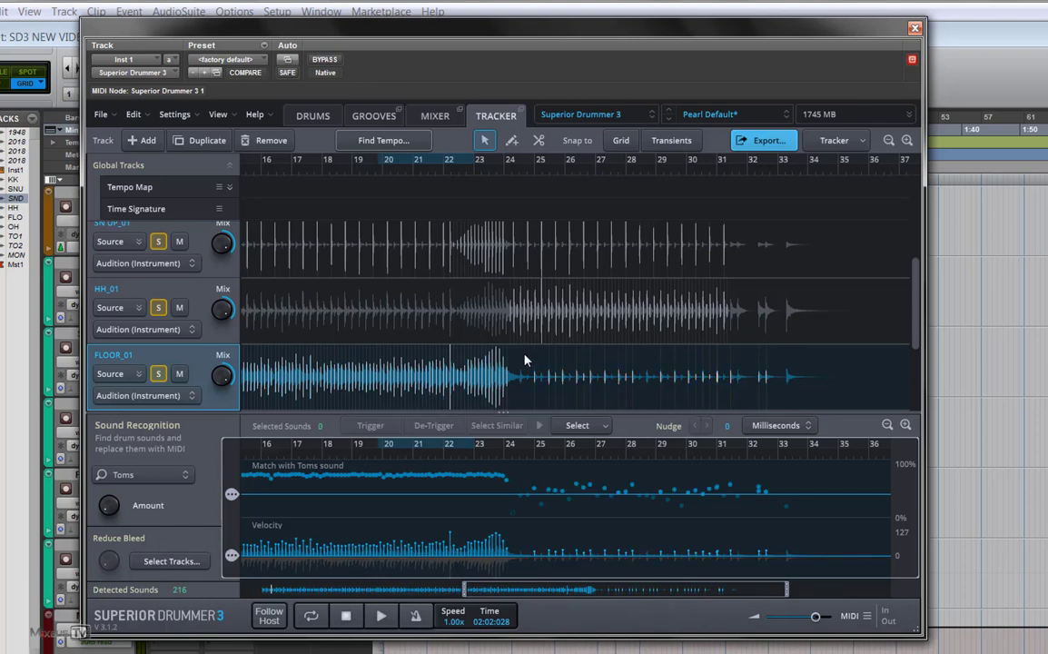
pyautogui.moveTo(522, 353); pyautogui.dragTo(814, 383)
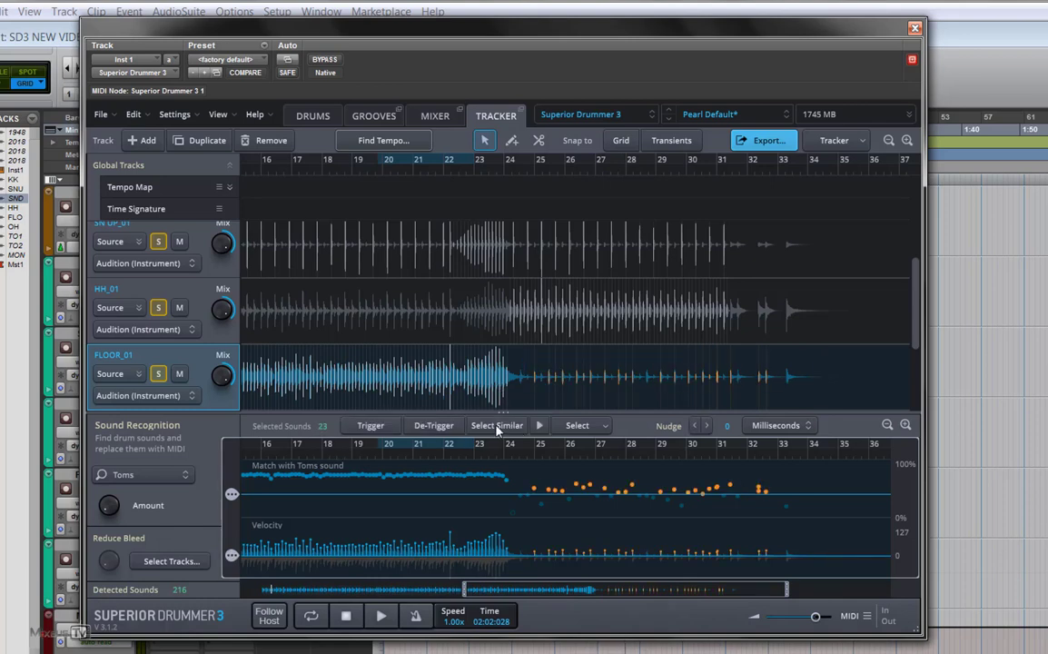
pyautogui.click(433, 425)
# - Clear the hit selection and move the playback position slightly later
pyautogui.moveTo(479, 590); pyautogui.dragTo(224, 592)
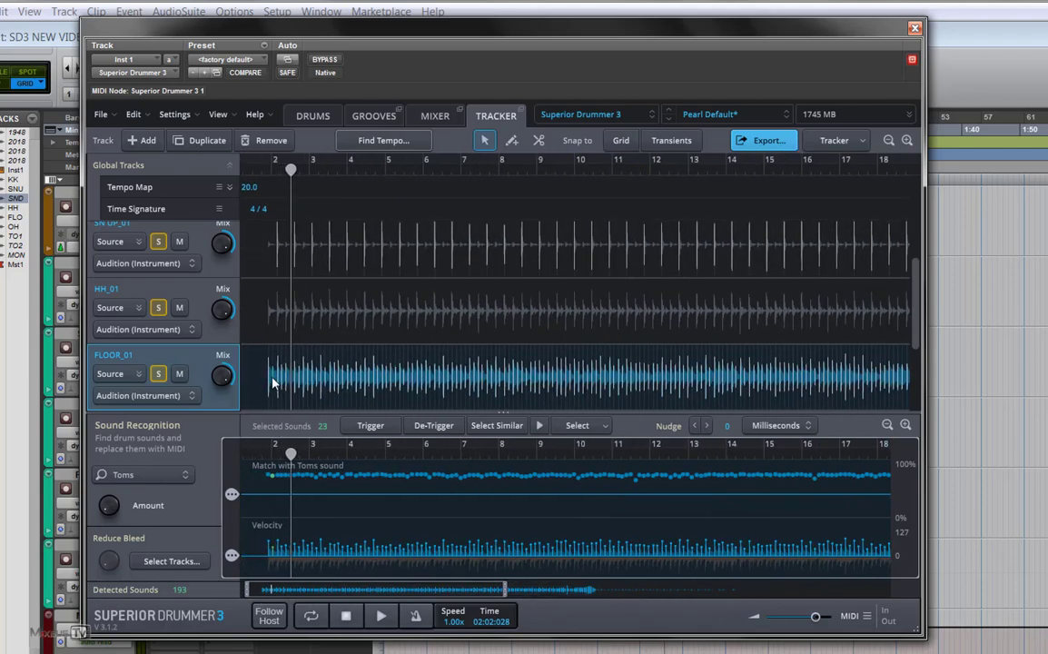
pyautogui.scroll(5, 272, 382)
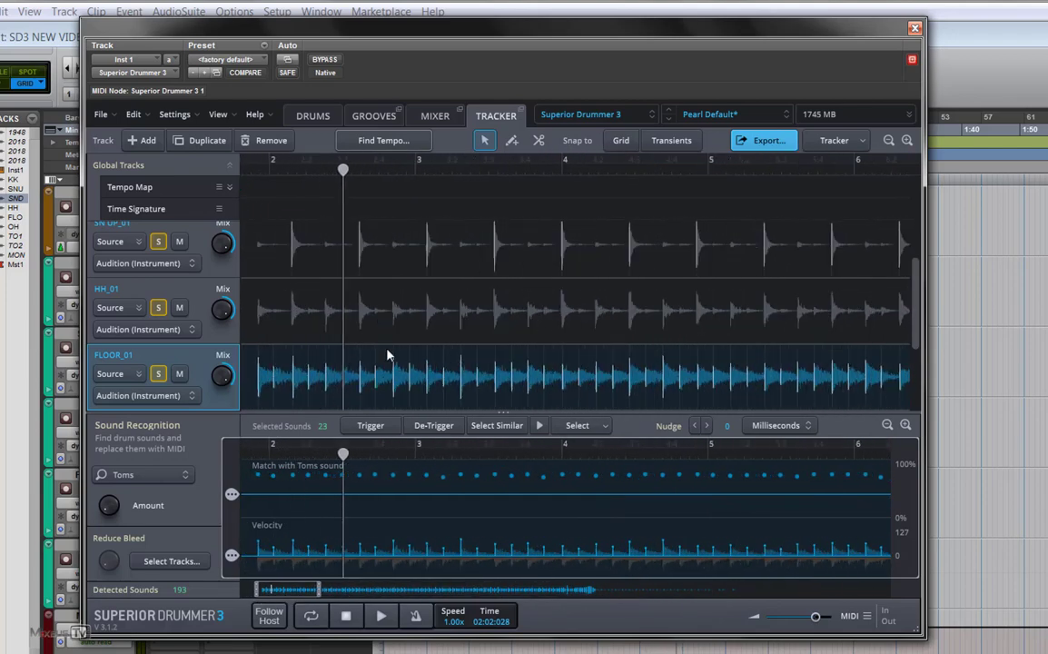
pyautogui.click(348, 312)
pyautogui.moveTo(341, 172); pyautogui.dragTo(375, 181)
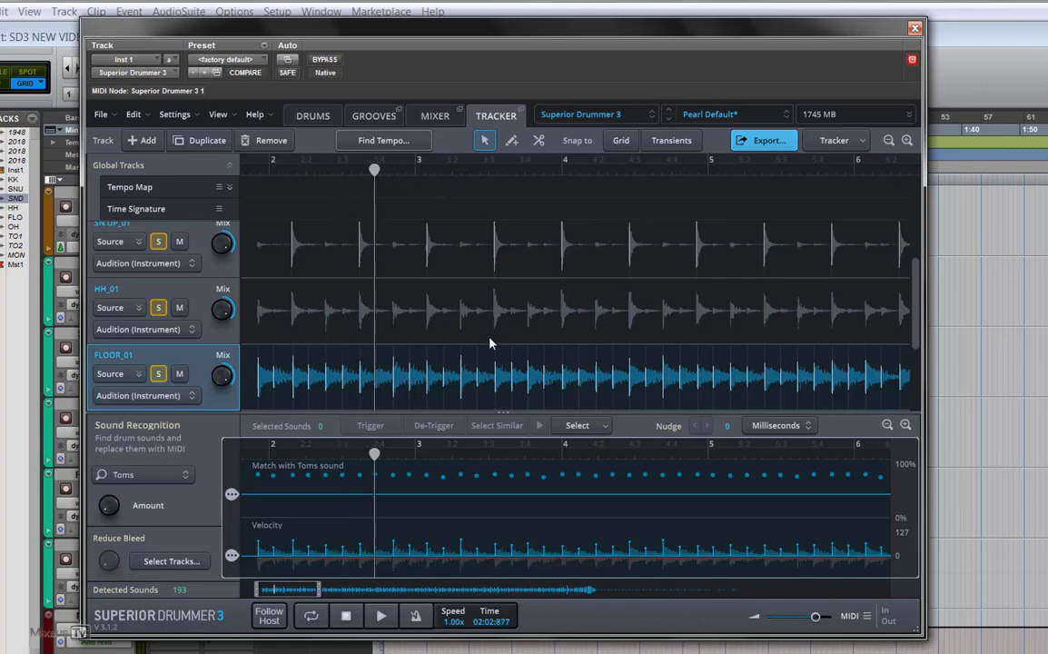
pyautogui.scroll(-5, 472, 350)
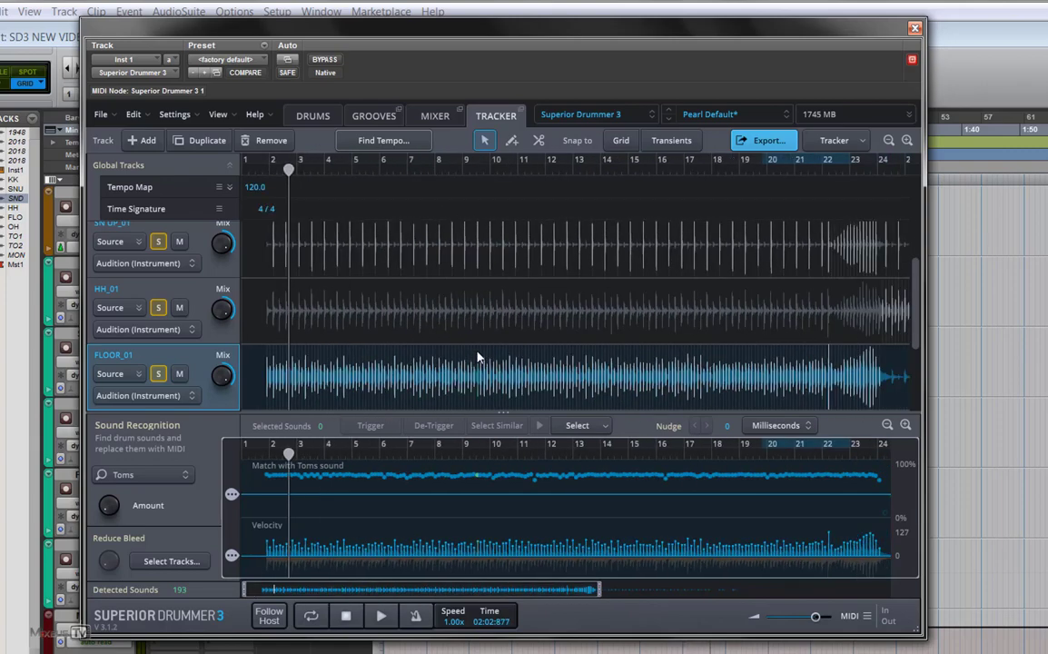
pyautogui.scroll(-1, 479, 357)
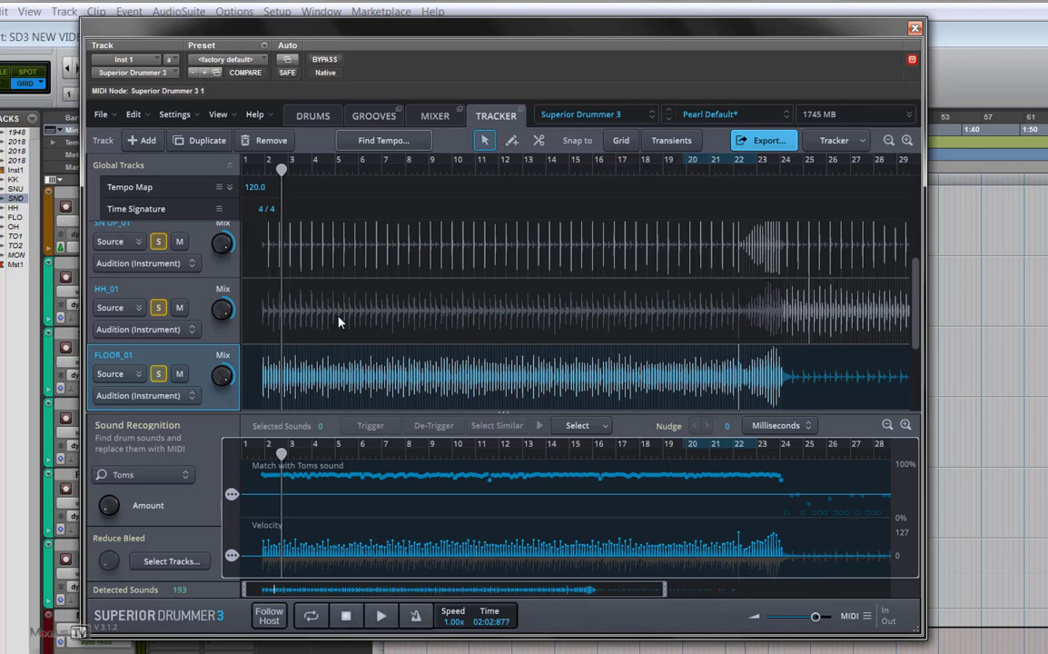
pyautogui.click(320, 118)
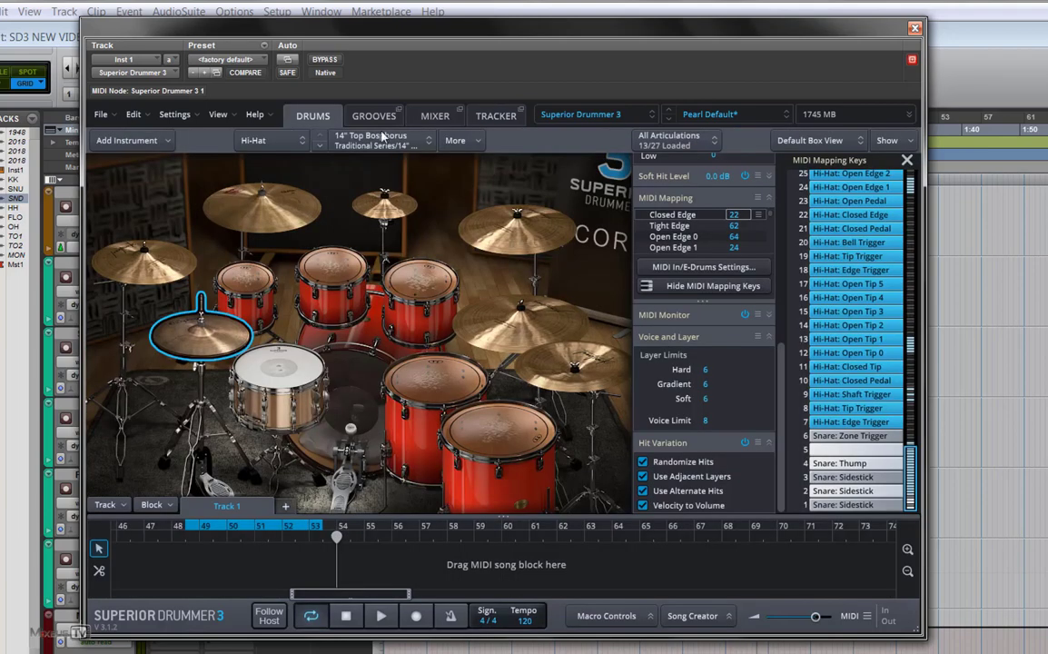
pyautogui.click(905, 162)
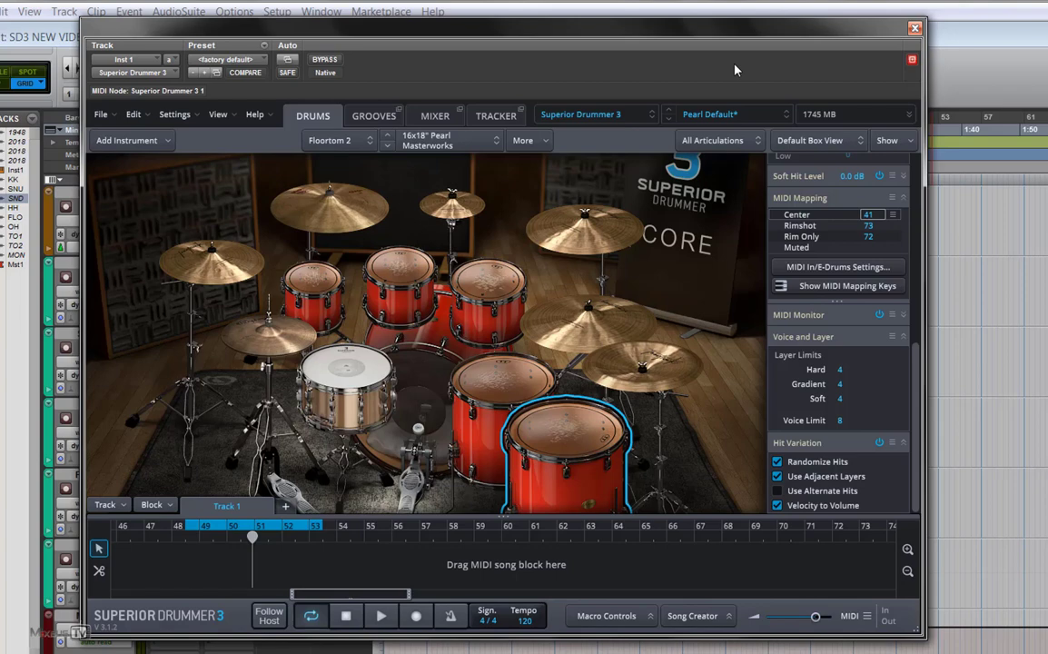
pyautogui.click(733, 119)
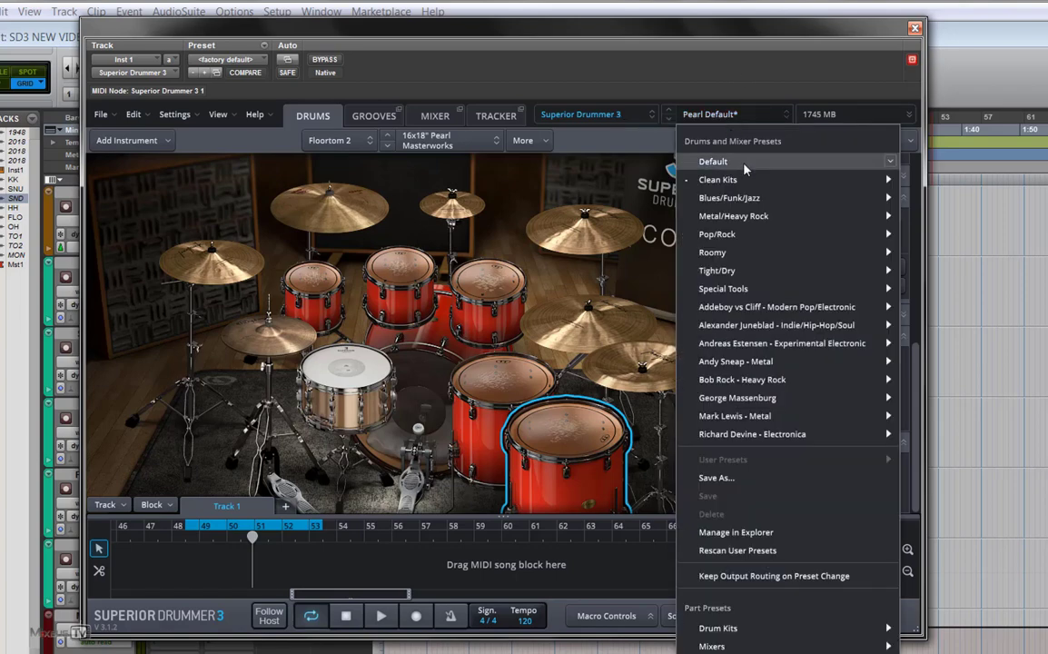
pyautogui.moveTo(745, 181)
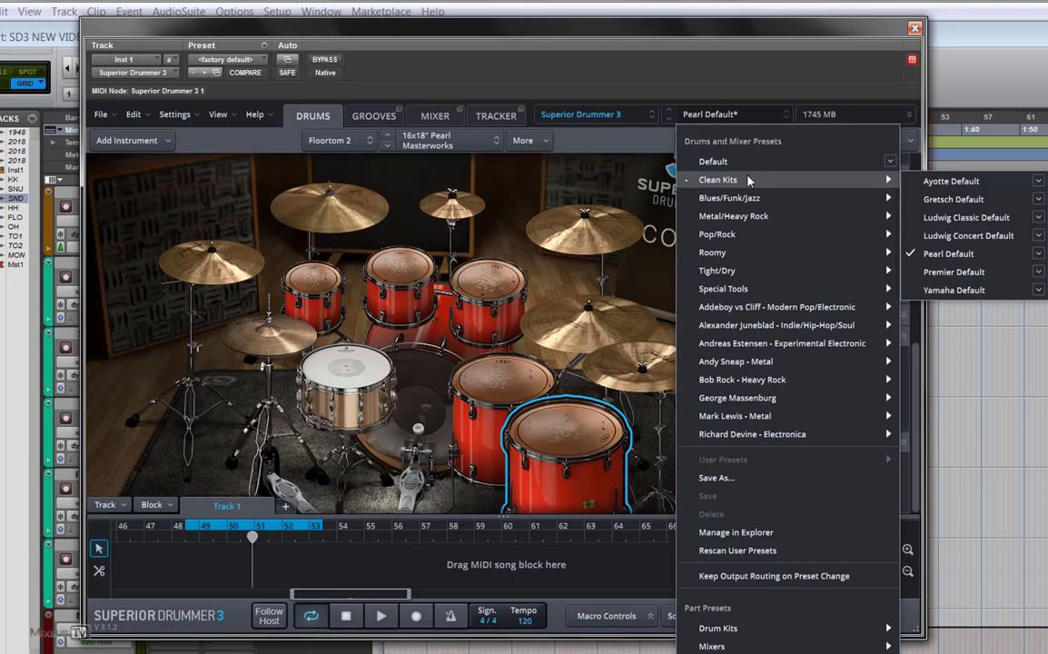
pyautogui.click(710, 114)
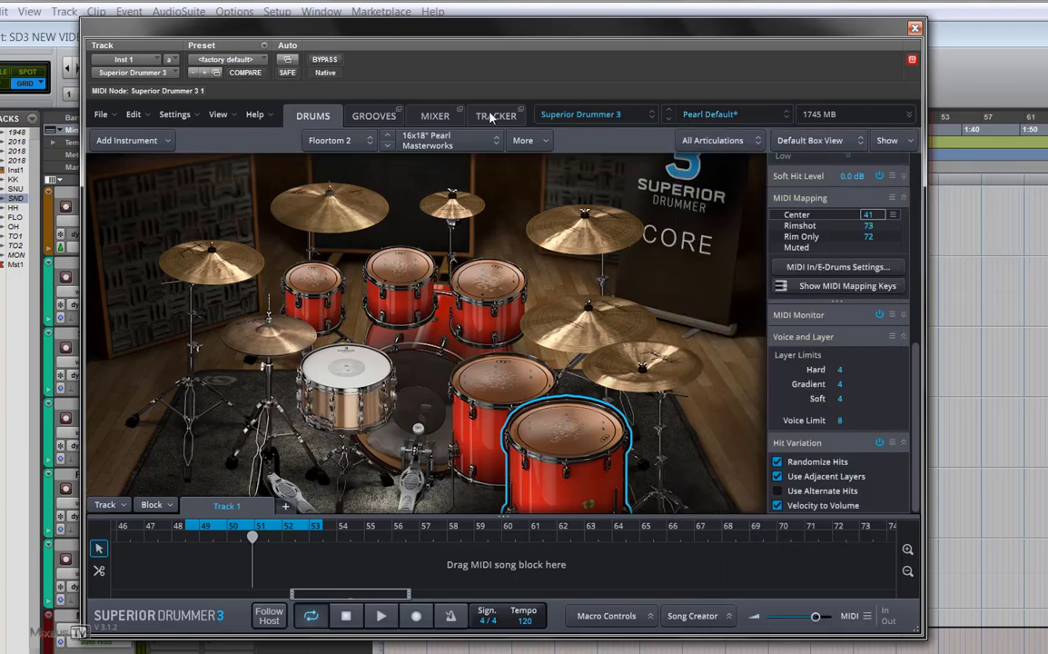
# - Export the Tracker's All Tracks Combined MIDI onto the song track and close the Export panel
pyautogui.click(495, 115)
pyautogui.scroll(-1, 656, 299)
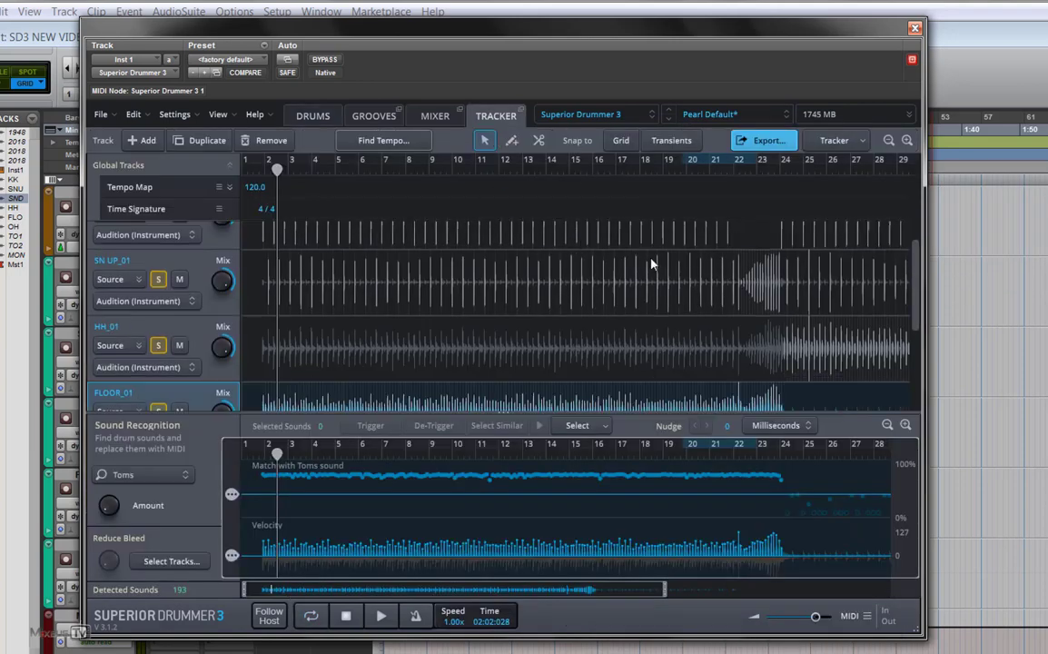
pyautogui.click(765, 141)
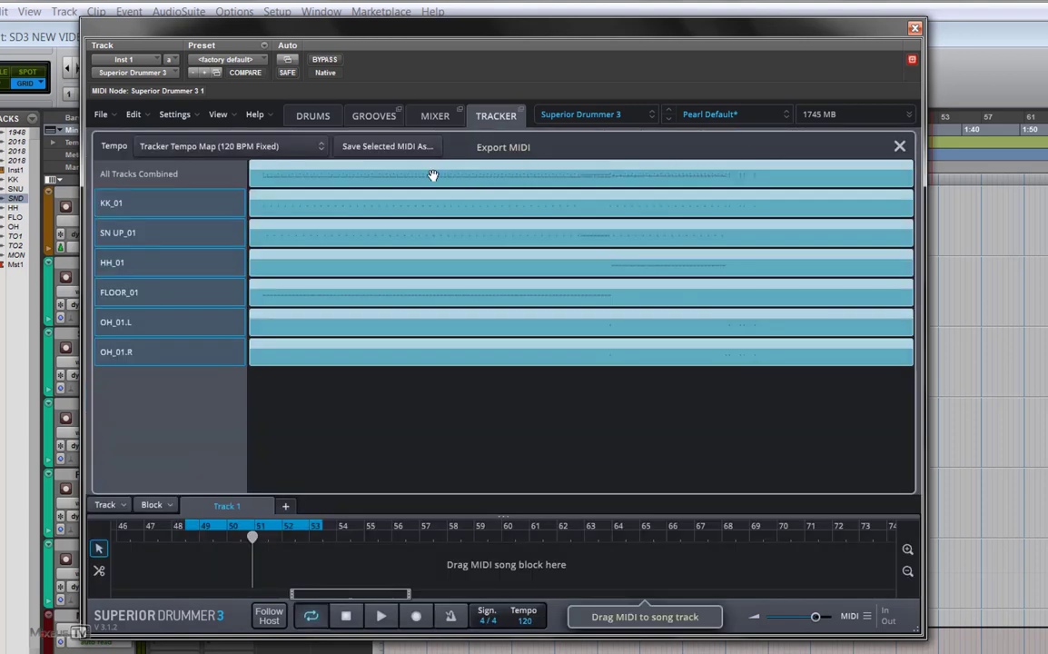
pyautogui.moveTo(433, 175); pyautogui.dragTo(423, 291)
pyautogui.moveTo(351, 440); pyautogui.dragTo(444, 577)
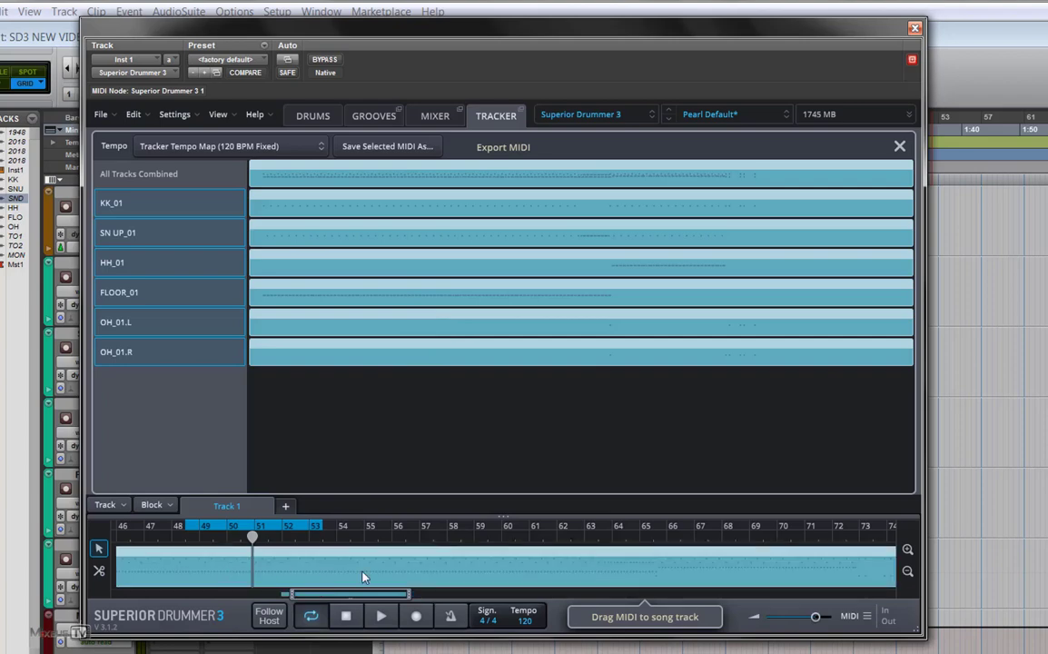
pyautogui.click(897, 146)
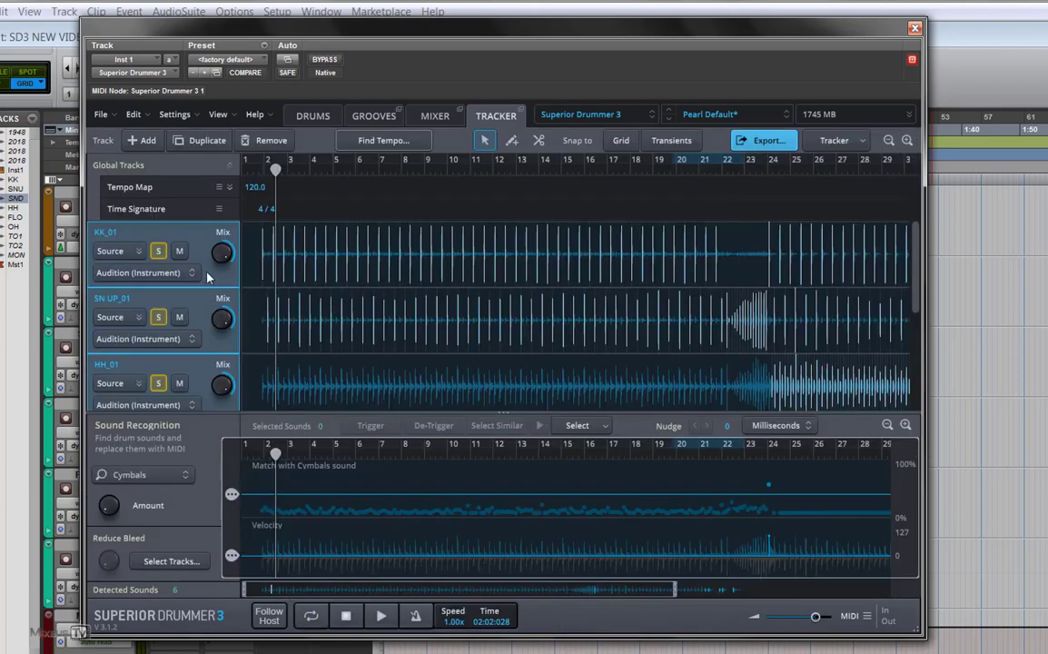
pyautogui.scroll(-1, 206, 300)
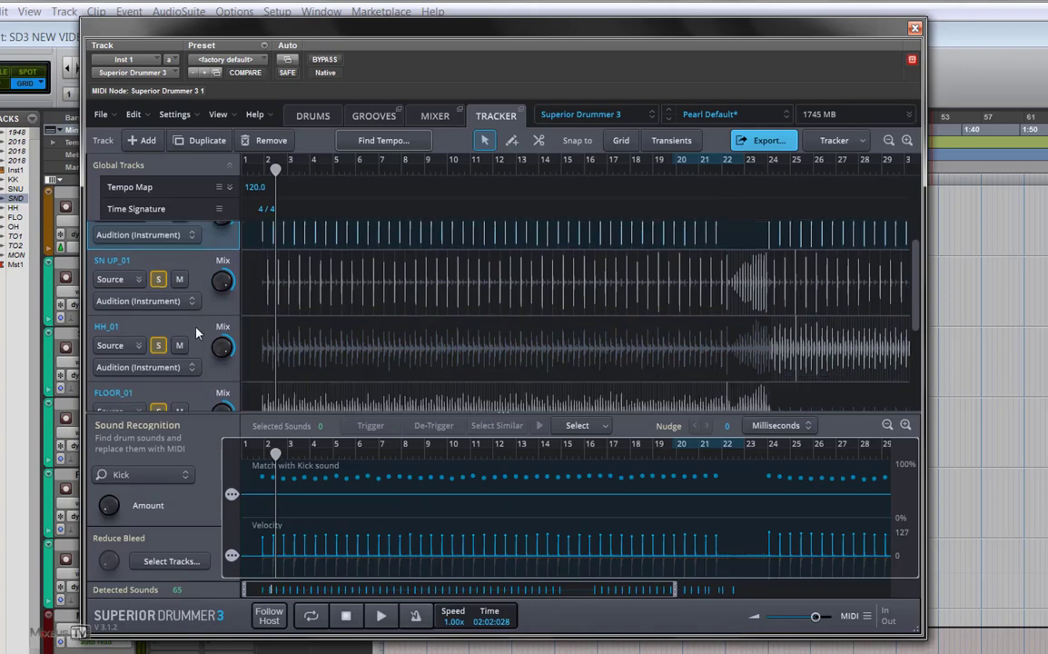
# - Audition the converted hi-hat part and briefly view its notes on the grid
pyautogui.click(196, 333)
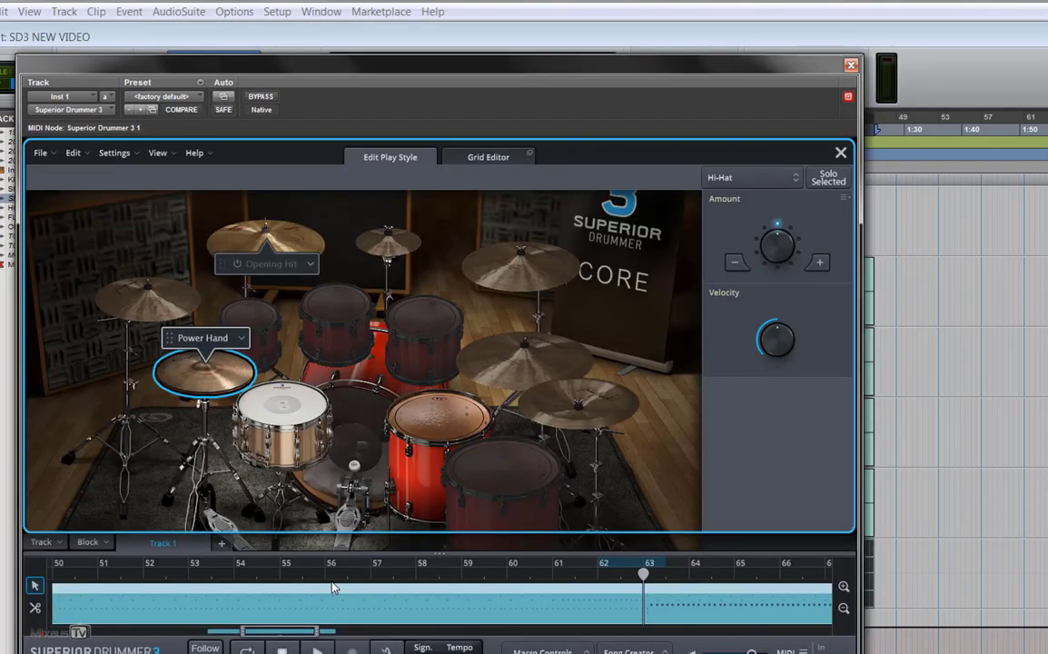
pyautogui.press('space')
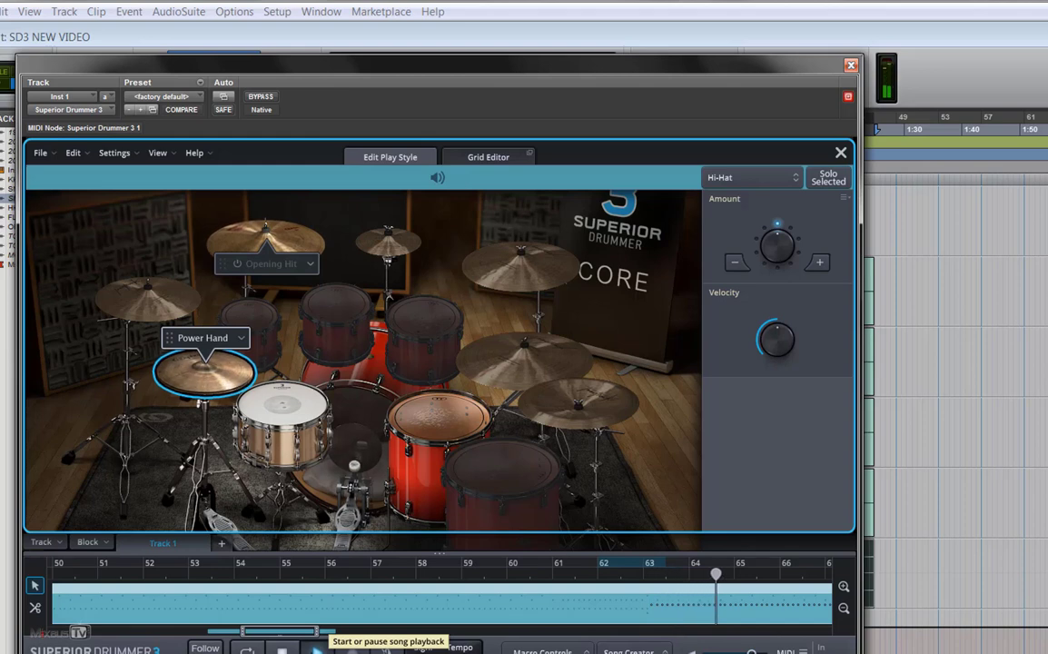
pyautogui.click(282, 650)
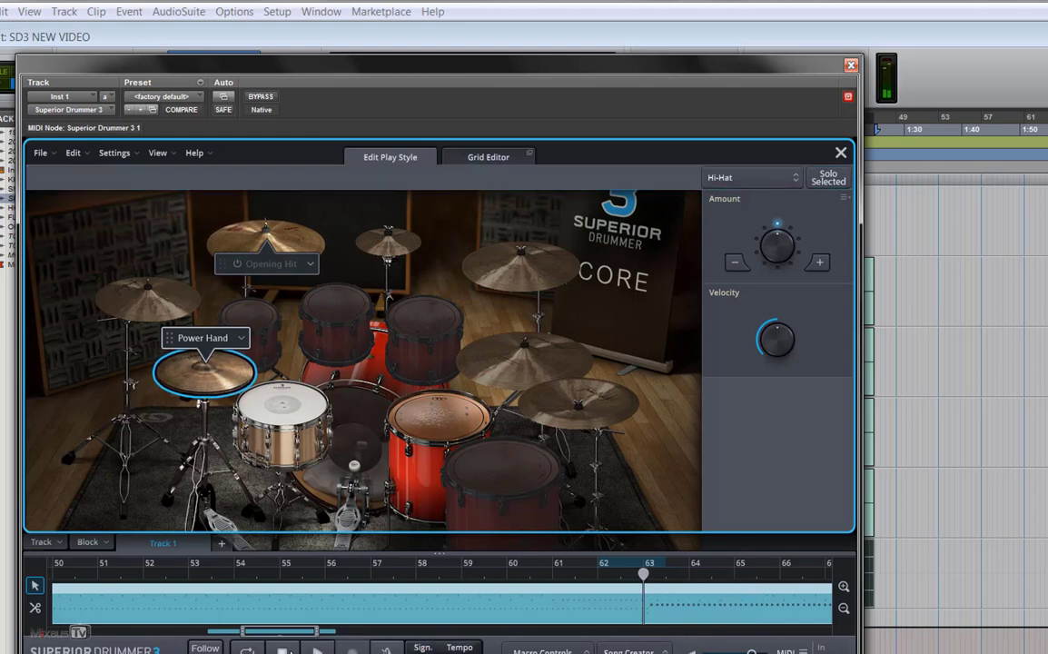
pyautogui.click(481, 157)
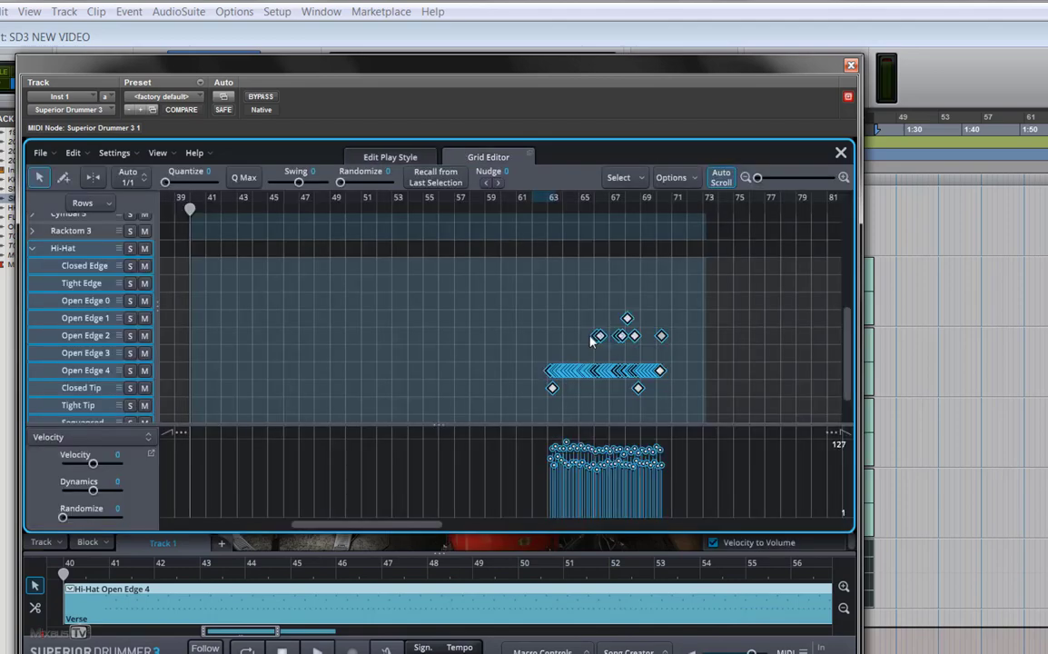
pyautogui.click(391, 159)
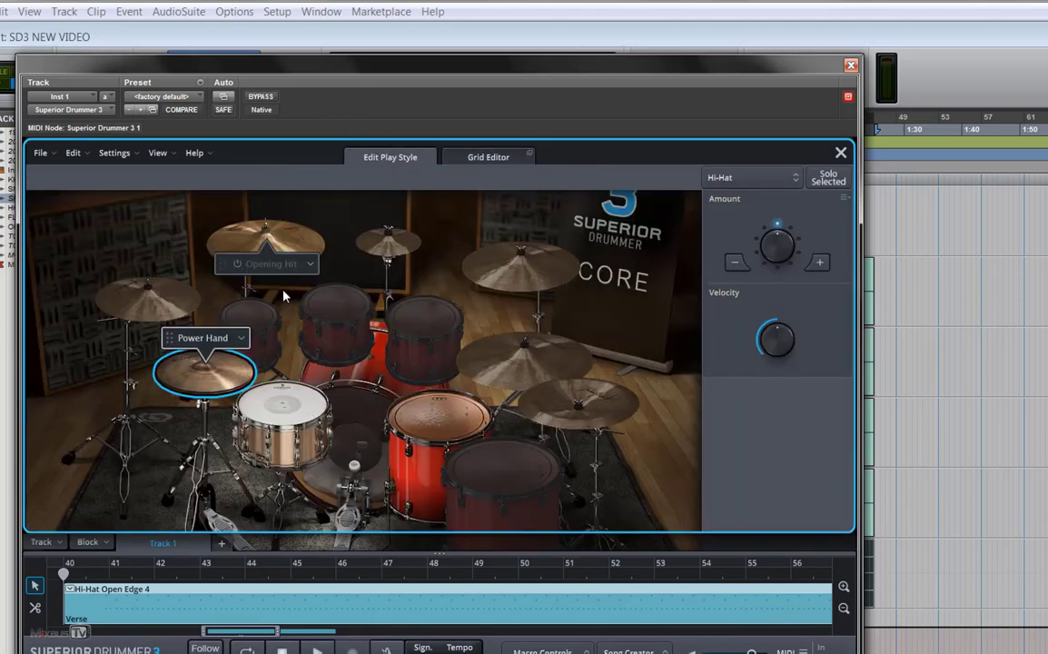
# - Switch the hi-hat notes' articulation to Open Edge 1 and play to audition it
pyautogui.rightClick(233, 381)
pyautogui.moveTo(301, 484)
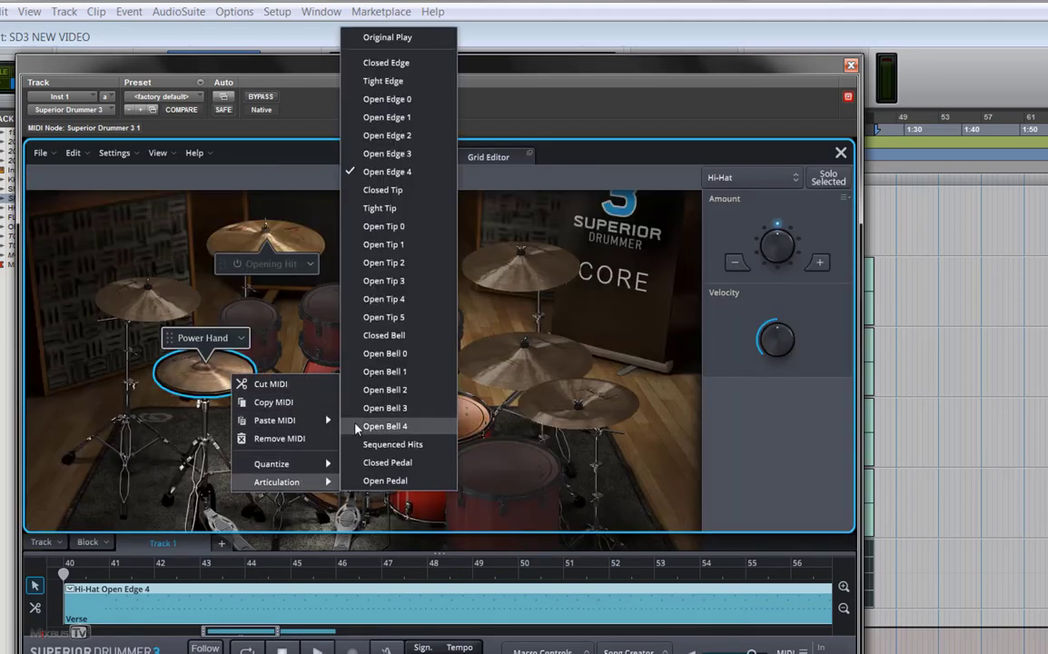
pyautogui.click(399, 117)
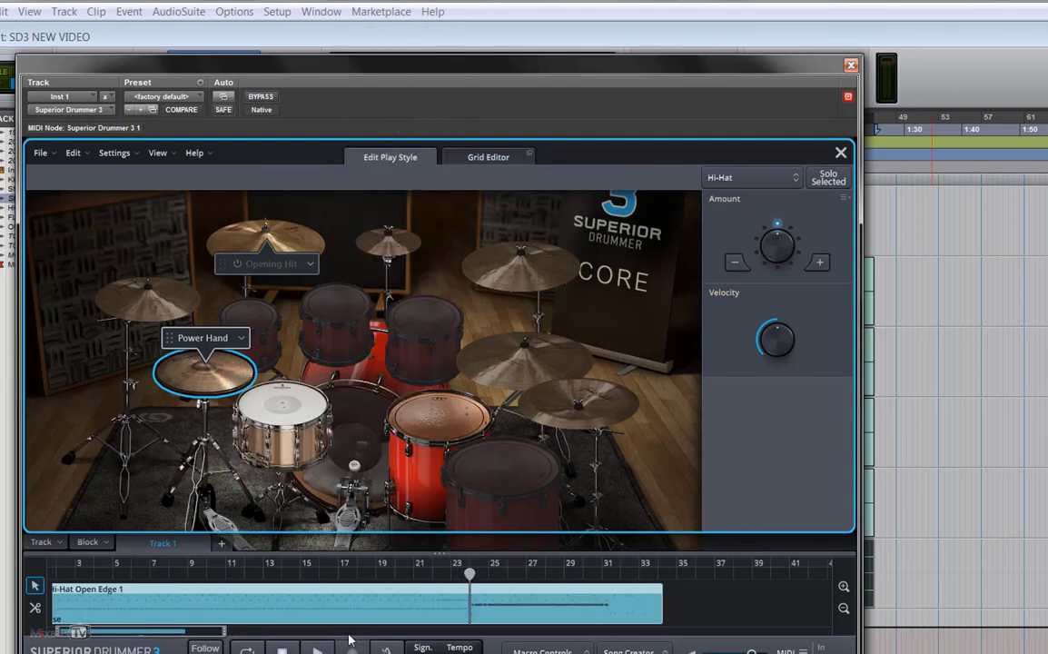
pyautogui.click(317, 649)
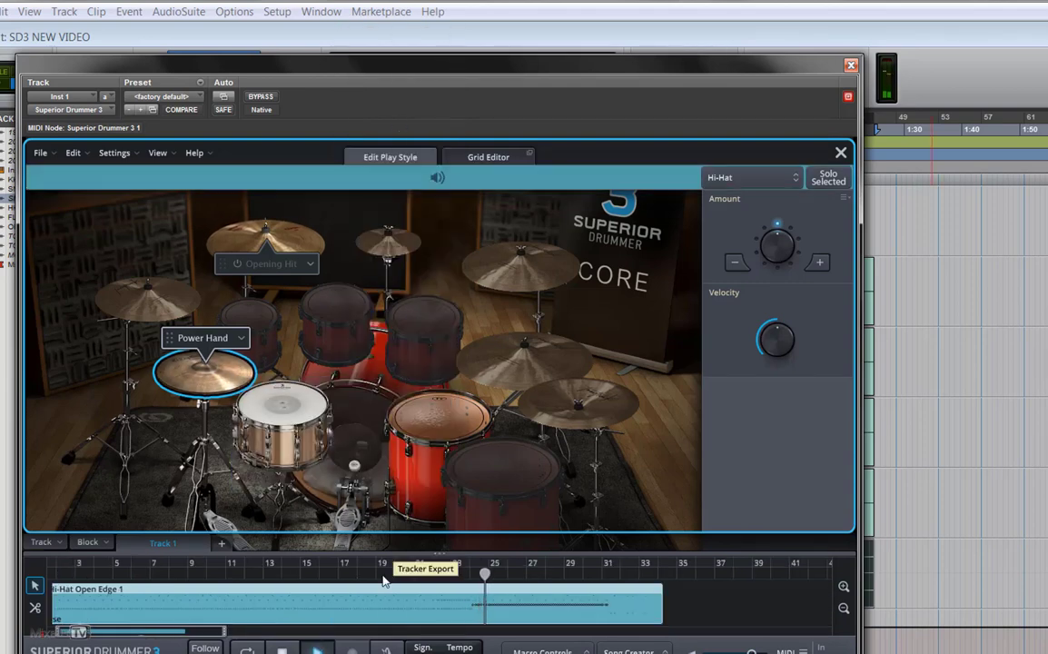
# - Open the Grid Editor, zoom the ruler, and show the pattern across all drum rows
pyautogui.click(487, 157)
pyautogui.scroll(10, 363, 432)
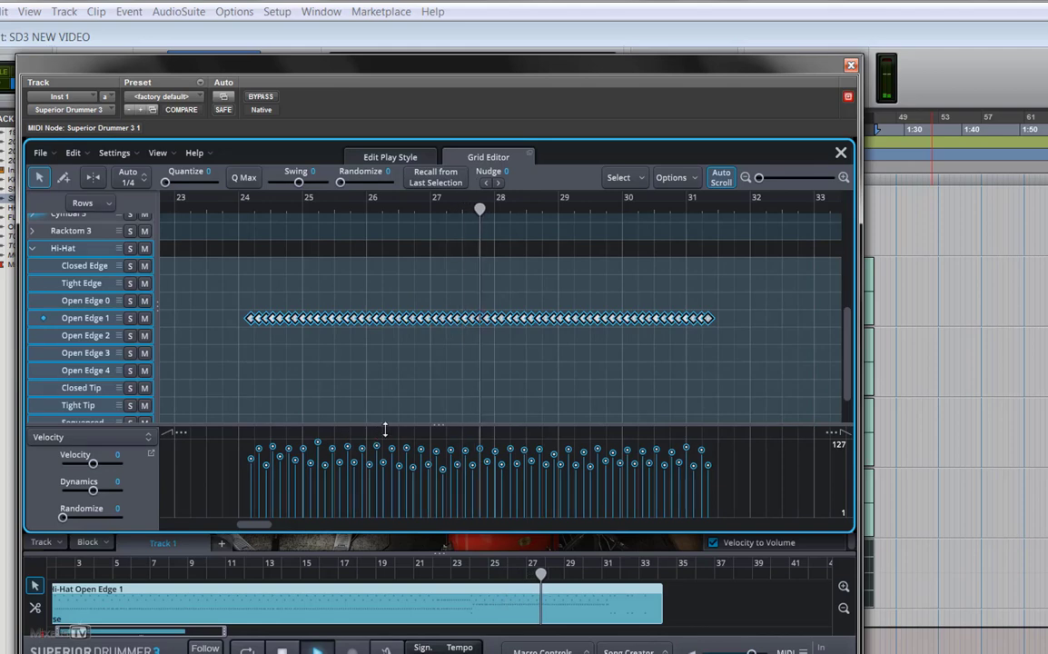
pyautogui.scroll(2, 393, 427)
pyautogui.scroll(1, 393, 427)
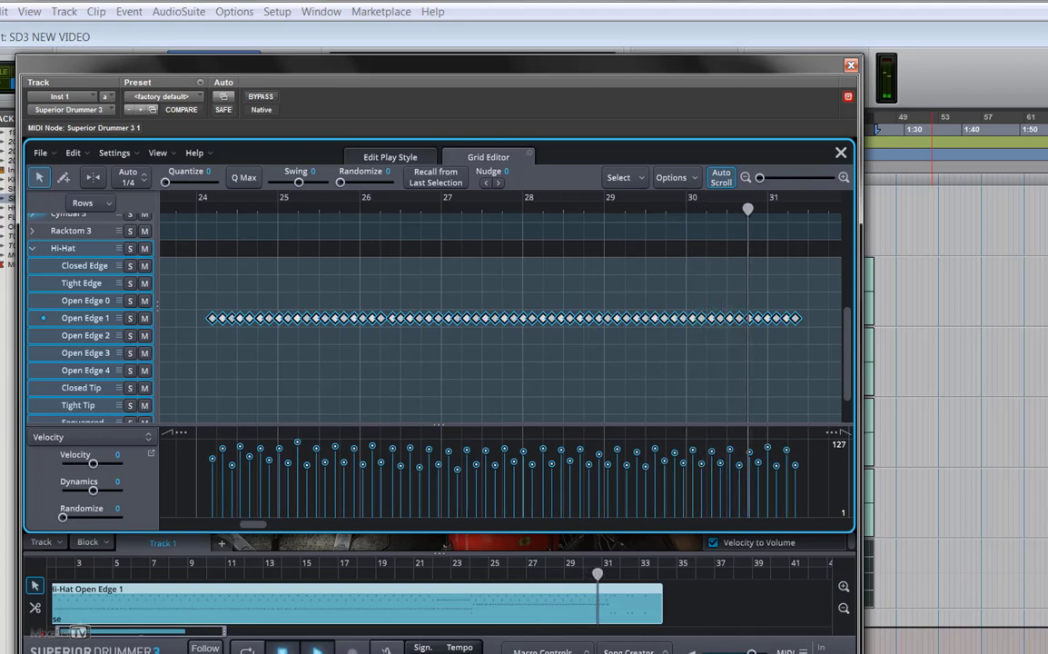
pyautogui.press('space')
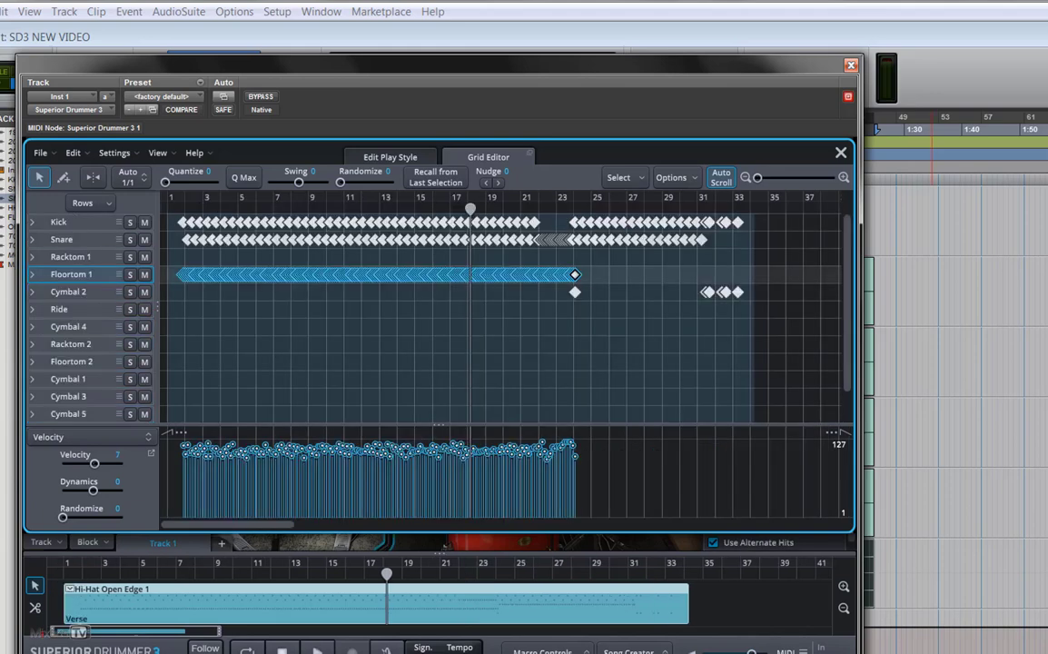
pyautogui.click(316, 650)
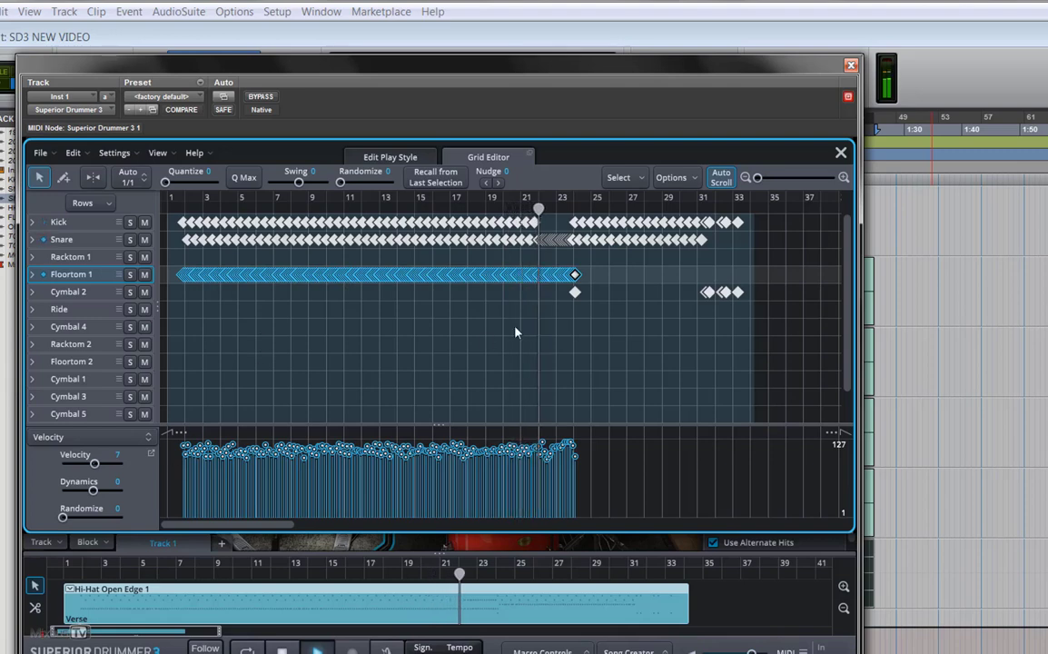
# - Select the Cymbal 2 and Floortom 1 rows and resume playback
pyautogui.scroll(3, 608, 304)
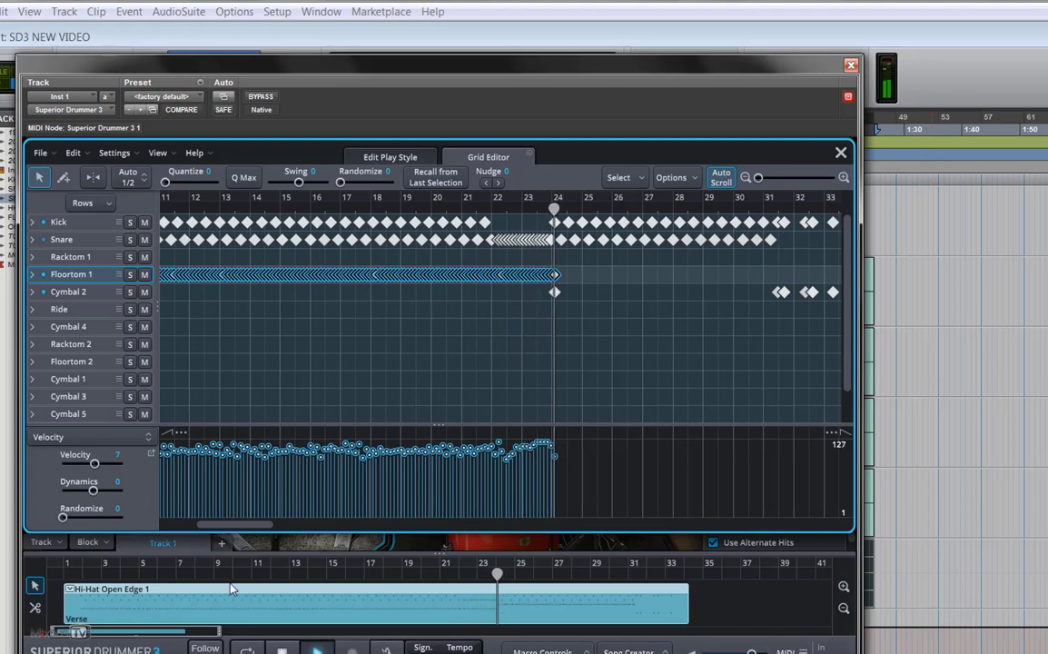
pyautogui.press('space')
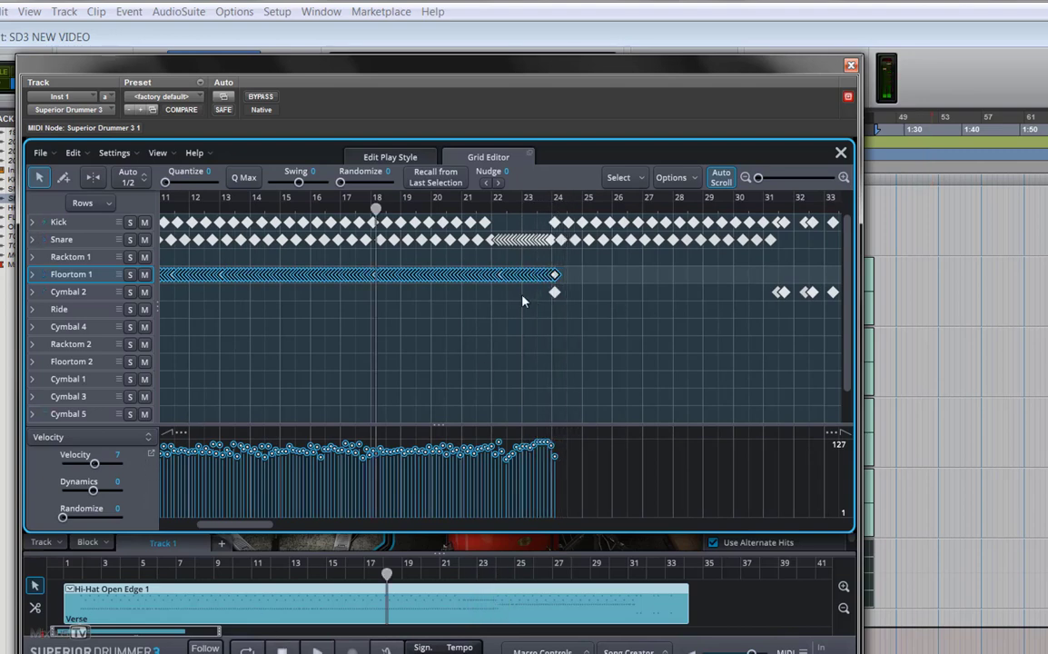
pyautogui.click(106, 297)
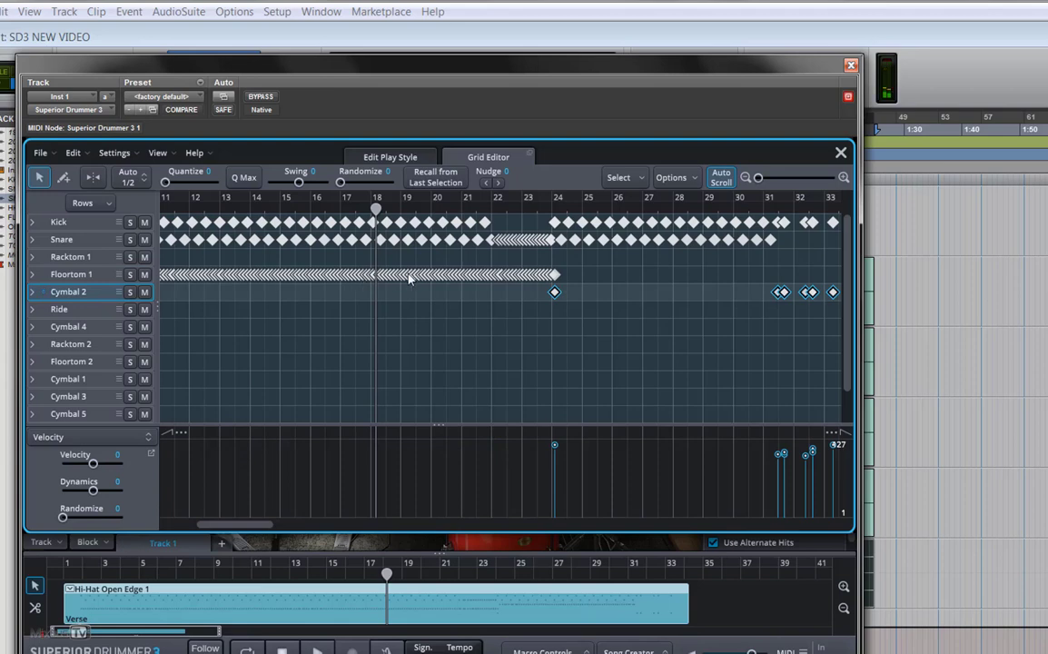
pyautogui.click(95, 274)
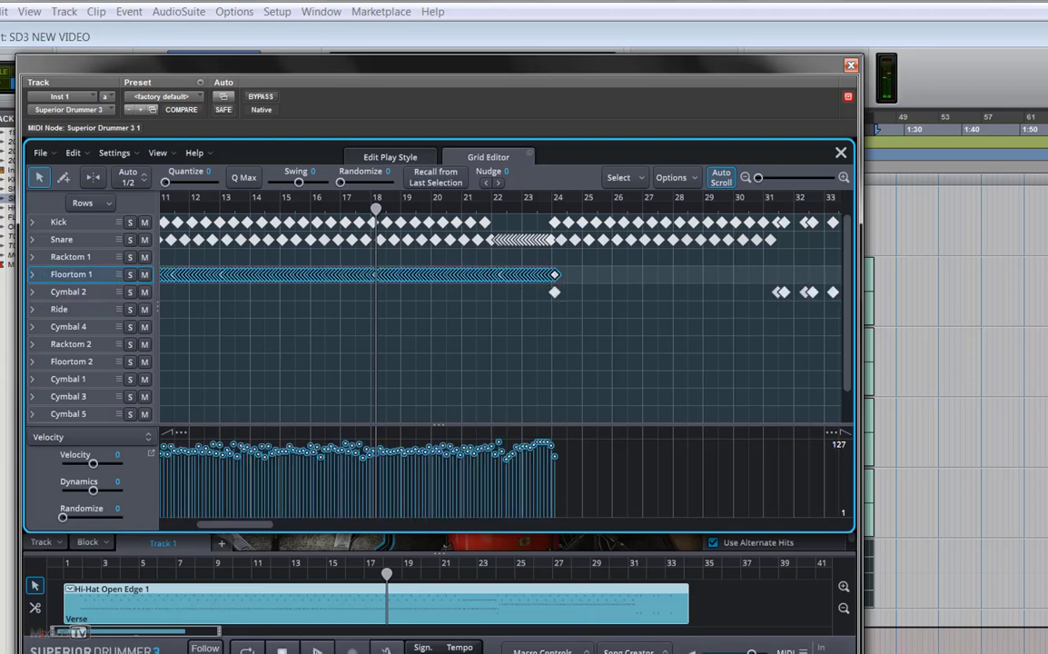
pyautogui.press('space')
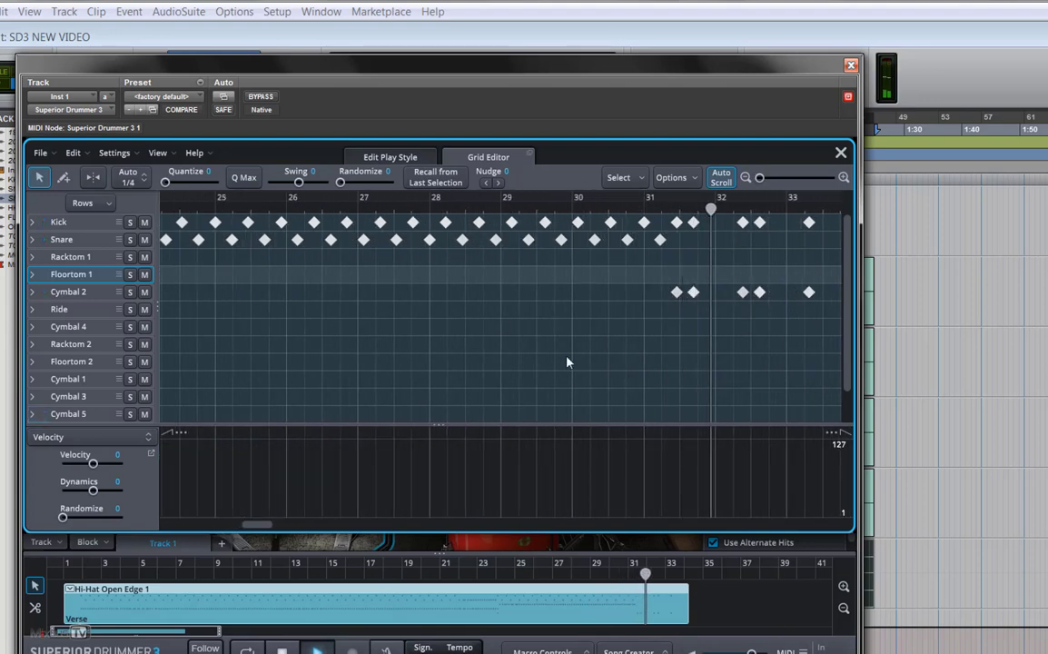
# - Marquee-select the five Cymbal 2 notes and drag their velocity up to 127
pyautogui.click(100, 292)
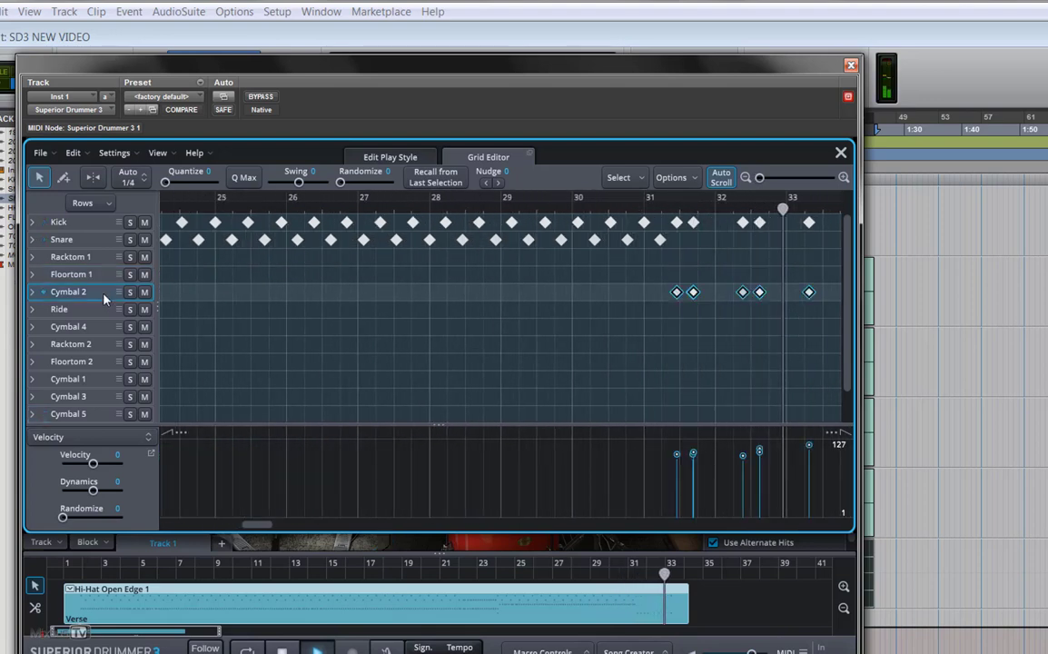
pyautogui.press('space')
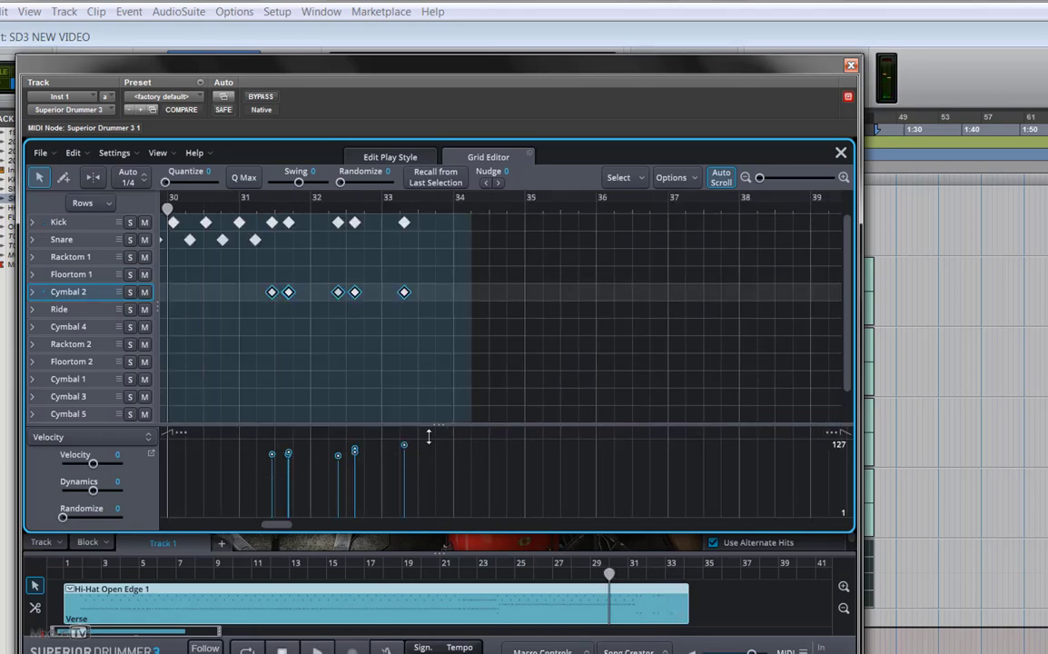
pyautogui.click(259, 466)
pyautogui.moveTo(448, 423); pyautogui.dragTo(445, 423)
pyautogui.moveTo(288, 451); pyautogui.dragTo(288, 439)
pyautogui.click(255, 473)
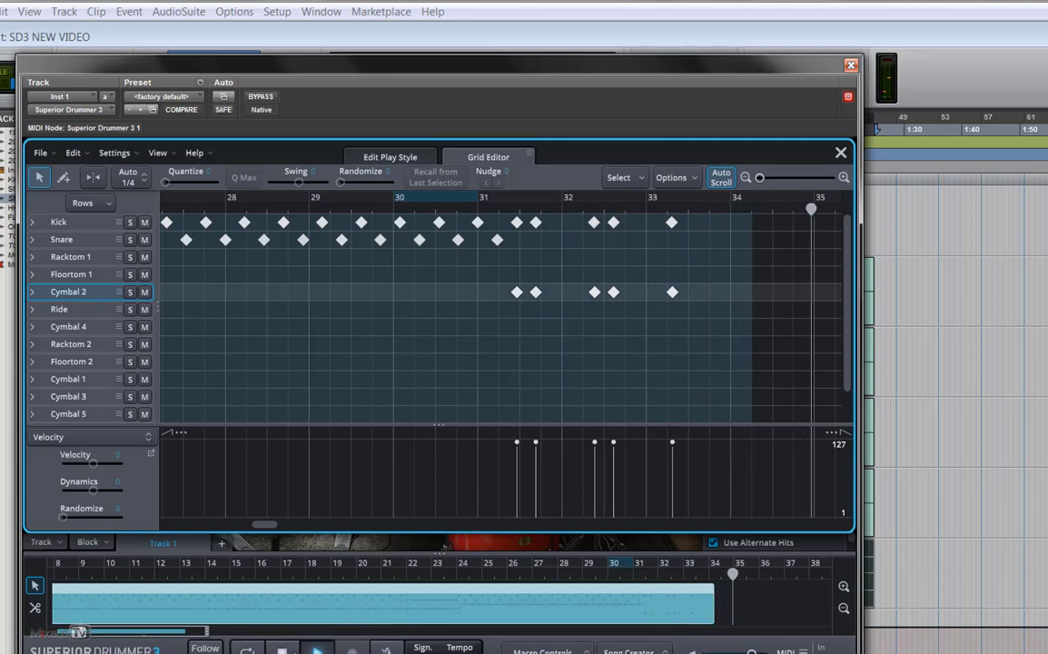
pyautogui.click(281, 651)
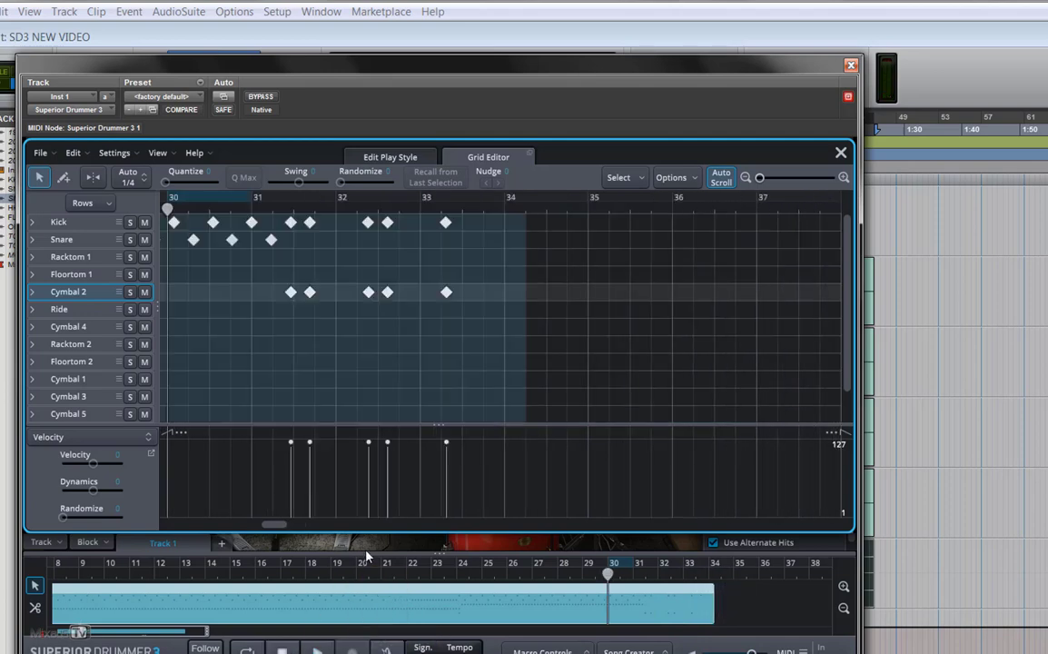
pyautogui.scroll(-5, 364, 563)
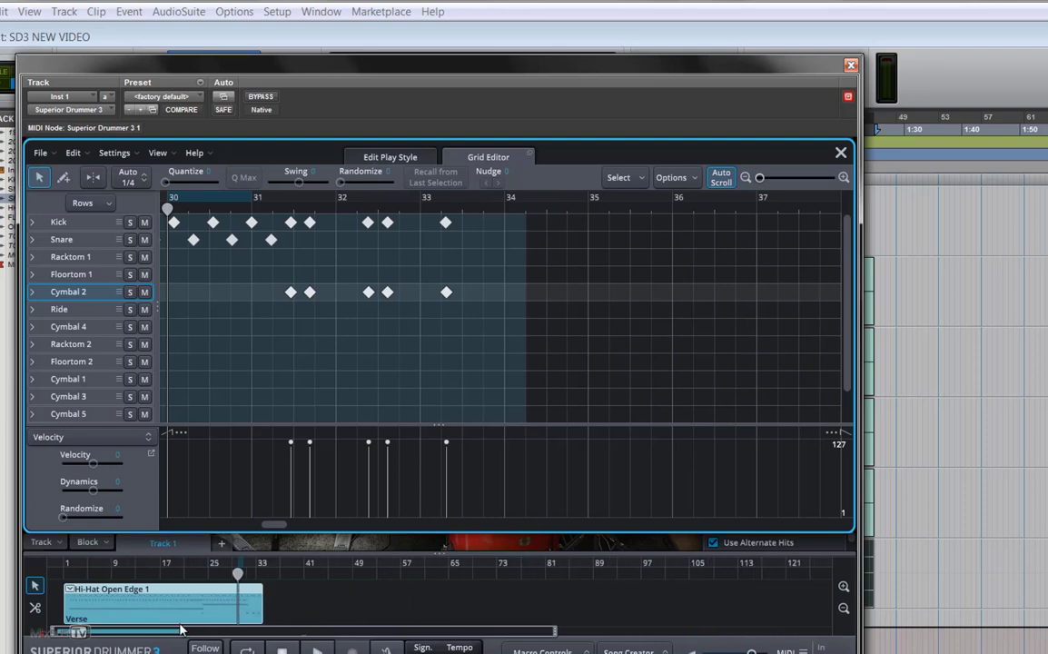
# - Inspect the snare, toms, kick and crash on the kit, then show the mixer
pyautogui.click(841, 154)
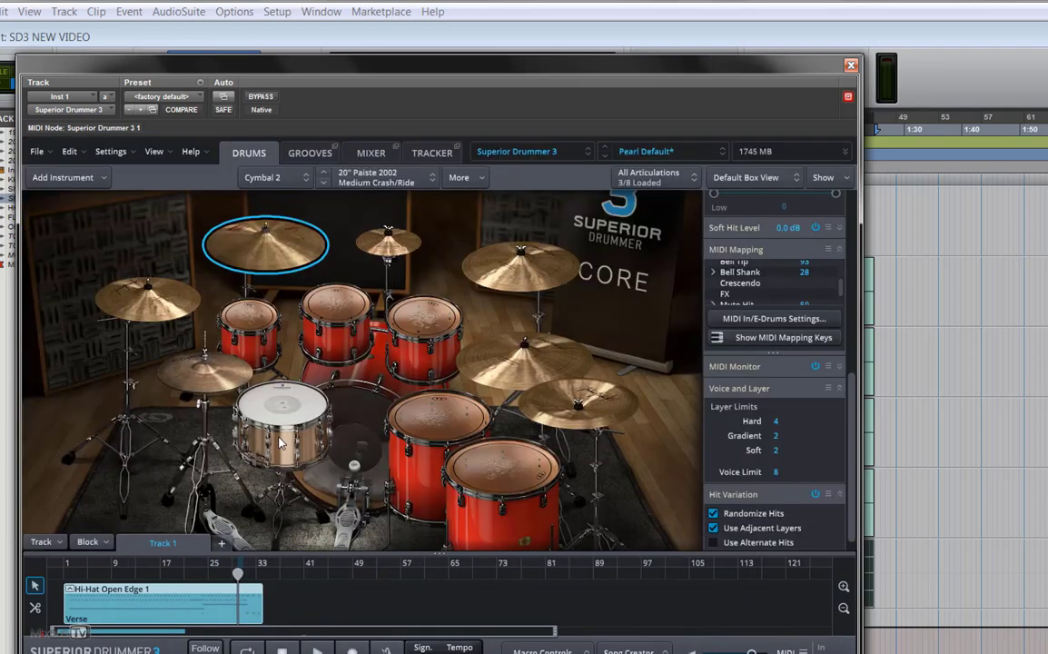
pyautogui.click(257, 392)
pyautogui.click(334, 318)
pyautogui.click(423, 322)
pyautogui.click(438, 427)
pyautogui.click(354, 421)
pyautogui.click(265, 244)
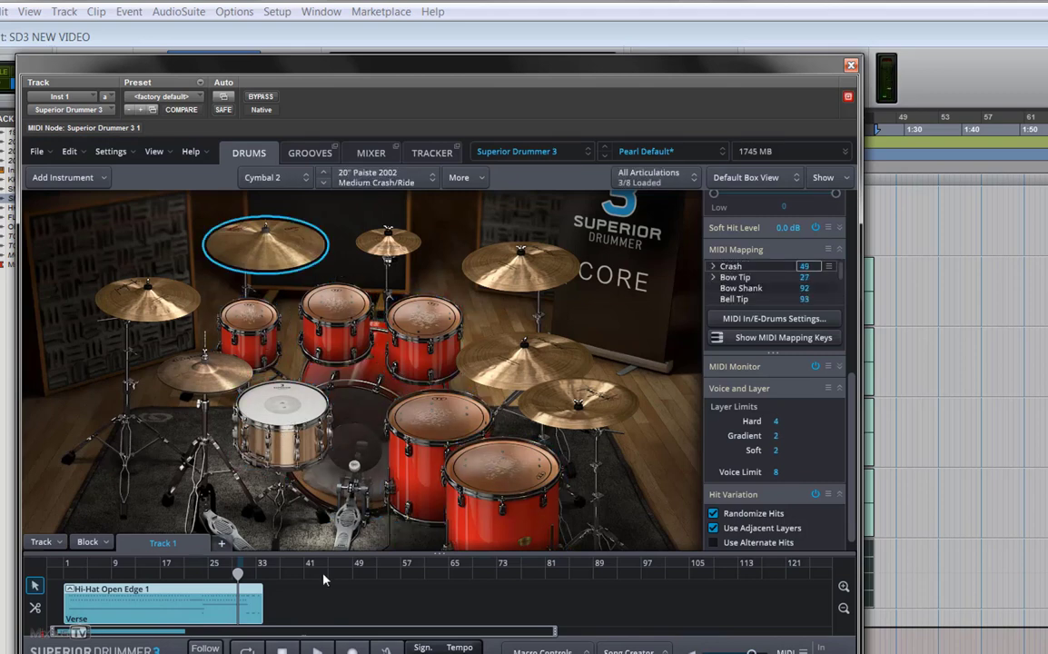
pyautogui.click(370, 155)
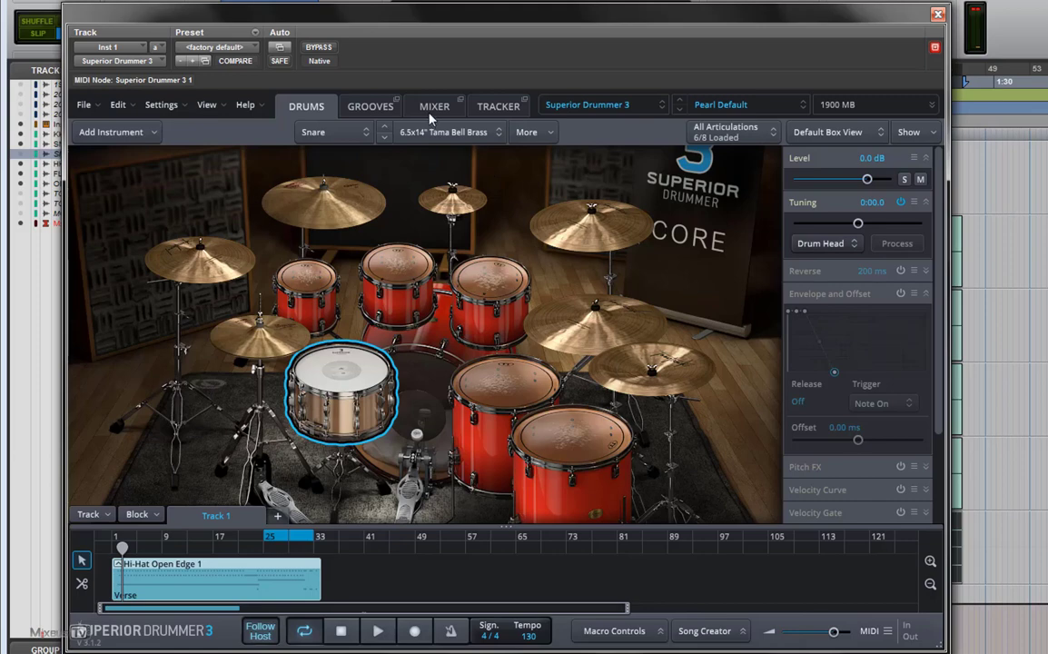
pyautogui.click(431, 109)
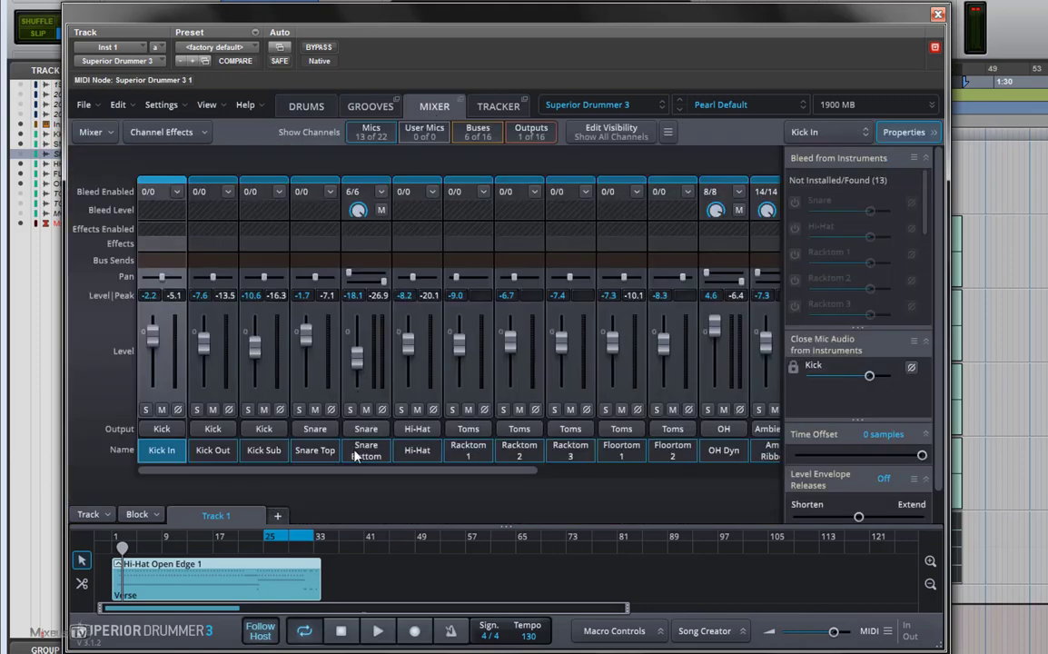
pyautogui.moveTo(355, 471)
pyautogui.mouseDown()
pyautogui.moveTo(375, 471)
pyautogui.moveTo(346, 469)
pyautogui.mouseUp()
pyautogui.moveTo(432, 470); pyautogui.dragTo(454, 478)
pyautogui.moveTo(569, 474); pyautogui.dragTo(708, 474)
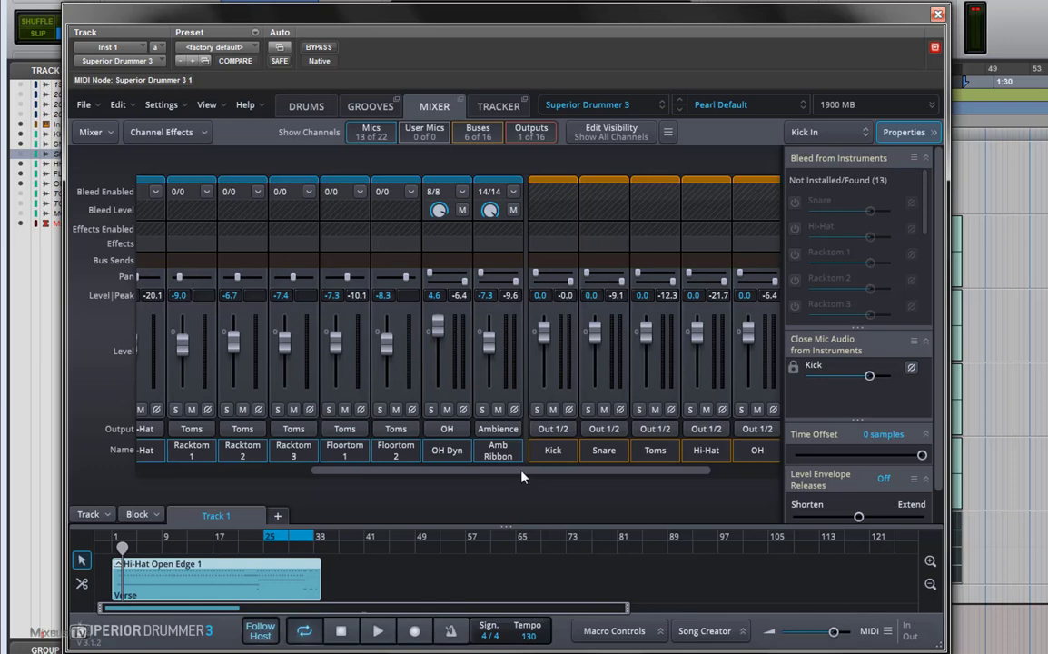
pyautogui.hscroll(3, 545, 481)
pyautogui.hscroll(-10, 152, 482)
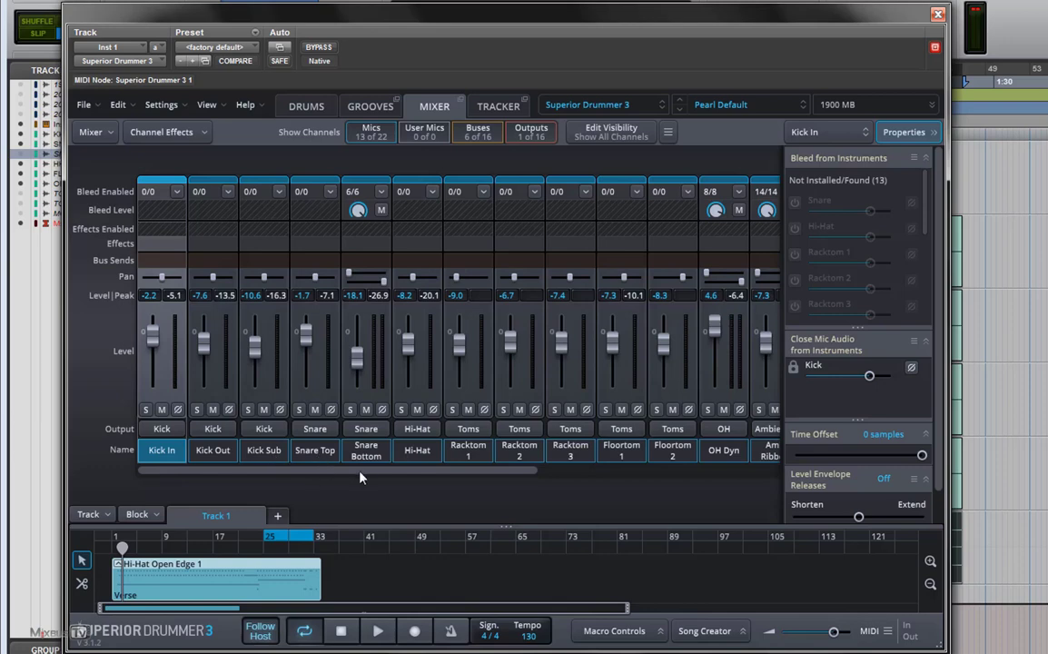
# - Check each output bus in turn: Kick, Snare, Toms, Hi-Hat, OH and Ambience
pyautogui.hscroll(10, 364, 478)
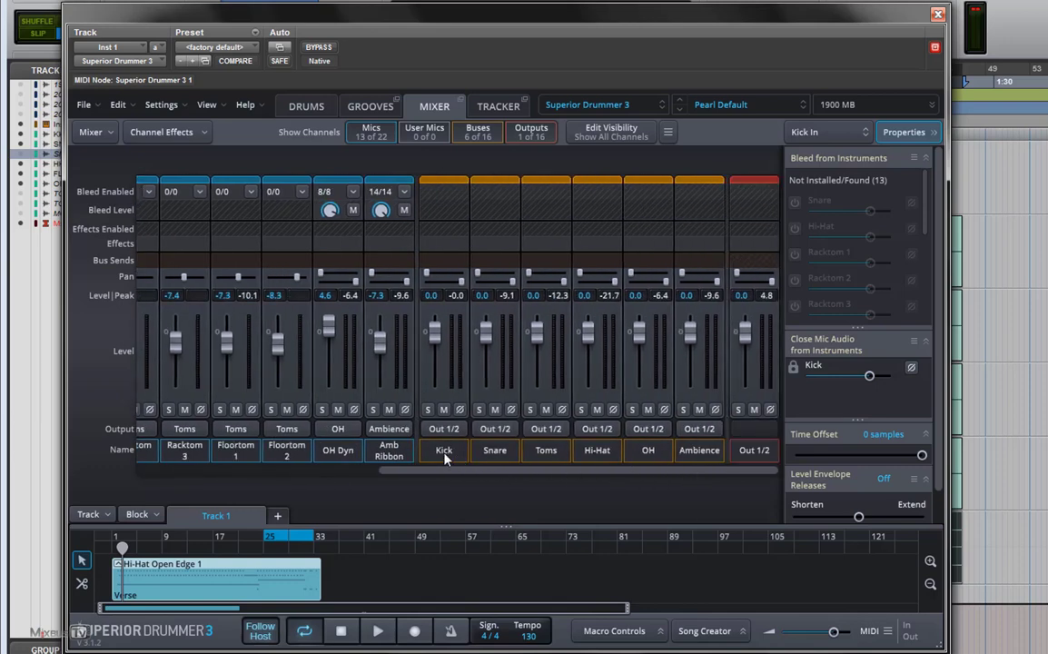
pyautogui.click(444, 454)
pyautogui.click(493, 454)
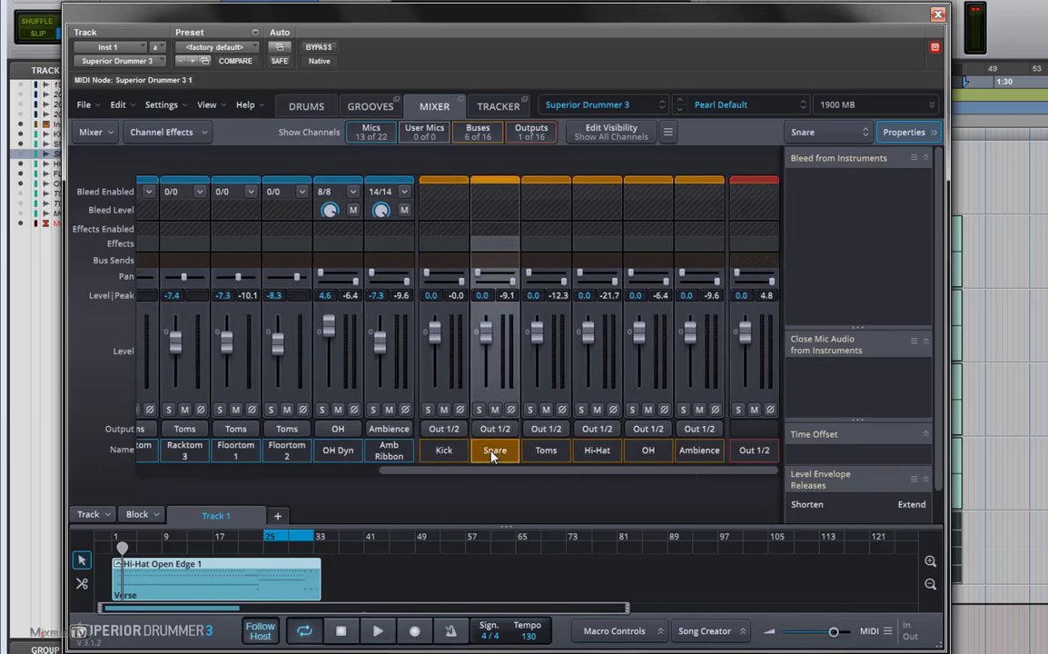
pyautogui.click(545, 454)
pyautogui.click(596, 454)
pyautogui.click(648, 454)
pyautogui.click(696, 454)
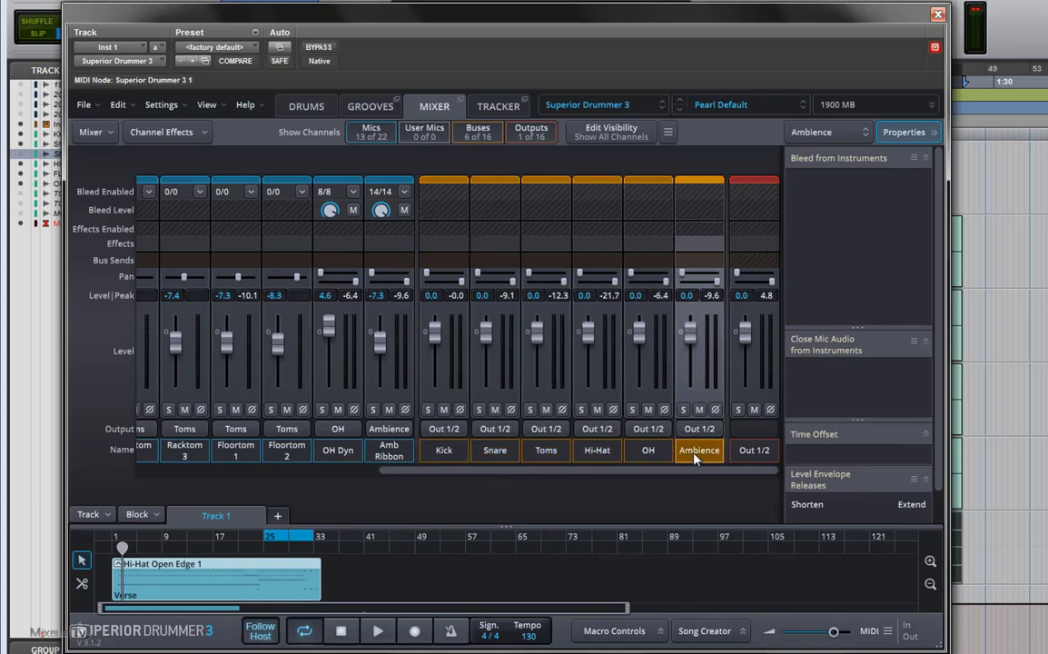
pyautogui.click(459, 456)
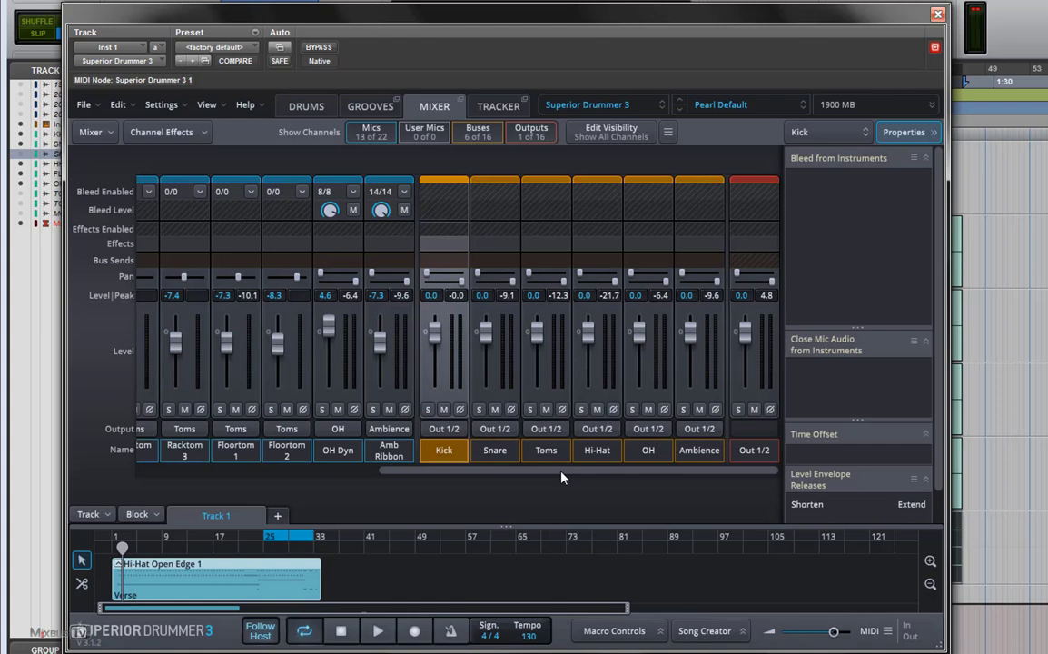
# - Start the groove playing and return to the Drums kit view
pyautogui.moveTo(561, 475); pyautogui.dragTo(221, 479)
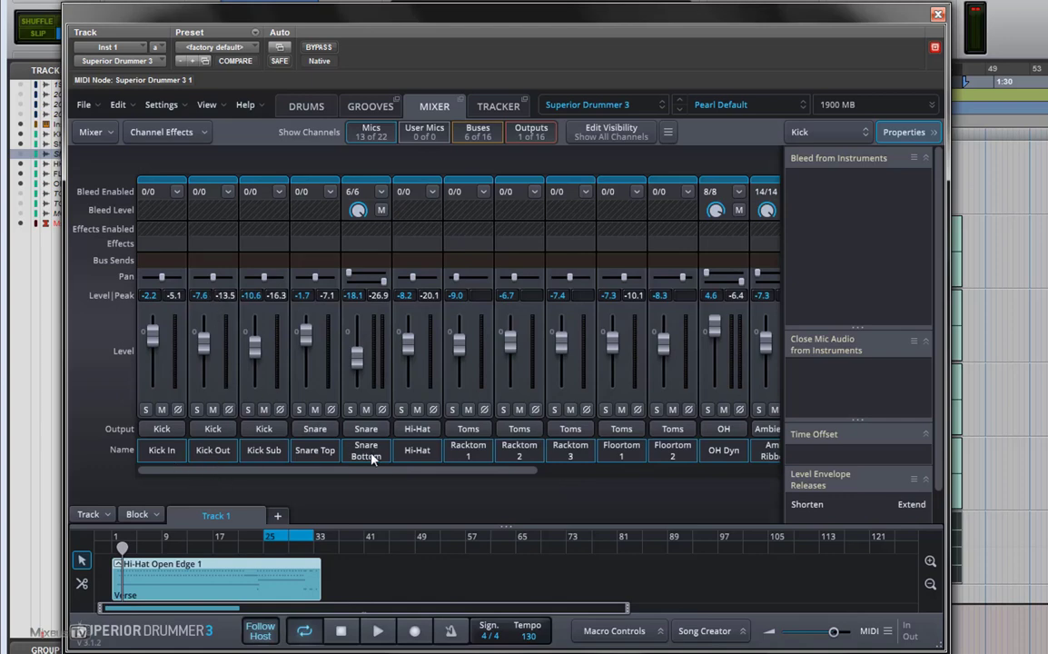
pyautogui.hscroll(5, 402, 472)
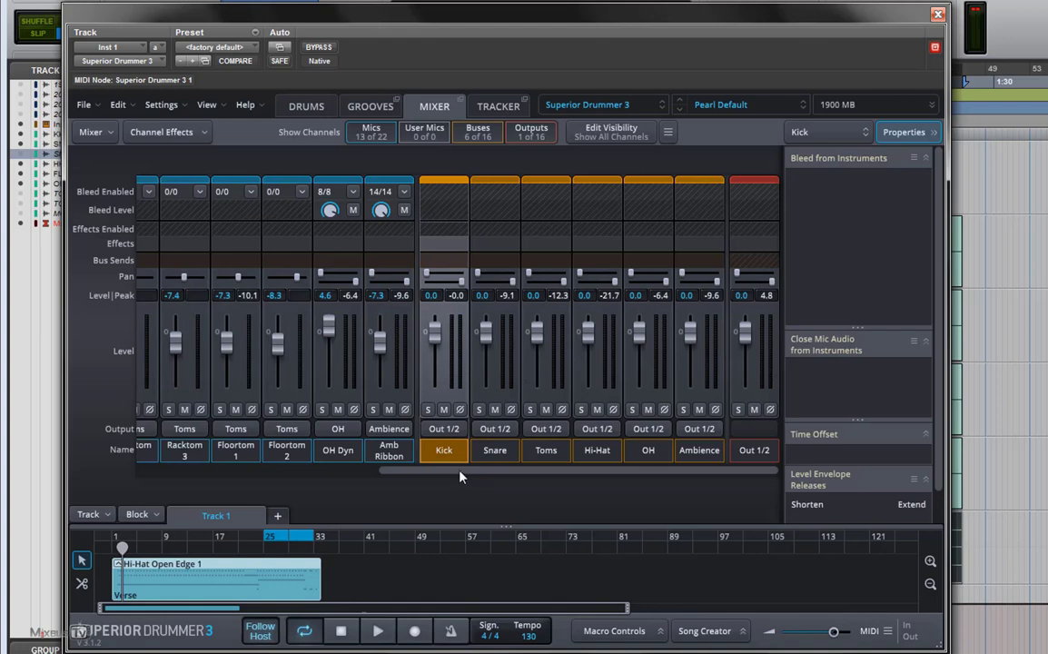
pyautogui.click(381, 632)
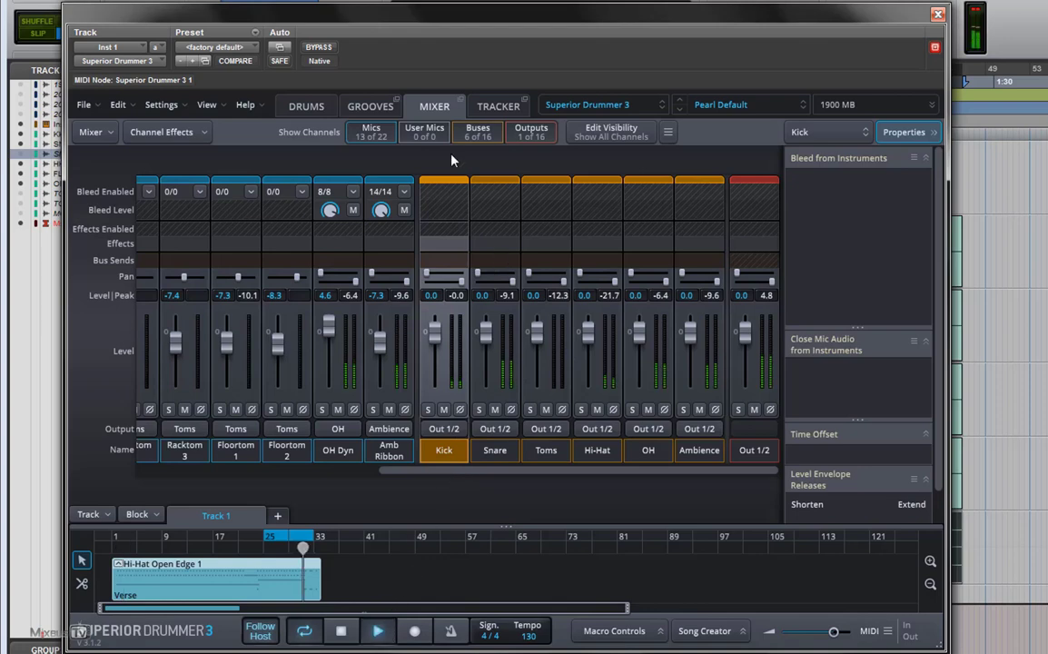
pyautogui.click(301, 107)
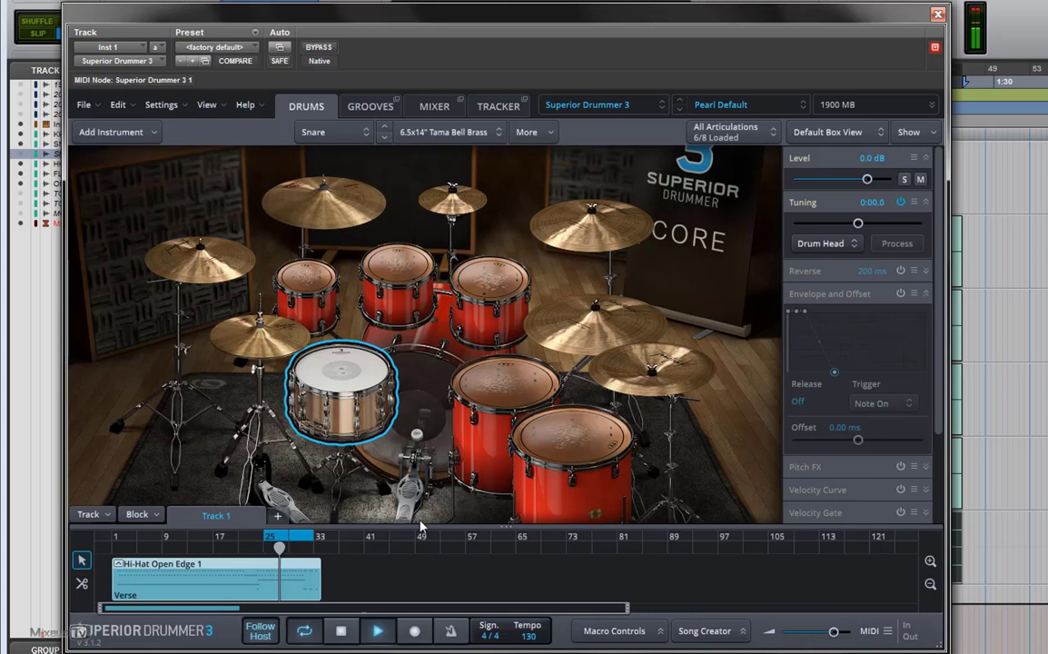
# - Stop playback and swap the kick to the 16x20 Pearl Masterworks
pyautogui.click(342, 633)
pyautogui.click(420, 381)
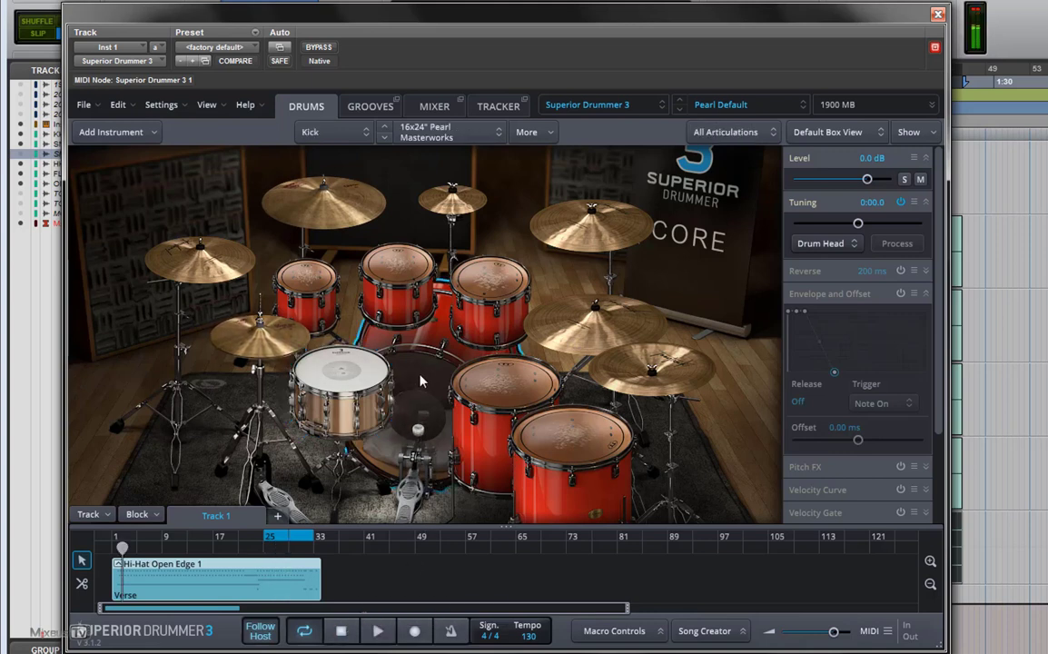
pyautogui.click(450, 132)
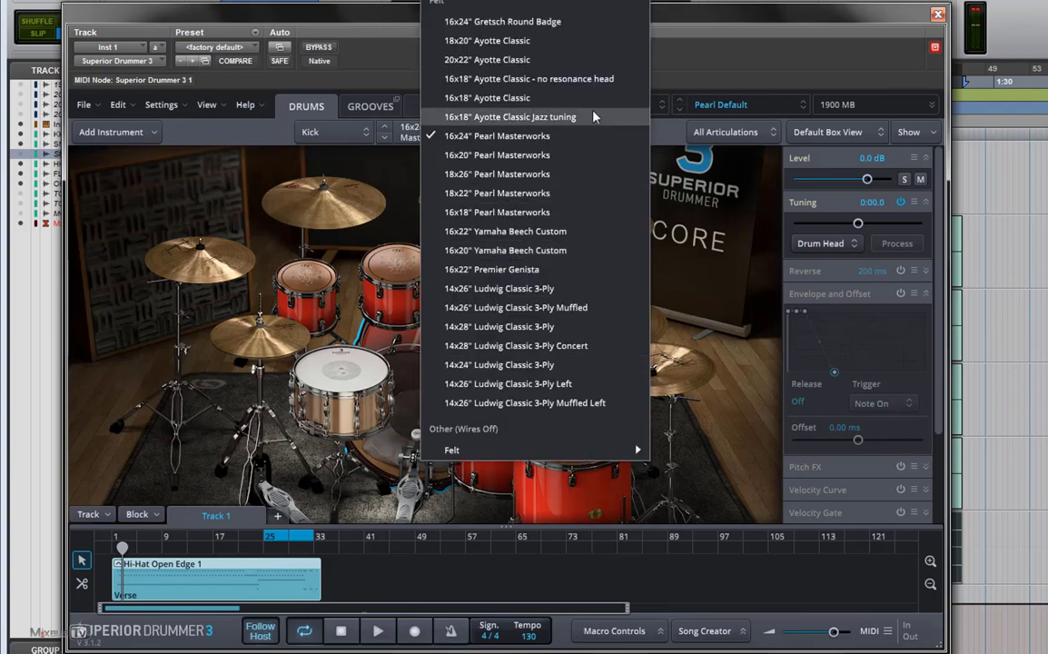
pyautogui.click(556, 157)
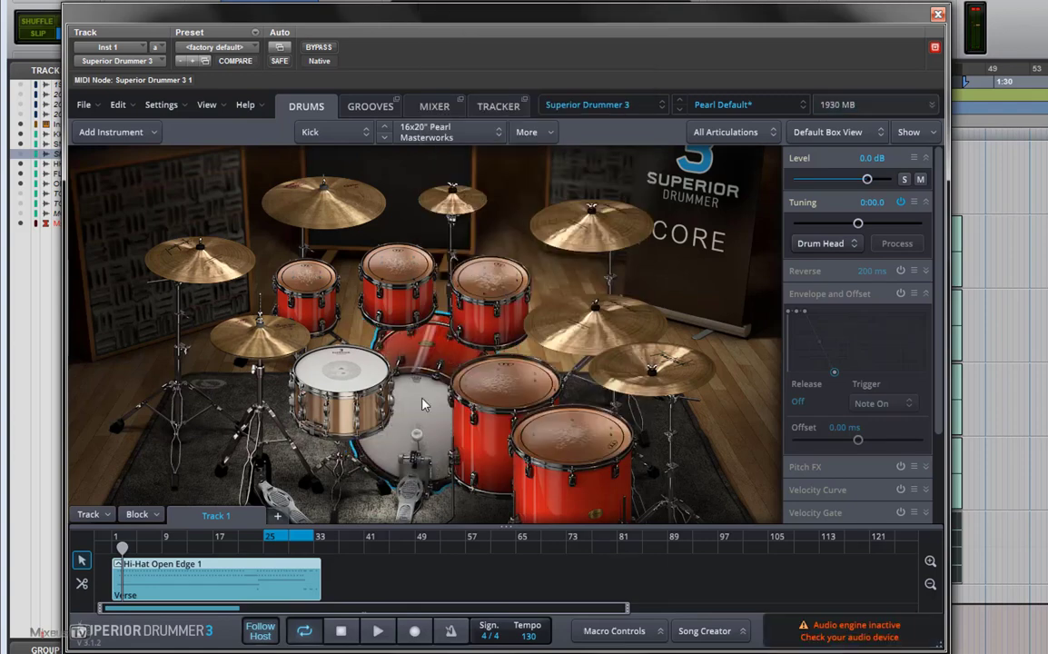
# - Try other kicks: Gretsch 16x24, Ayotte 18x20, 20x22 and no-reso, Pearl 18x22 and 16x18
pyautogui.rightClick(423, 405)
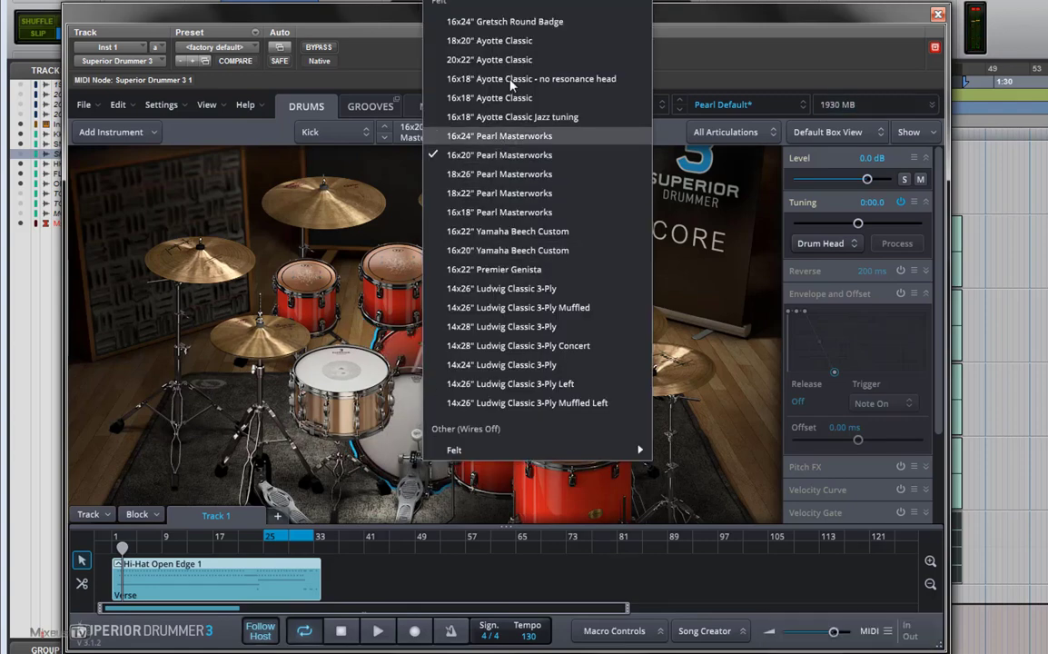
pyautogui.click(499, 21)
pyautogui.rightClick(413, 371)
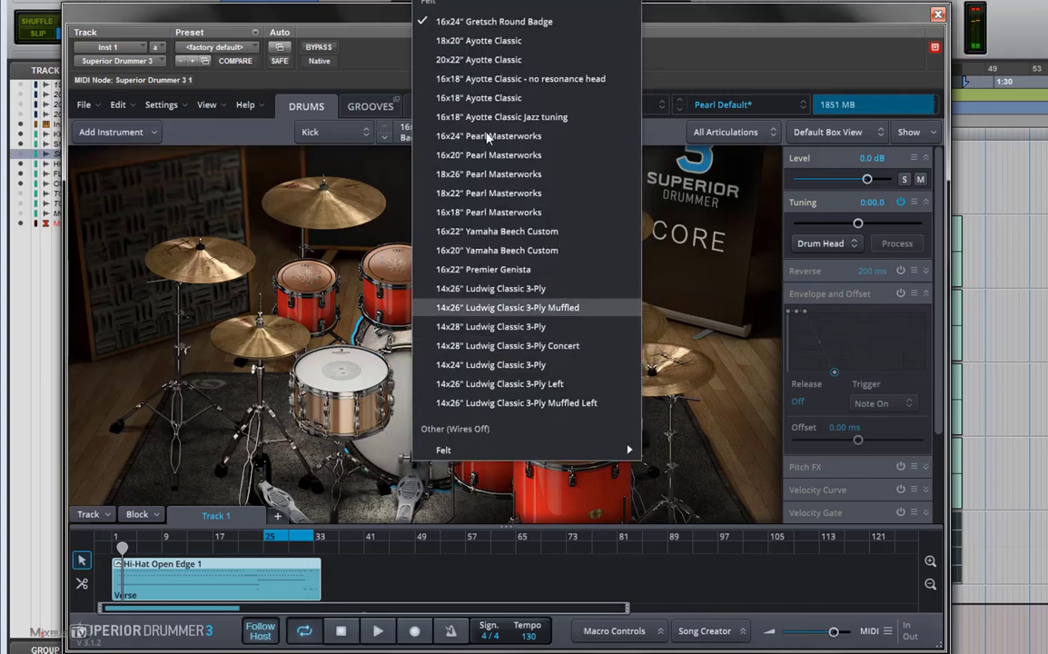
pyautogui.click(468, 38)
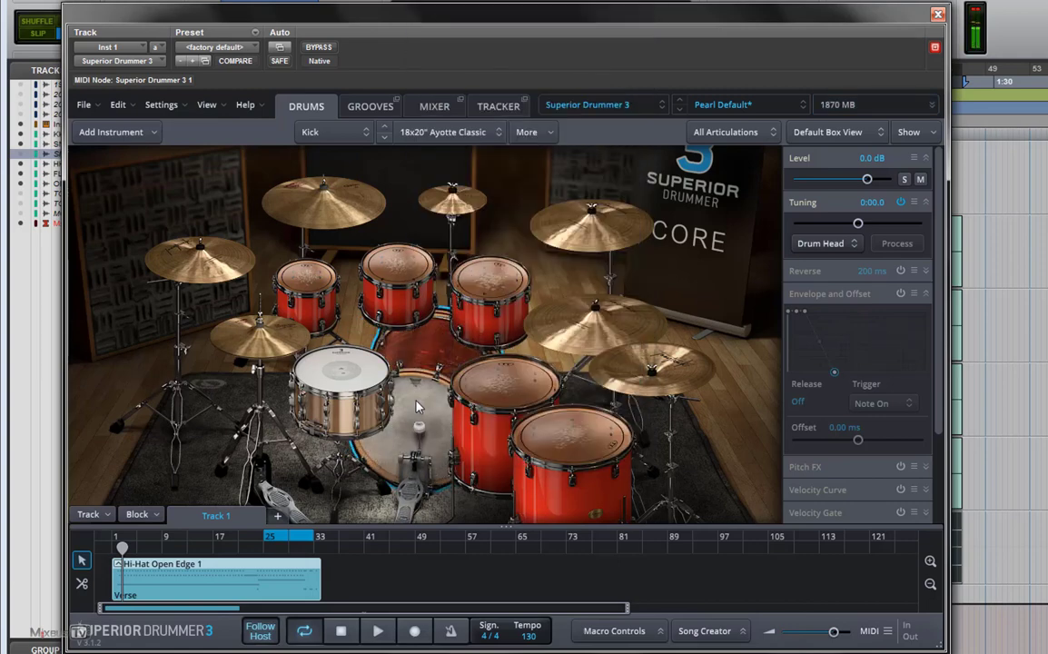
pyautogui.rightClick(415, 351)
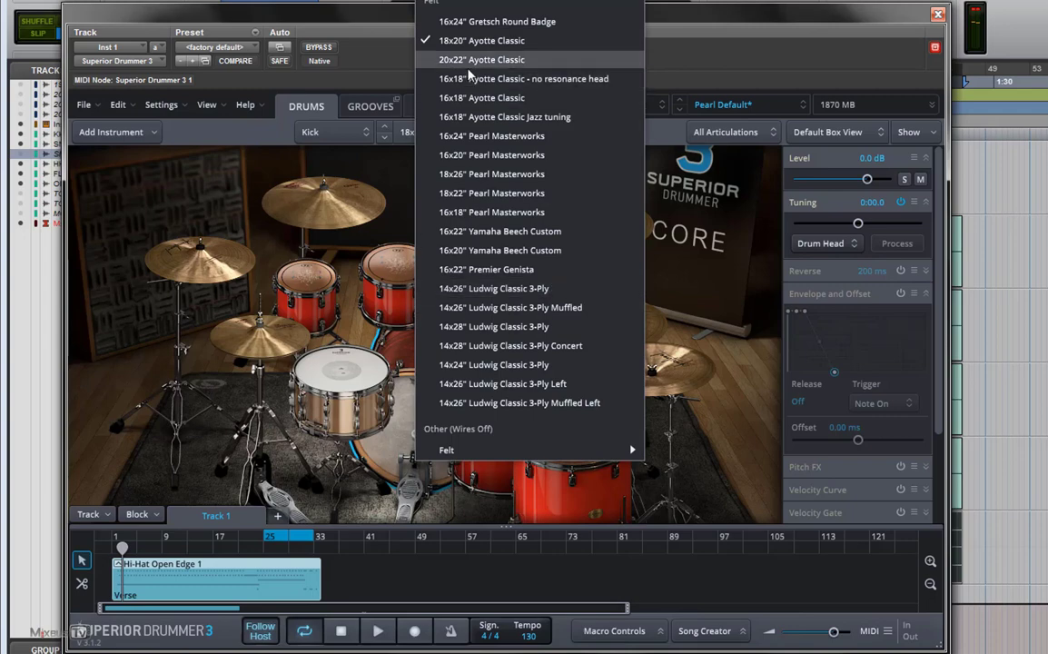
pyautogui.click(472, 59)
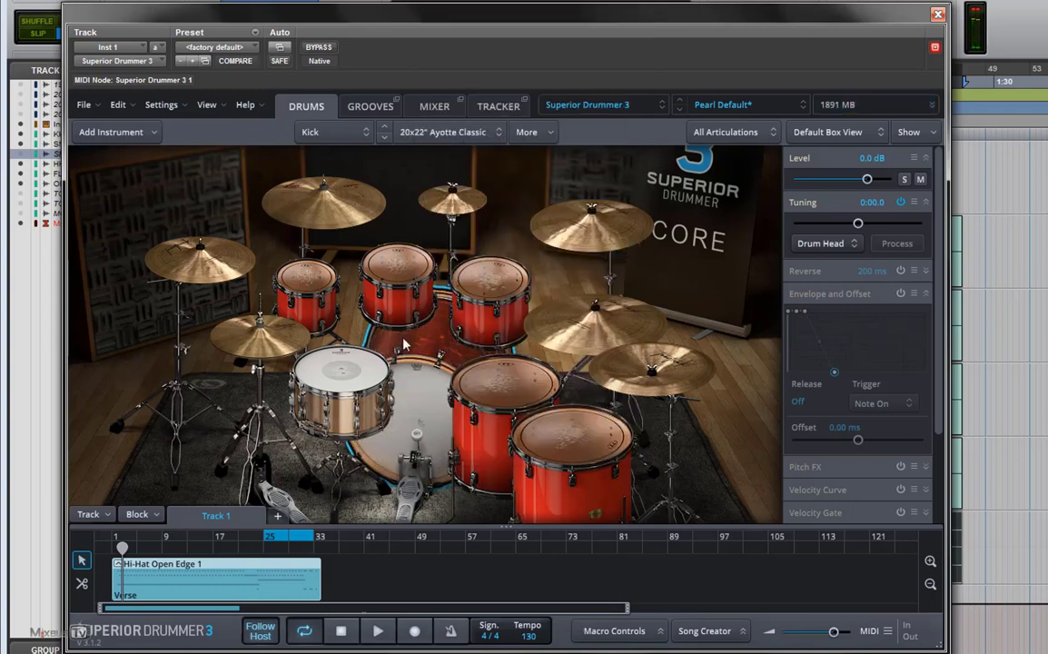
pyautogui.rightClick(403, 365)
pyautogui.click(471, 79)
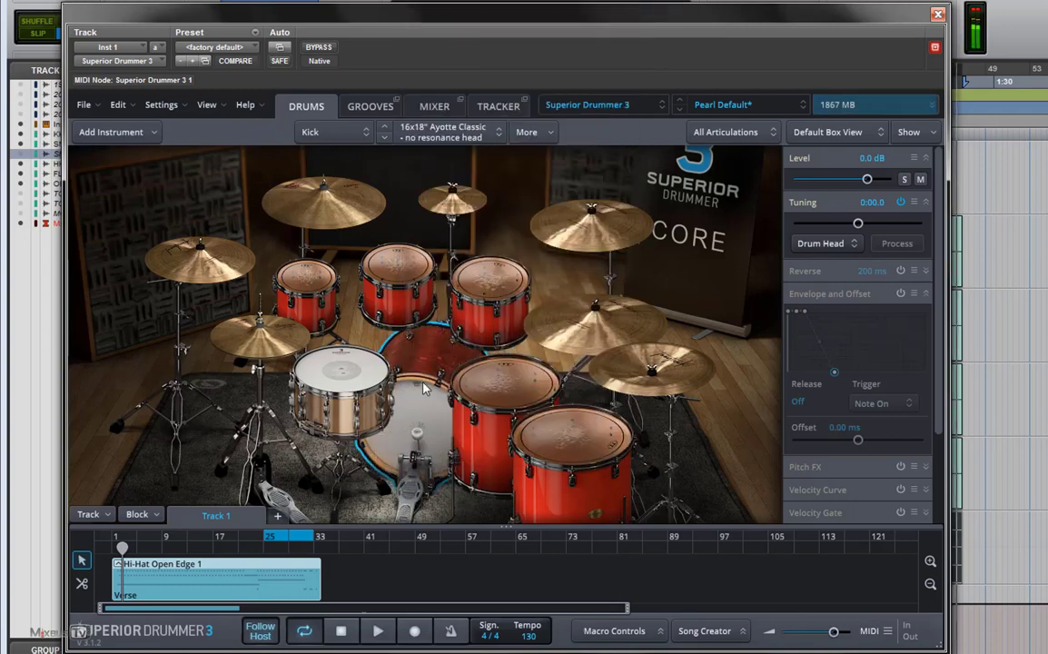
pyautogui.rightClick(366, 356)
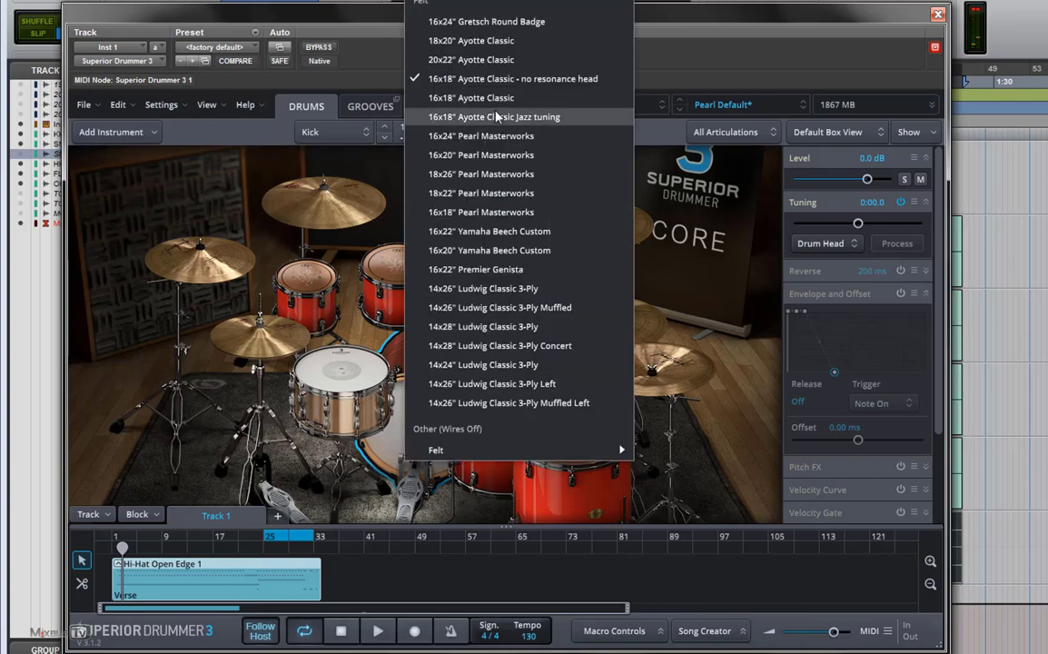
pyautogui.click(445, 171)
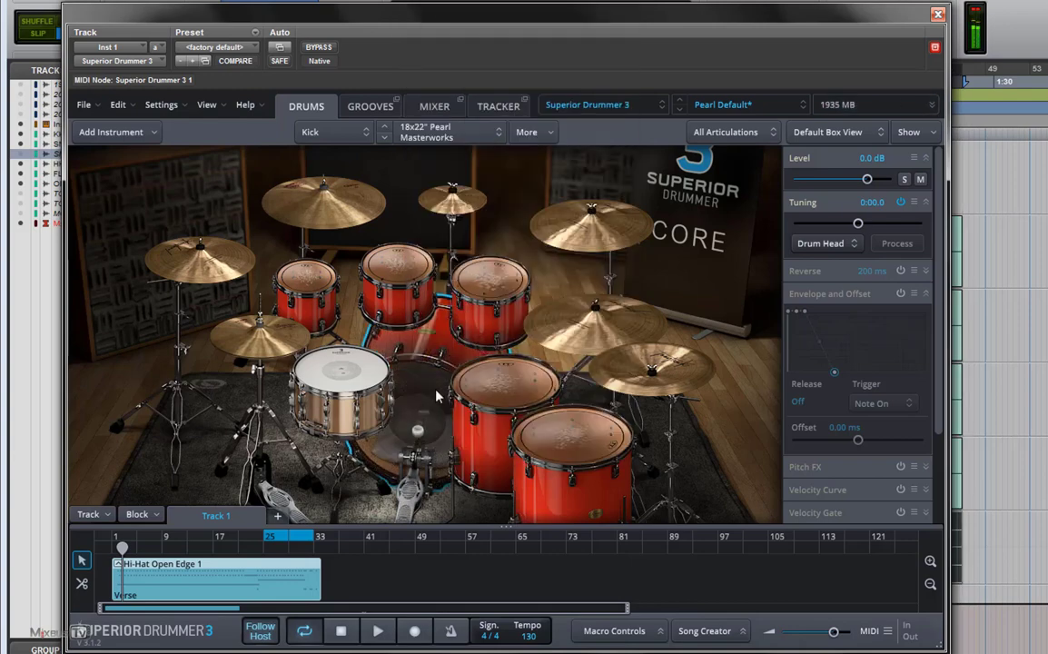
pyautogui.rightClick(416, 436)
pyautogui.click(500, 212)
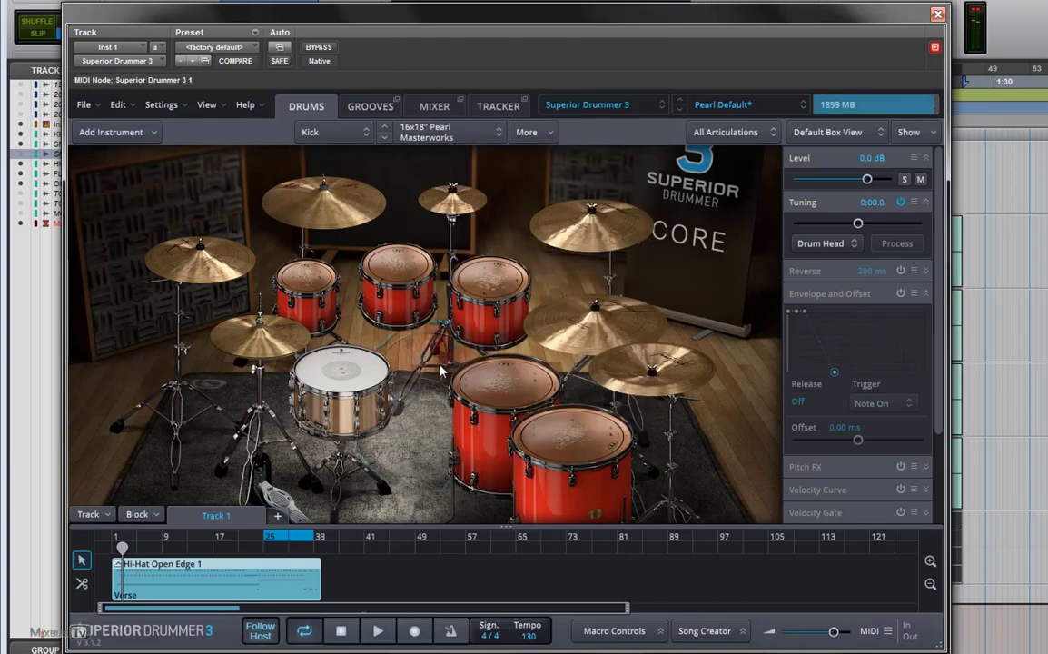
# - Settle on the 16x20 Pearl Masterworks kick and audition it with a quick playback
pyautogui.rightClick(434, 397)
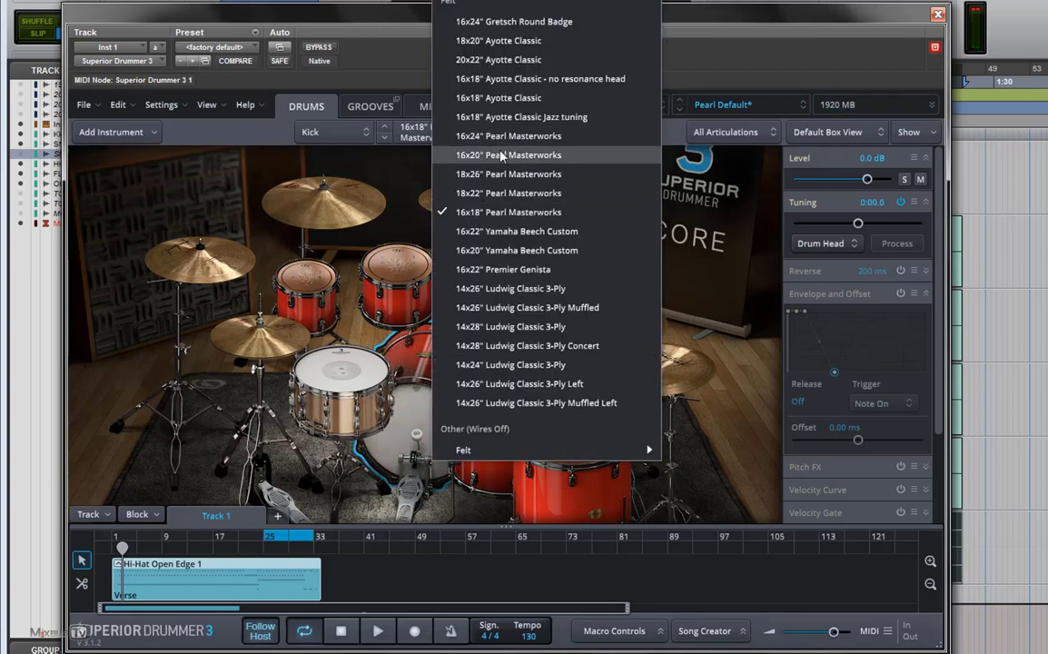
pyautogui.click(556, 155)
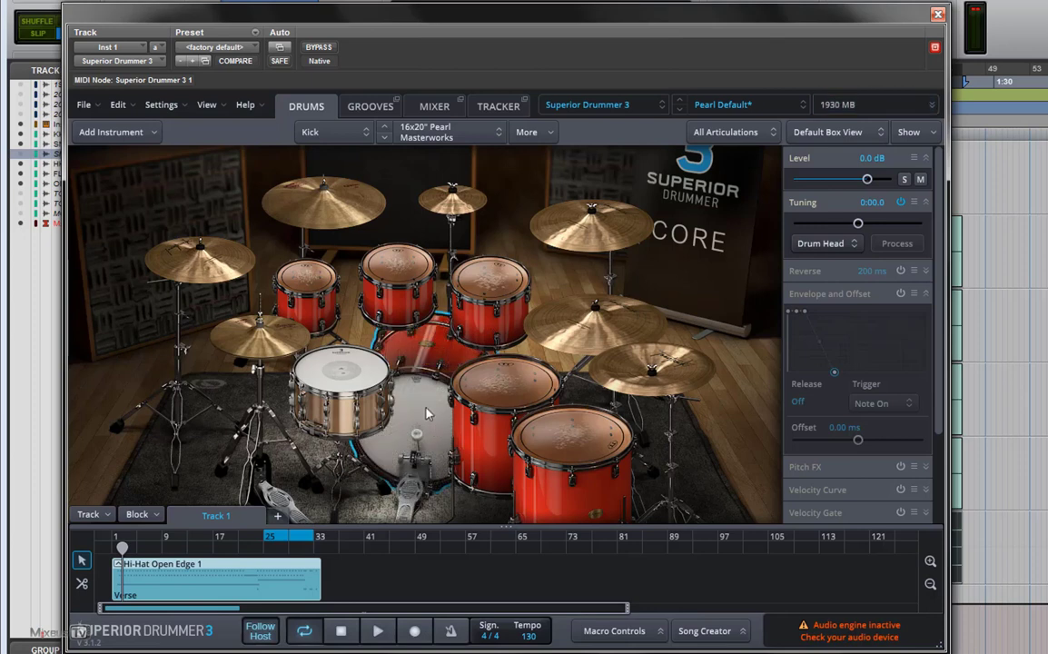
pyautogui.press('space')
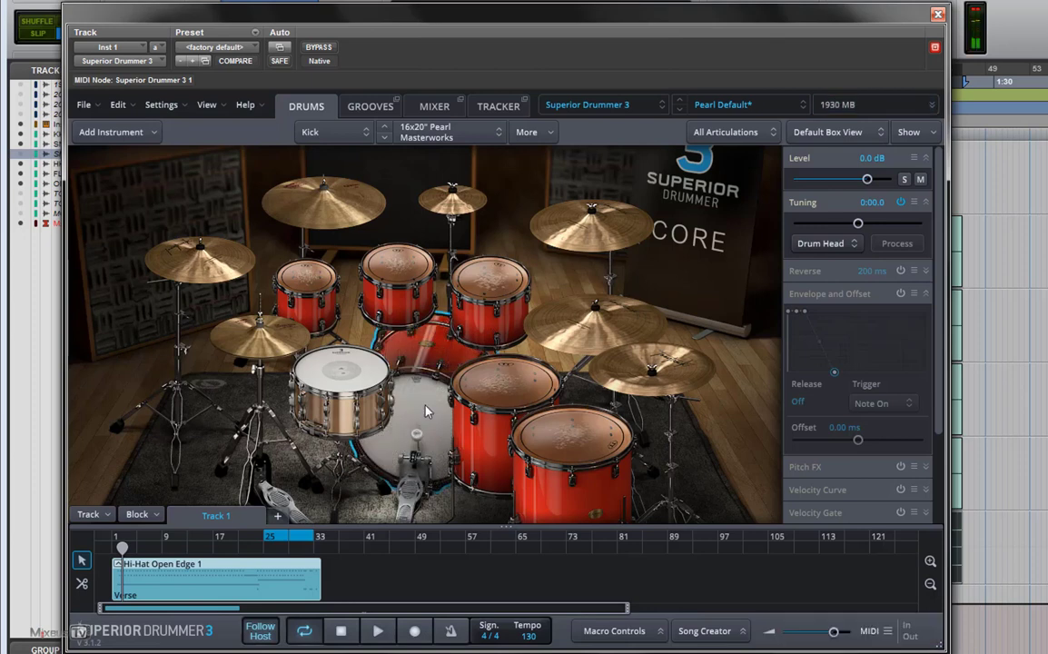
pyautogui.click(344, 631)
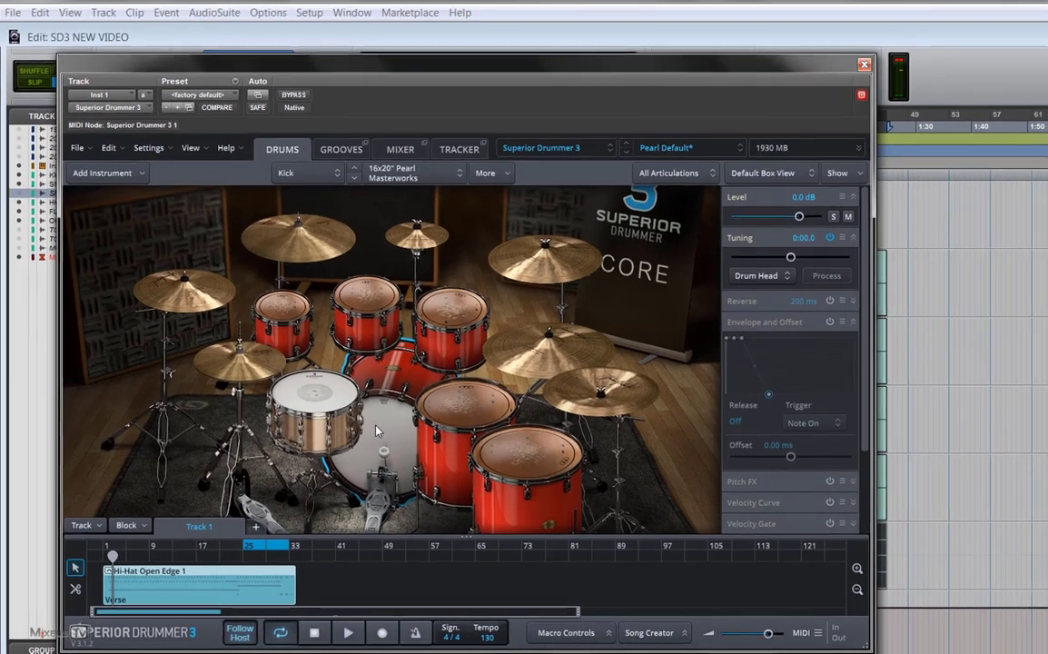
# - Search for kick instruments to layer and preview the 16x24 Gretsch Round Badge
pyautogui.rightClick(372, 363)
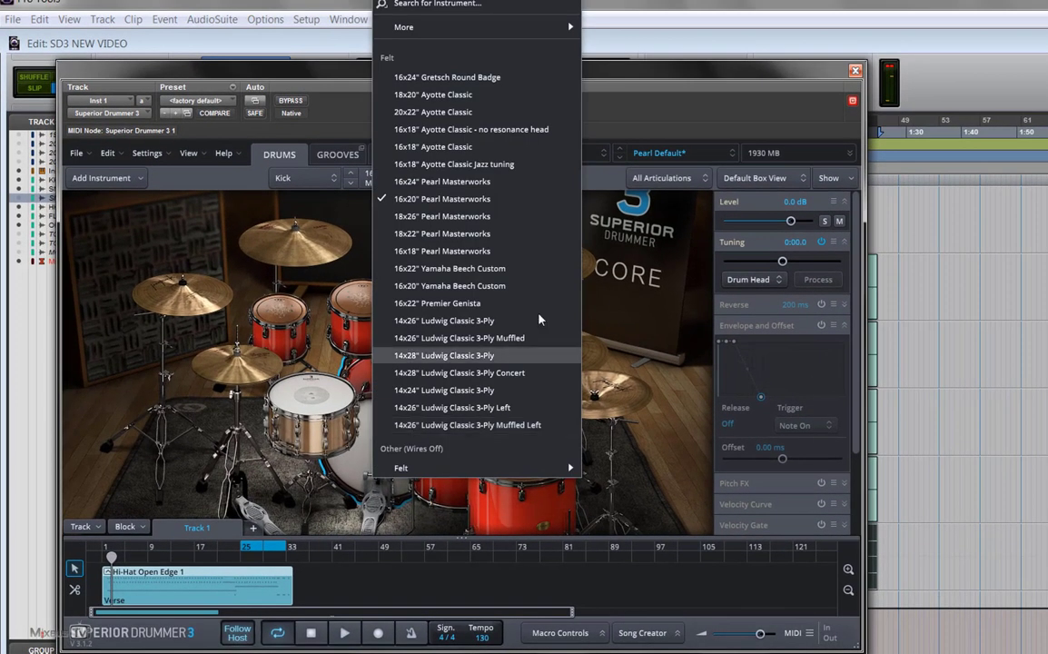
pyautogui.moveTo(616, 0)
pyautogui.moveTo(685, 59)
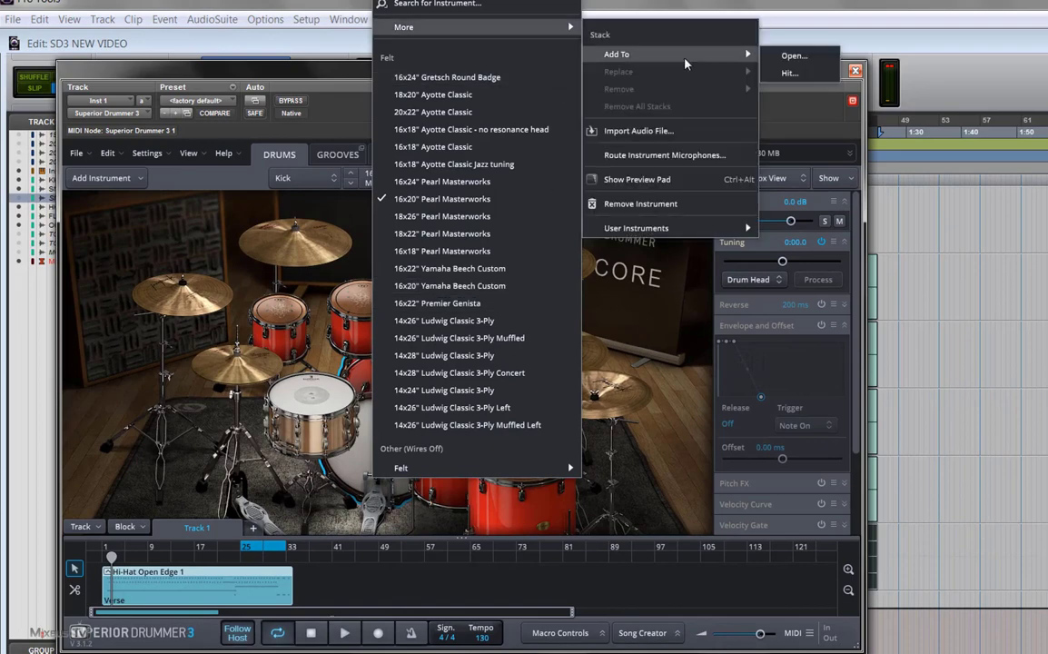
pyautogui.click(791, 56)
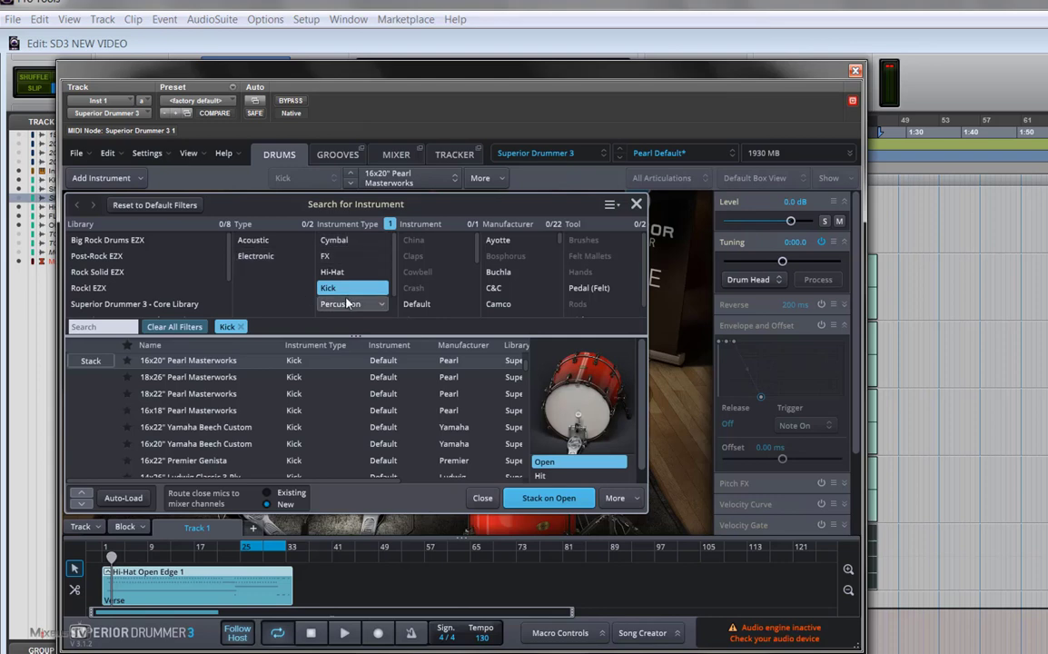
pyautogui.scroll(2, 235, 376)
pyautogui.scroll(2, 235, 376)
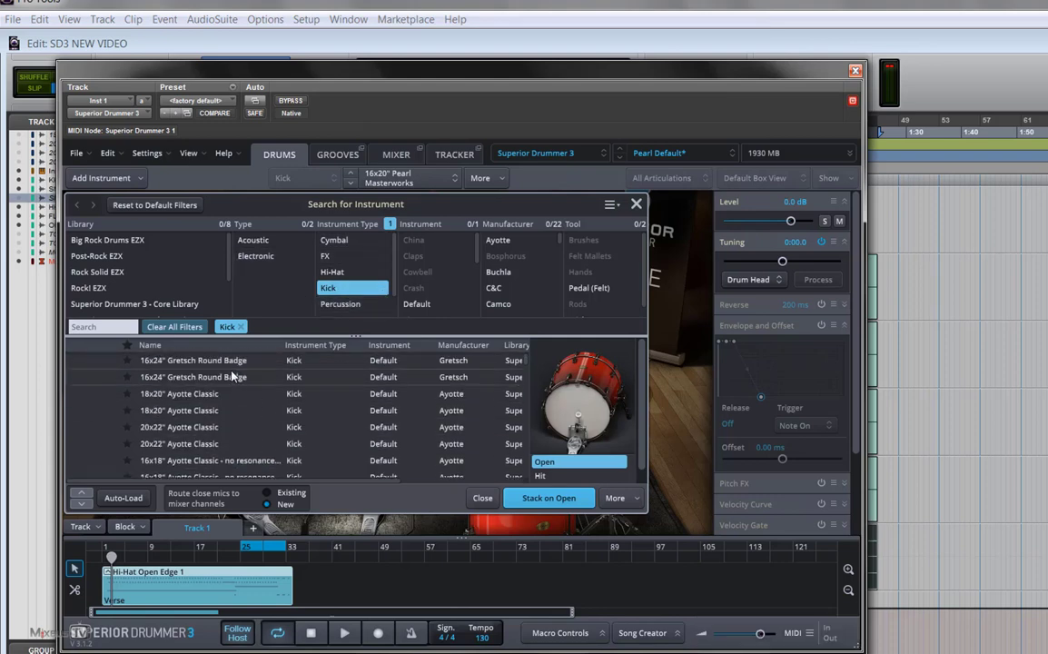
pyautogui.click(252, 366)
# - Compare the Ayotte Classic kicks and stack the 16x18 no-resonance one on Open
pyautogui.press('Down')
pyautogui.press('Down')
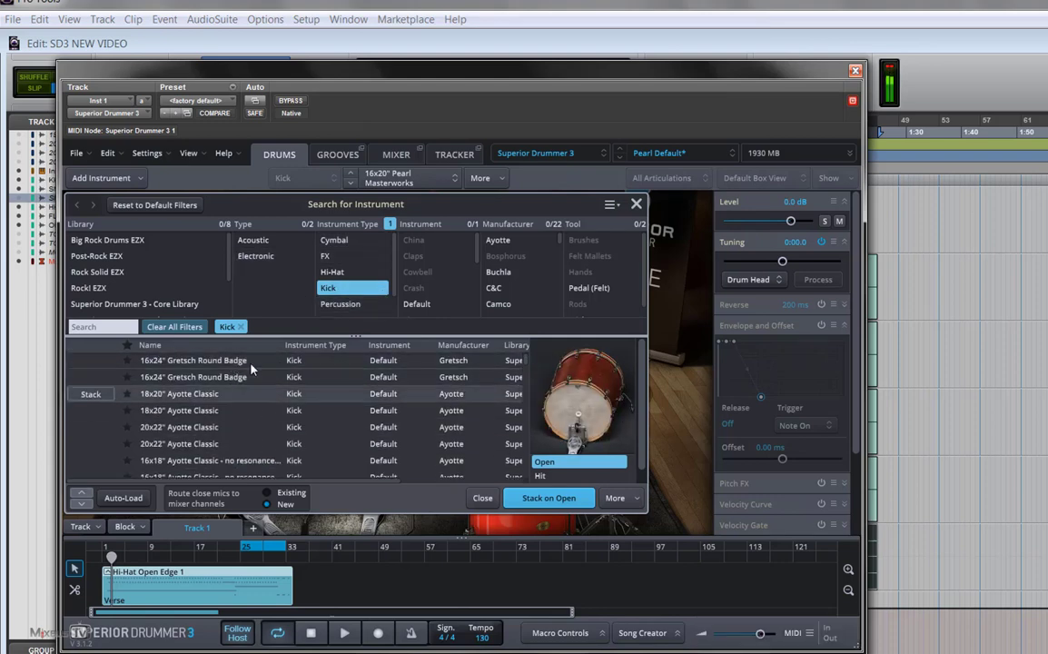
pyautogui.press('Down')
pyautogui.press('Down')
pyautogui.press('Down')
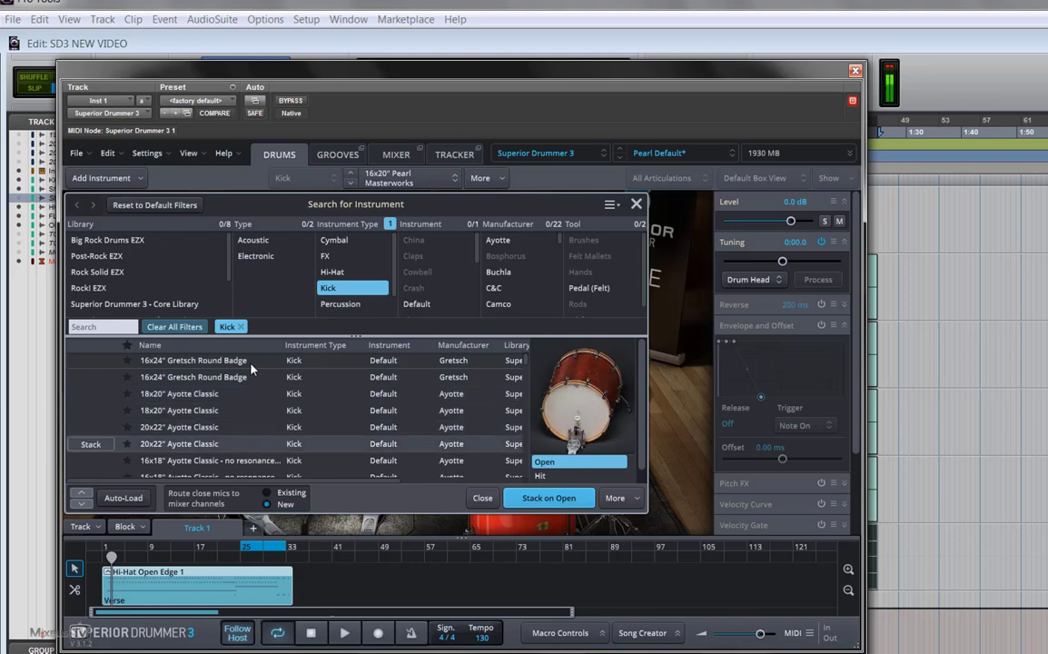
pyautogui.press('Up')
pyautogui.press('Down')
pyautogui.press('Down')
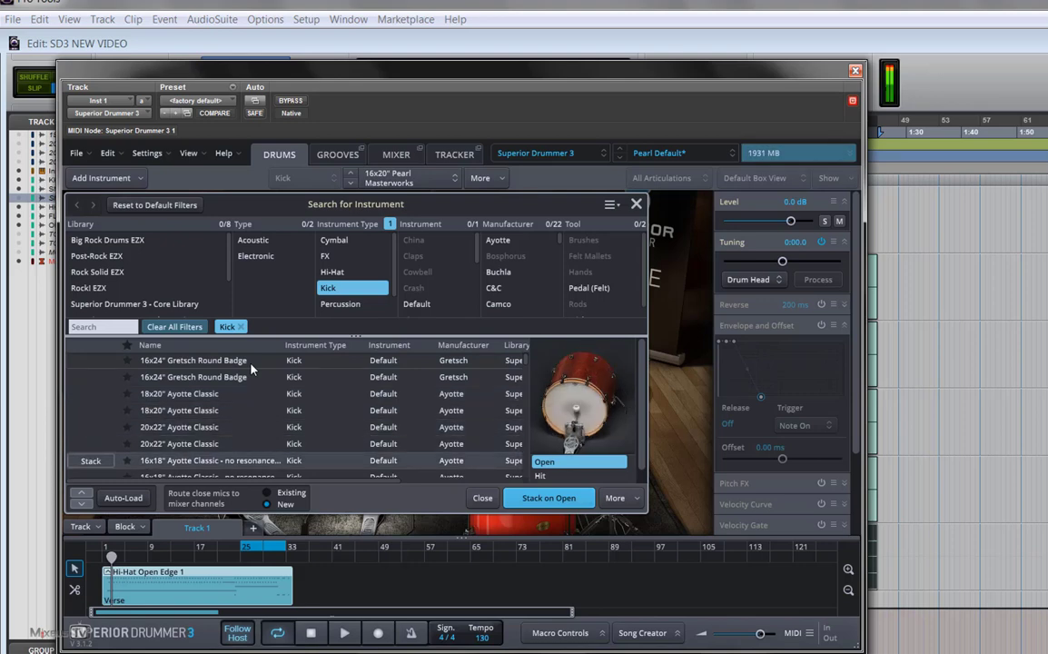
pyautogui.press('Up')
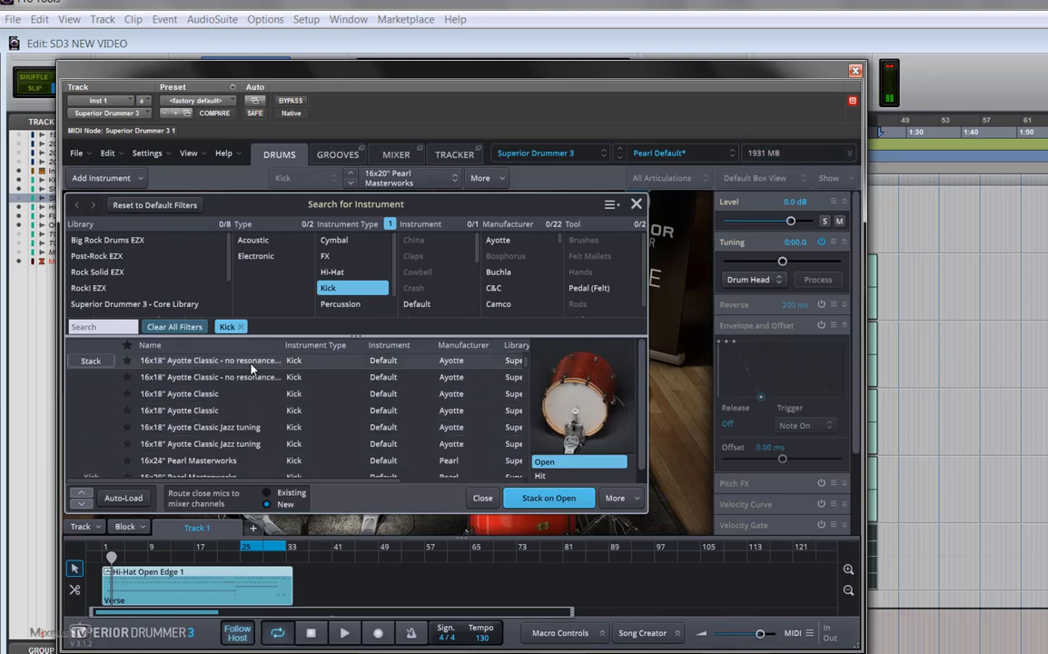
pyautogui.press('Down')
pyautogui.press('Up')
pyautogui.press('Down')
pyautogui.press('Up')
pyautogui.press('Down')
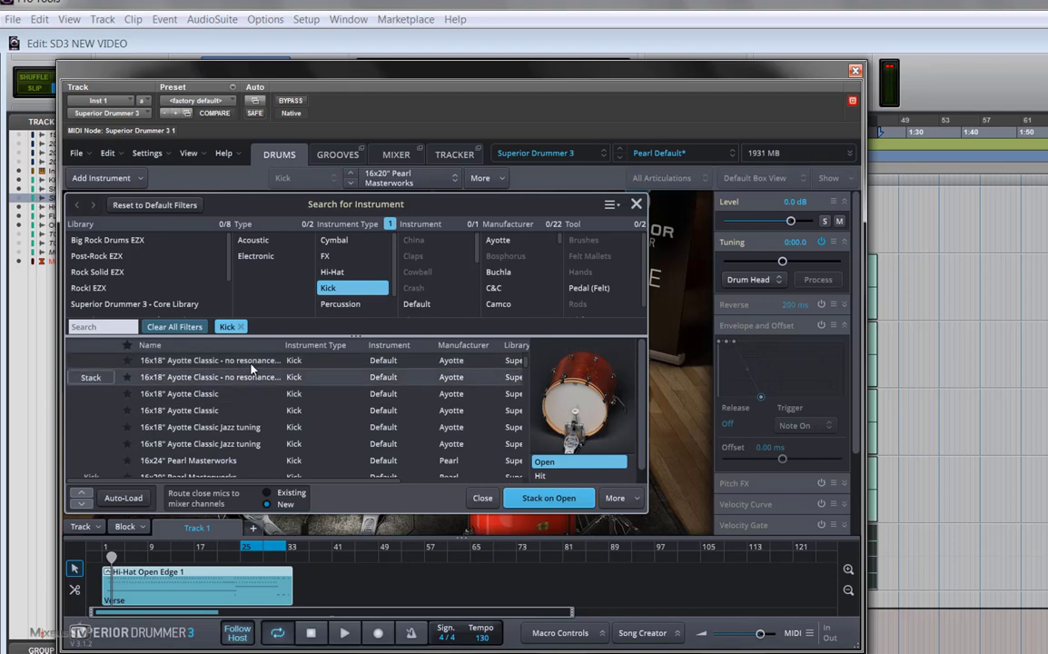
pyautogui.press('Up')
pyautogui.press('Down')
pyautogui.click(564, 507)
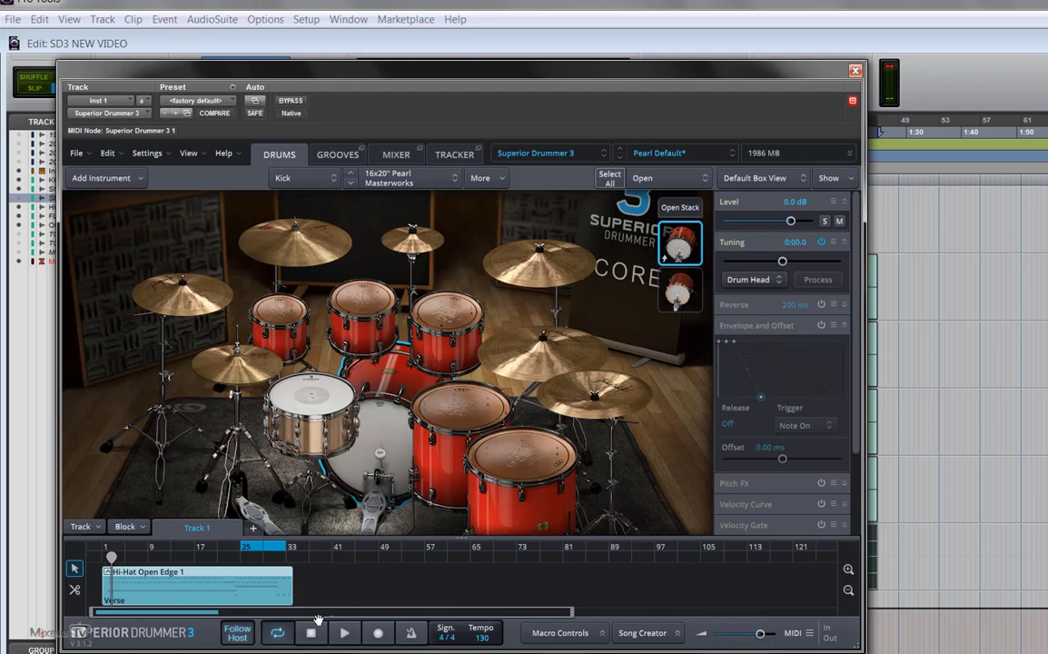
# - Audition the layered kick and select the lower layer in the Open stack
pyautogui.click(345, 636)
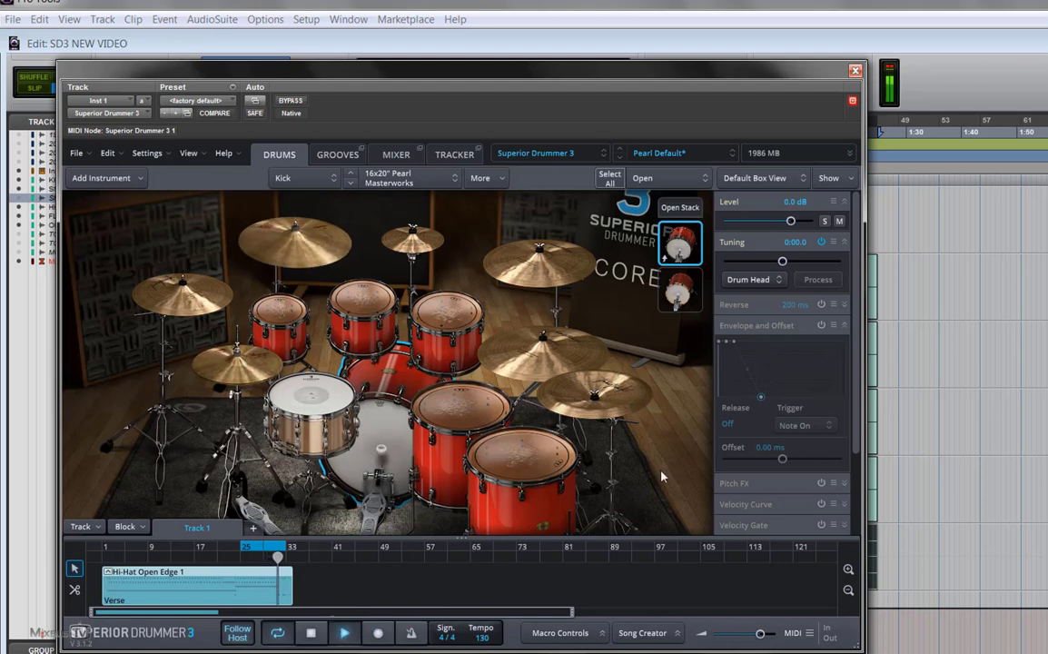
pyautogui.click(323, 633)
pyautogui.click(686, 295)
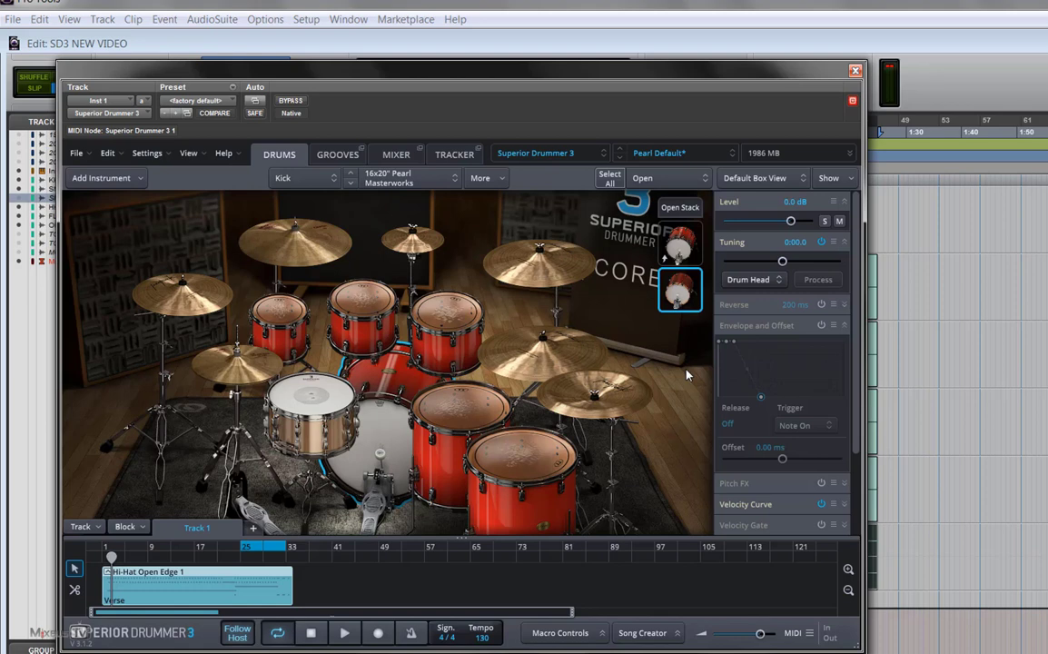
# - Audition again, select the other kick layer, and enable its Envelope and Offset
pyautogui.click(346, 634)
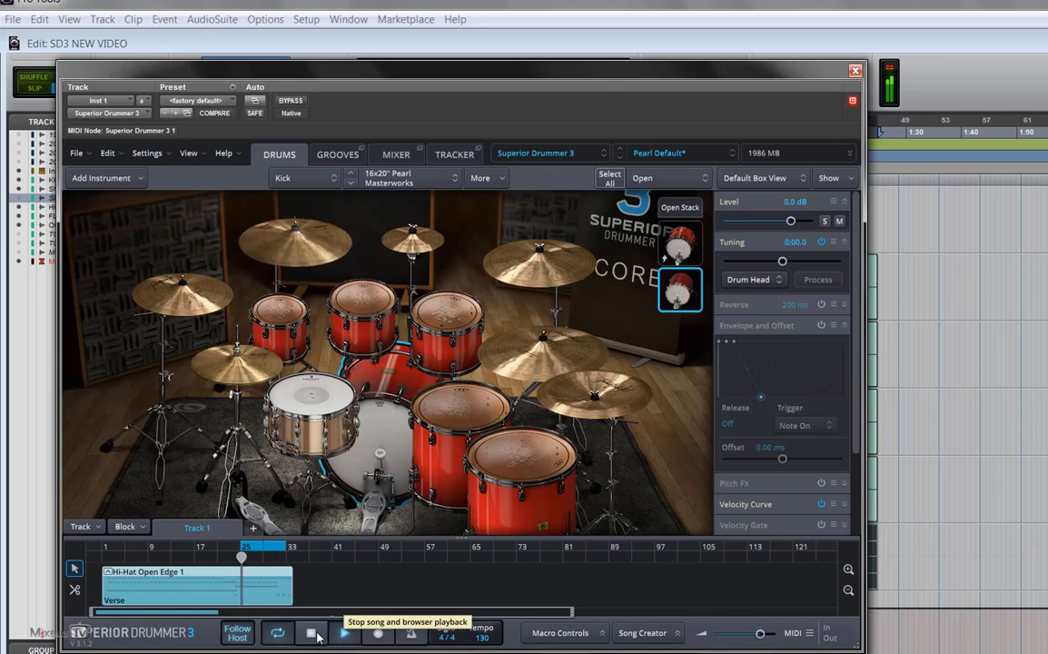
pyautogui.click(314, 634)
pyautogui.click(684, 255)
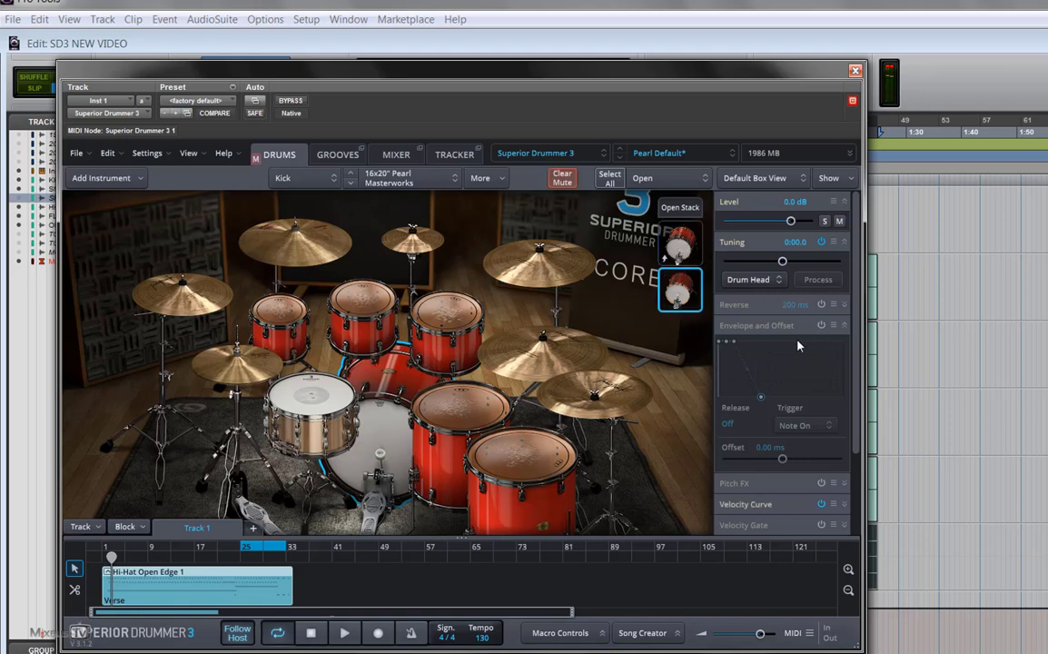
pyautogui.click(821, 325)
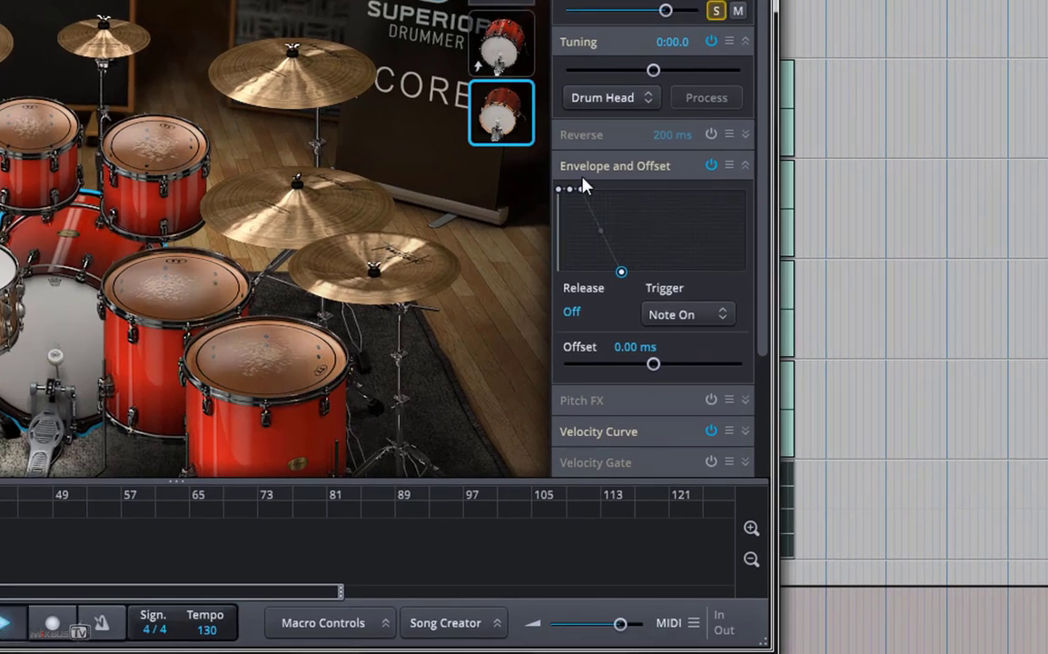
# - Set the stacked kick layer's envelope release to 350 ms and A/B it against the bypassed envelope
pyautogui.moveTo(621, 273); pyautogui.dragTo(610, 321)
pyautogui.doubleClick(573, 312)
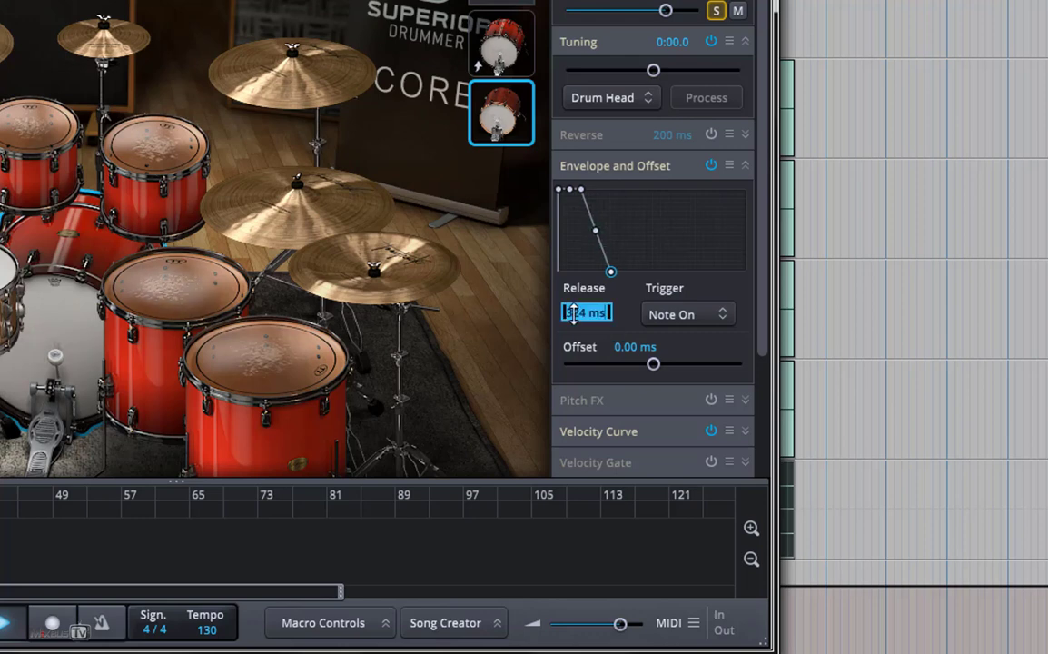
pyautogui.write('350')
pyautogui.press('Return')
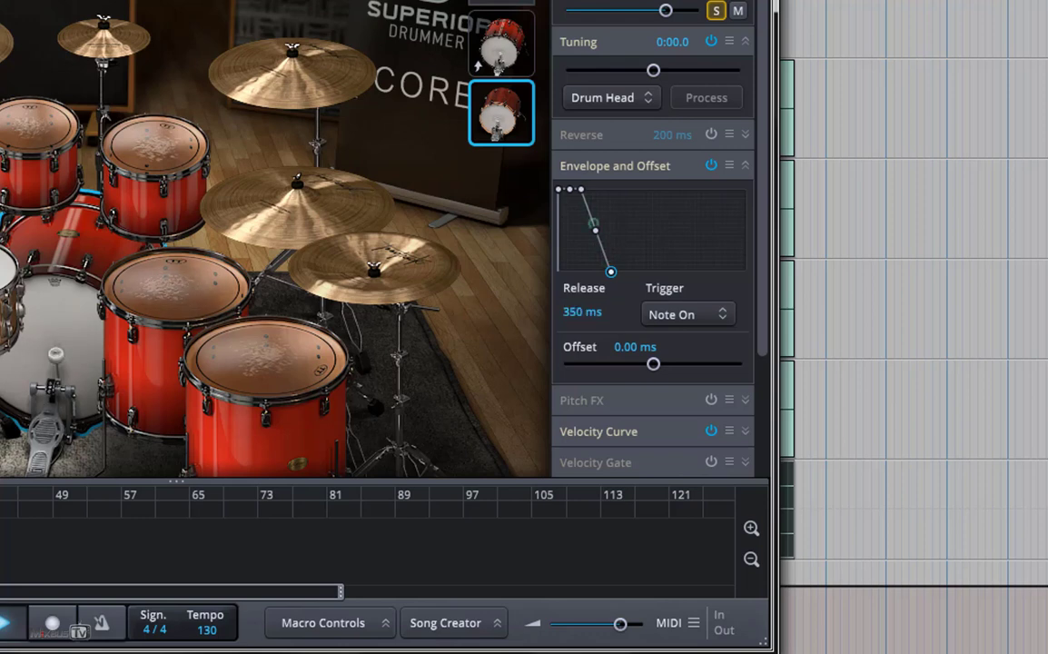
pyautogui.click(708, 167)
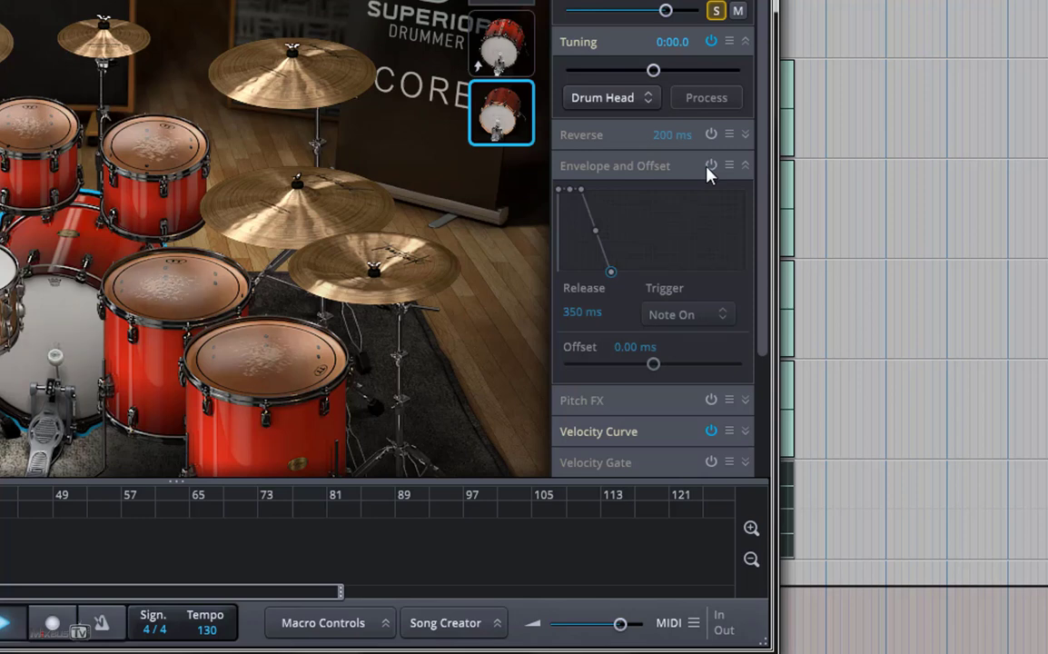
pyautogui.click(708, 167)
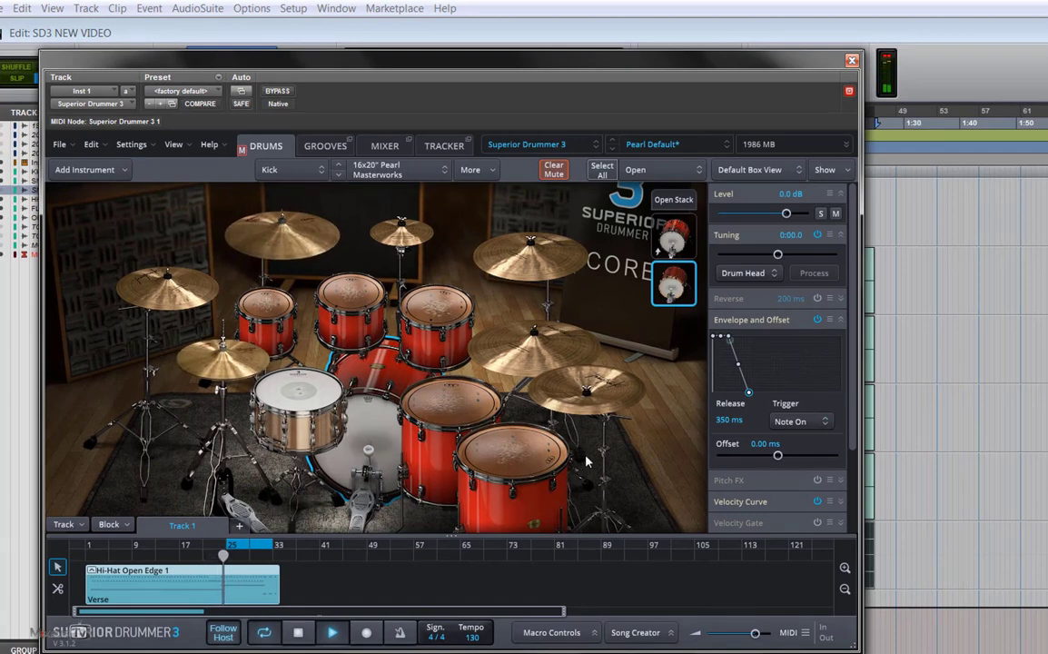
pyautogui.click(817, 320)
pyautogui.click(817, 320)
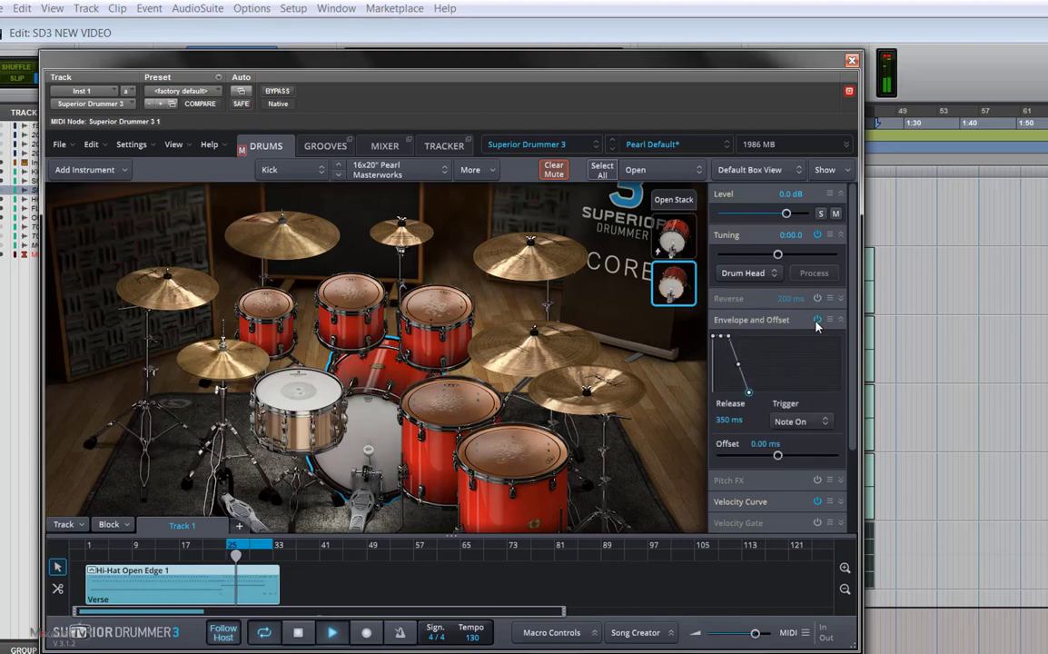
# - Stop playback, go to the Mixer and look through the X-Kick In, Out and Sub channels
pyautogui.click(298, 634)
pyautogui.click(385, 146)
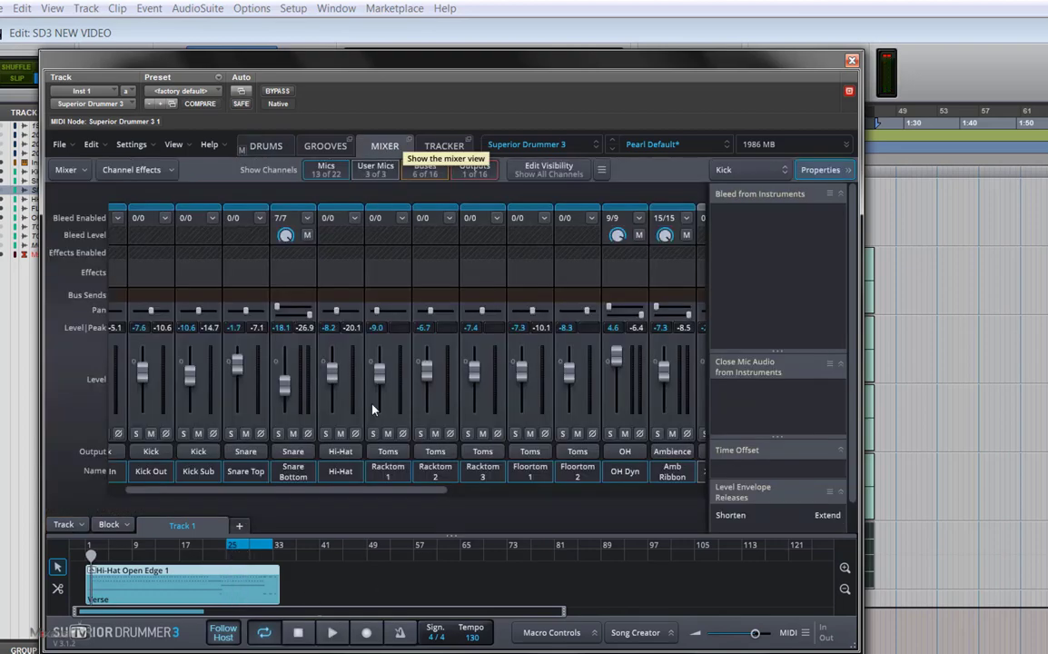
pyautogui.moveTo(427, 492); pyautogui.dragTo(637, 492)
pyautogui.click(313, 470)
pyautogui.click(361, 471)
pyautogui.click(393, 476)
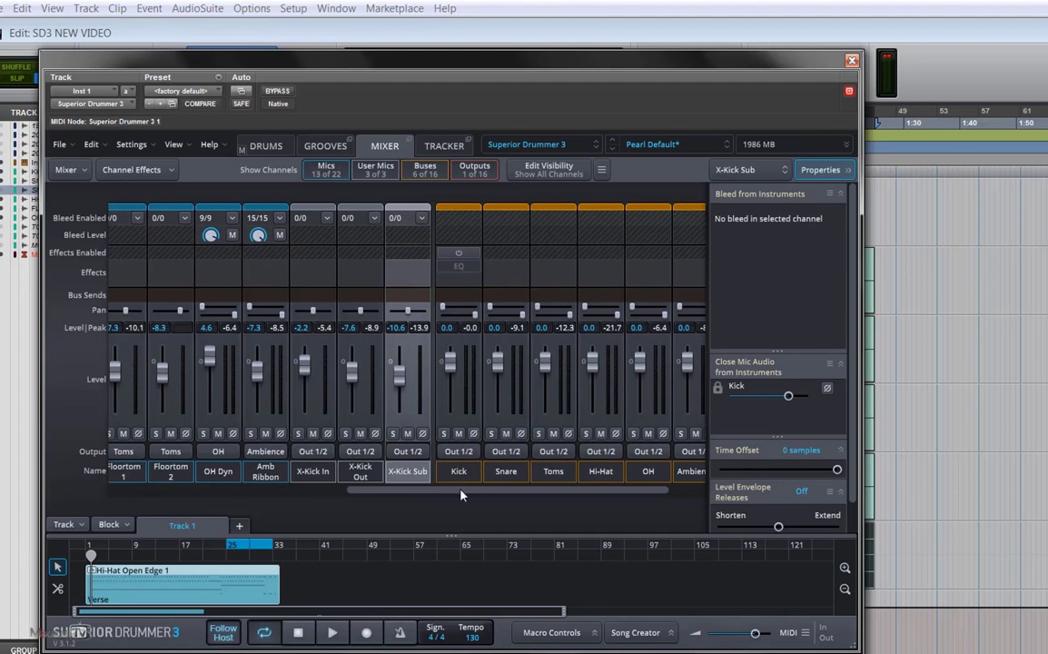
pyautogui.scroll(-2, 461, 495)
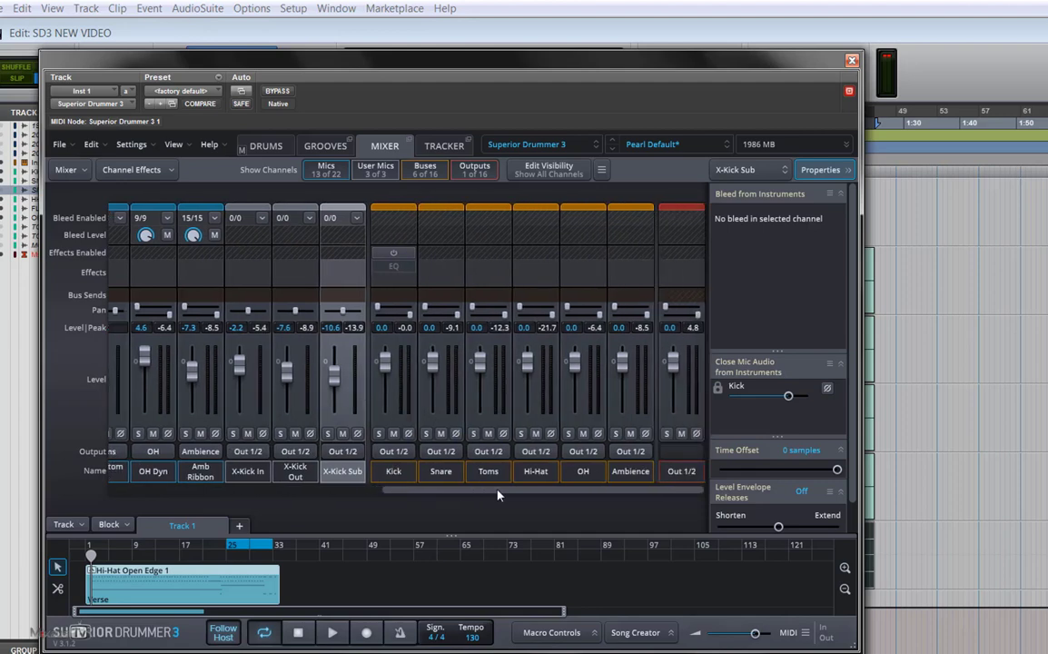
# - Add a Kick EQ band cutting 10.3 dB near 530 Hz with Q 2.64, then A/B it
pyautogui.click(400, 270)
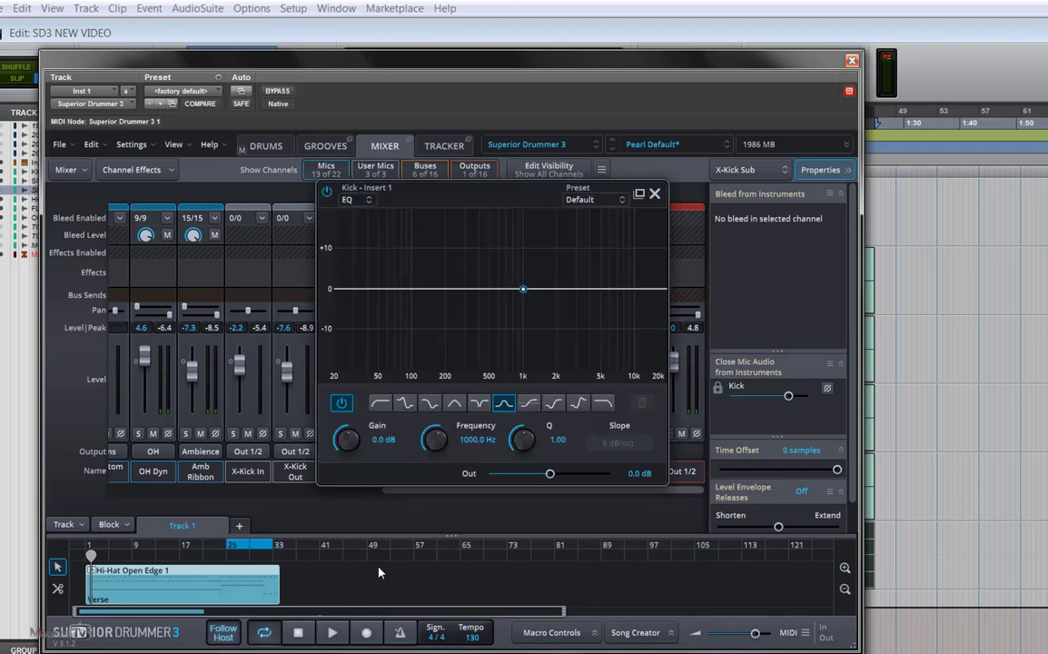
pyautogui.click(332, 636)
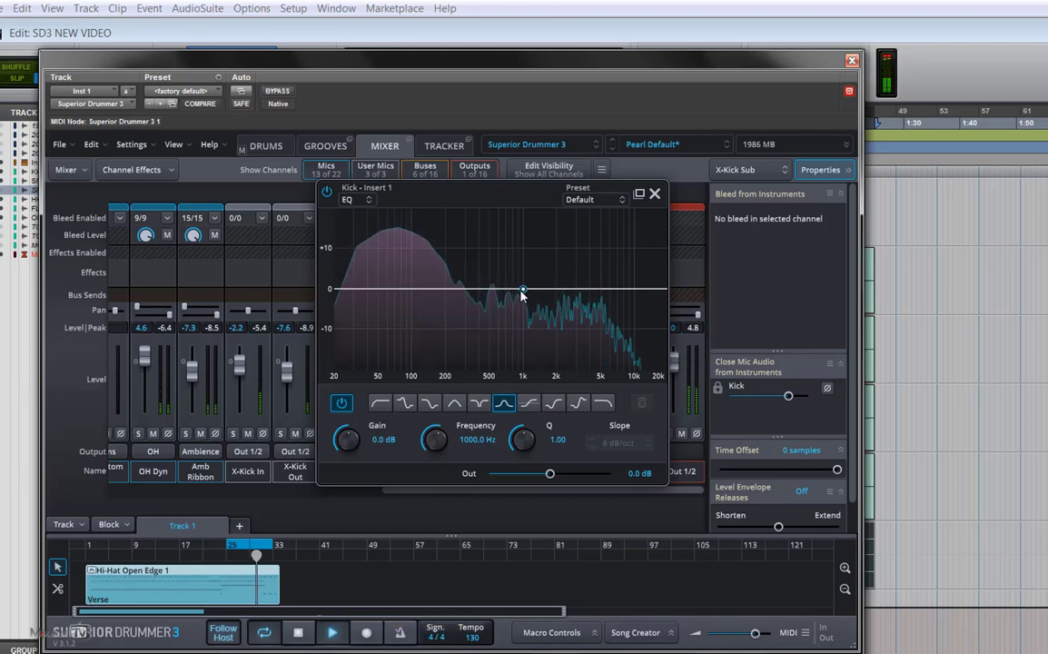
pyautogui.moveTo(522, 292); pyautogui.dragTo(493, 237)
pyautogui.scroll(5, 524, 437)
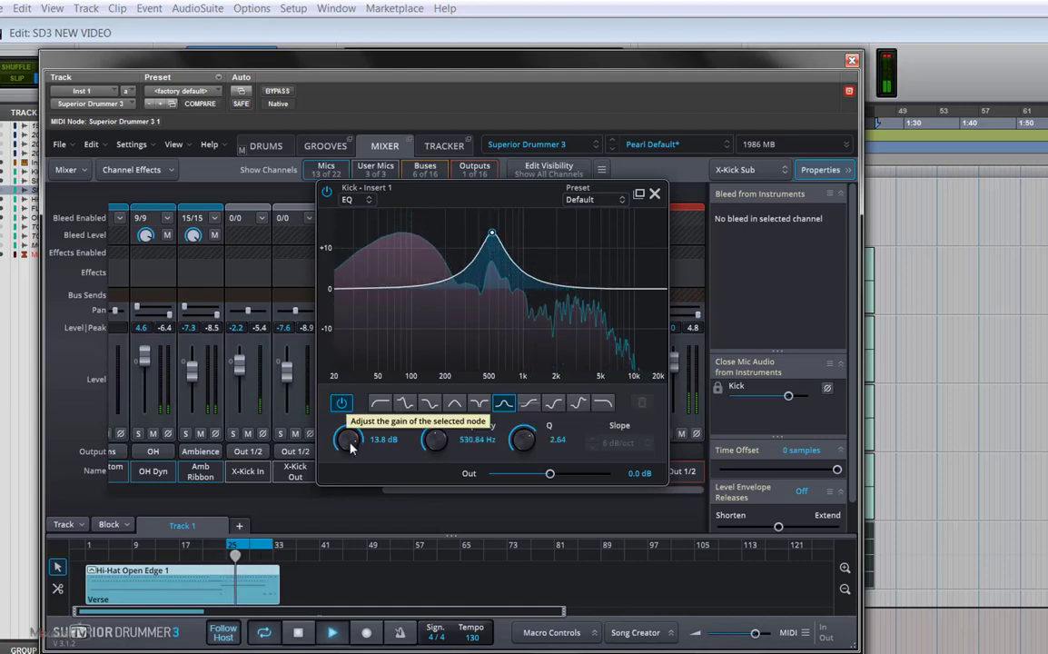
pyautogui.scroll(-10, 349, 439)
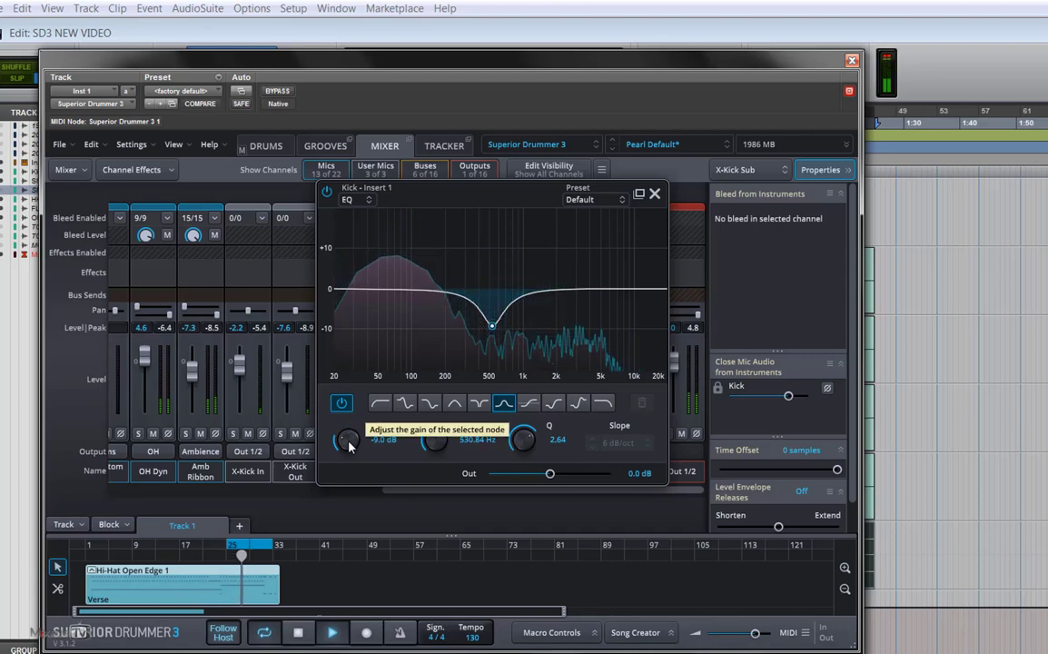
pyautogui.scroll(-1, 349, 441)
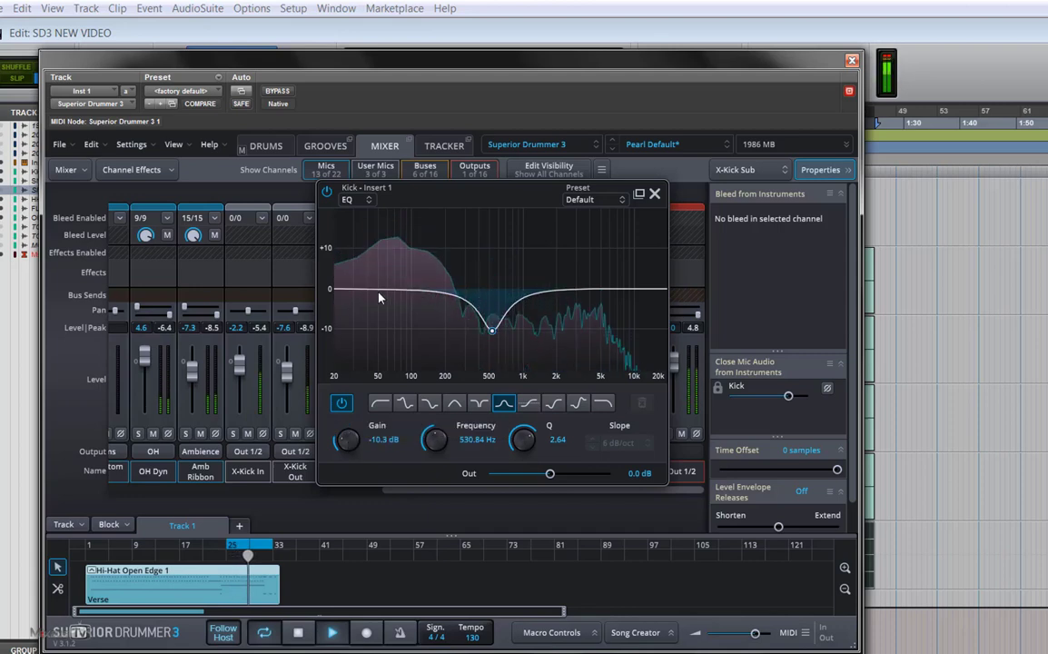
pyautogui.click(327, 192)
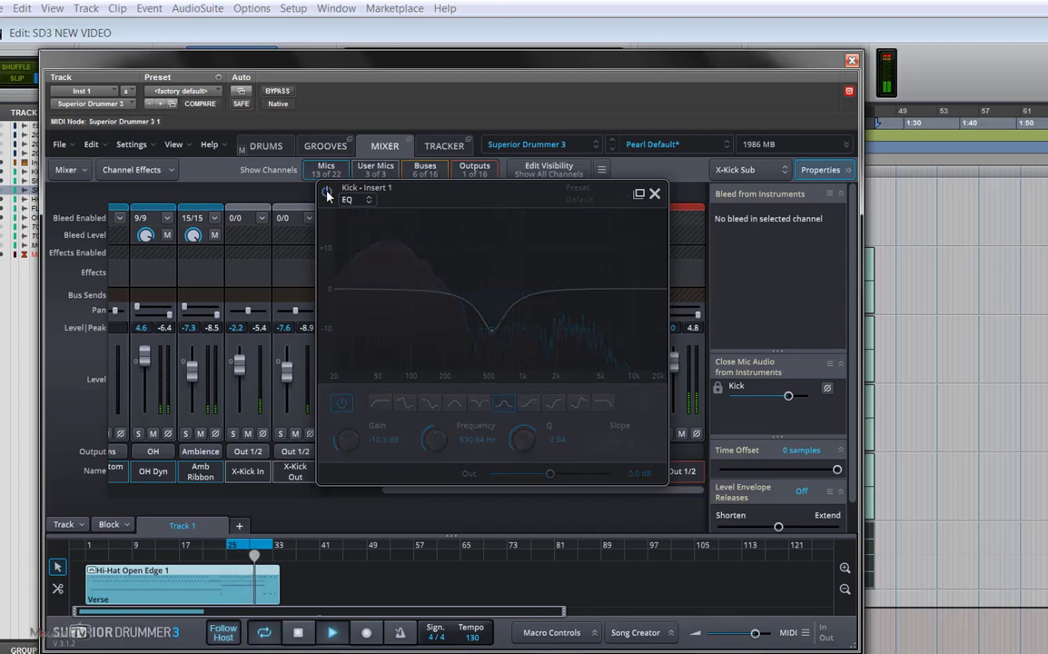
pyautogui.click(327, 192)
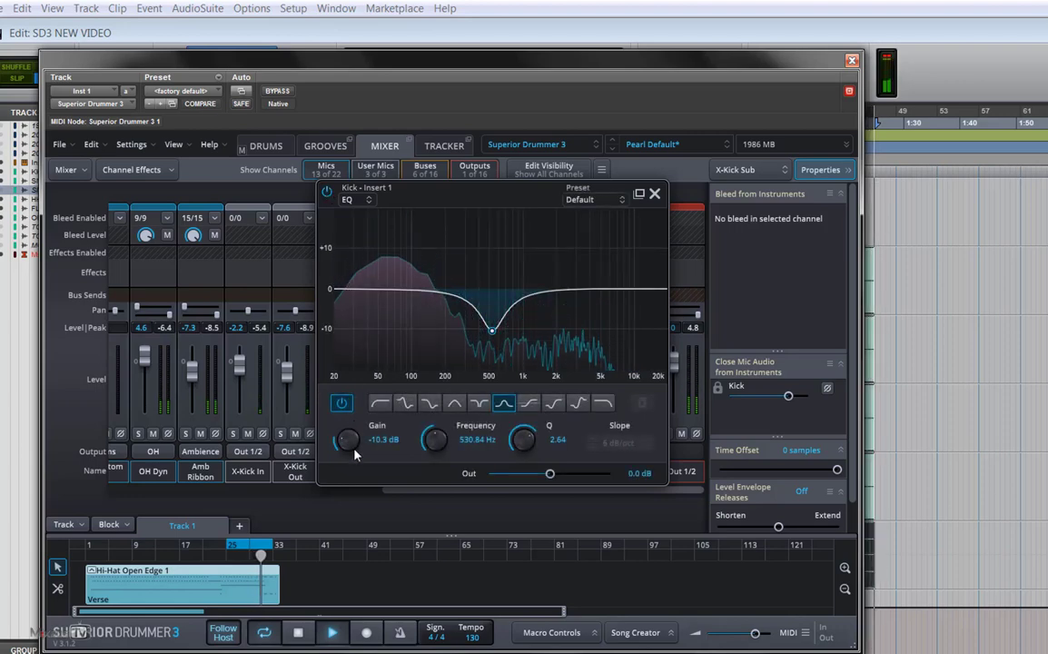
# - Turn the Kick EQ band into a high-pass filter with Q 1.00, cutoff around 97 Hz
pyautogui.click(335, 634)
pyautogui.click(333, 634)
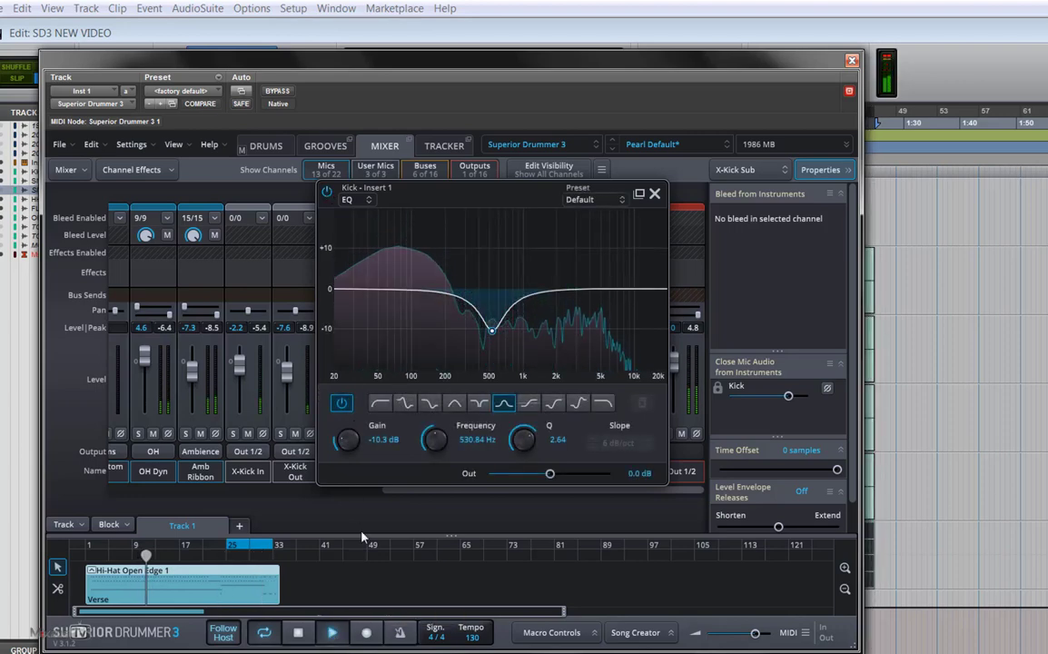
pyautogui.click(381, 407)
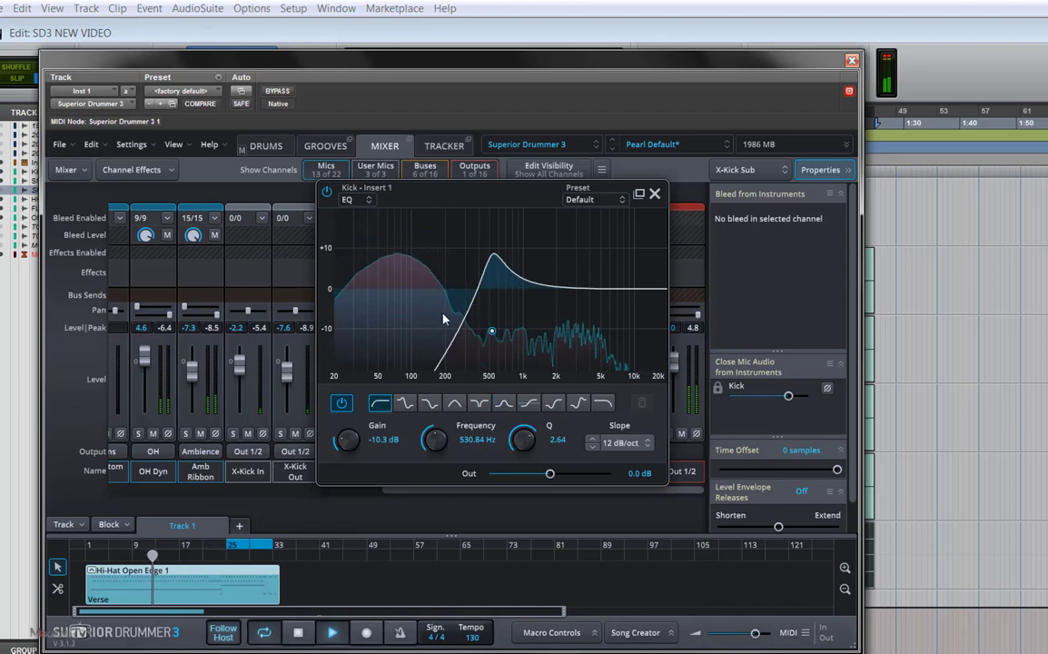
pyautogui.moveTo(527, 438); pyautogui.dragTo(523, 472)
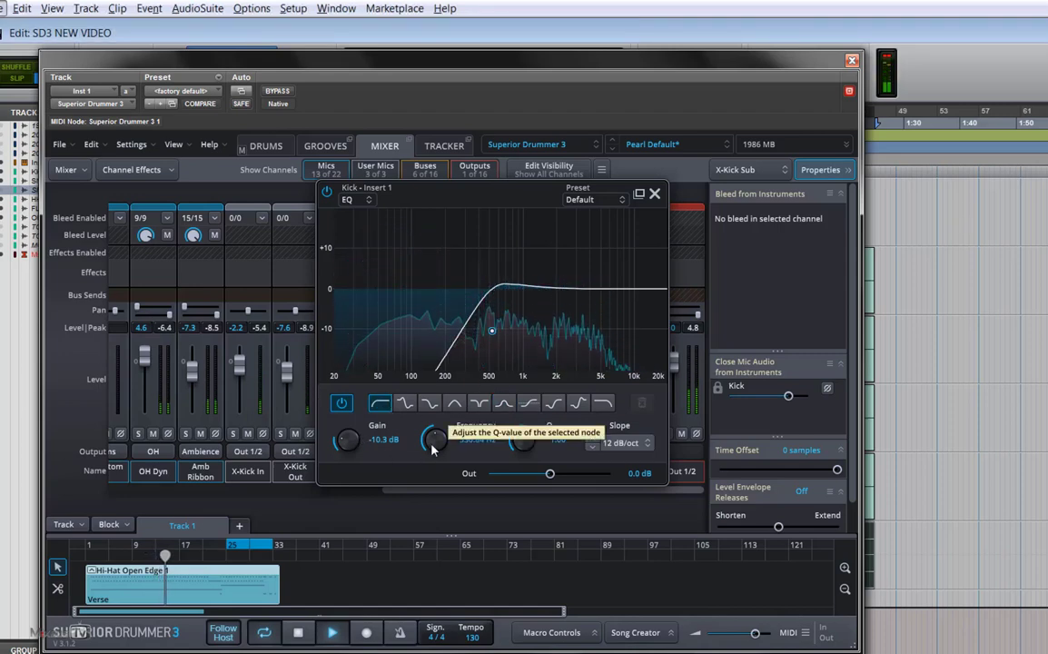
pyautogui.moveTo(434, 438); pyautogui.dragTo(433, 449)
pyautogui.scroll(-5, 434, 448)
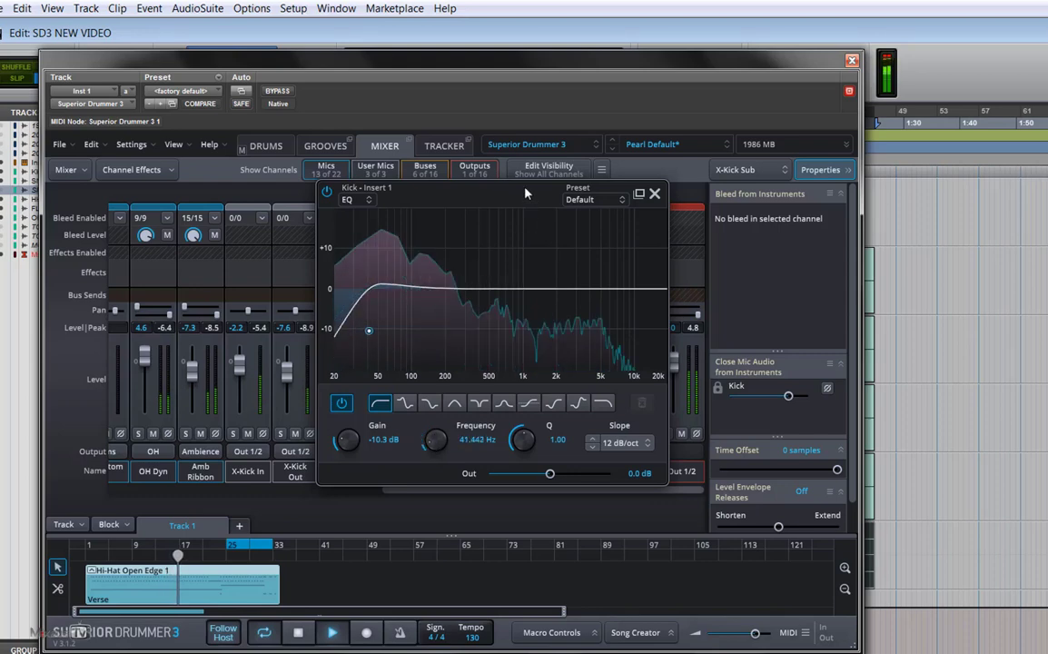
pyautogui.moveTo(517, 194); pyautogui.dragTo(641, 215)
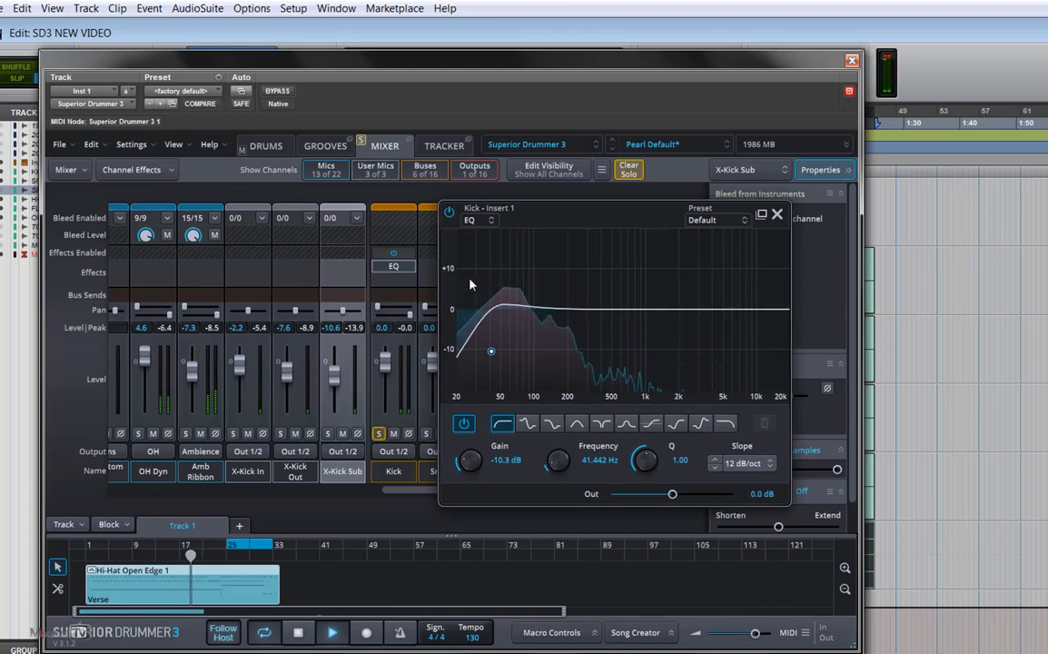
pyautogui.moveTo(543, 224); pyautogui.dragTo(346, 224)
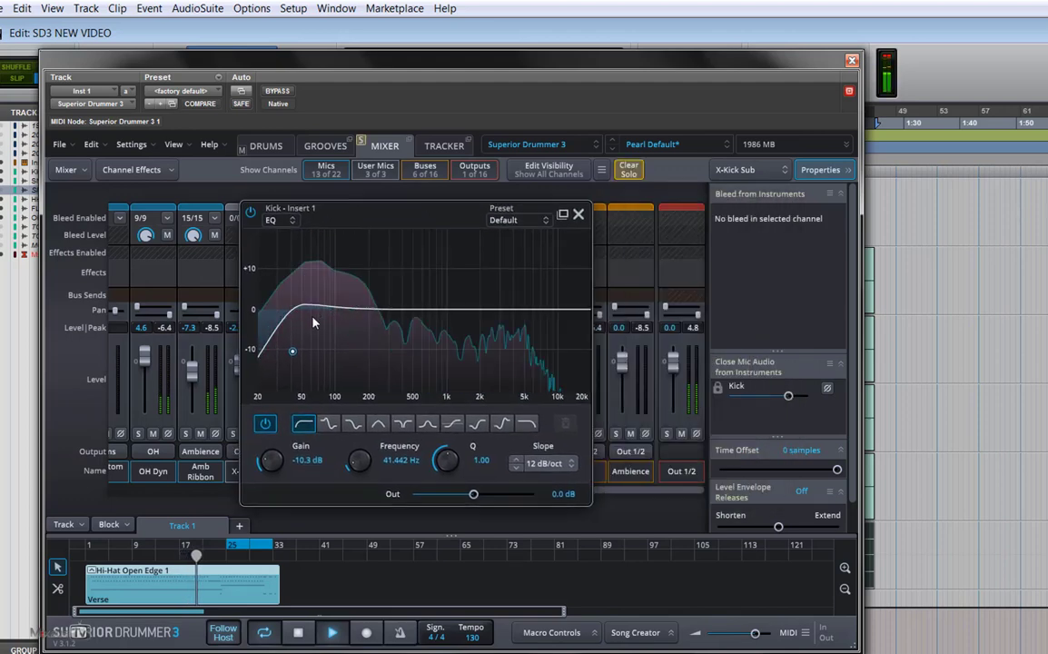
# - Set the low cut to 50 Hz with an 18 dB/oct slope
pyautogui.scroll(10, 436, 459)
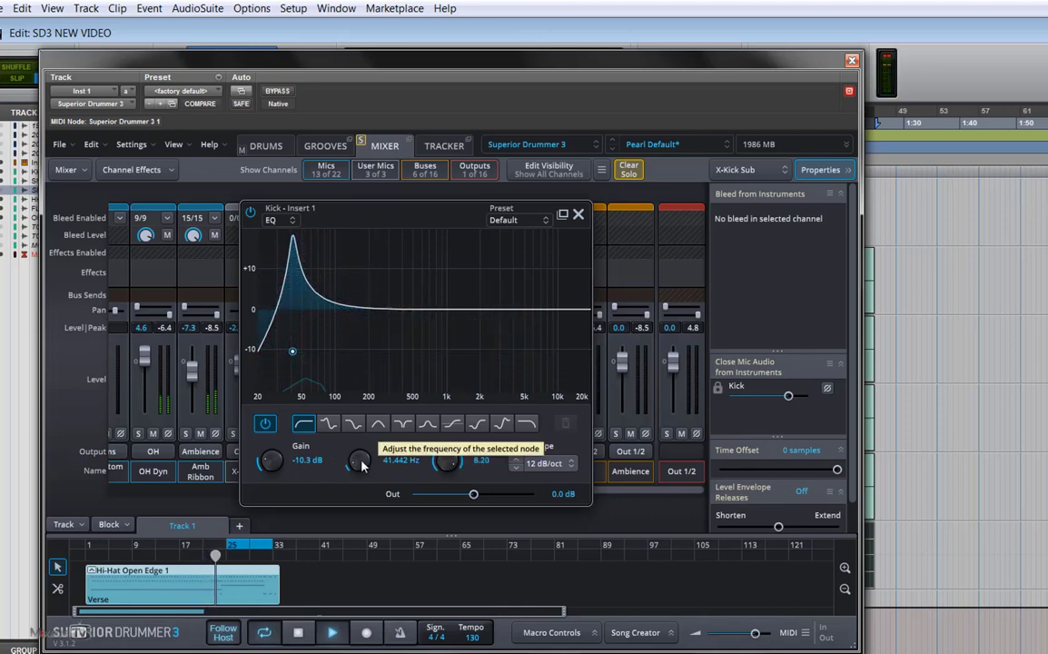
pyautogui.scroll(-3, 362, 464)
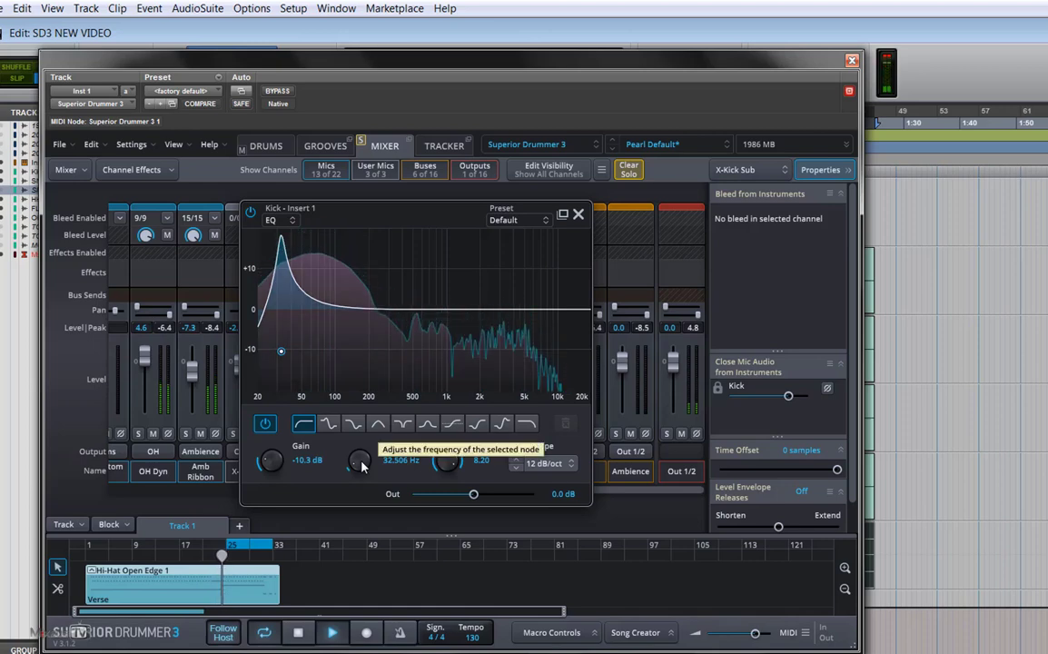
pyautogui.scroll(3, 361, 464)
pyautogui.scroll(5, 362, 464)
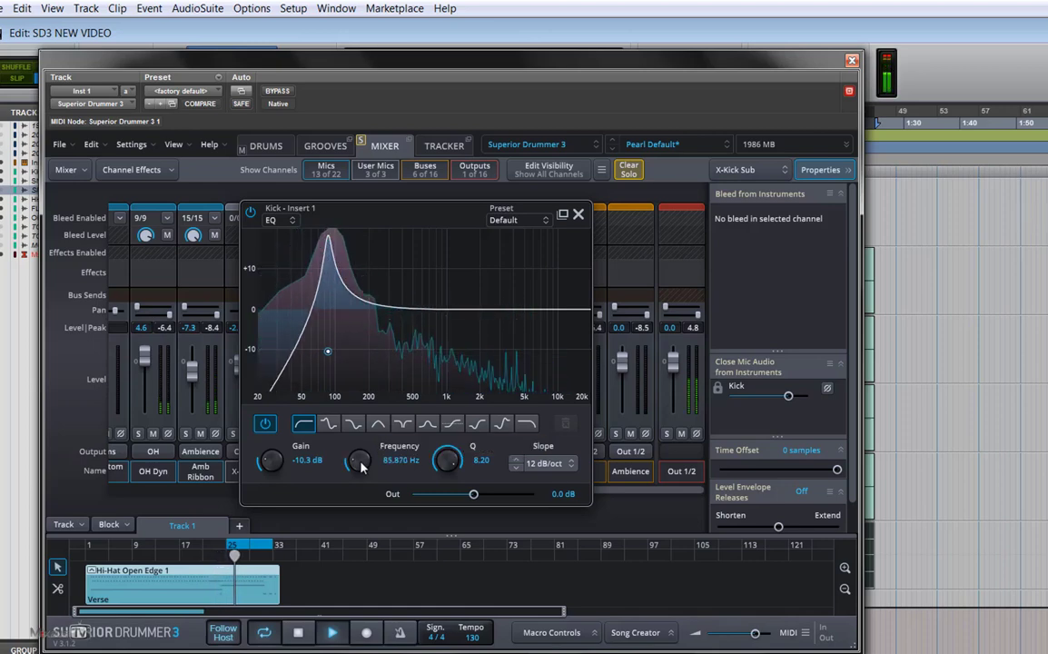
pyautogui.scroll(-3, 418, 464)
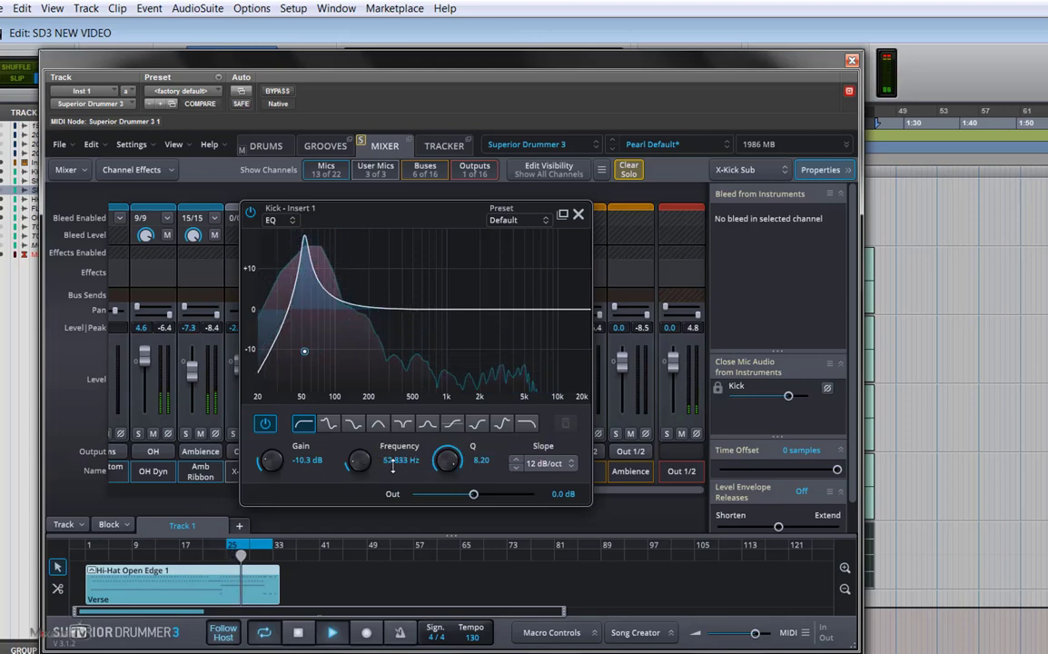
pyautogui.scroll(-5, 452, 462)
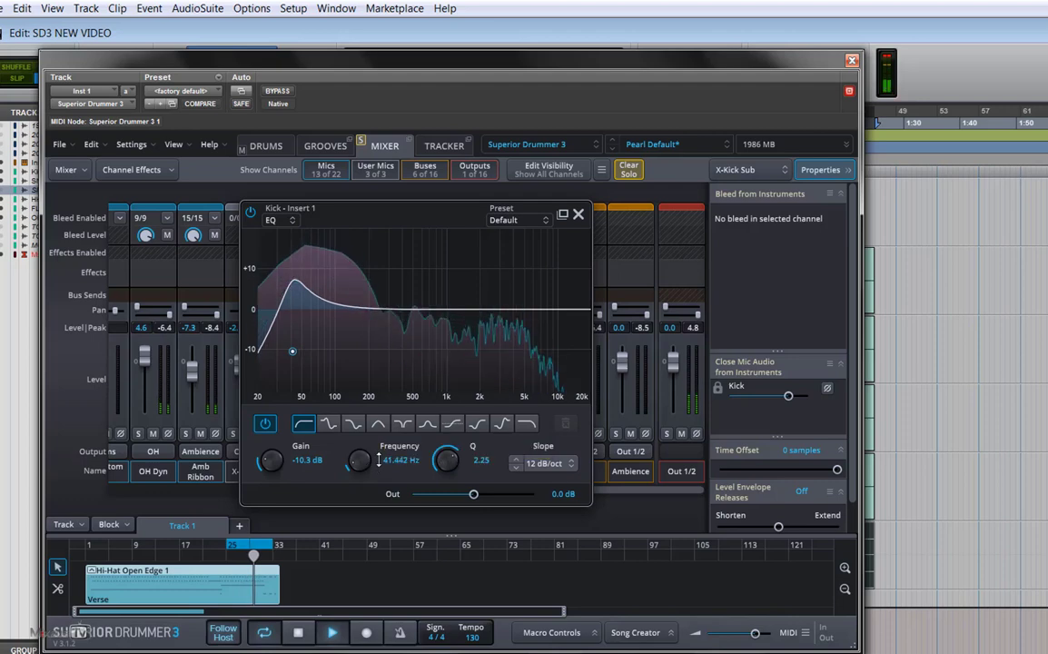
pyautogui.scroll(-3, 359, 462)
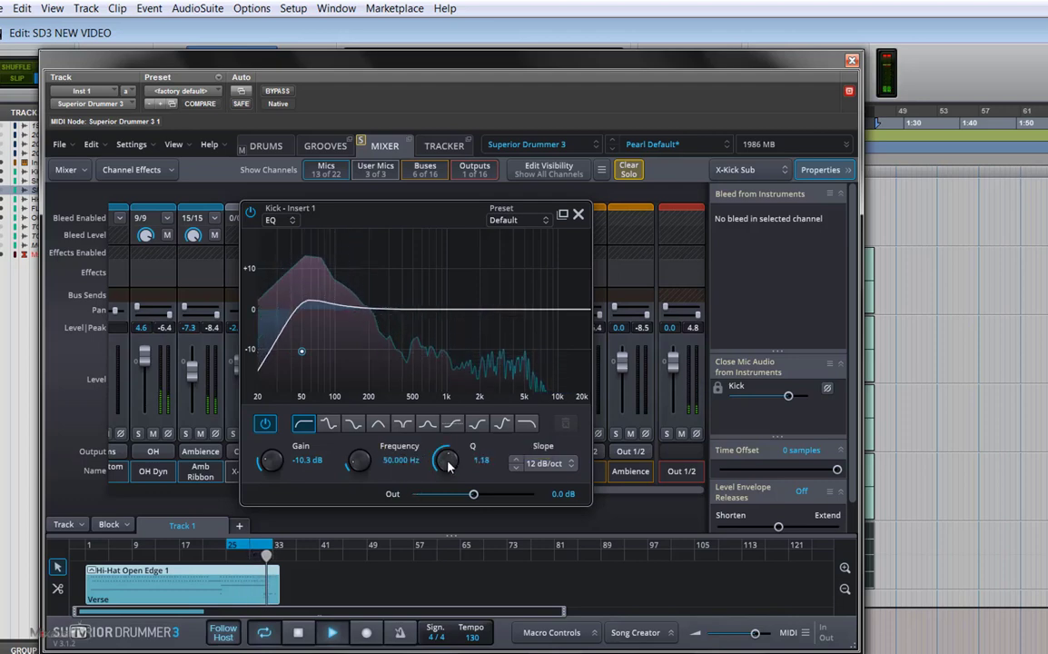
pyautogui.scroll(2, 448, 465)
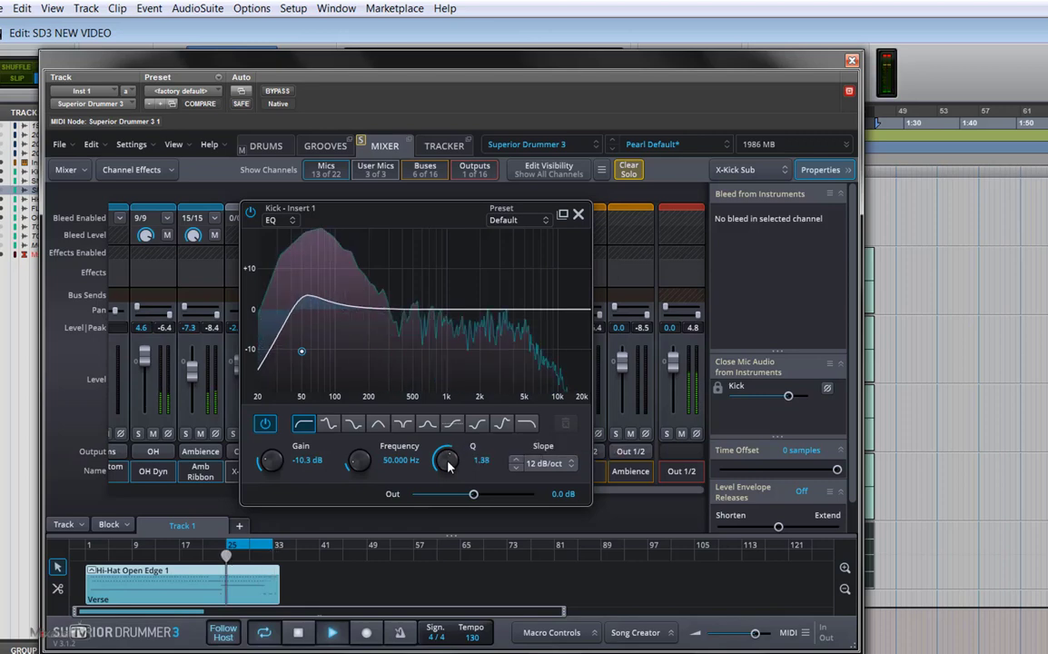
pyautogui.scroll(-2, 448, 465)
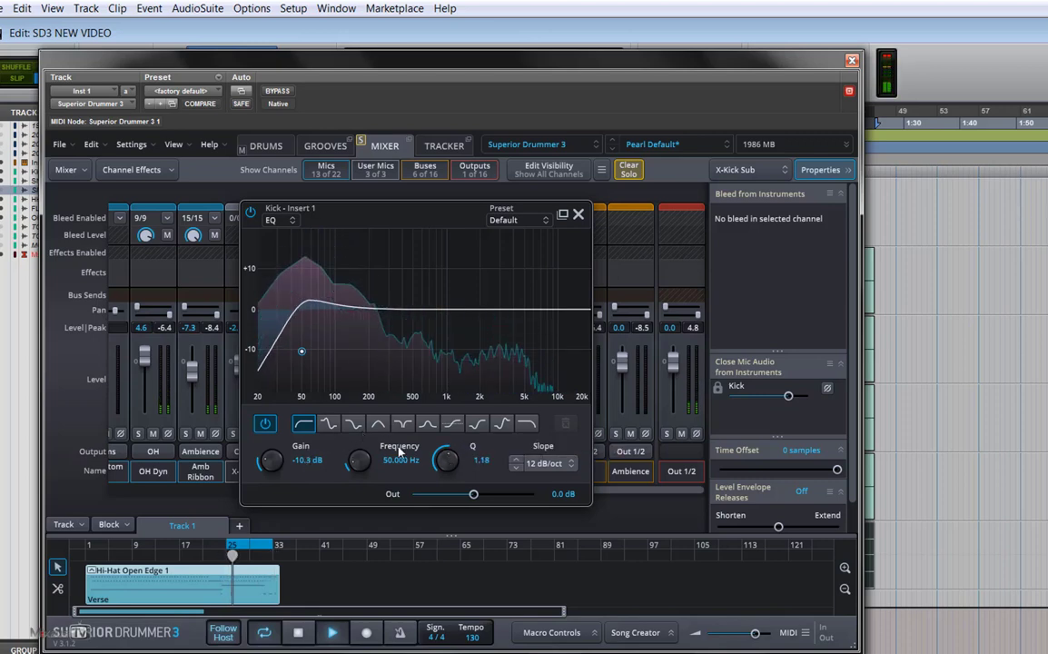
pyautogui.click(550, 464)
pyautogui.click(554, 533)
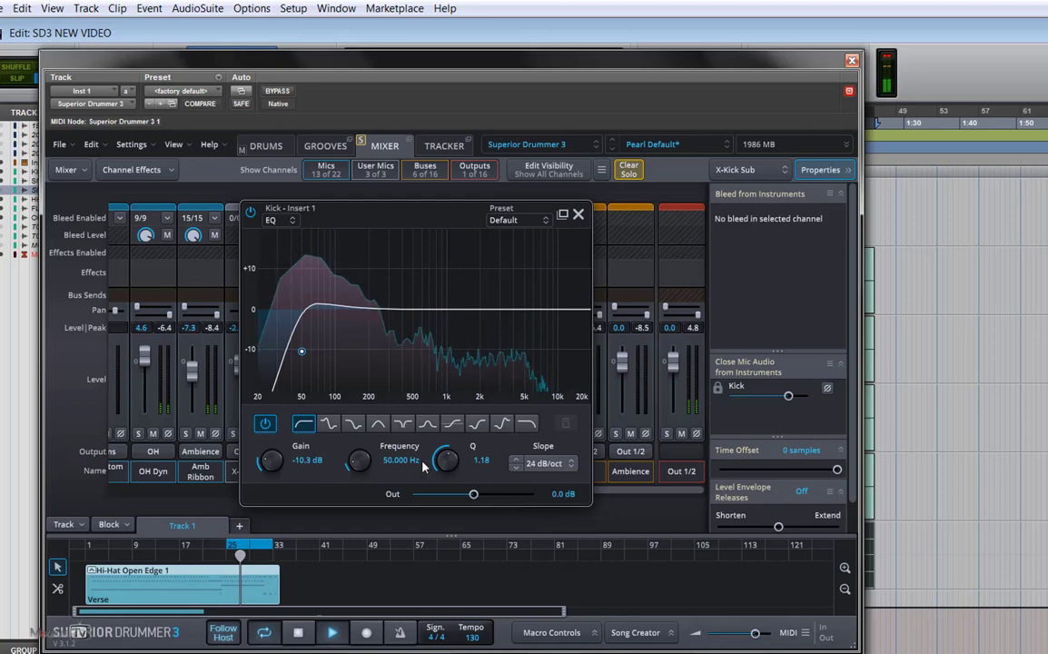
pyautogui.click(543, 464)
pyautogui.click(563, 518)
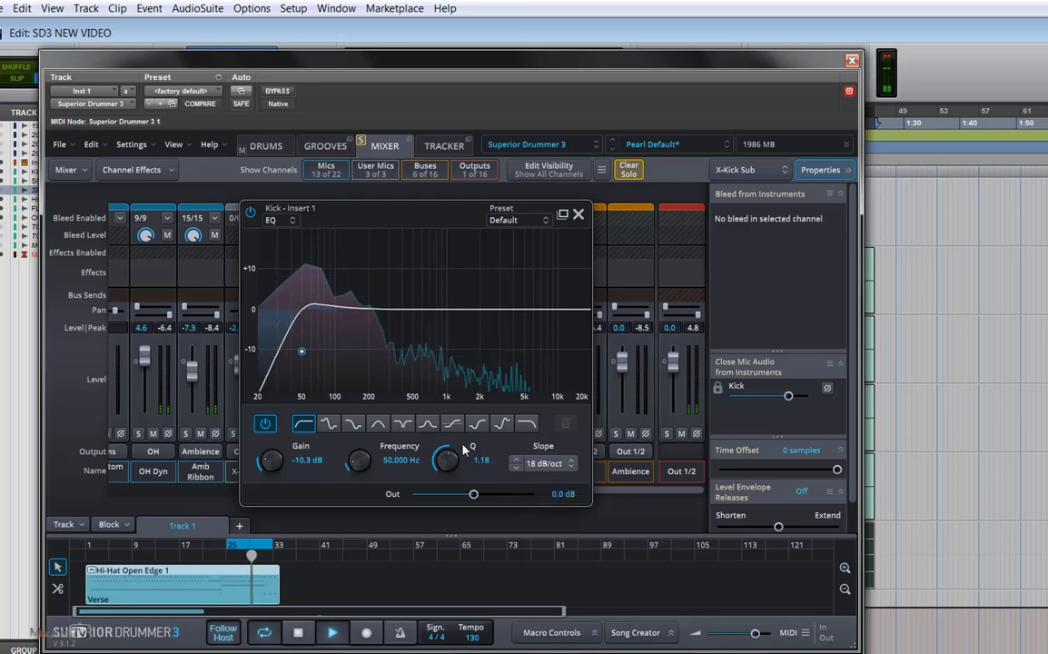
# - Raise the low-cut Q to 1.91 and A/B the Kick EQ
pyautogui.moveTo(442, 465); pyautogui.dragTo(456, 467)
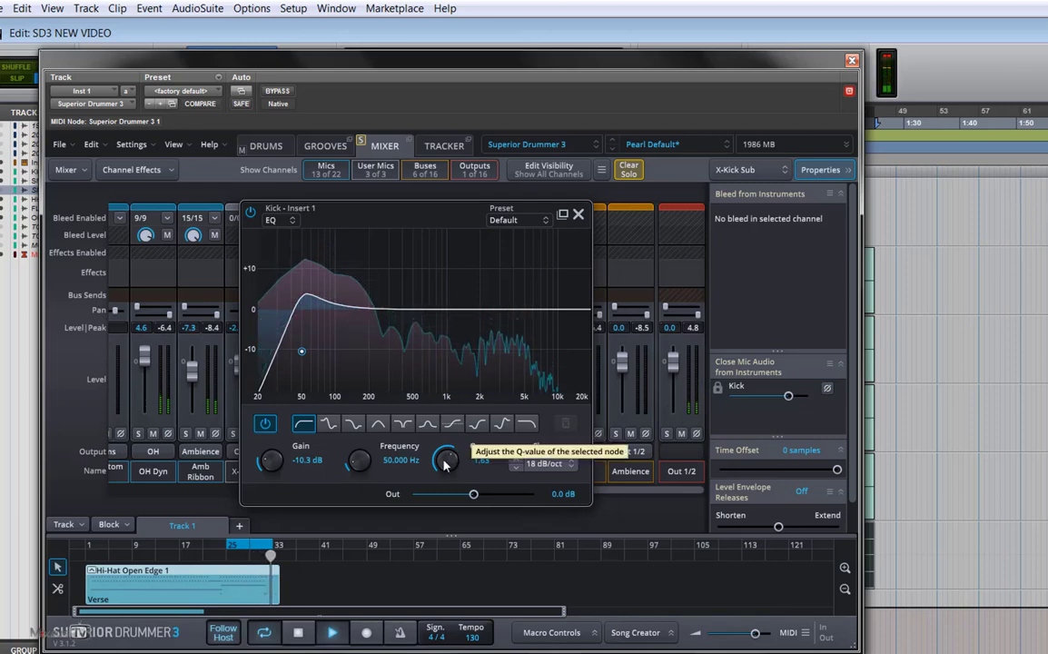
pyautogui.moveTo(452, 465); pyautogui.dragTo(444, 463)
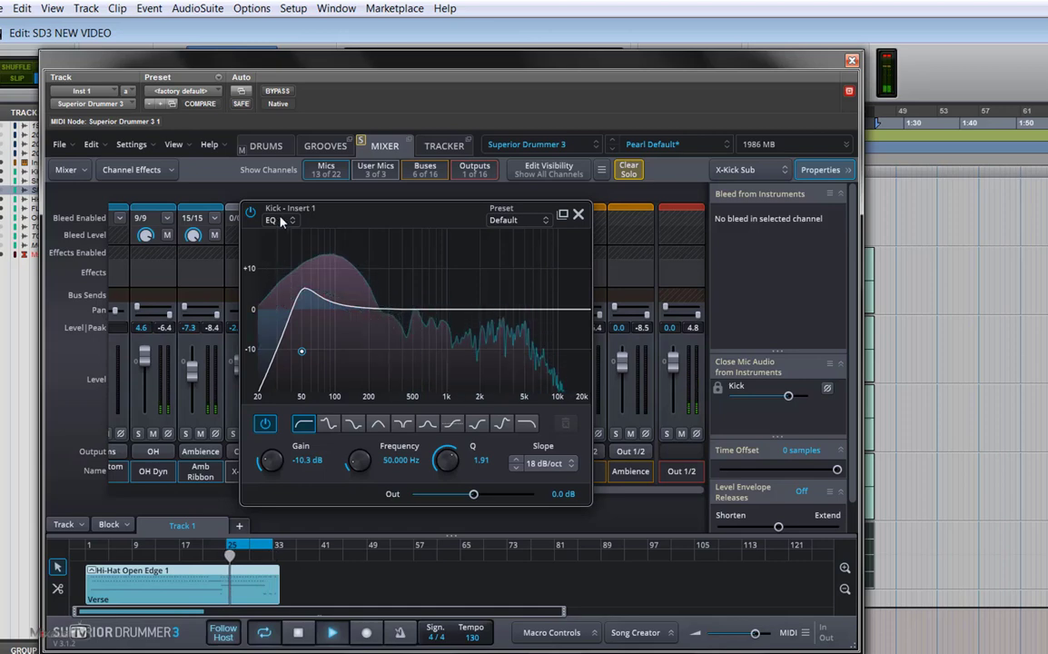
pyautogui.click(250, 215)
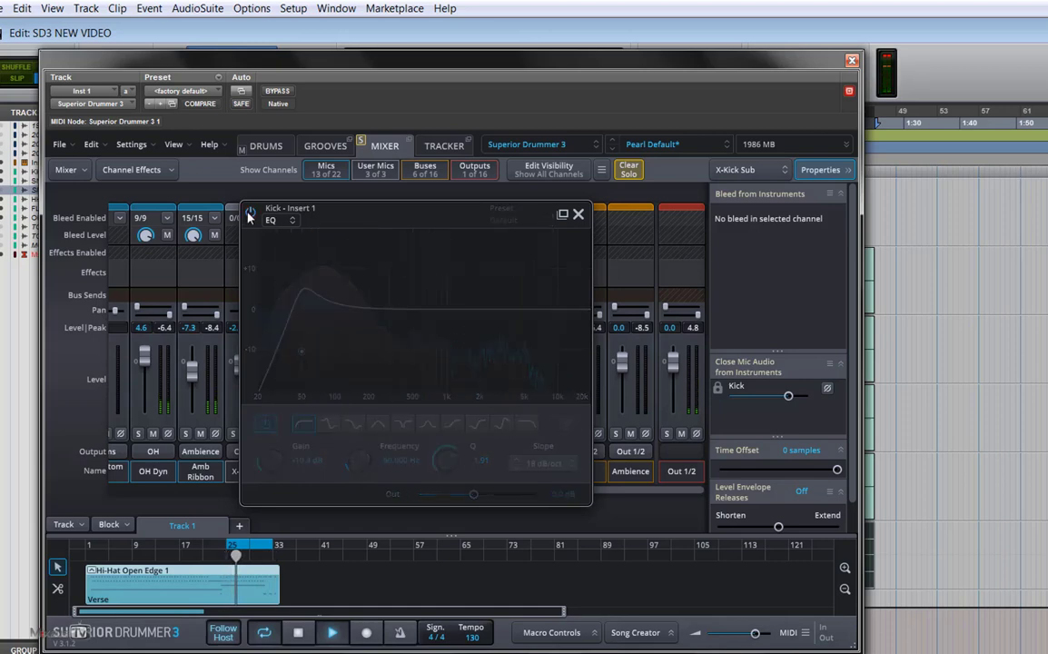
pyautogui.click(250, 216)
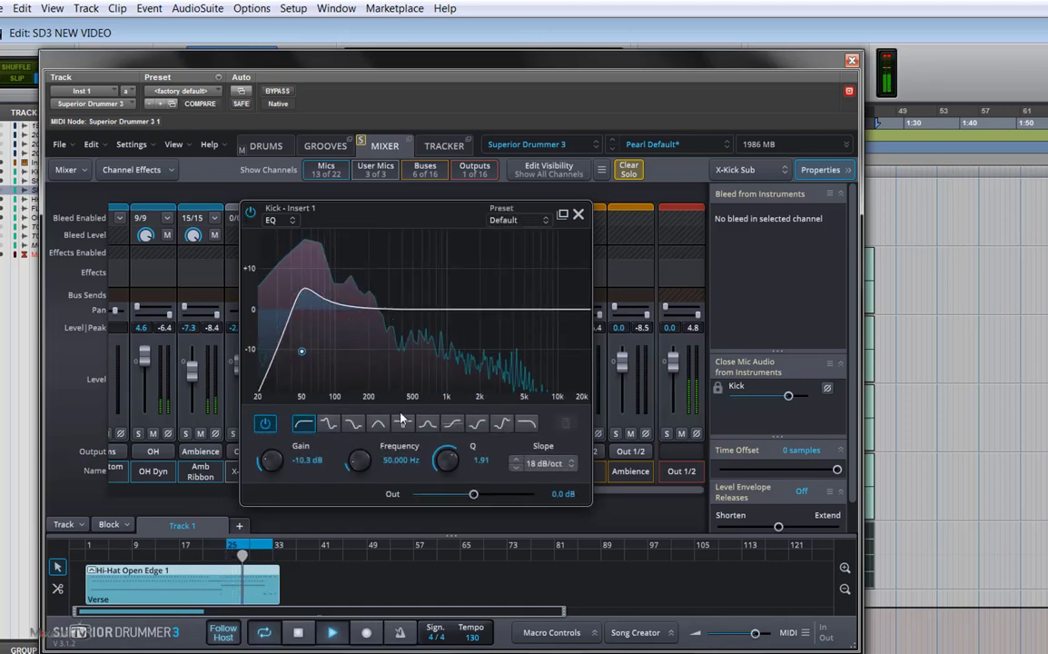
# - Add a new Kick EQ bell band cutting in the 480–540 Hz region
pyautogui.doubleClick(415, 309)
pyautogui.moveTo(414, 309); pyautogui.dragTo(417, 357)
pyautogui.scroll(5, 445, 459)
pyautogui.scroll(4, 445, 459)
pyautogui.scroll(-3, 417, 357)
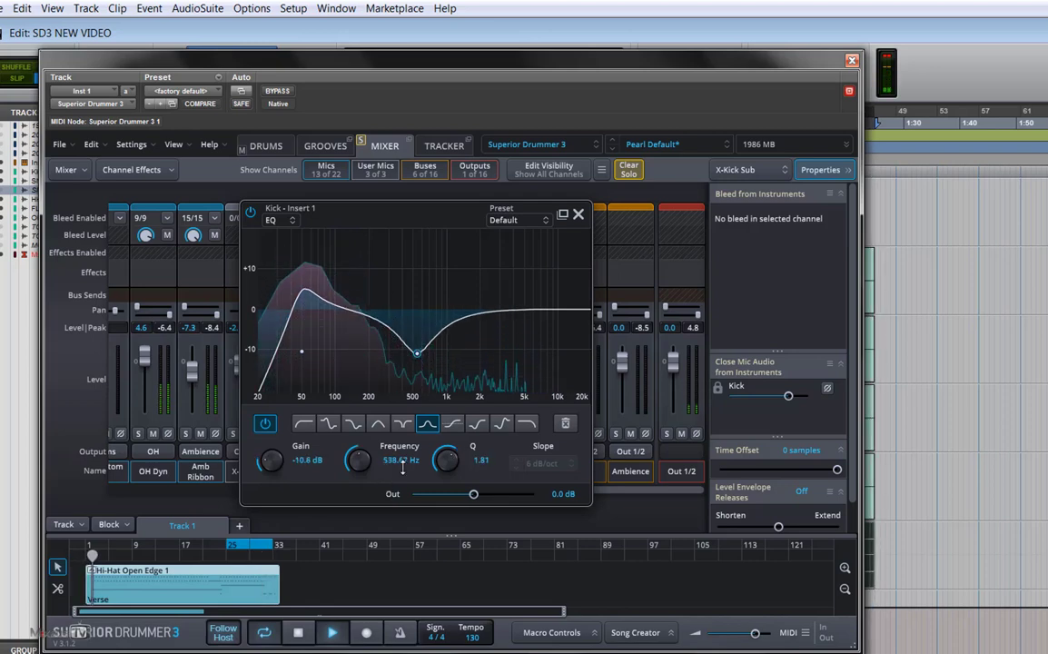
# - Add a 3.2 dB boost near 5 kHz, close the EQ and enable the Kick's effects
pyautogui.moveTo(514, 318)
pyautogui.mouseDown()
pyautogui.moveTo(516, 295)
pyautogui.moveTo(530, 291)
pyautogui.moveTo(526, 302)
pyautogui.mouseUp()
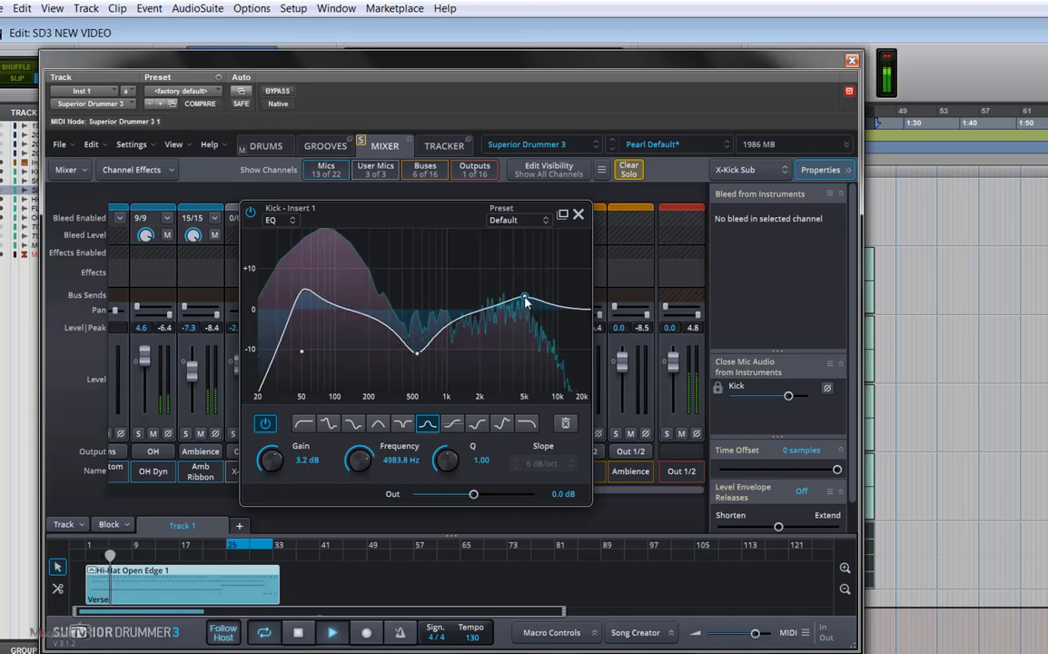
pyautogui.click(578, 215)
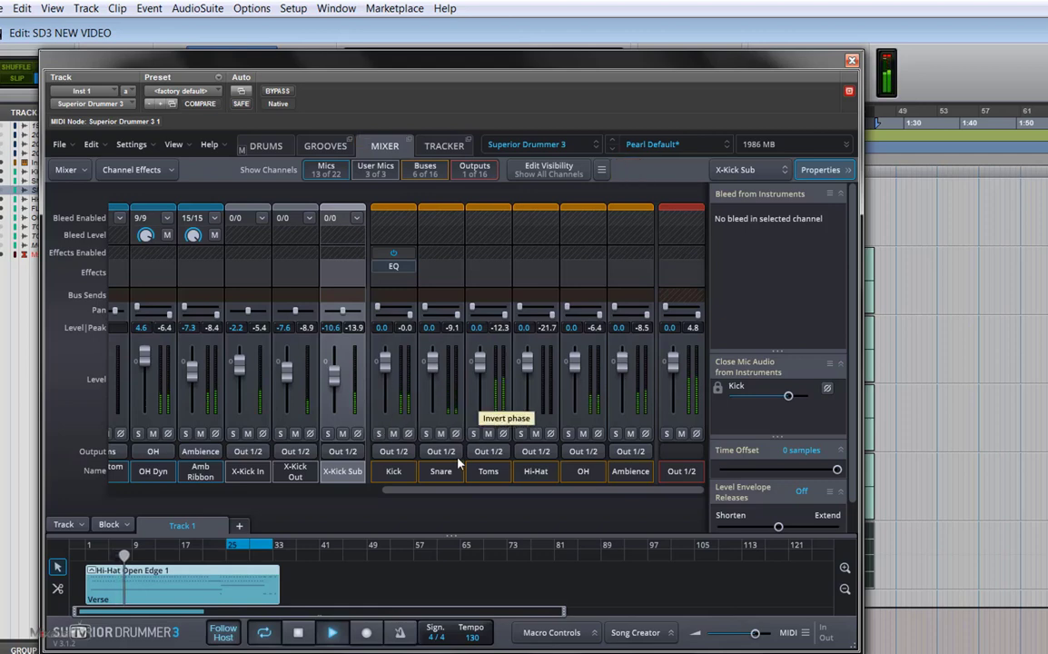
pyautogui.click(397, 255)
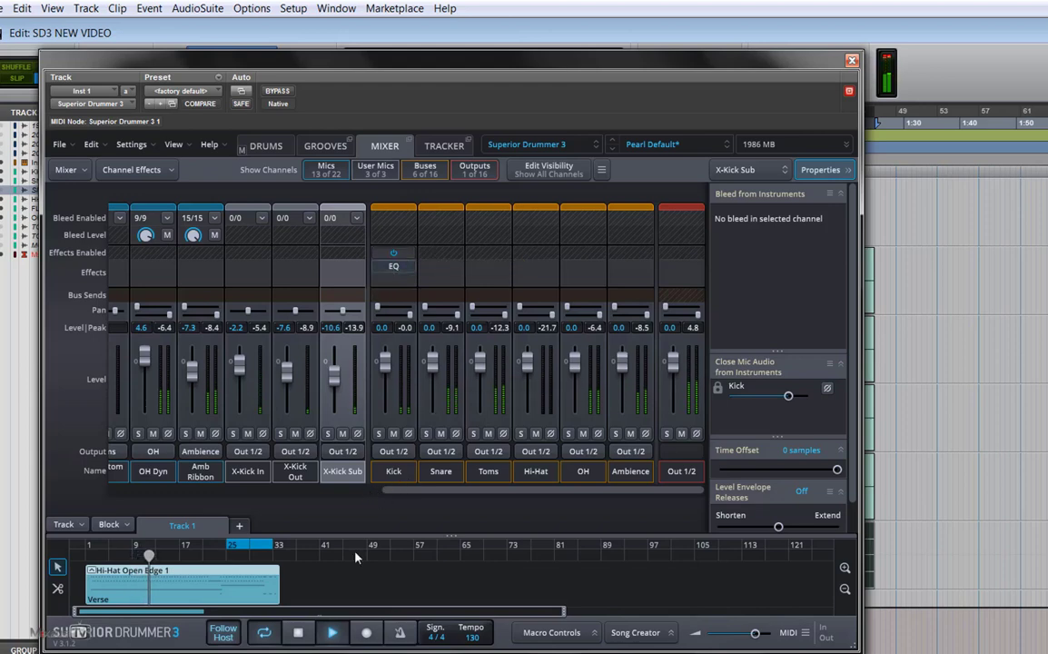
# - Insert a Dynamics > Comp 76 compressor into the Kick's second effects slot
pyautogui.click(299, 634)
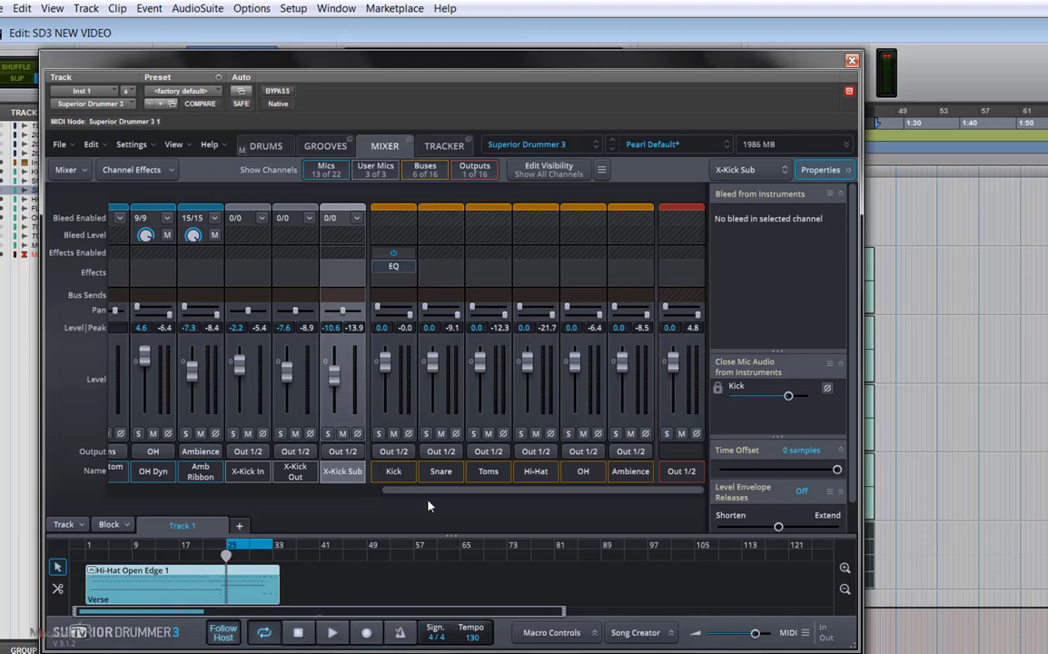
pyautogui.click(393, 281)
pyautogui.moveTo(438, 315)
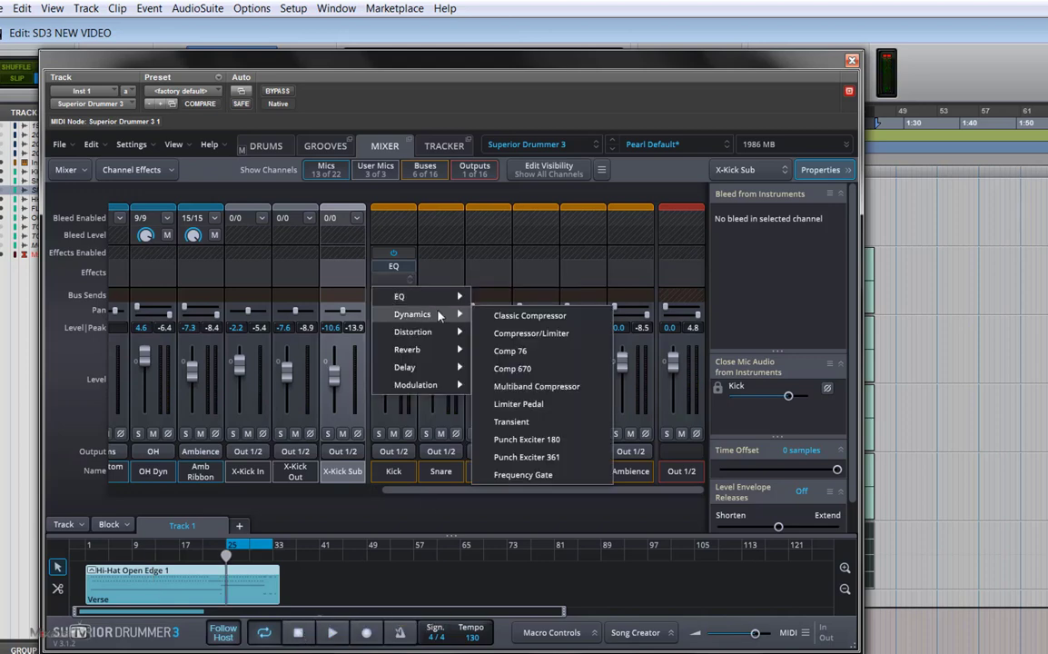
pyautogui.click(538, 350)
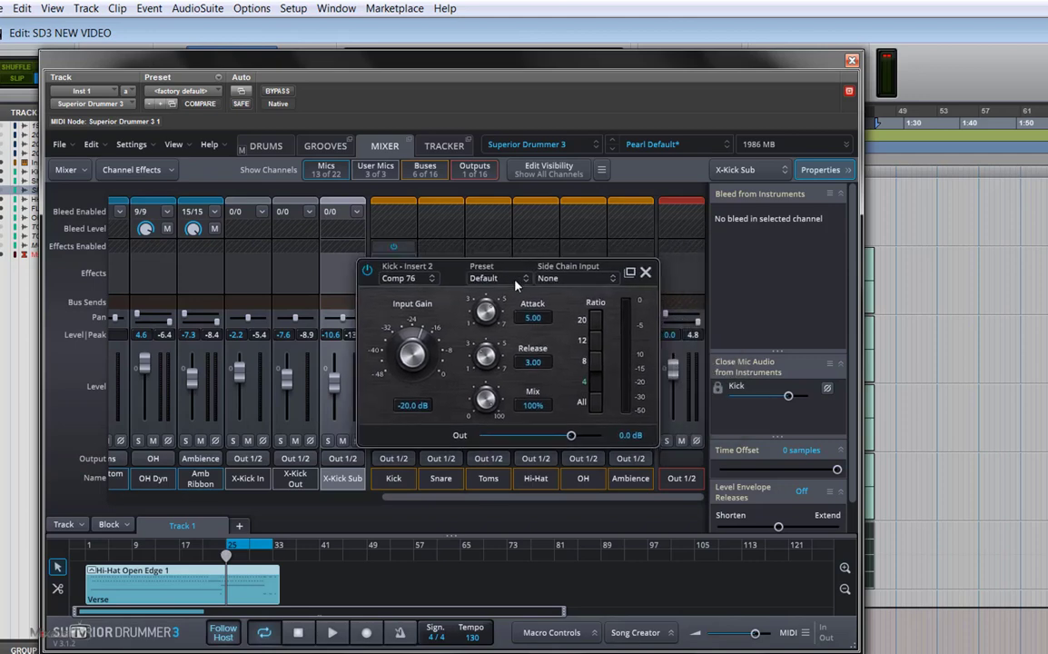
# - Play the song and A/B the Kick's Comp 76 on and off twice
pyautogui.click(330, 634)
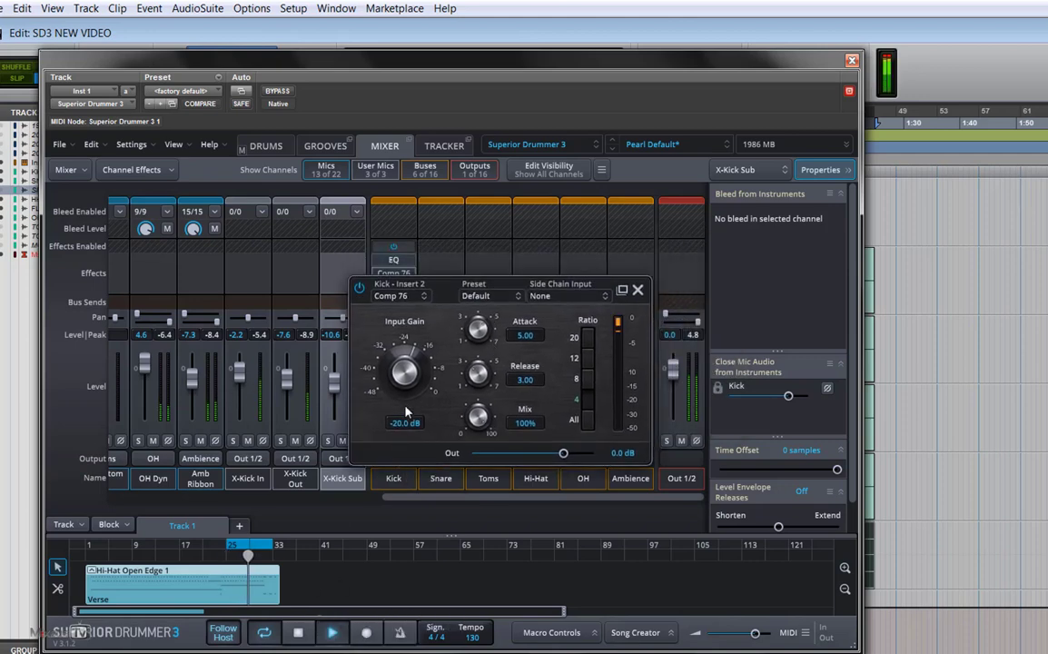
pyautogui.click(360, 289)
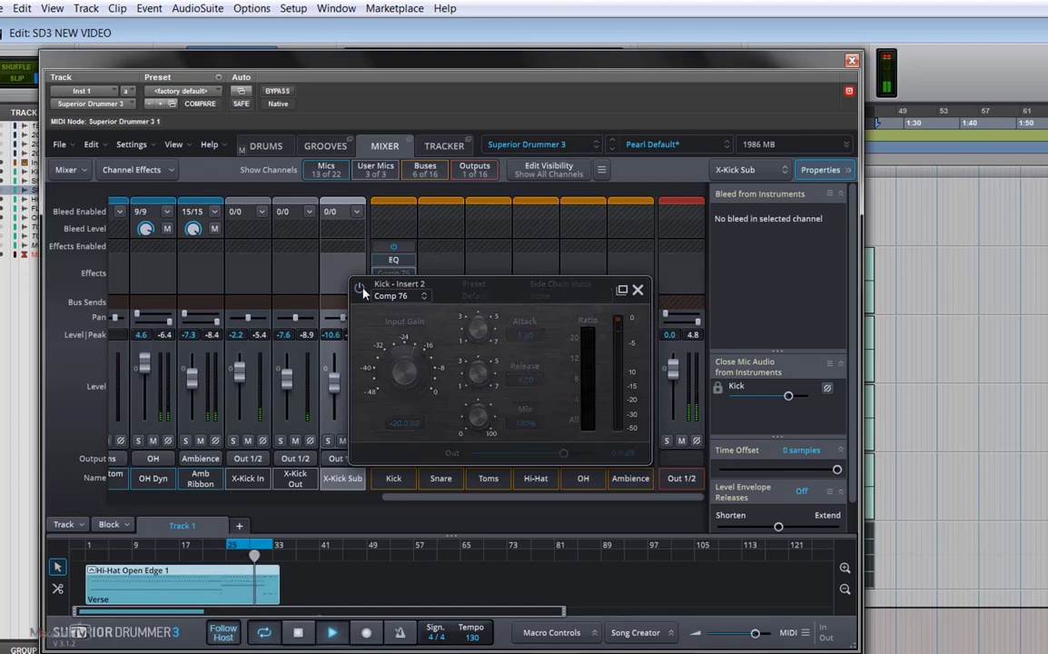
pyautogui.click(359, 289)
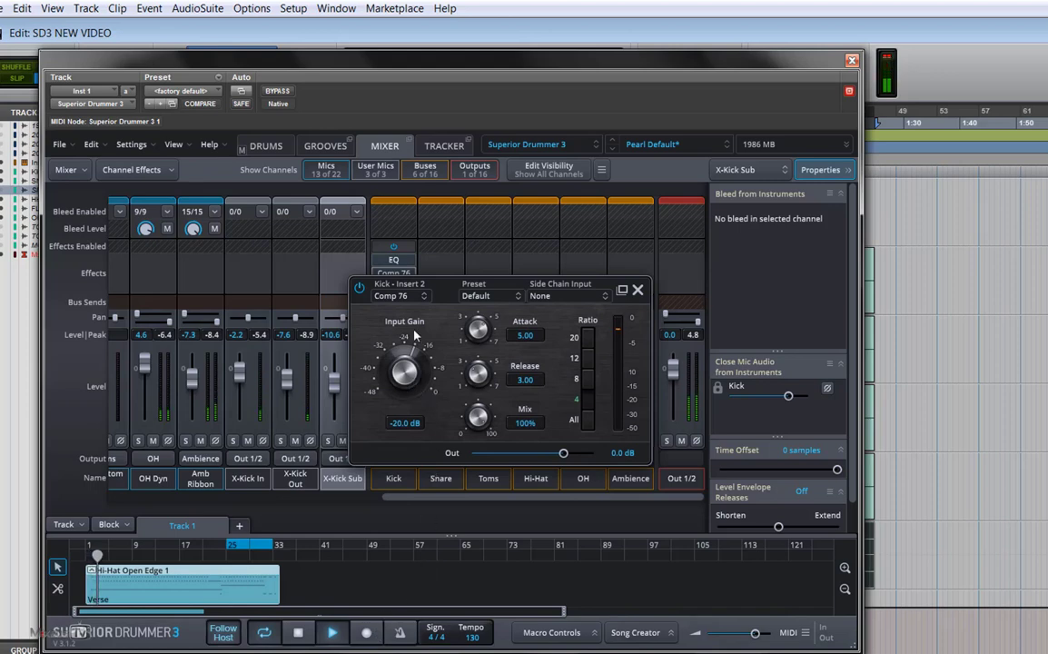
pyautogui.click(360, 289)
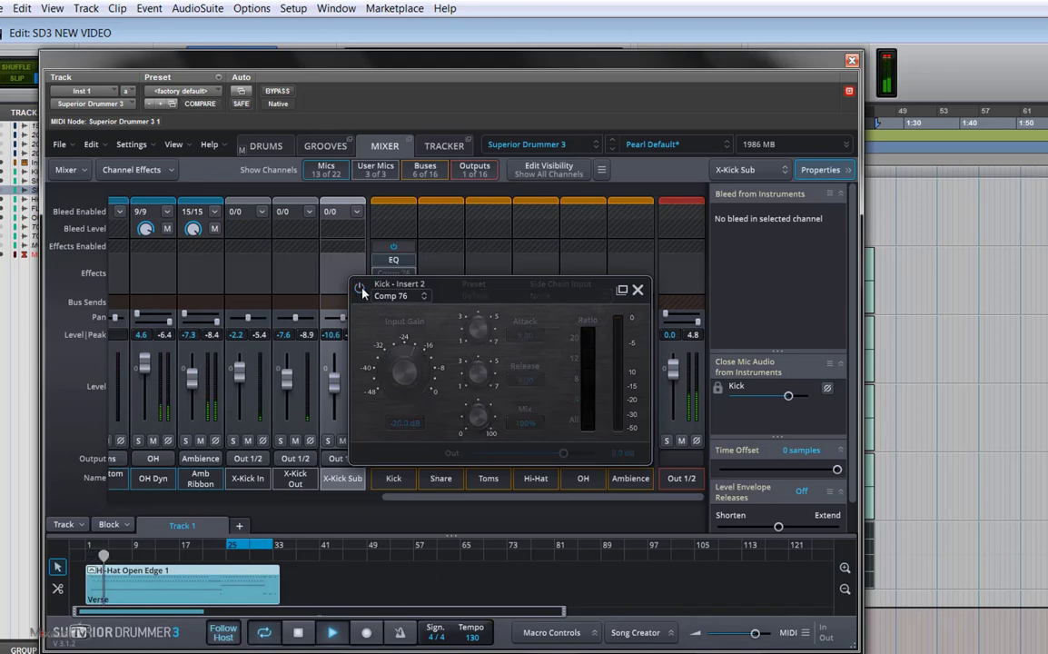
pyautogui.click(359, 288)
# - Solo the Kick, nudge Comp 76 input gain to about -15.9 dB and A/B it
pyautogui.moveTo(476, 297); pyautogui.dragTo(513, 281)
pyautogui.click(379, 440)
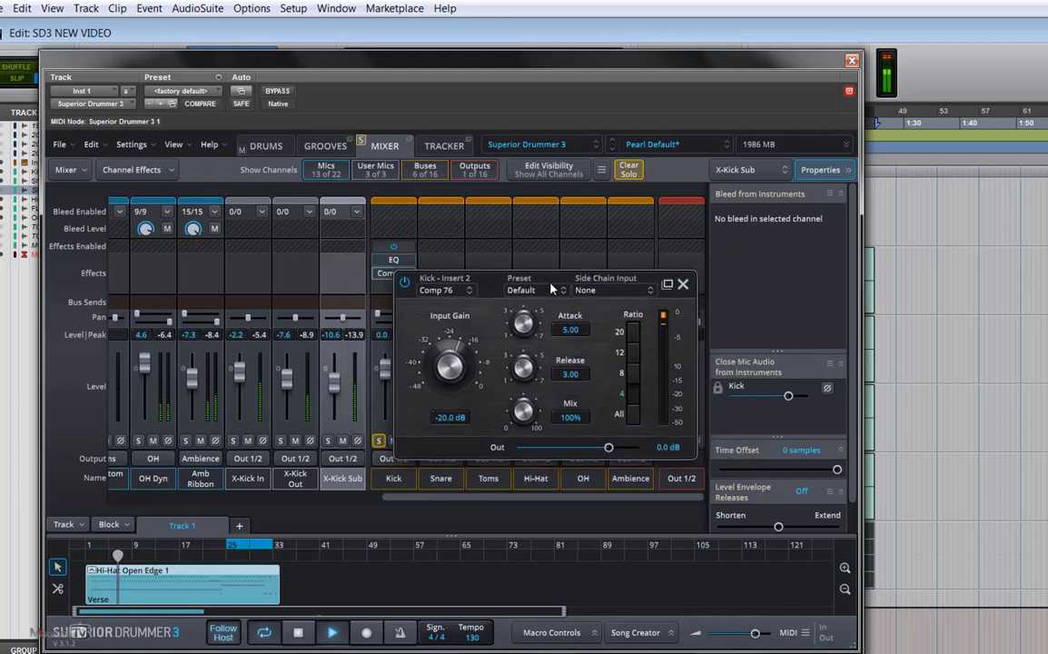
pyautogui.click(405, 283)
pyautogui.scroll(1, 459, 368)
pyautogui.moveTo(459, 368); pyautogui.dragTo(459, 366)
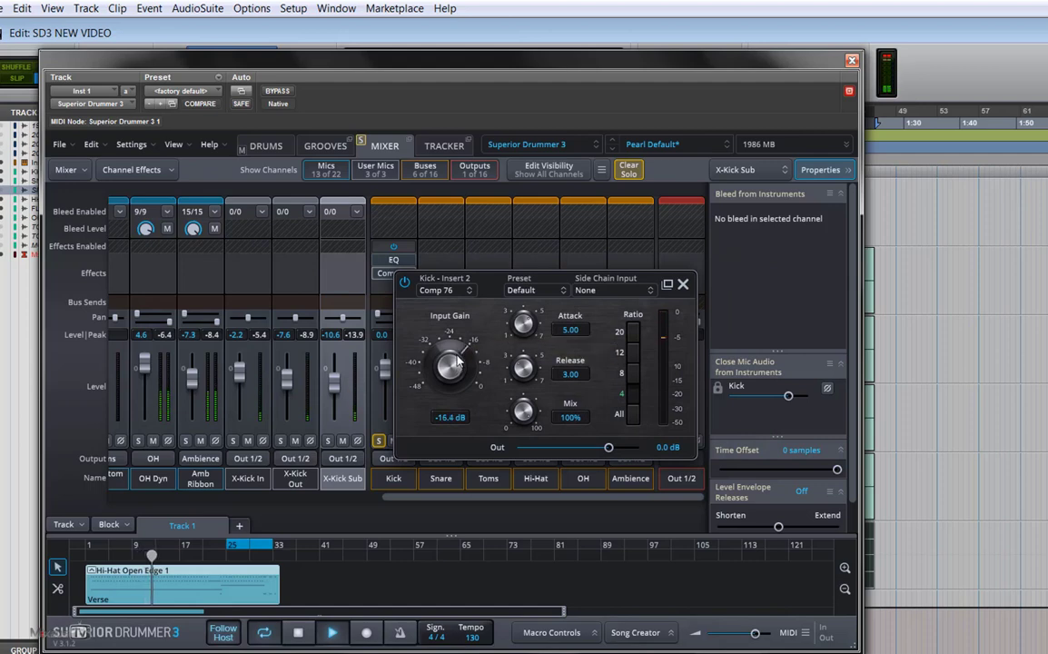
pyautogui.click(405, 282)
pyautogui.click(405, 282)
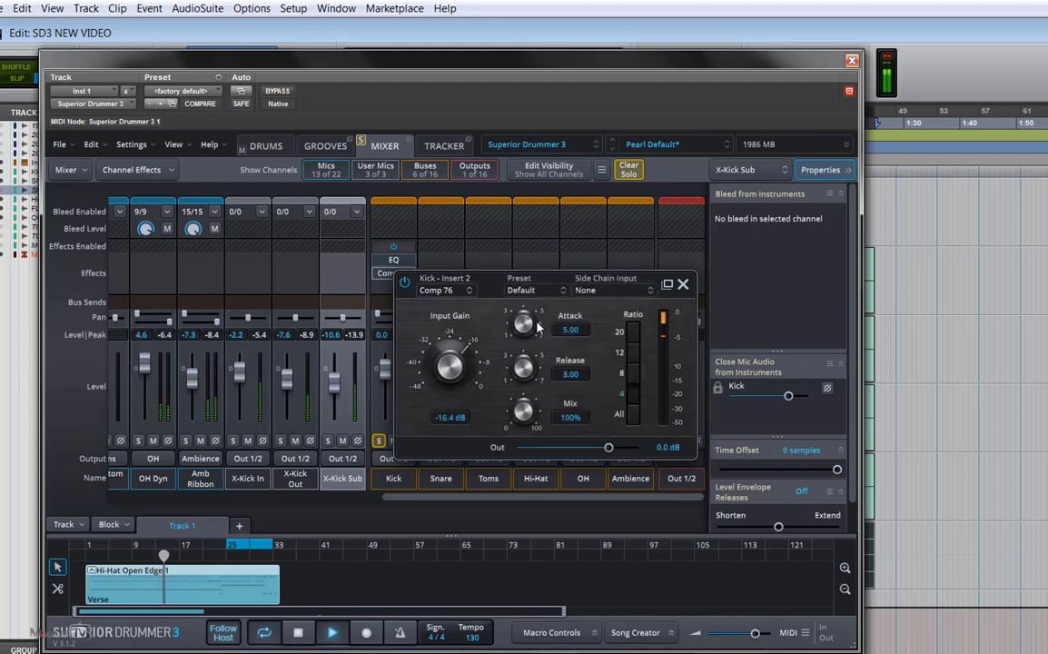
# - Settle Comp 76 attack at 6.11, release 5.04 and input gain -15.2 dB, then A/B
pyautogui.moveTo(524, 325); pyautogui.dragTo(515, 429)
pyautogui.moveTo(509, 388); pyautogui.dragTo(513, 300)
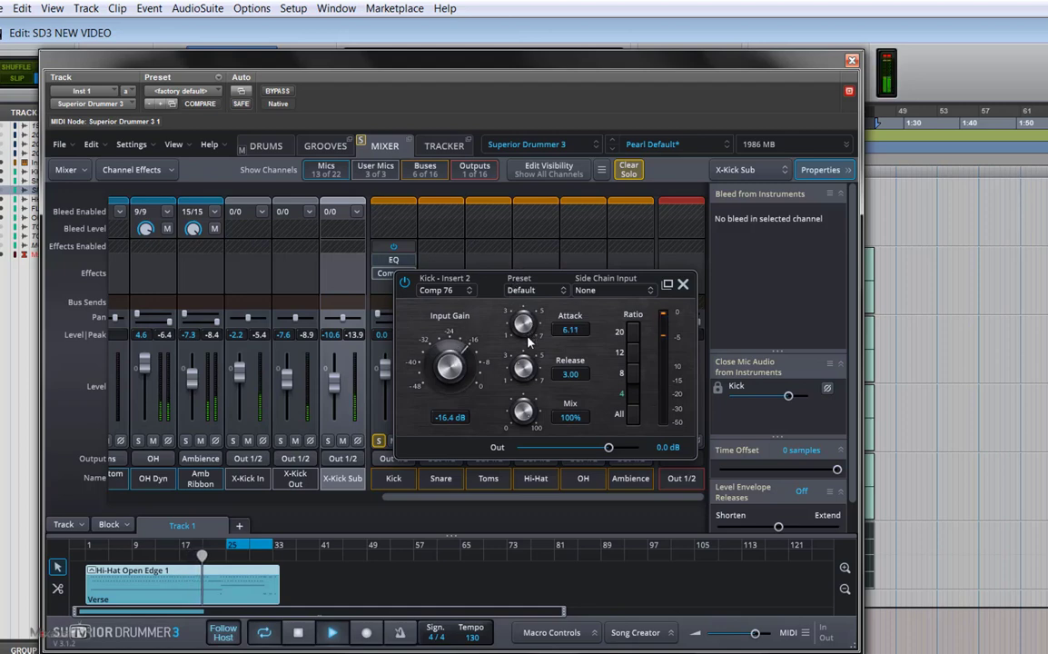
pyautogui.moveTo(528, 364)
pyautogui.mouseDown()
pyautogui.moveTo(528, 286)
pyautogui.moveTo(528, 364)
pyautogui.mouseUp()
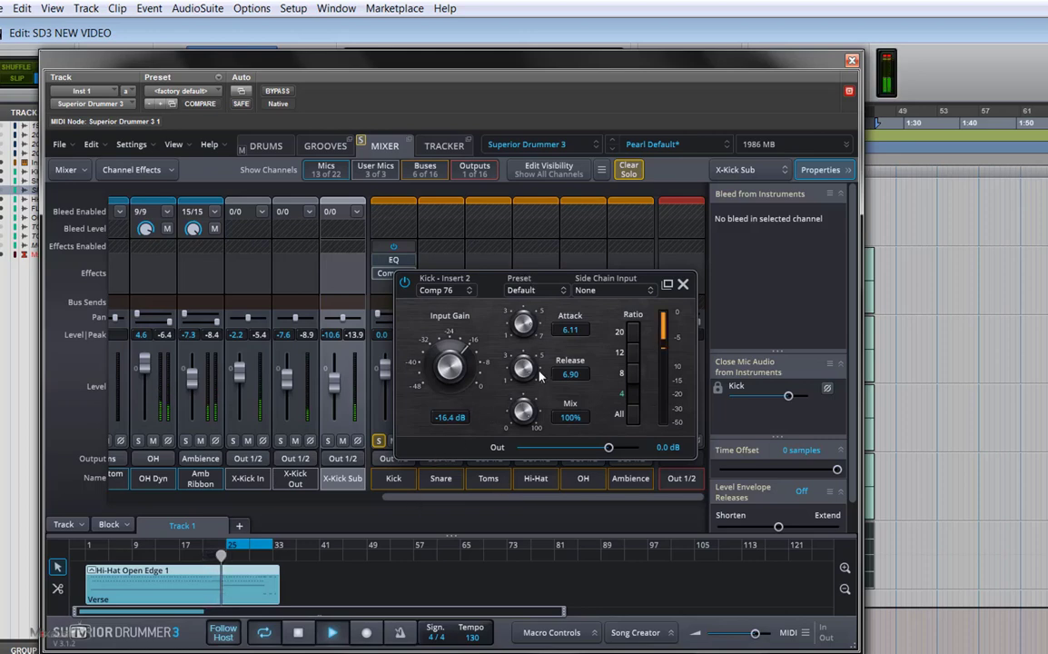
pyautogui.moveTo(466, 368); pyautogui.dragTo(513, 408)
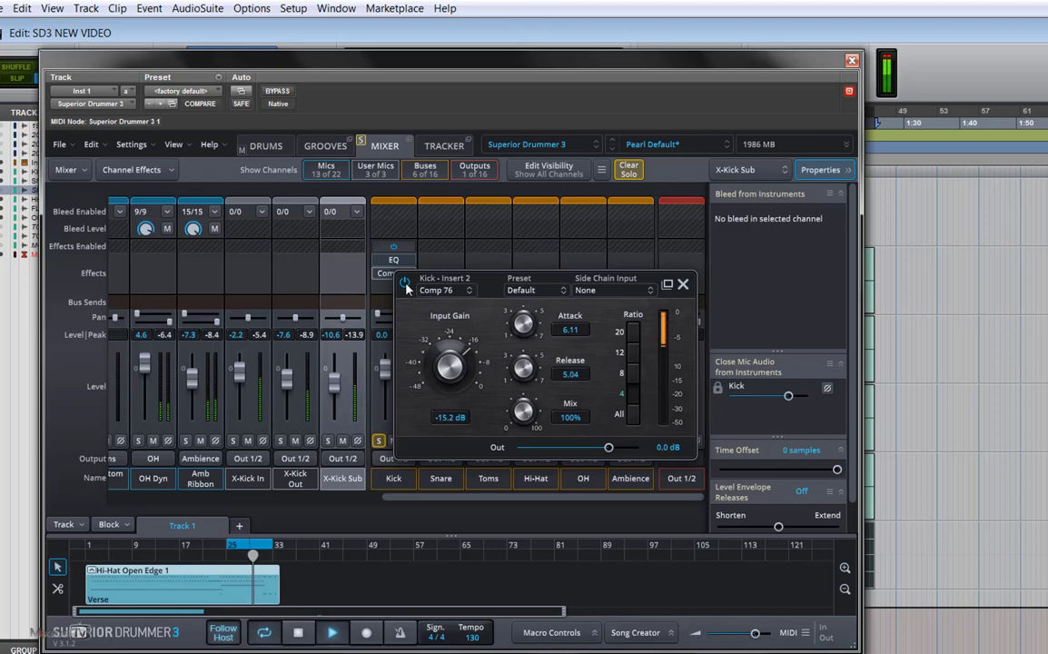
pyautogui.click(405, 284)
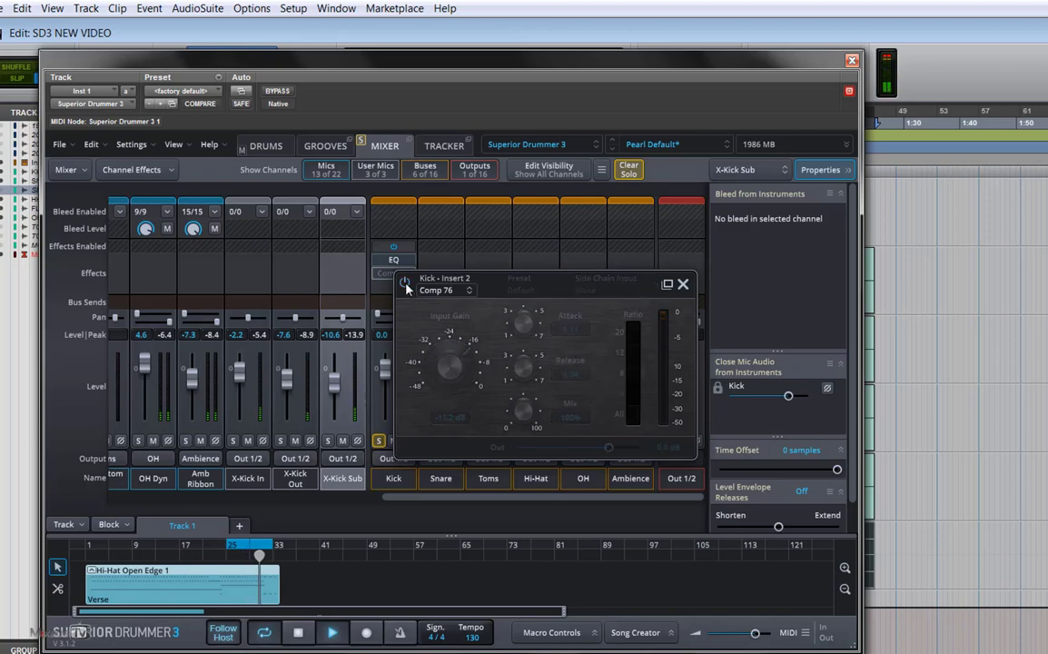
pyautogui.click(405, 284)
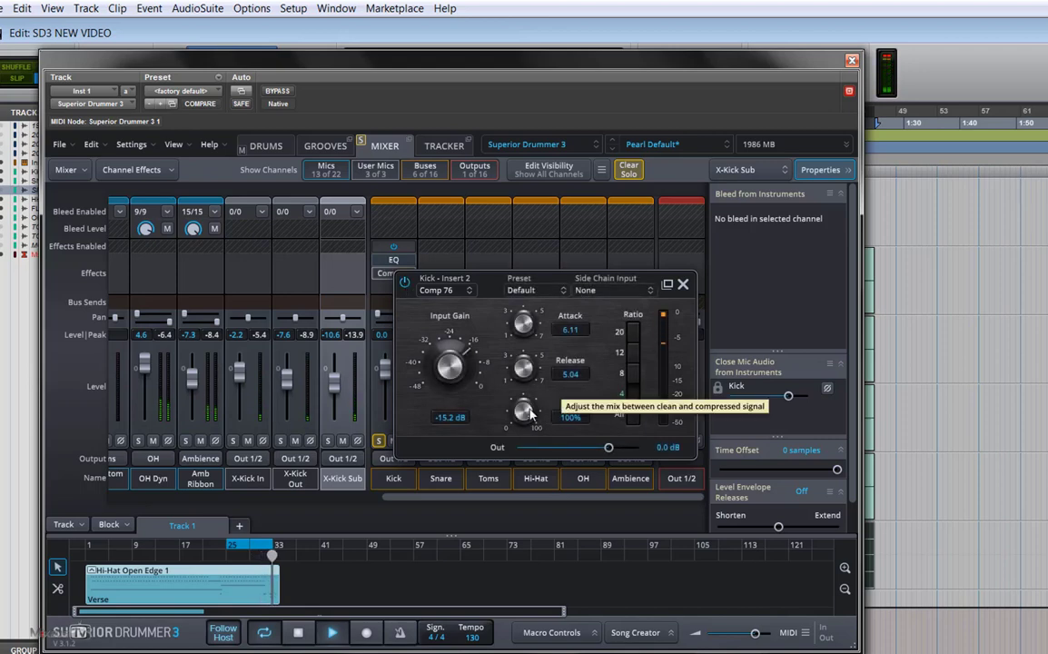
# - Close Comp 76, unsolo the Kick and toggle its effects off and back on
pyautogui.click(683, 283)
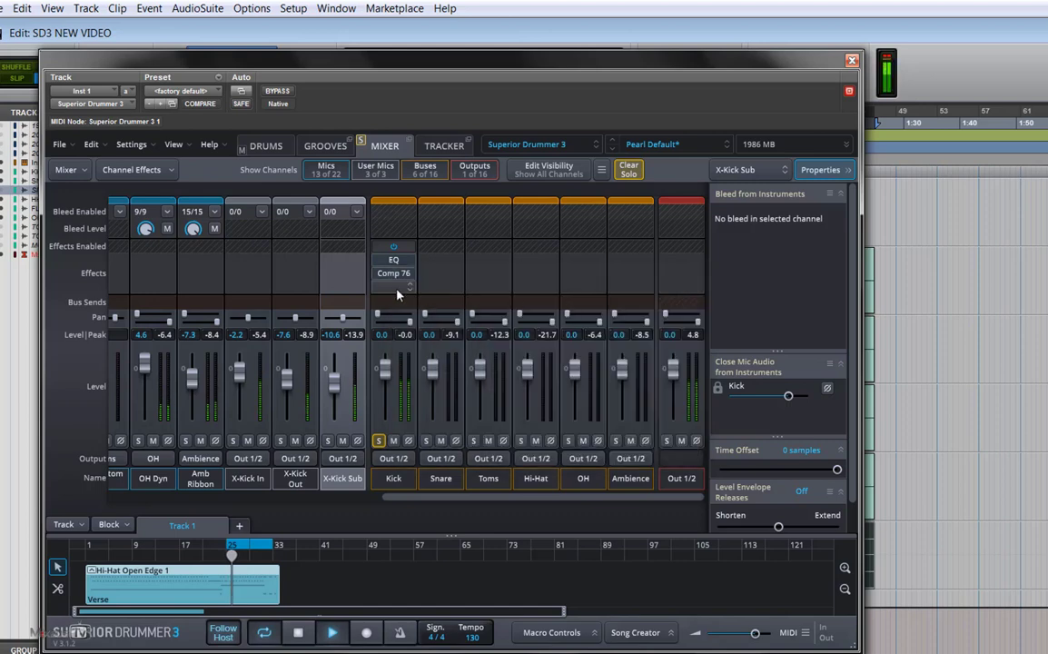
pyautogui.click(379, 441)
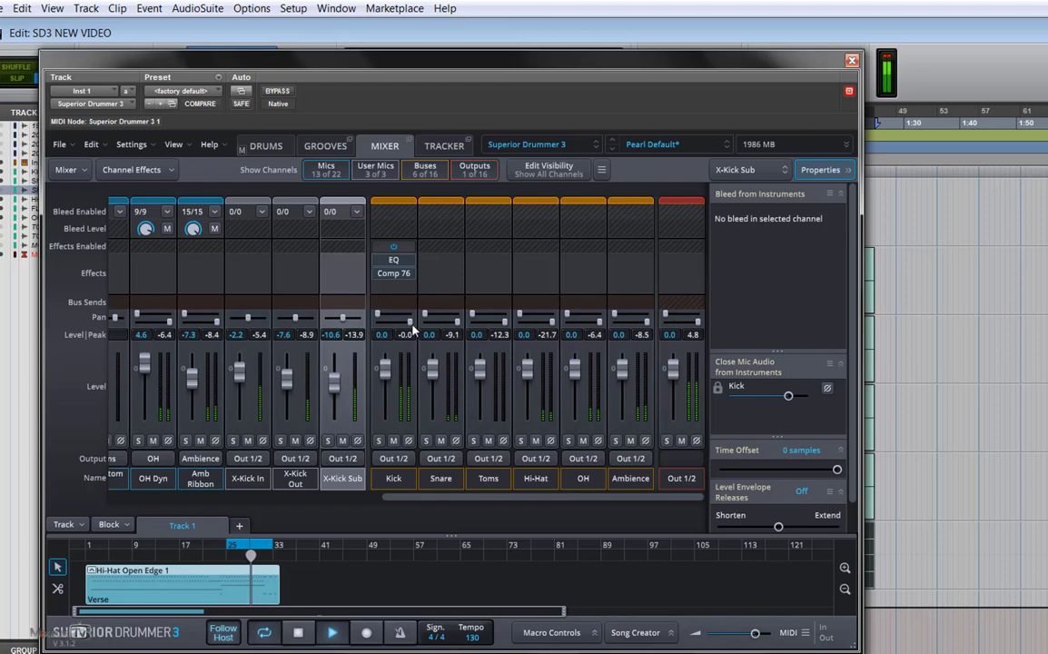
pyautogui.moveTo(384, 262)
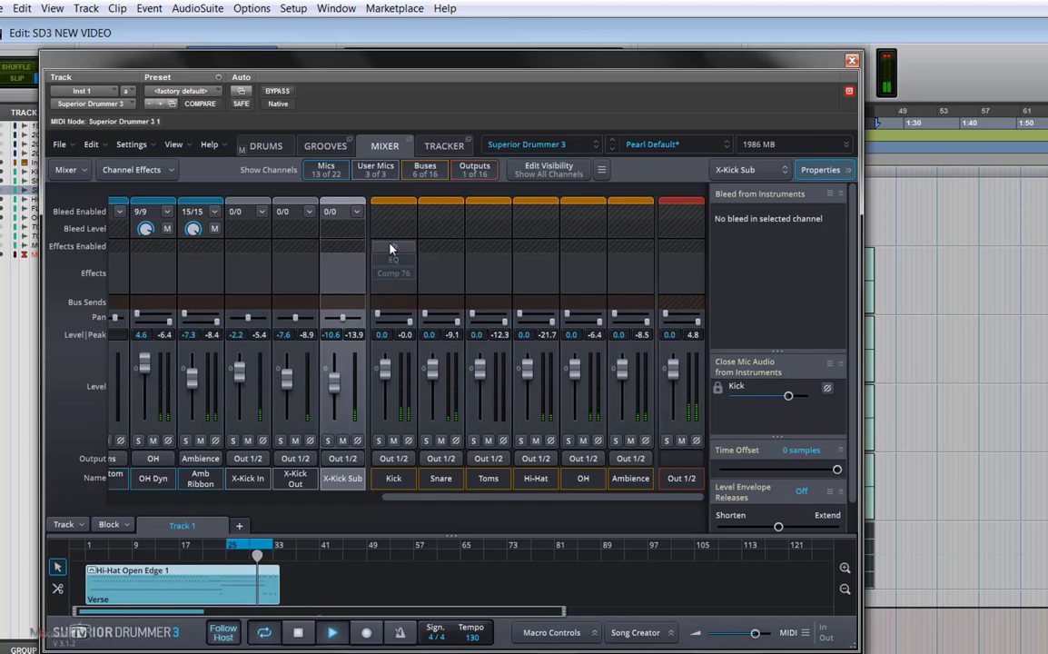
pyautogui.click(393, 246)
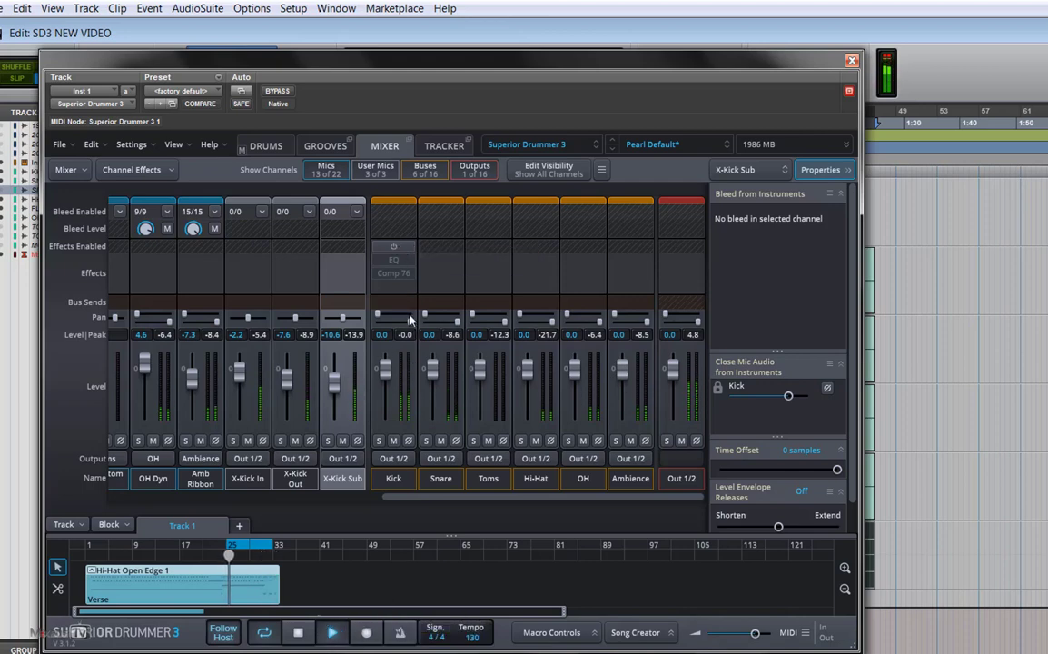
pyautogui.moveTo(410, 261)
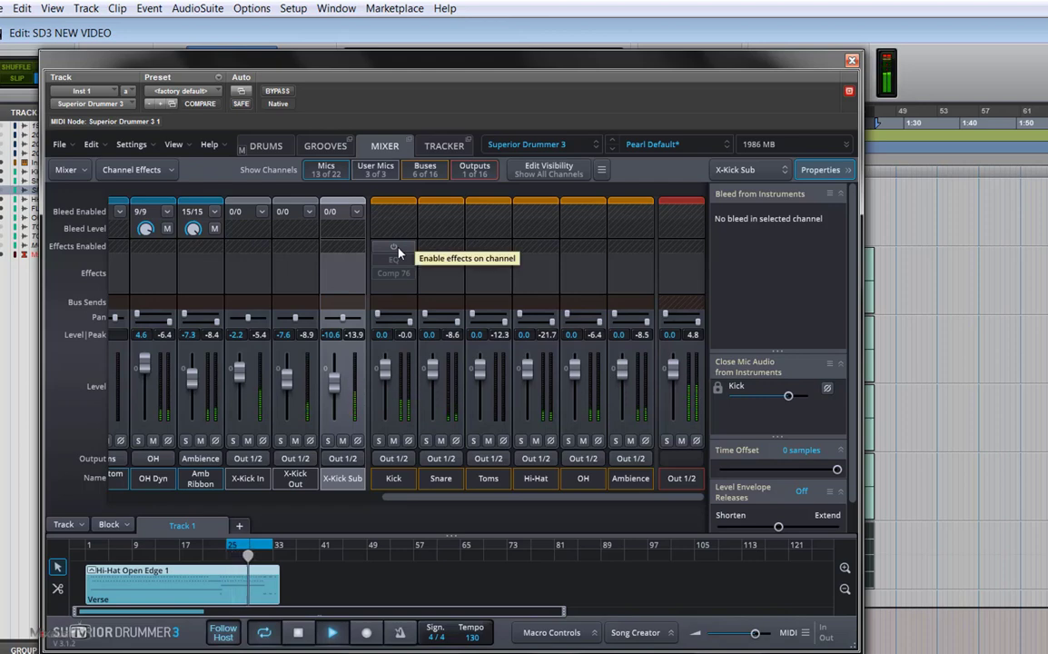
pyautogui.click(395, 249)
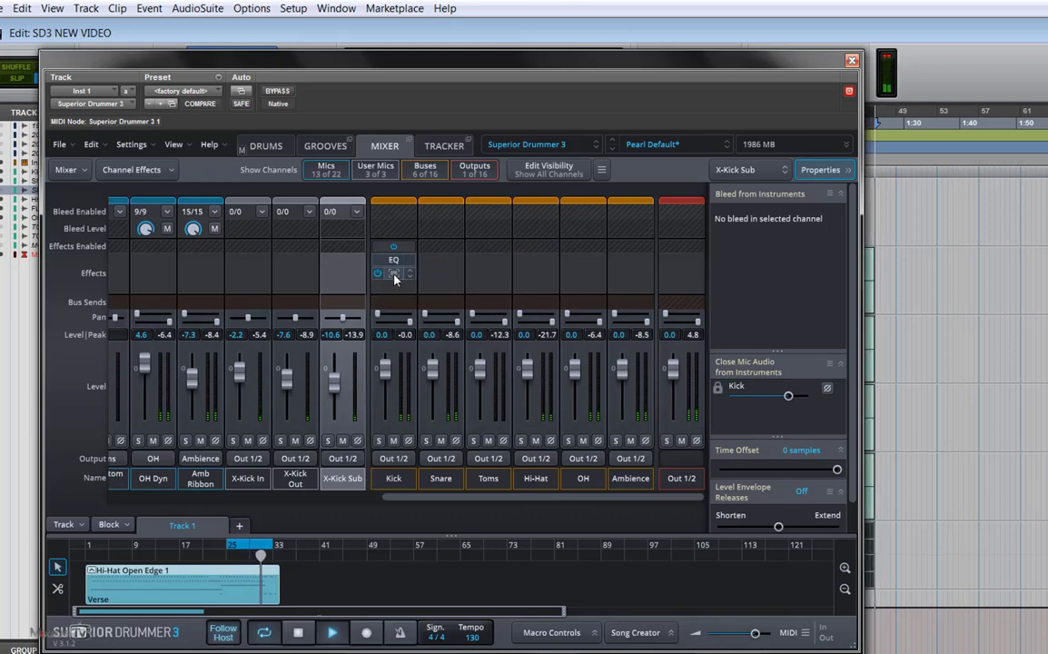
# - Shorten the Kick Comp 76 release to about 2.49 and close the plugin
pyautogui.click(395, 275)
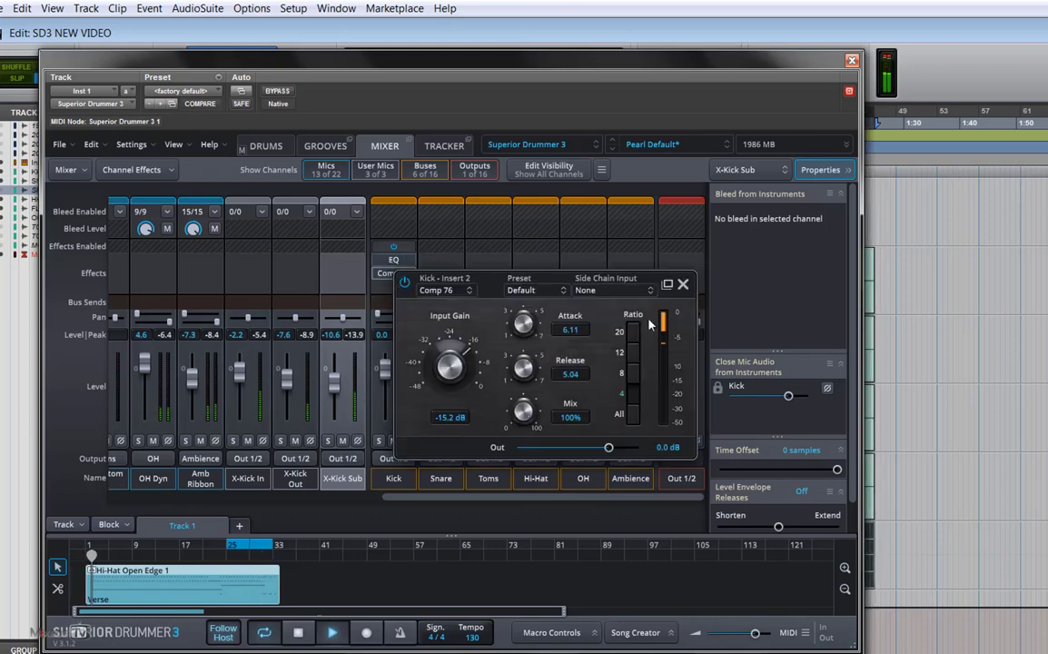
pyautogui.click(683, 283)
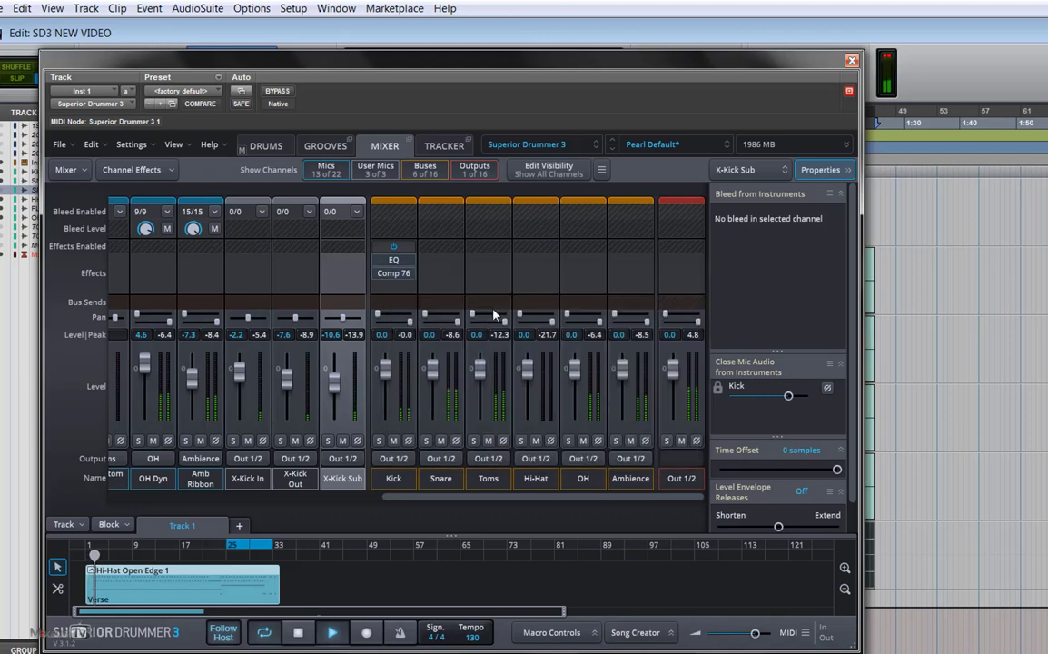
pyautogui.click(395, 275)
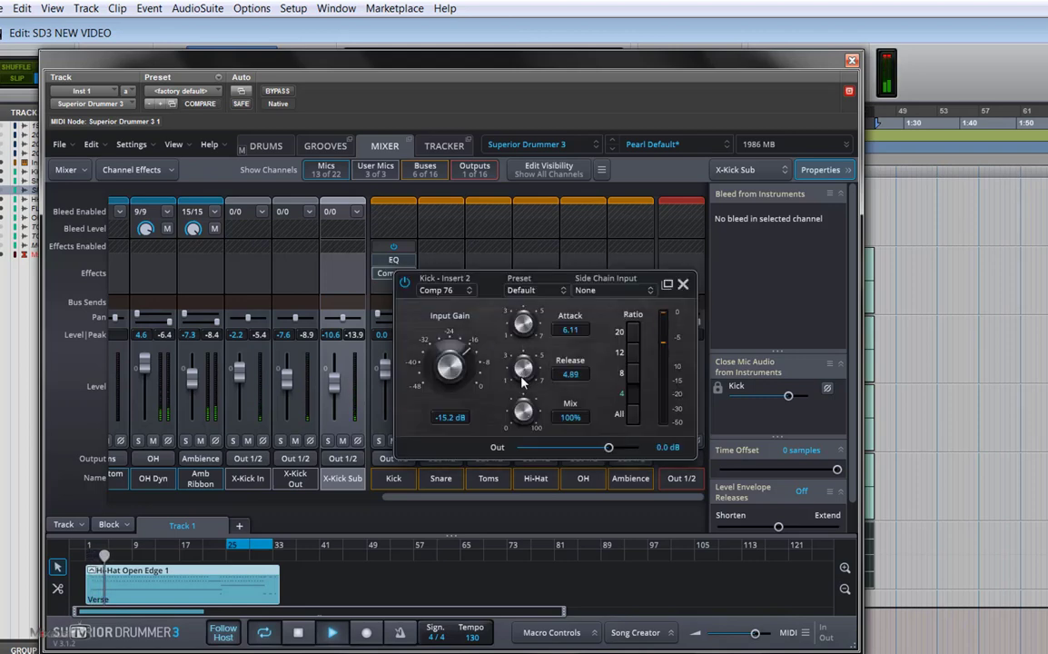
pyautogui.moveTo(523, 377); pyautogui.dragTo(520, 436)
pyautogui.click(683, 285)
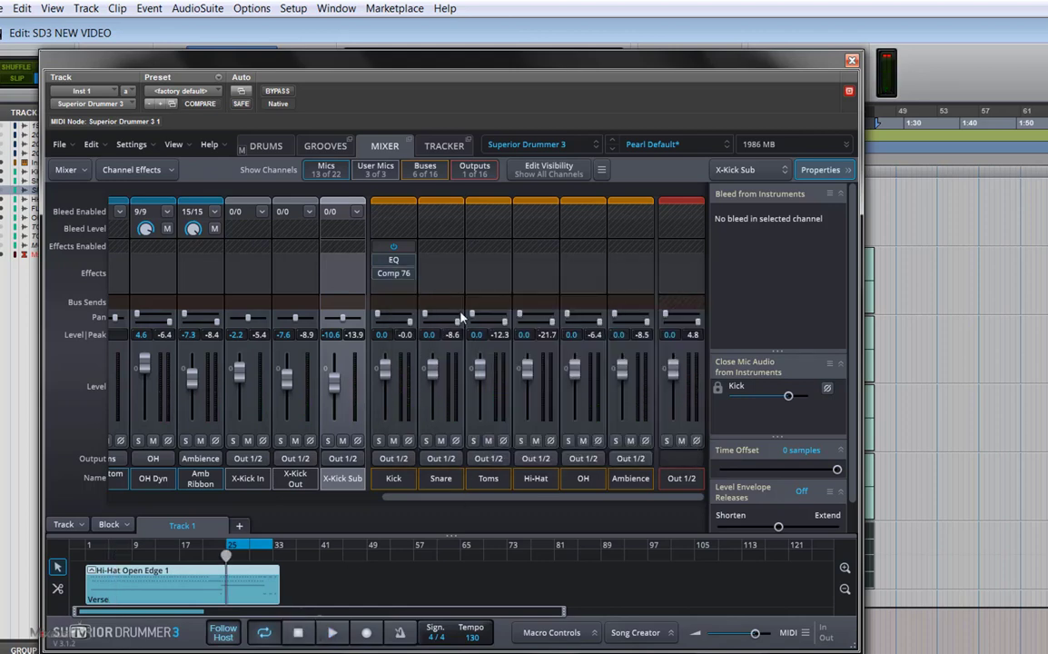
# - Add a Punch Exciter 361 as the Kick's third insert, replacing the Punch Exciter 180
pyautogui.click(406, 292)
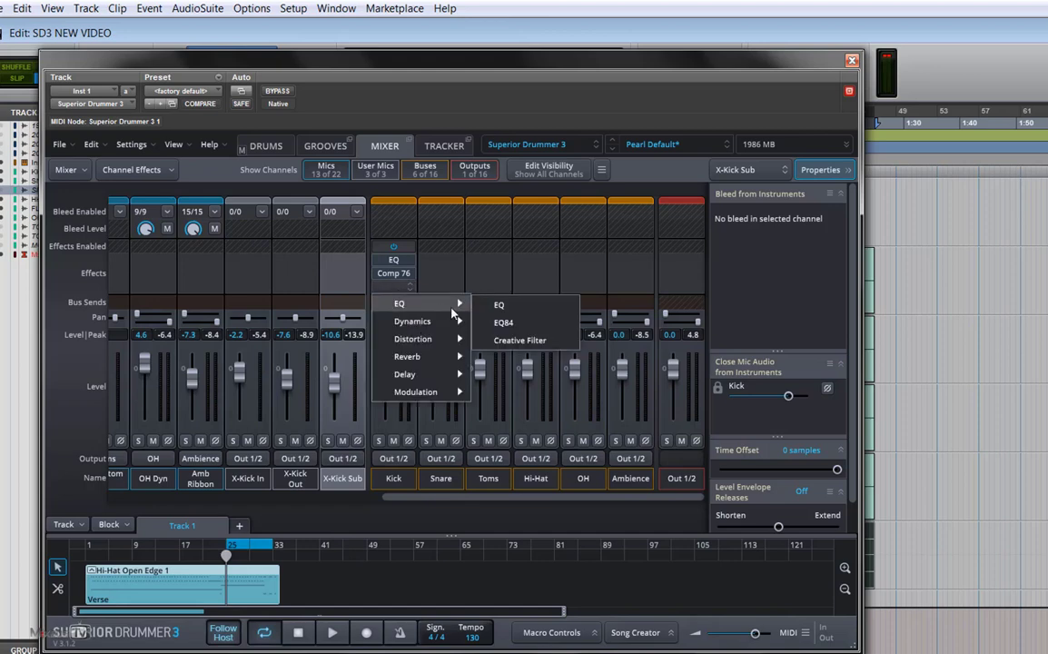
pyautogui.moveTo(453, 340)
pyautogui.moveTo(420, 322)
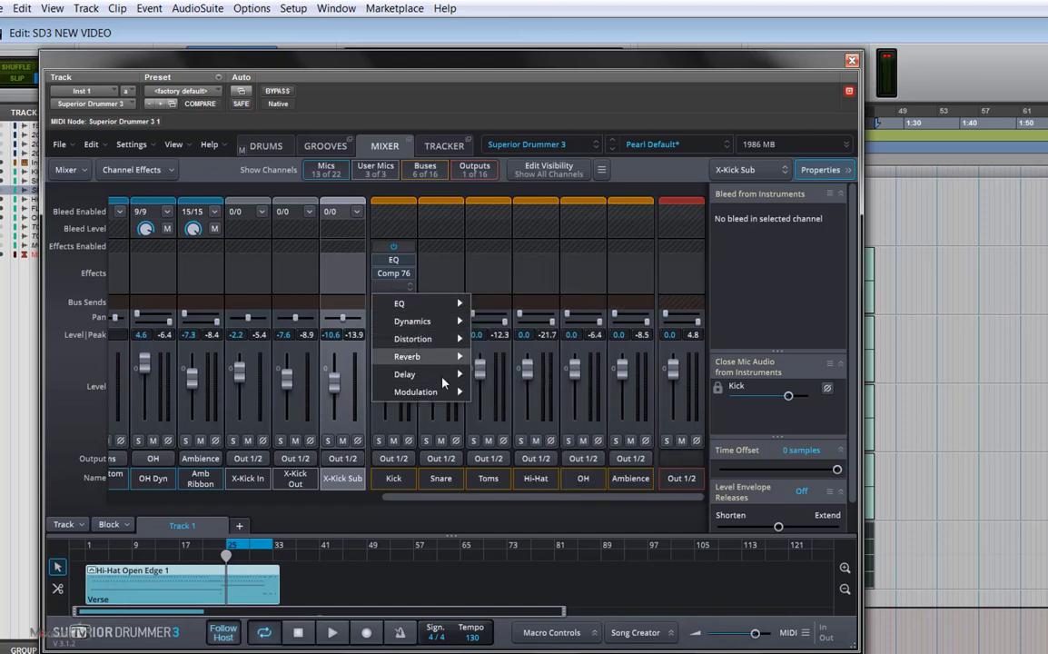
pyautogui.moveTo(446, 392)
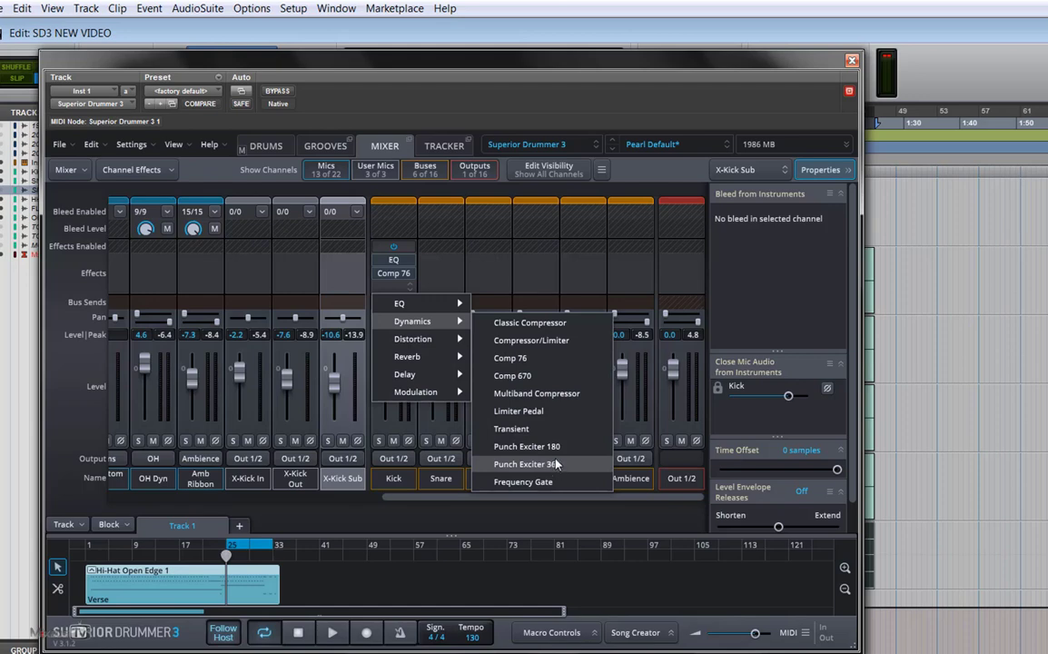
pyautogui.click(548, 446)
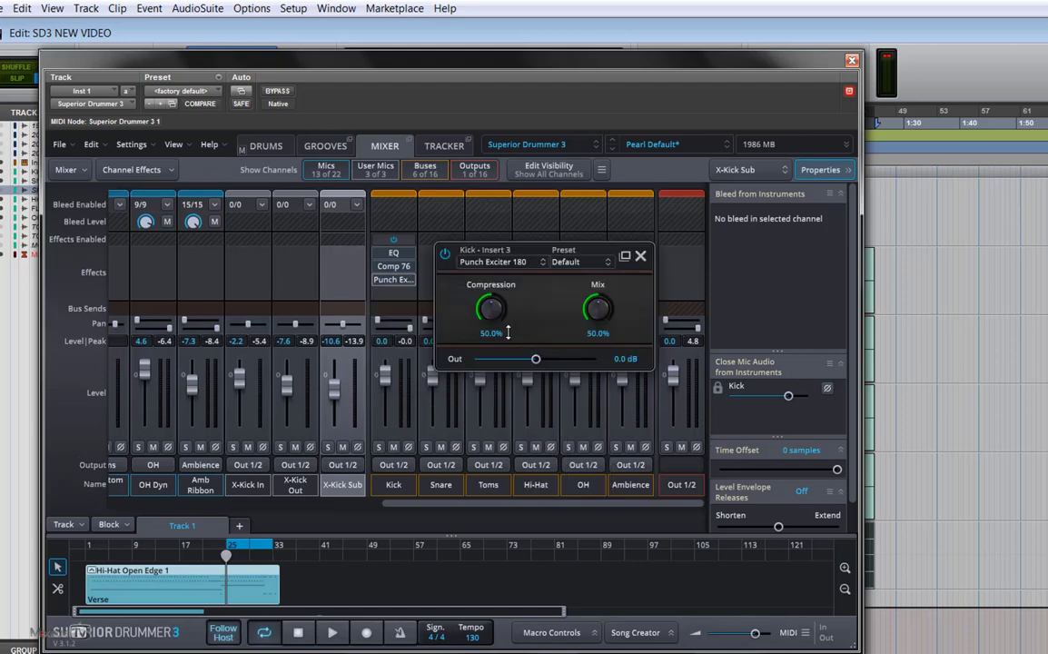
pyautogui.click(492, 261)
pyautogui.moveTo(498, 321)
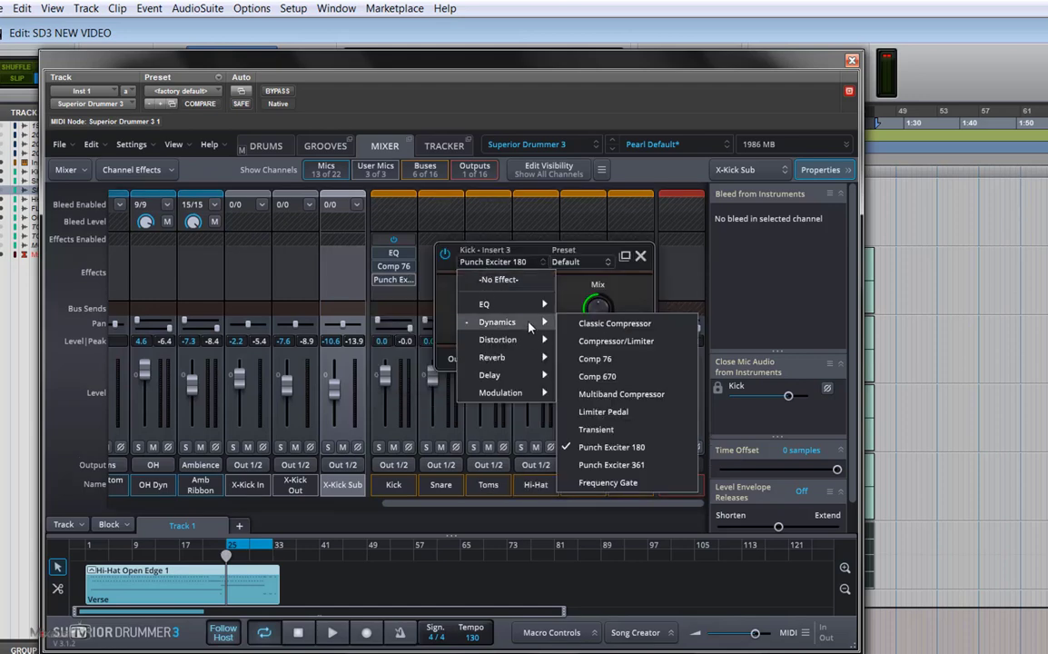
pyautogui.click(617, 466)
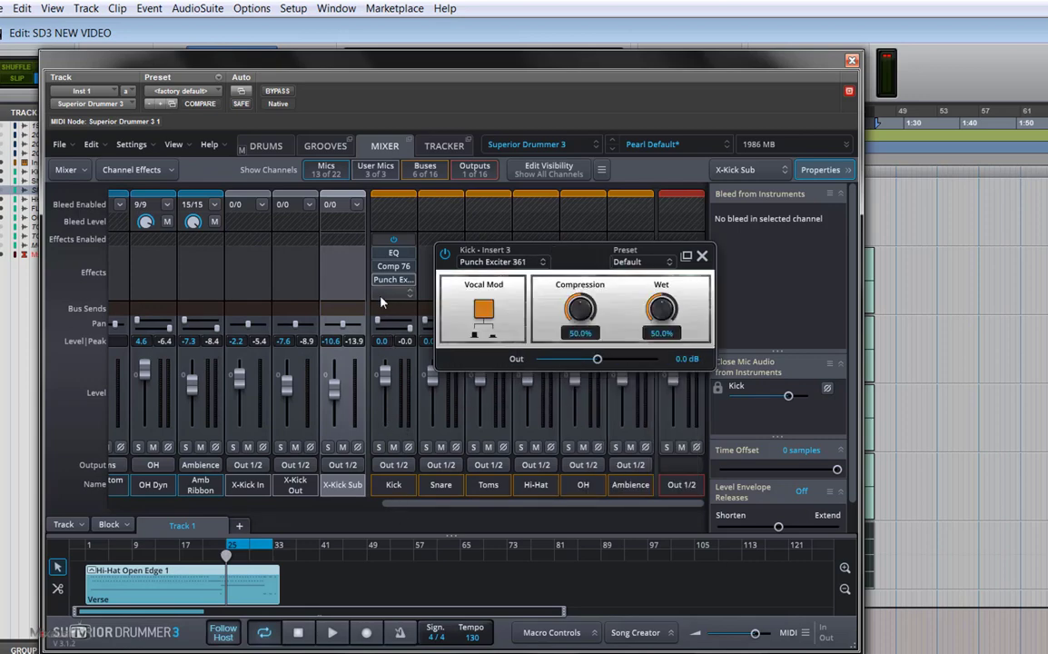
# - Solo and audition the Kick, setting Punch Exciter compression to 40% with Vocal Mod off
pyautogui.click(379, 447)
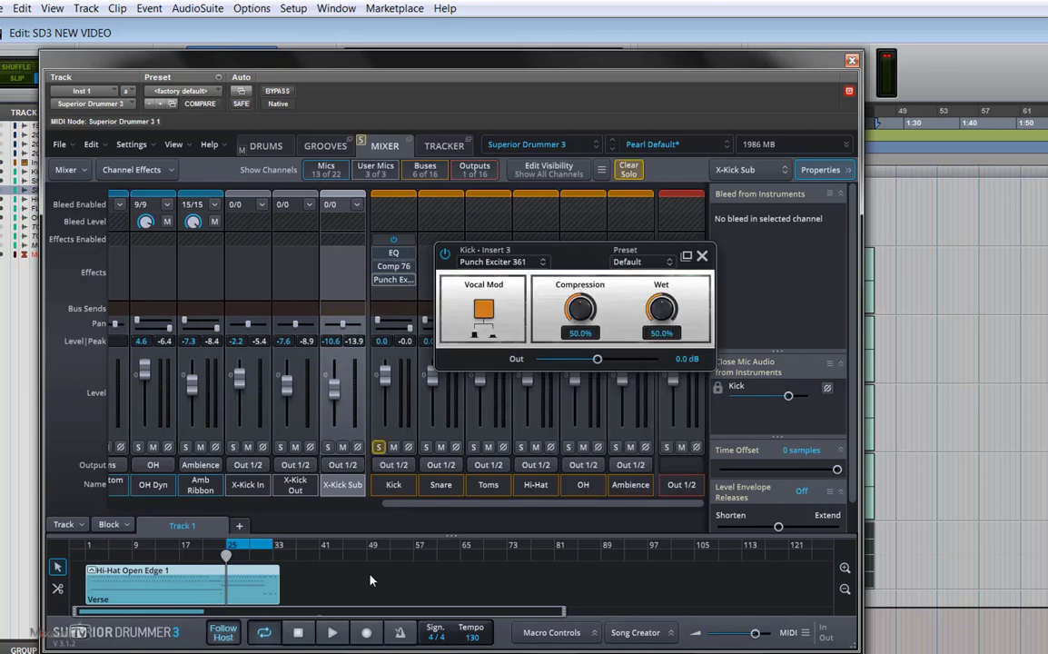
pyautogui.click(334, 636)
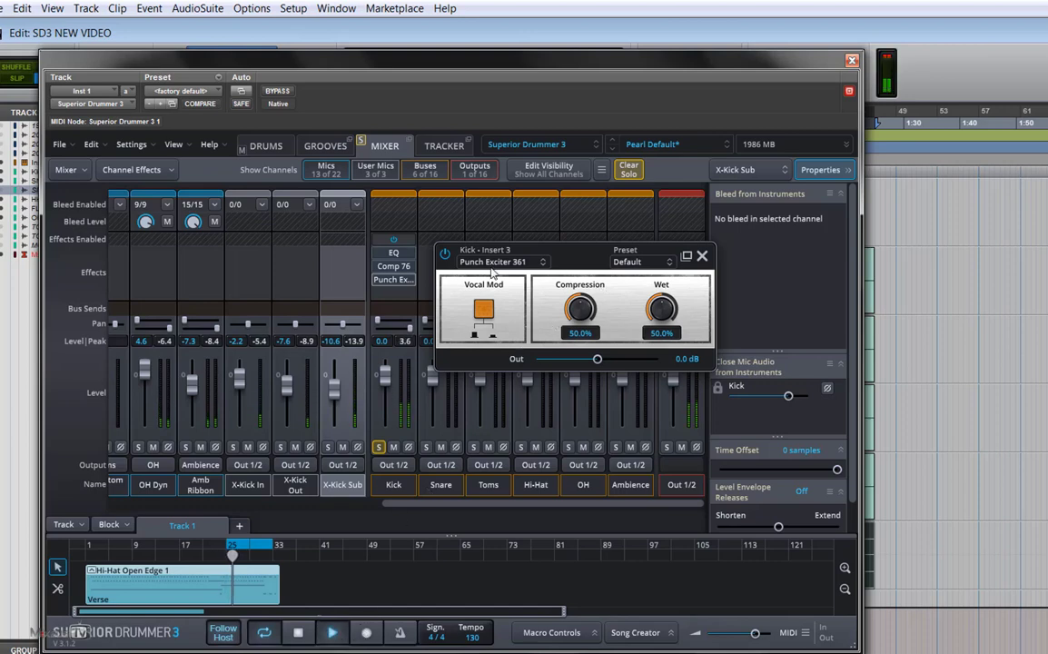
pyautogui.click(446, 255)
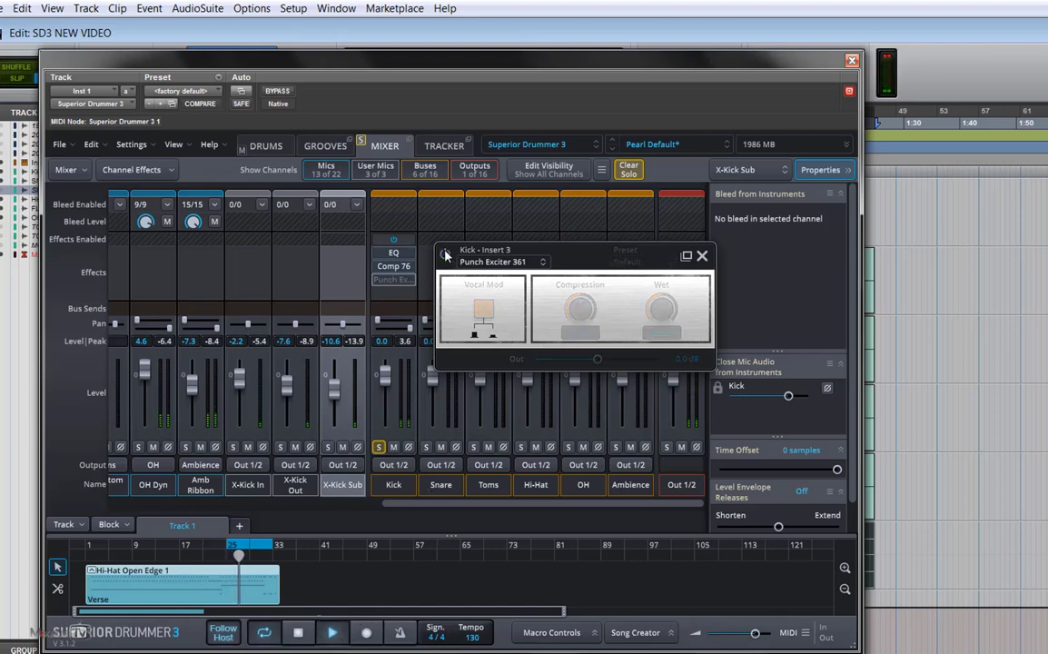
pyautogui.click(446, 255)
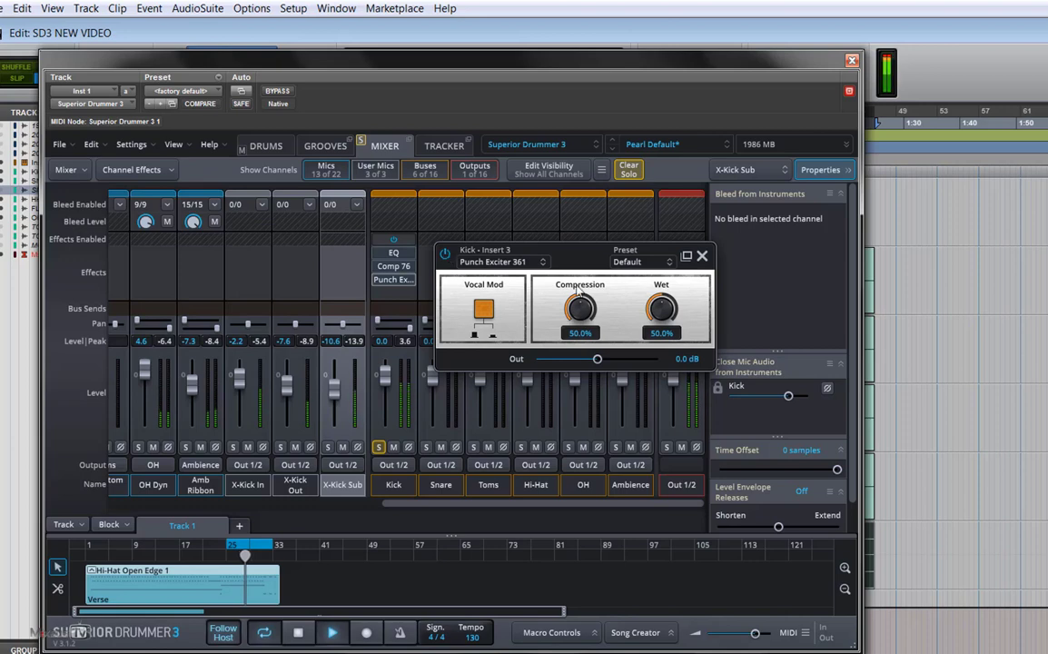
pyautogui.moveTo(583, 309); pyautogui.dragTo(576, 348)
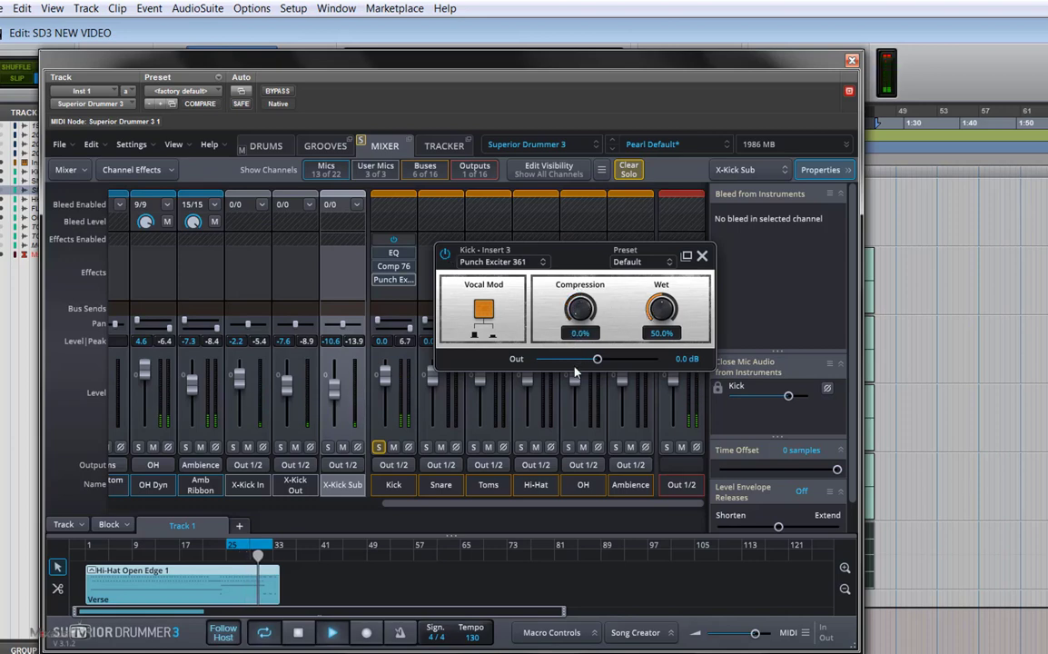
pyautogui.click(487, 313)
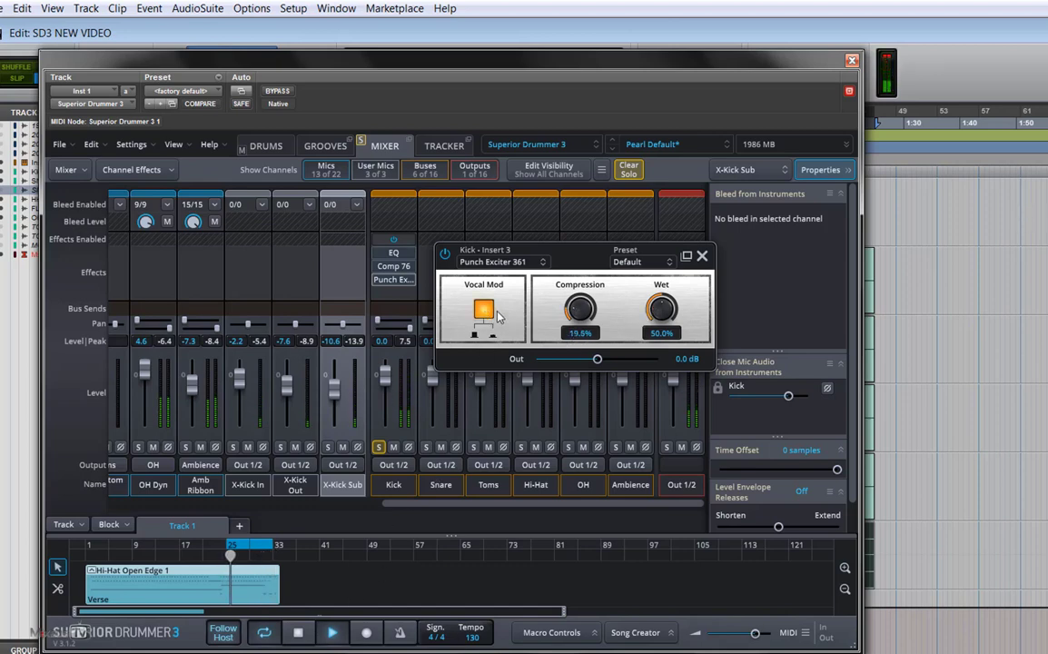
pyautogui.click(490, 316)
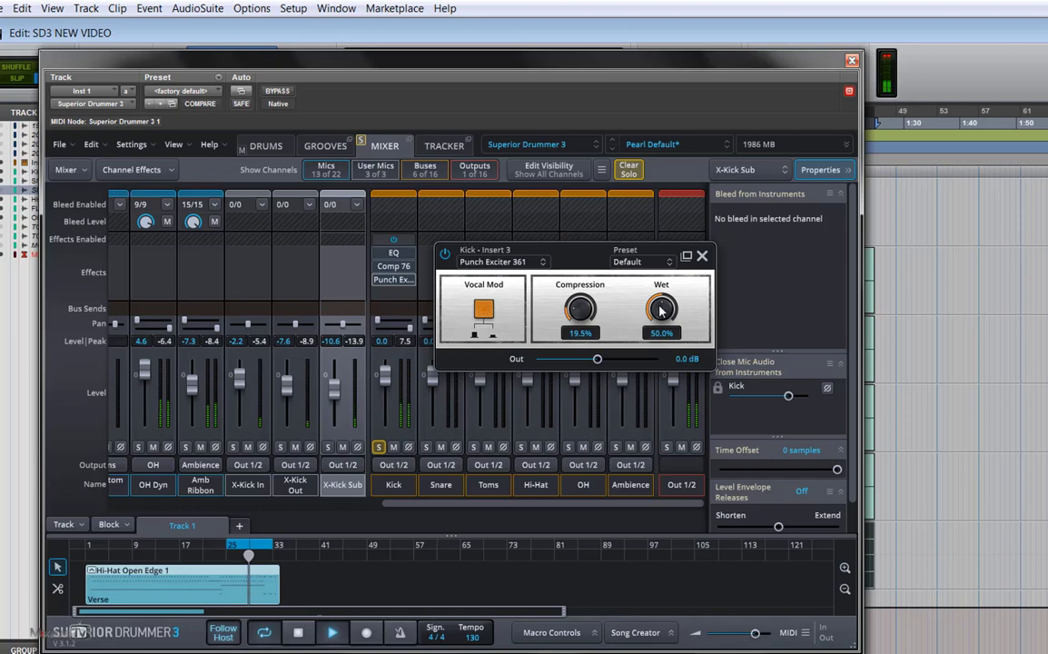
pyautogui.moveTo(581, 308); pyautogui.dragTo(584, 291)
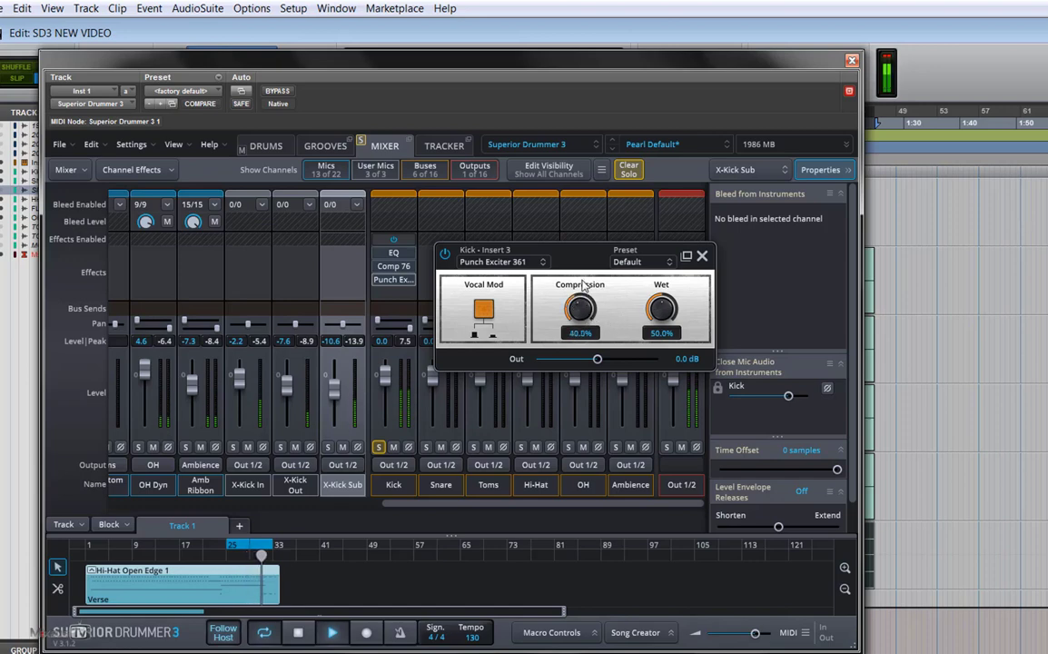
# - Unsolo the Kick and raise its fader to about -8.3 dB
pyautogui.rightClick(383, 385)
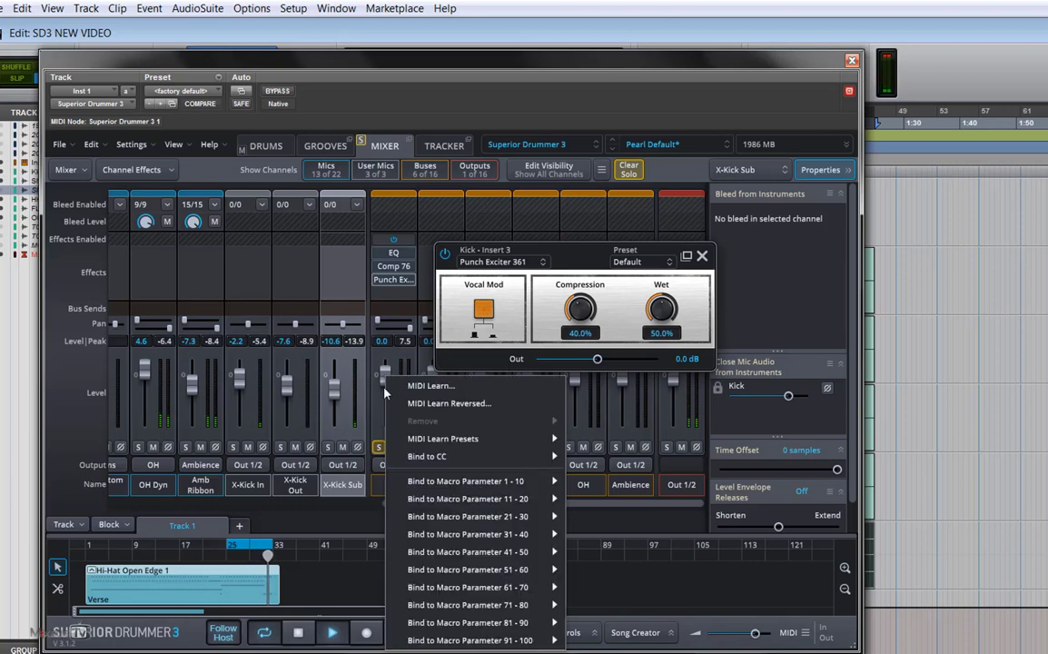
pyautogui.click(380, 392)
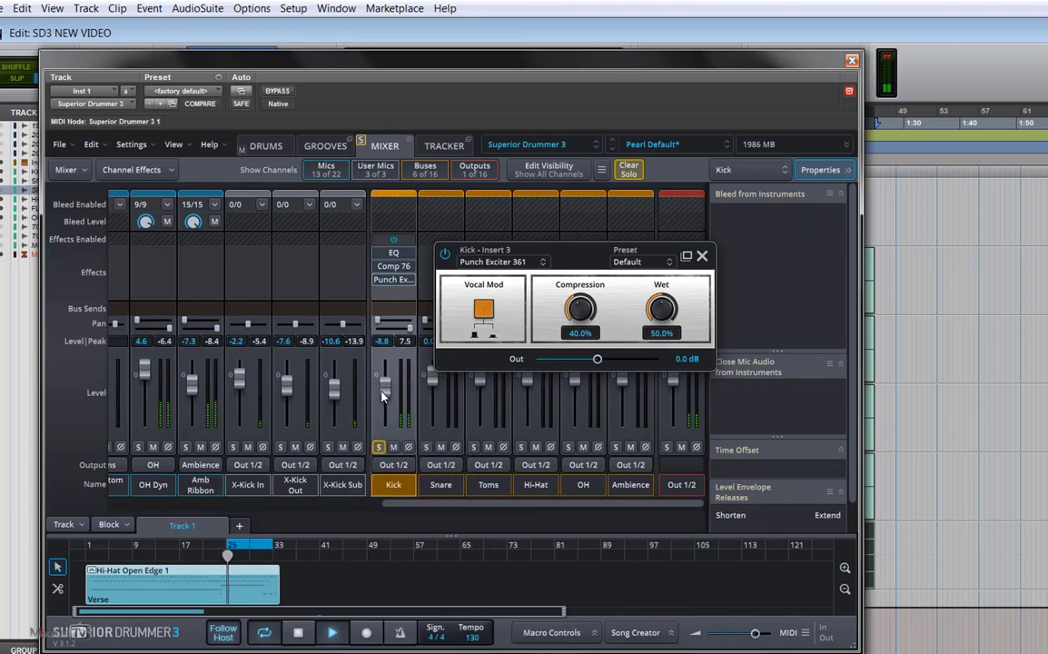
pyautogui.click(379, 447)
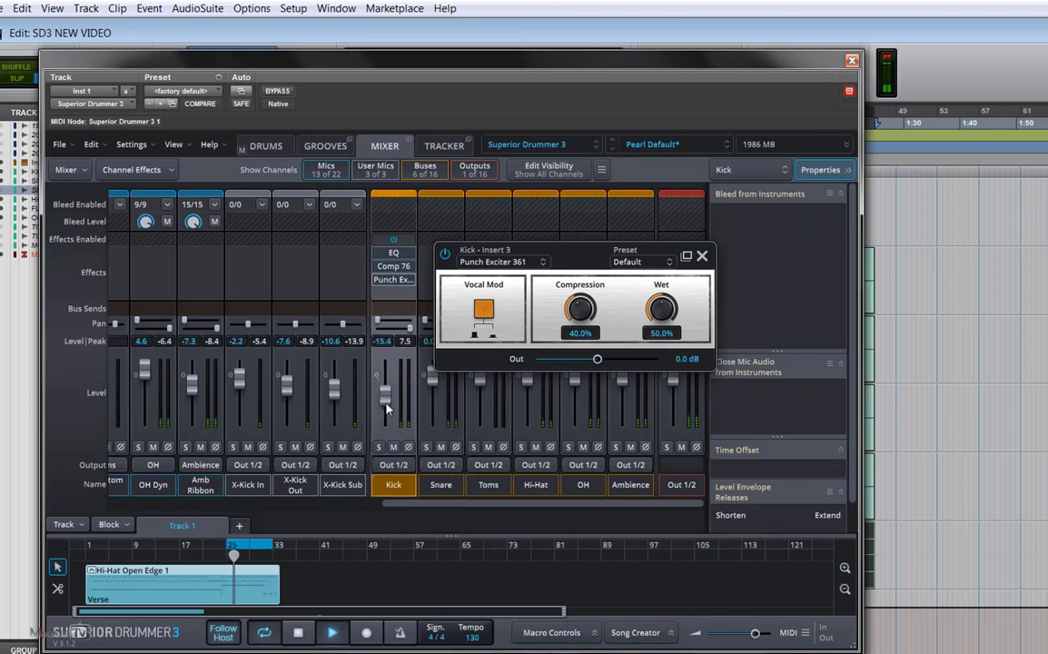
pyautogui.moveTo(388, 405); pyautogui.dragTo(387, 396)
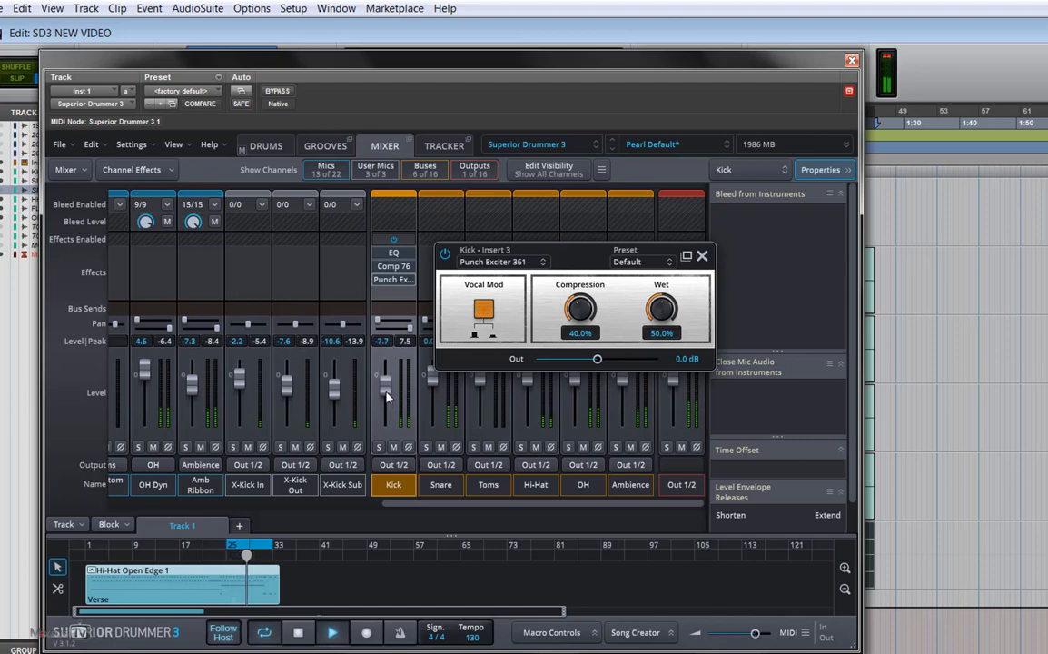
pyautogui.moveTo(386, 397); pyautogui.dragTo(386, 396)
pyautogui.scroll(-3, 386, 397)
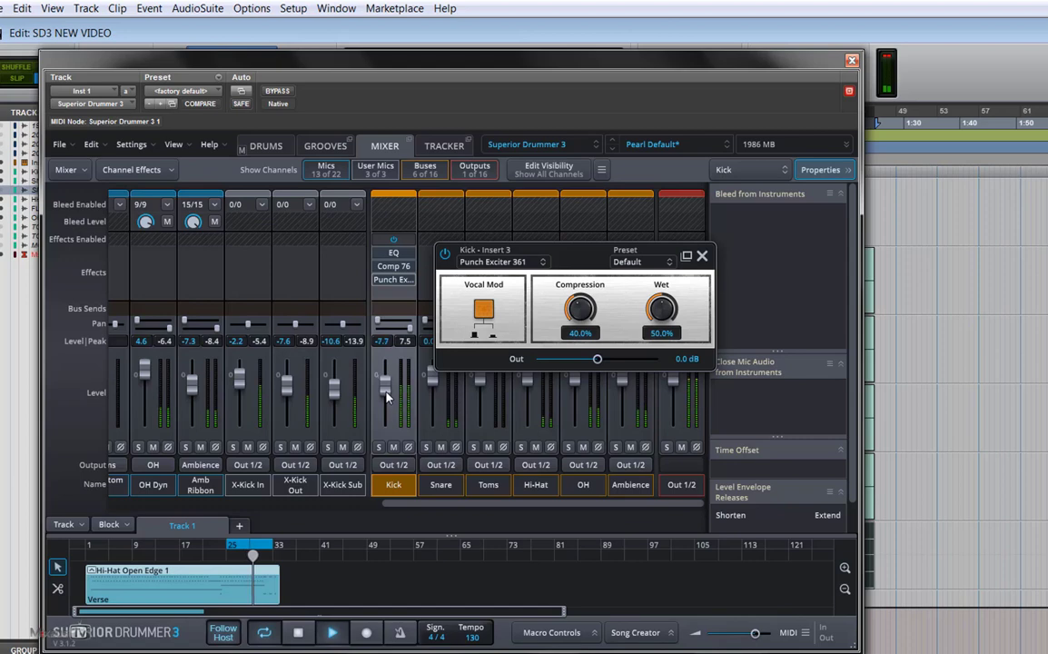
pyautogui.scroll(1, 386, 397)
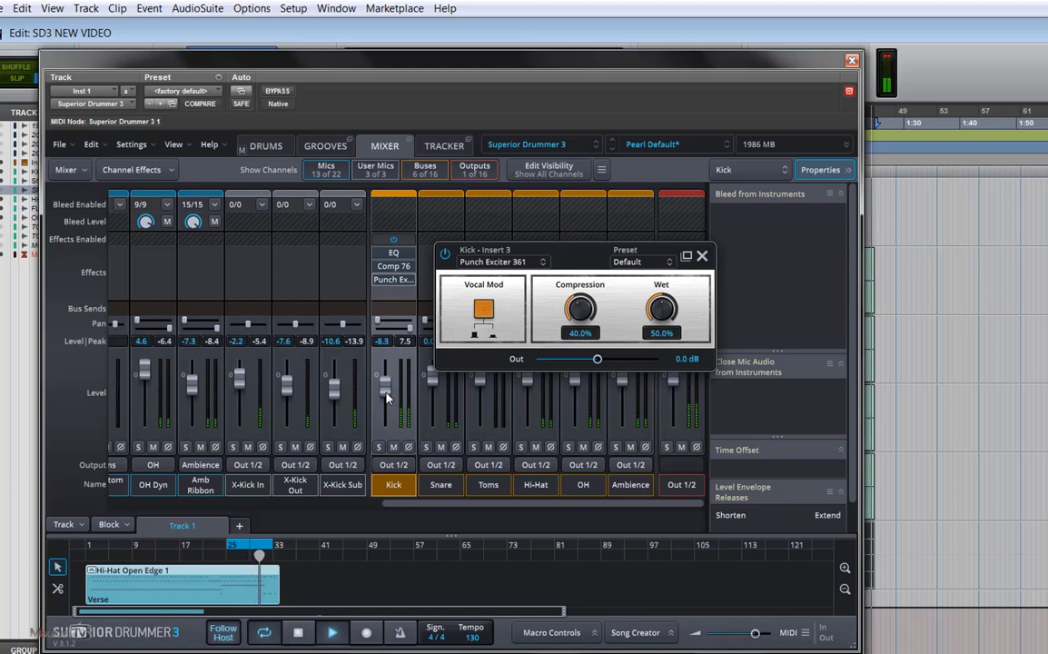
# - Close the Kick's Punch Exciter window and stop playback at bar 25
pyautogui.click(702, 256)
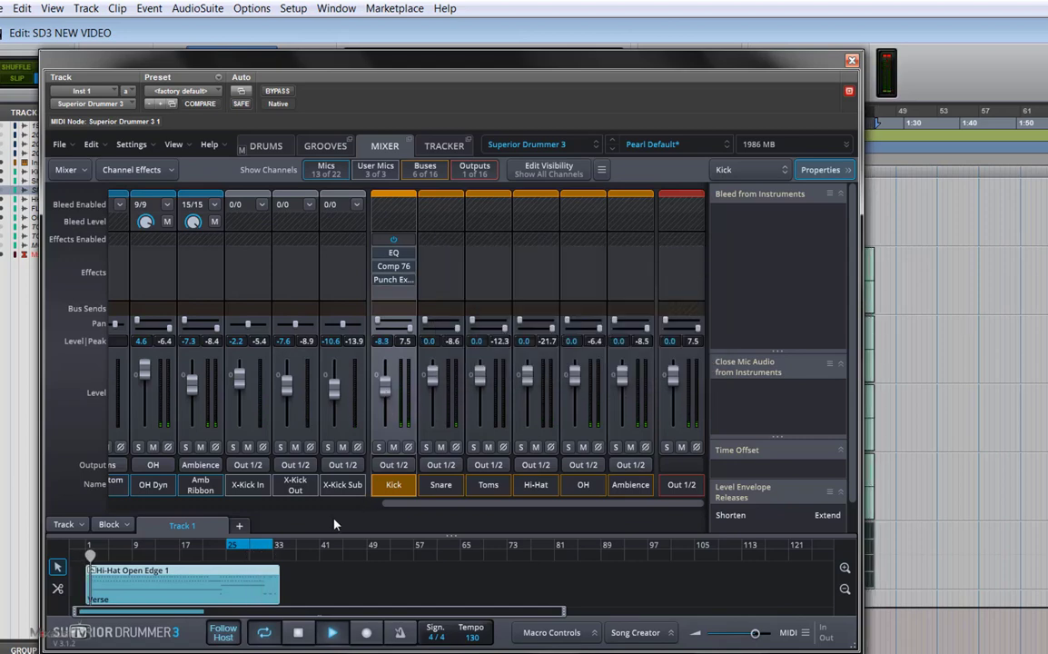
pyautogui.click(227, 552)
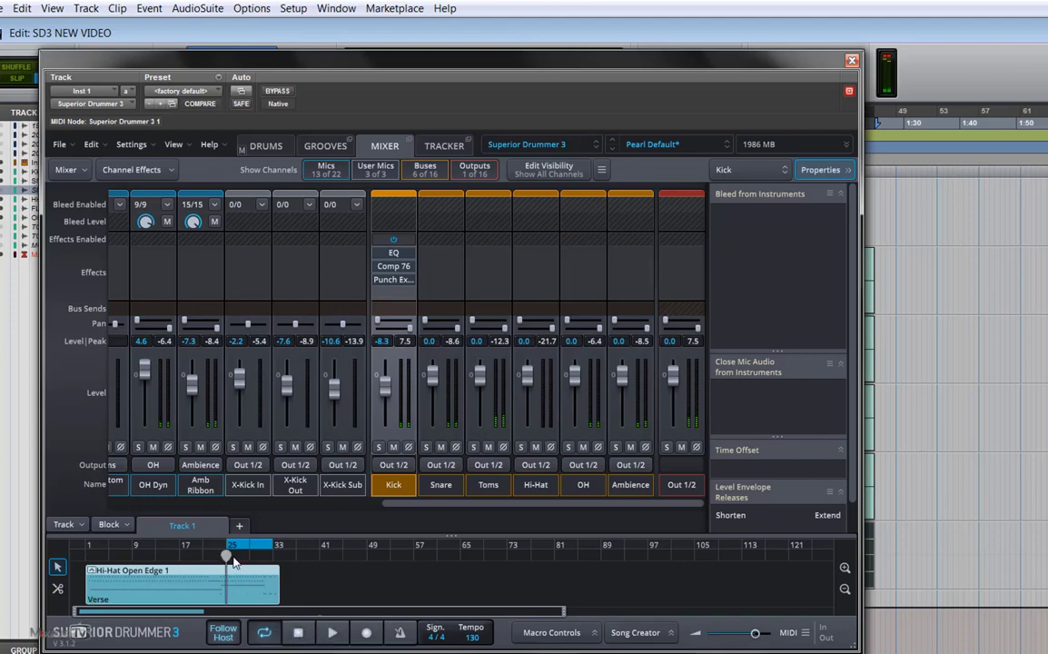
pyautogui.hscroll(-5, 218, 202)
# - Stack an 8x14" Ludwig Coliseum snare from the Core Library onto the snare's Center hits
pyautogui.click(265, 148)
pyautogui.click(295, 372)
pyautogui.rightClick(304, 393)
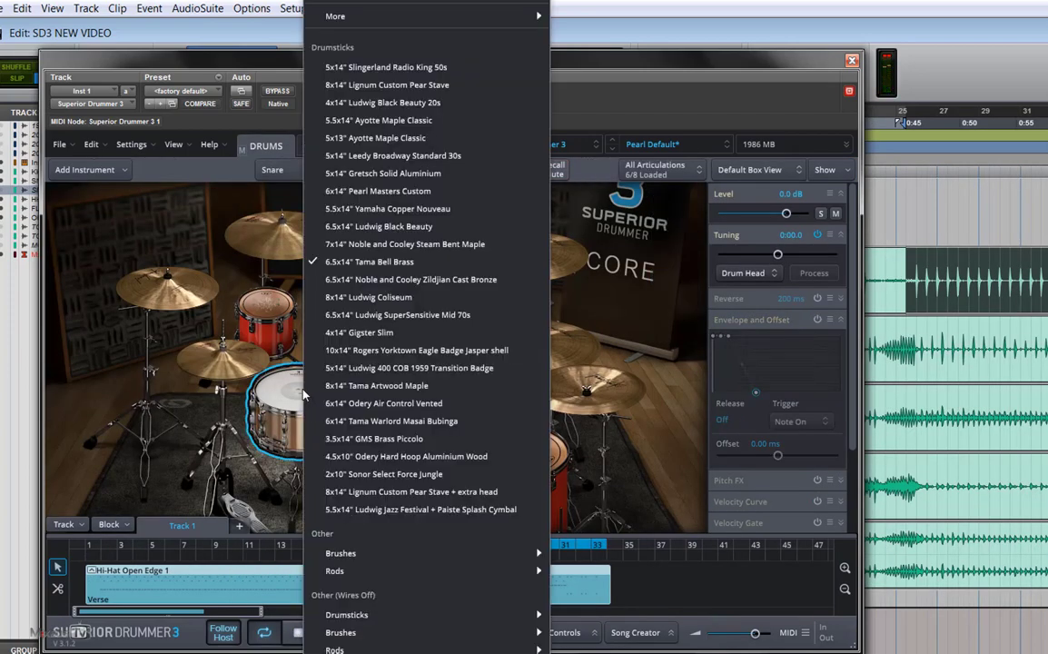
pyautogui.moveTo(527, 20)
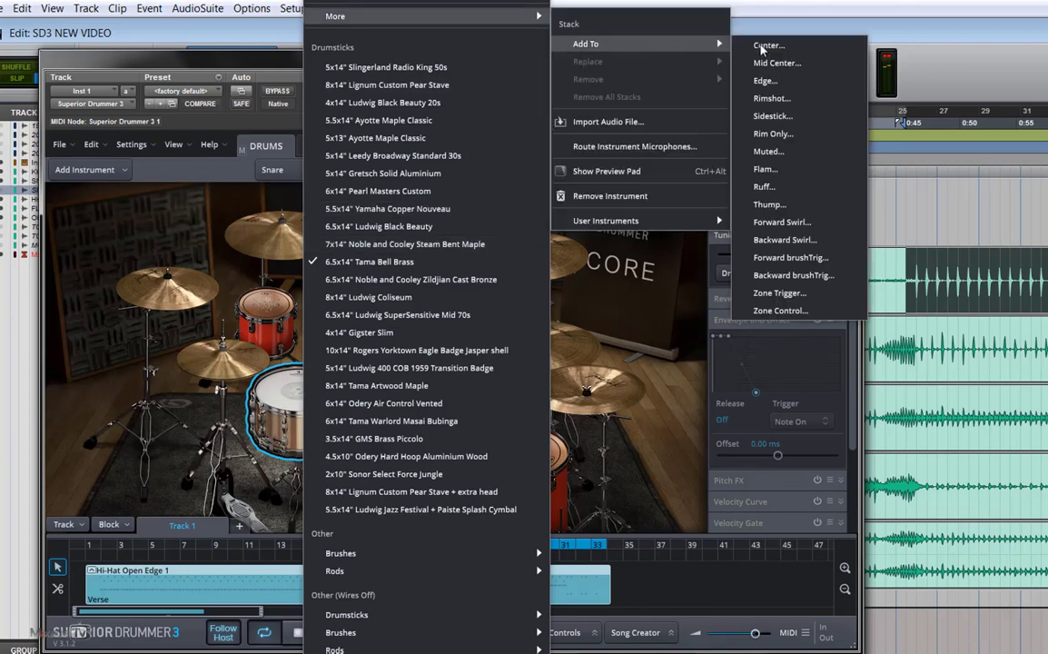
pyautogui.click(705, 42)
pyautogui.scroll(-3, 186, 272)
pyautogui.click(137, 261)
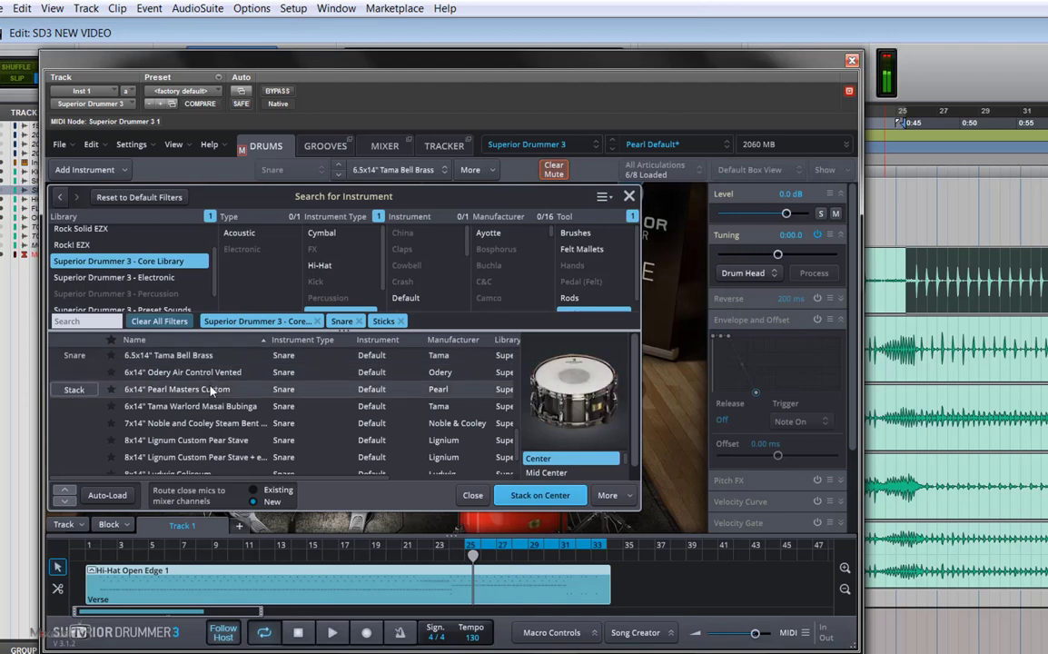
pyautogui.scroll(-1, 205, 443)
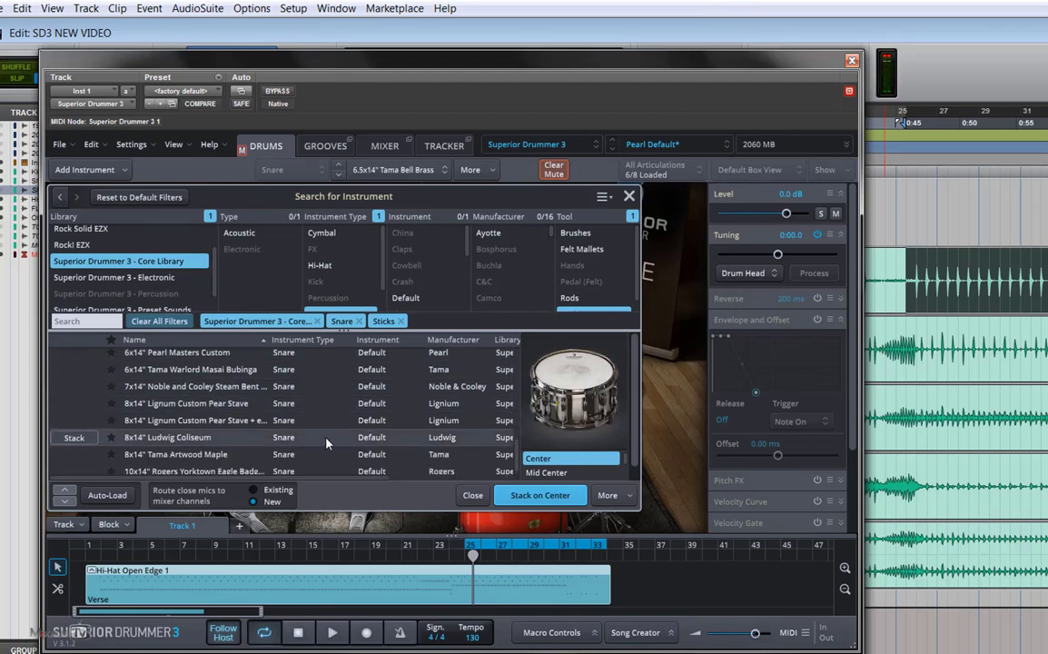
pyautogui.click(550, 500)
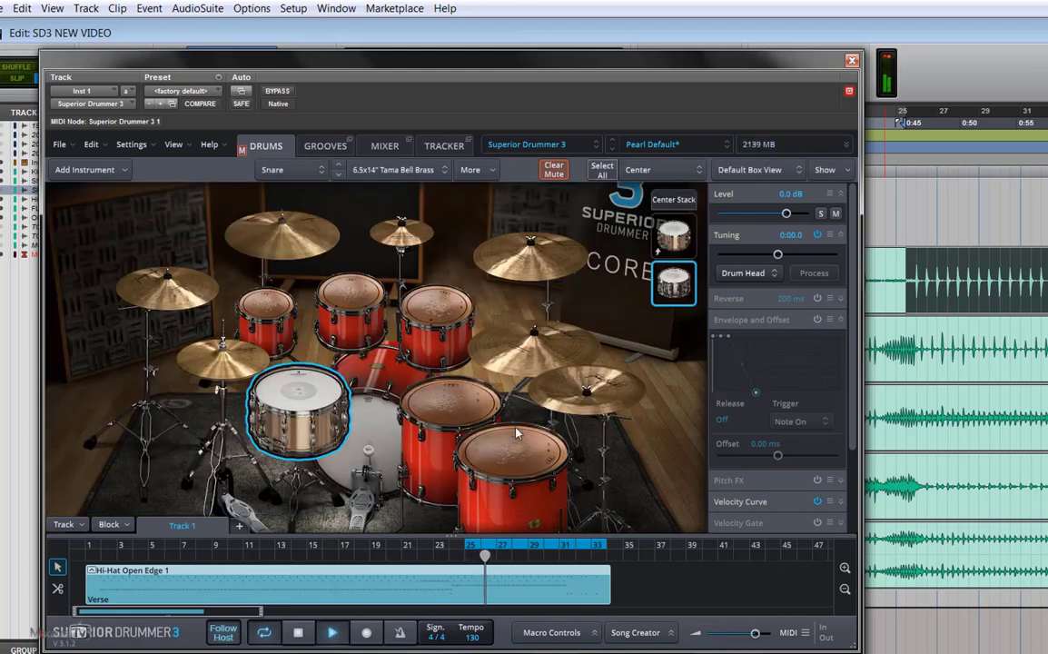
# - Unmute the snare, stop playback and return to the Mixer
pyautogui.click(837, 216)
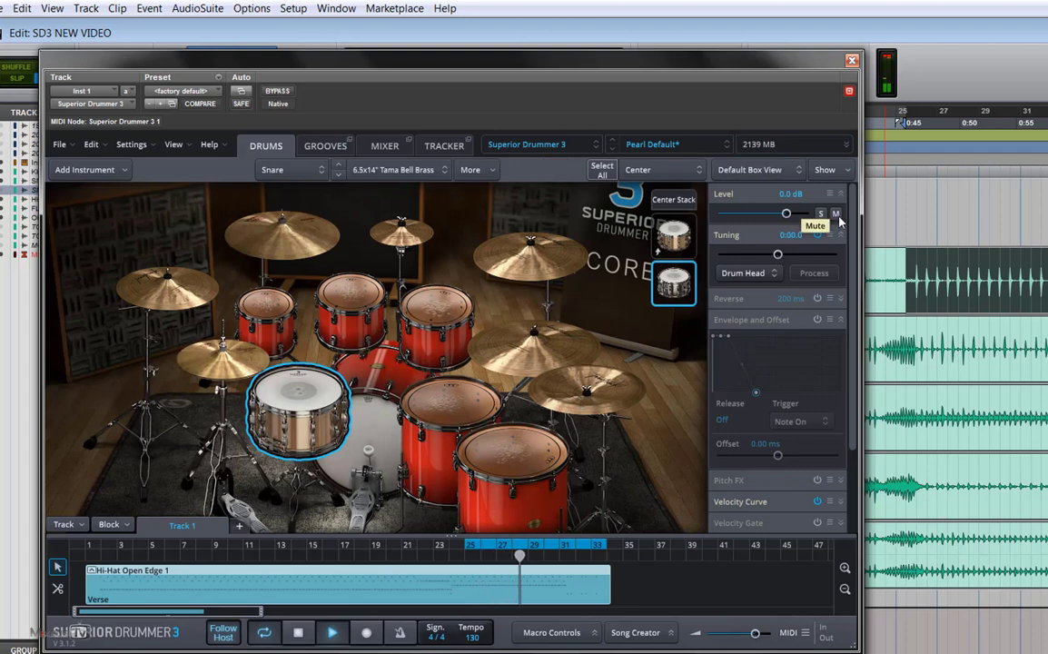
pyautogui.click(299, 633)
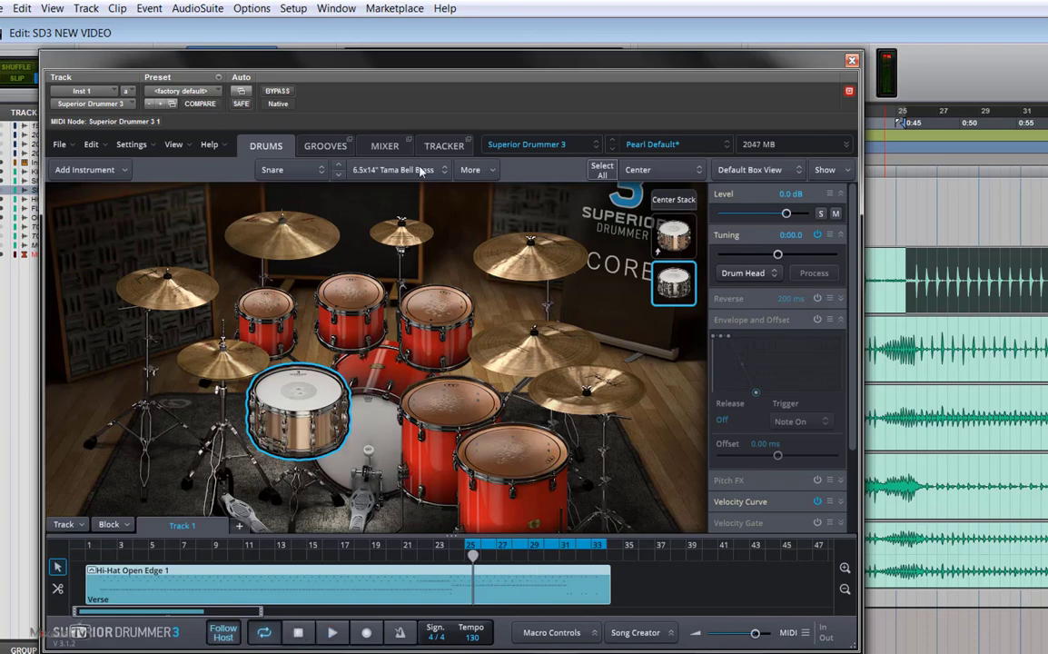
pyautogui.click(385, 148)
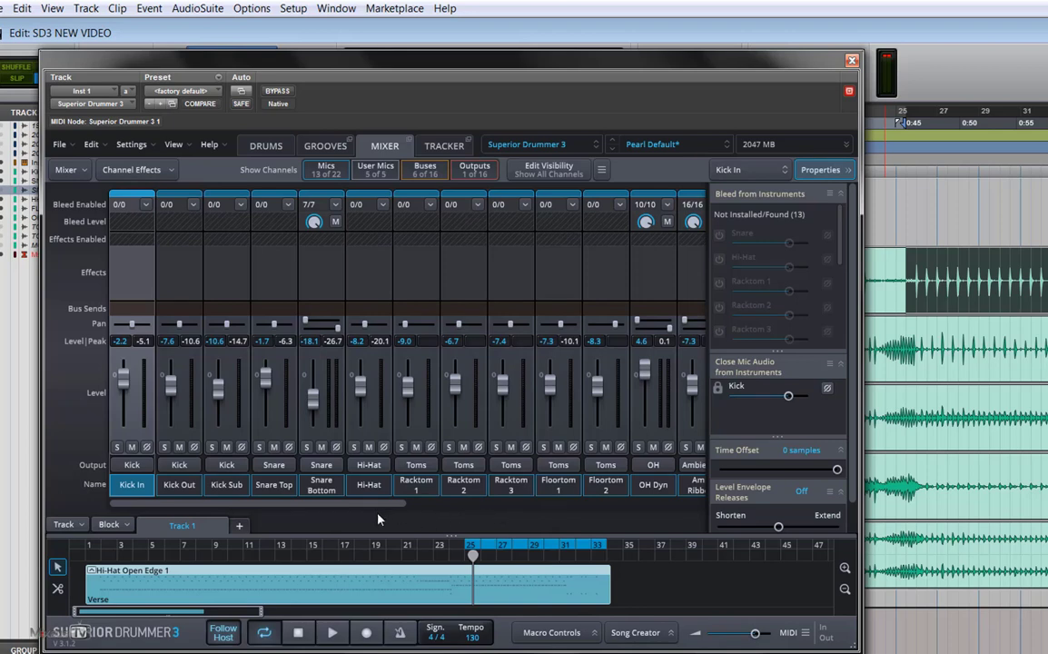
# - Solo the Amb Ribbon channel and audition it during playback
pyautogui.moveTo(177, 504); pyautogui.dragTo(368, 520)
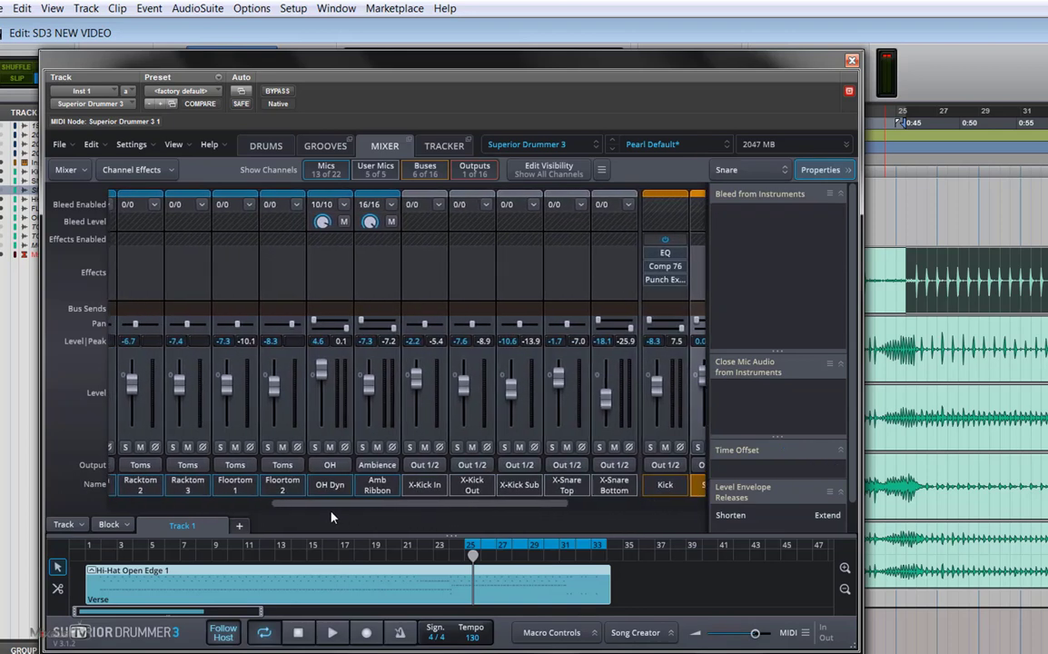
pyautogui.hscroll(1, 331, 517)
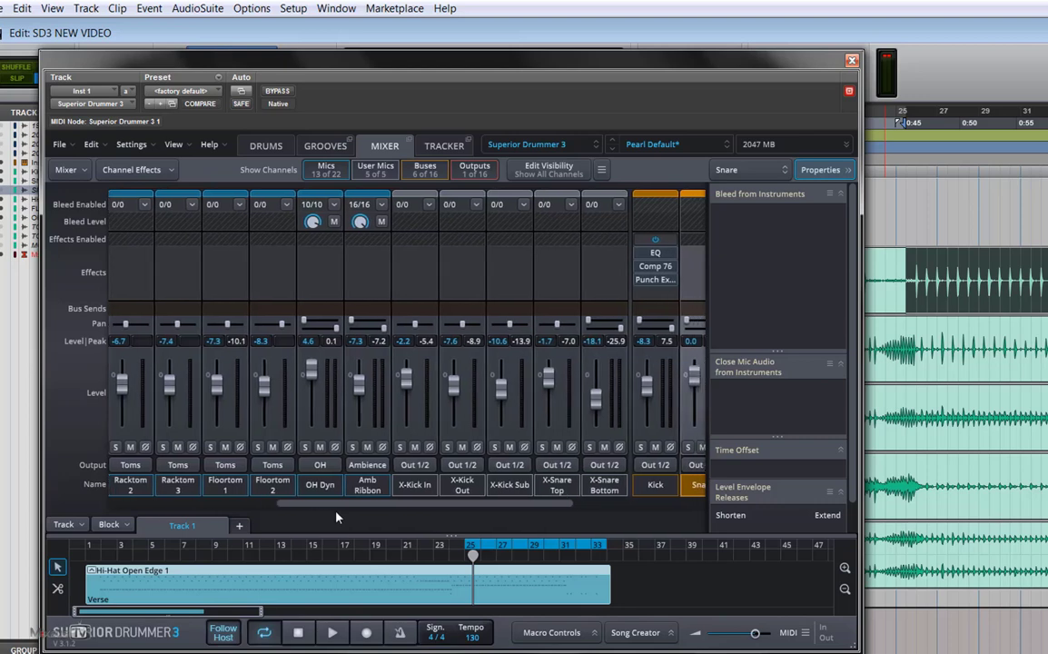
pyautogui.click(335, 633)
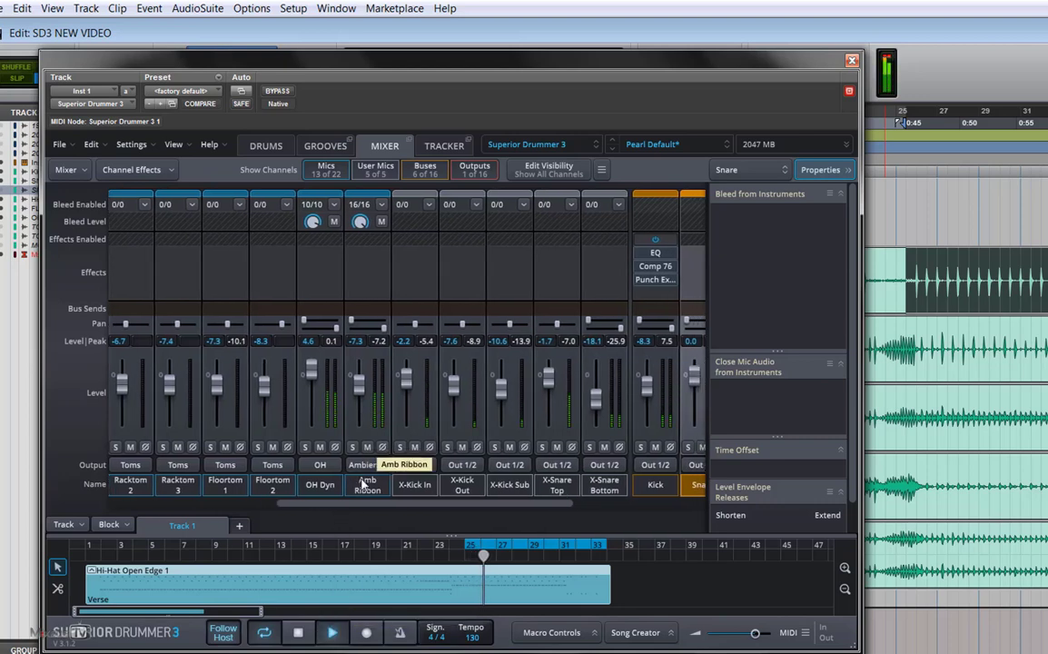
pyautogui.click(333, 632)
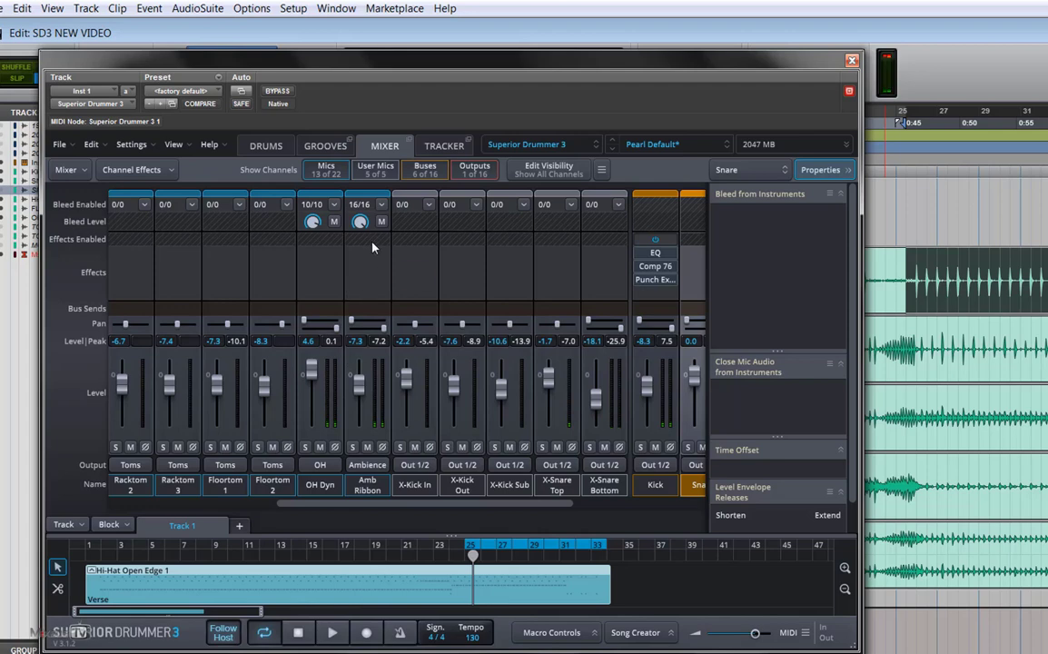
pyautogui.click(369, 491)
pyautogui.click(355, 449)
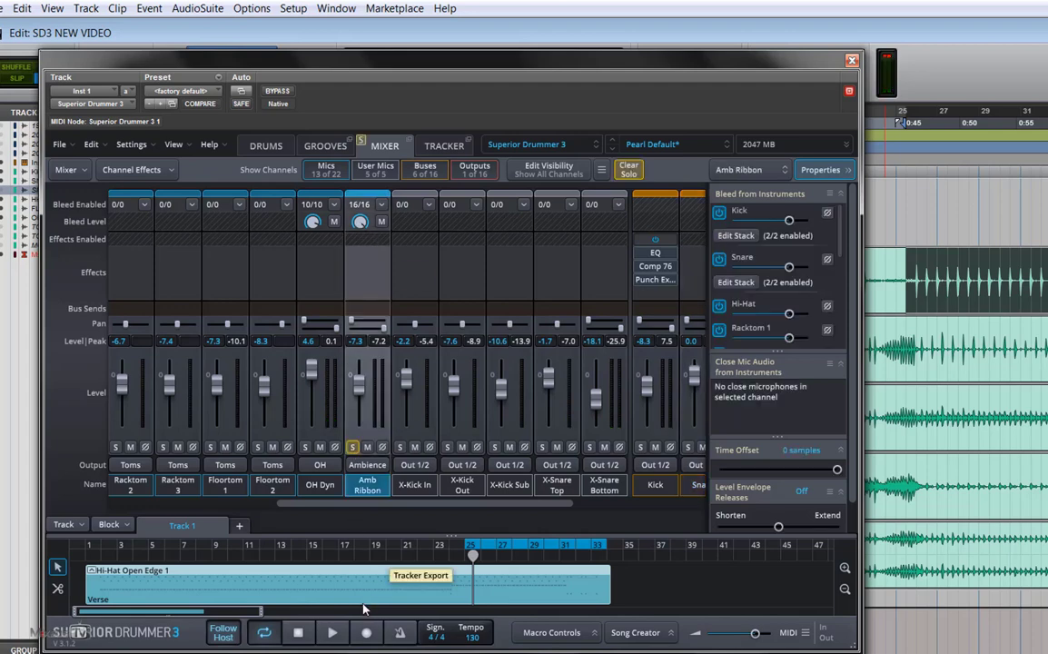
pyautogui.click(332, 633)
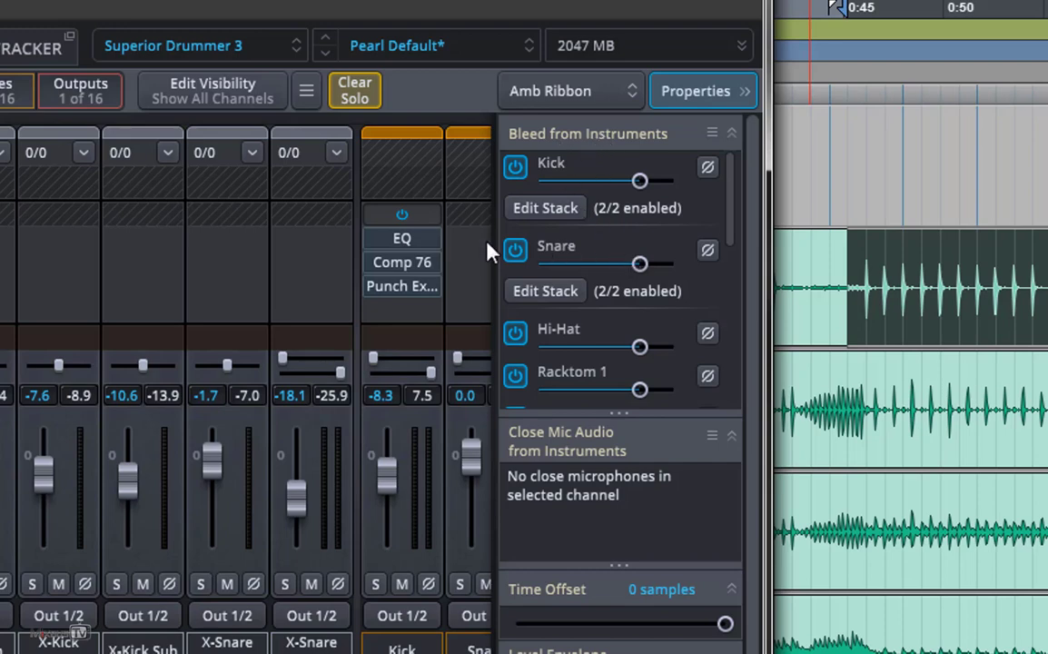
# - Lower Amb Ribbon's snare bleed to about -7.7 dB, then clear the remaining solo
pyautogui.click(520, 250)
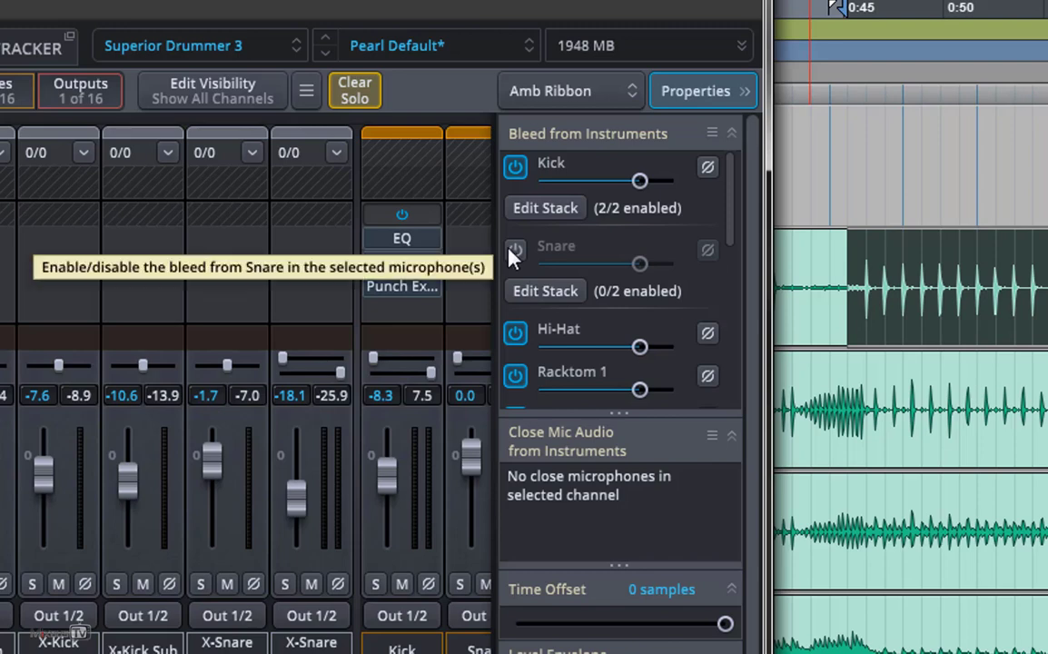
pyautogui.click(513, 252)
pyautogui.click(538, 292)
pyautogui.scroll(-2, 581, 353)
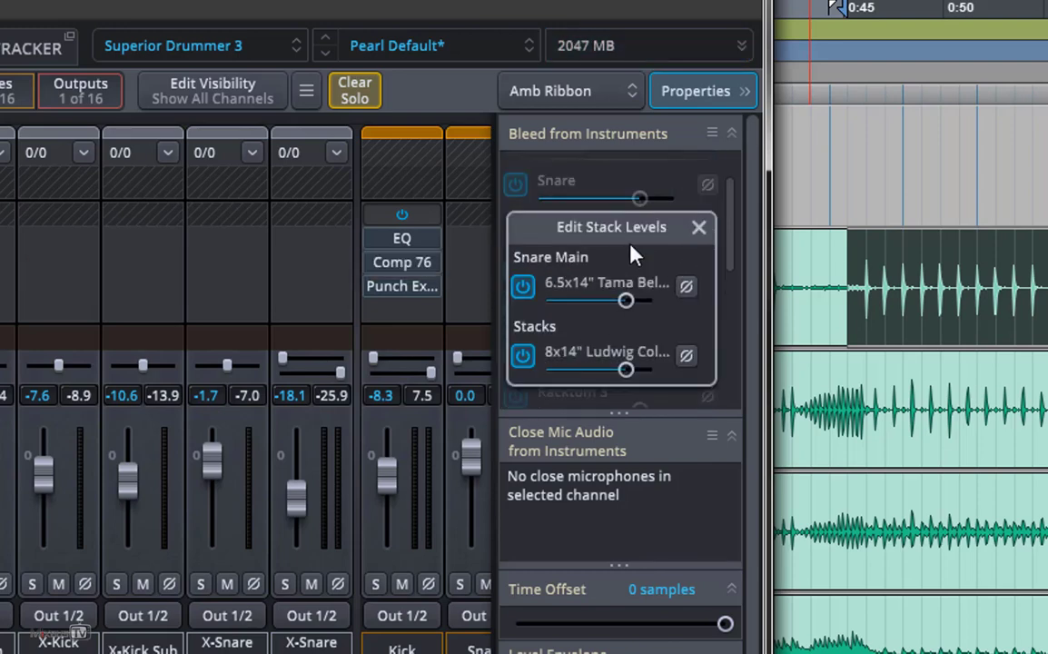
pyautogui.click(699, 230)
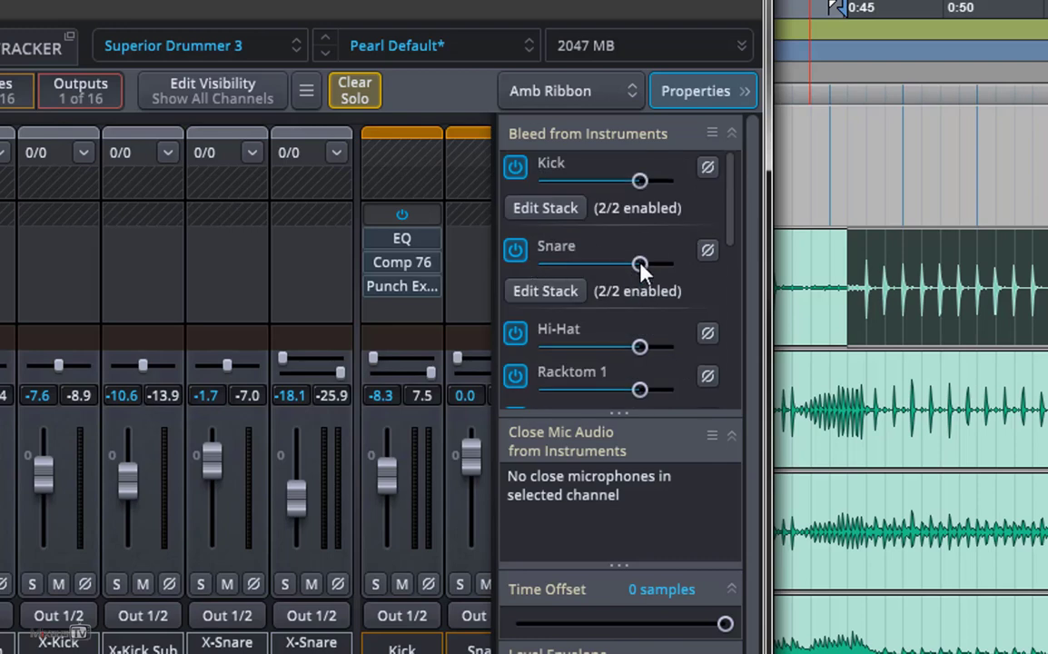
pyautogui.moveTo(641, 265)
pyautogui.mouseDown()
pyautogui.moveTo(613, 271)
pyautogui.moveTo(638, 273)
pyautogui.moveTo(626, 268)
pyautogui.mouseUp()
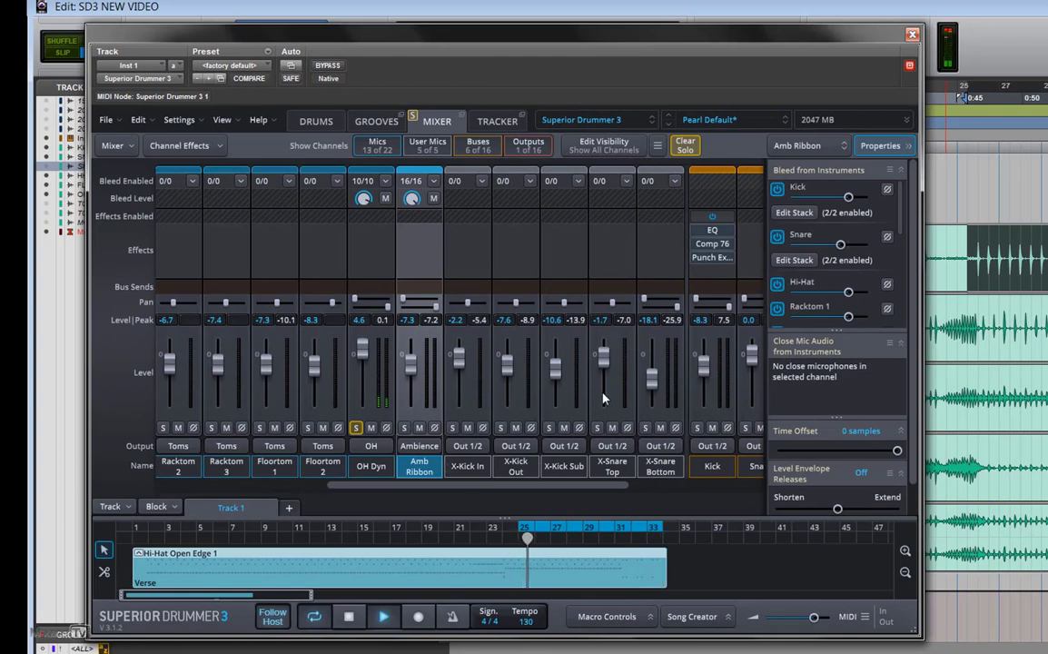
pyautogui.click(355, 427)
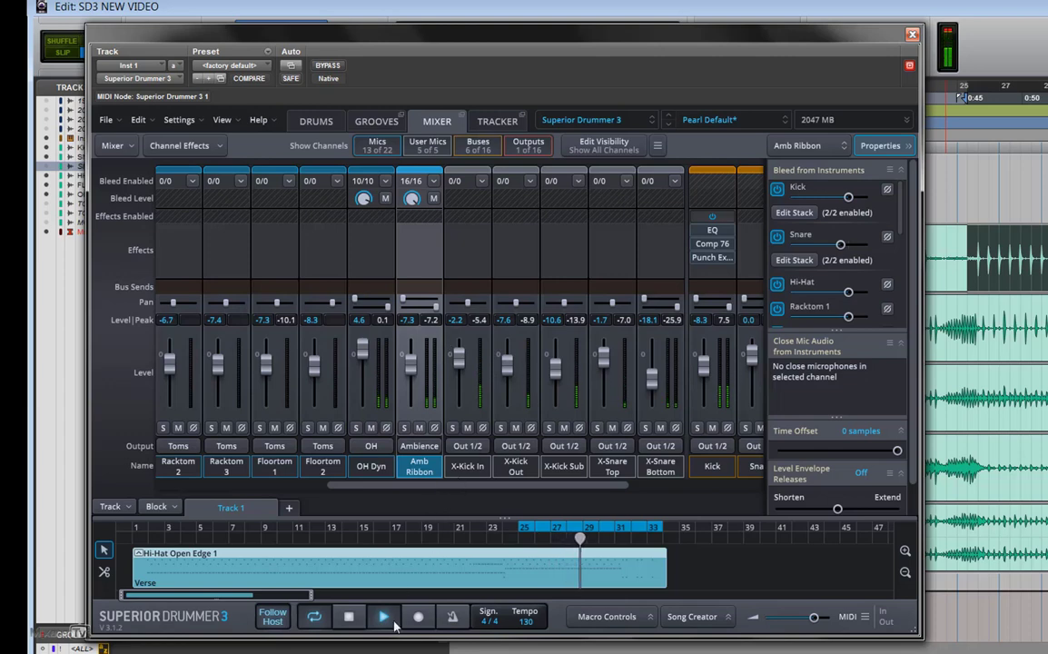
# - Stop playback and insert an EQ84 on the Amb Ribbon channel
pyautogui.press('space')
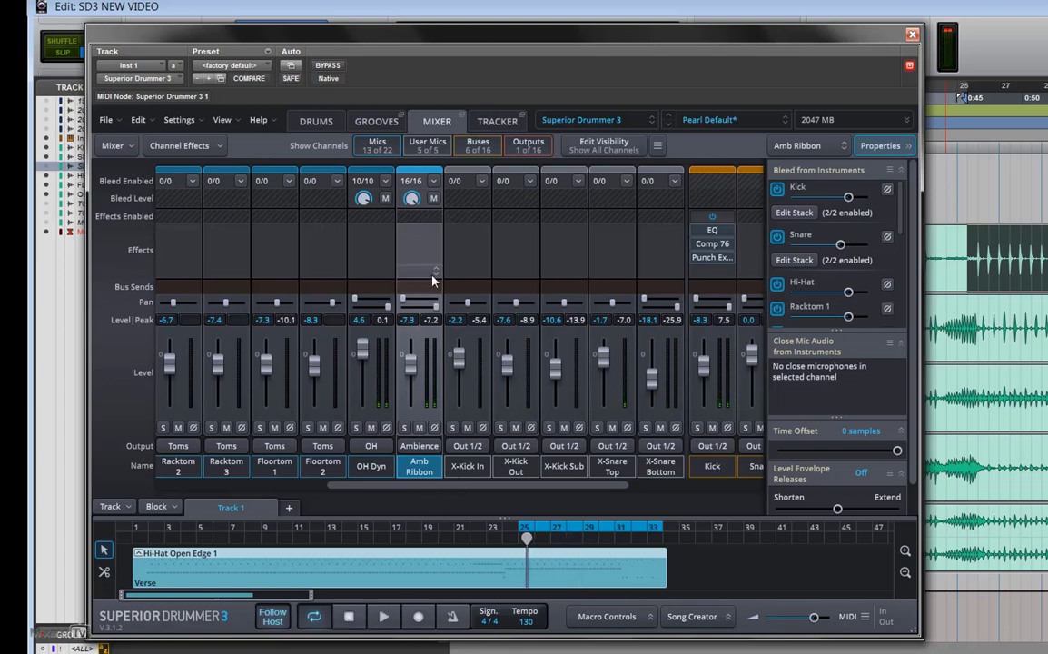
pyautogui.click(417, 230)
pyautogui.moveTo(445, 247)
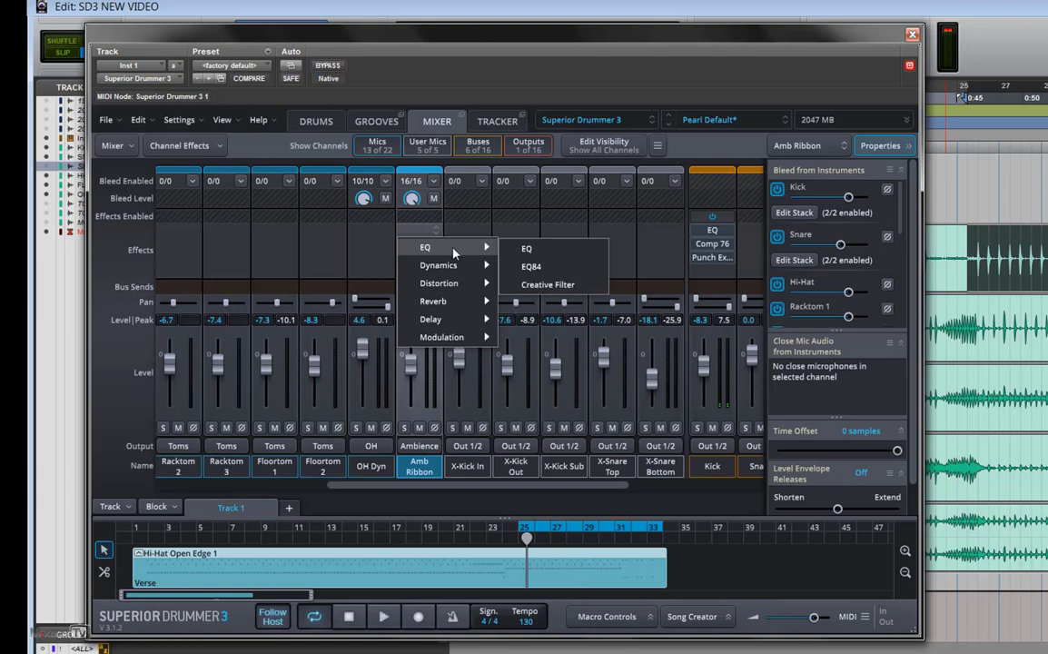
pyautogui.click(526, 265)
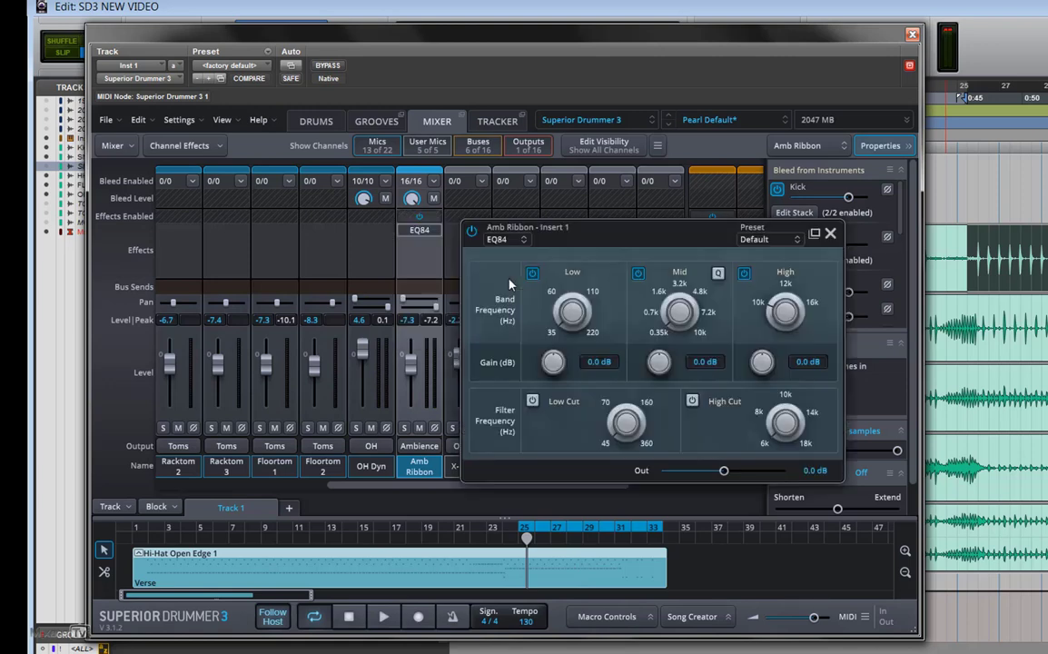
pyautogui.moveTo(620, 239); pyautogui.dragTo(598, 223)
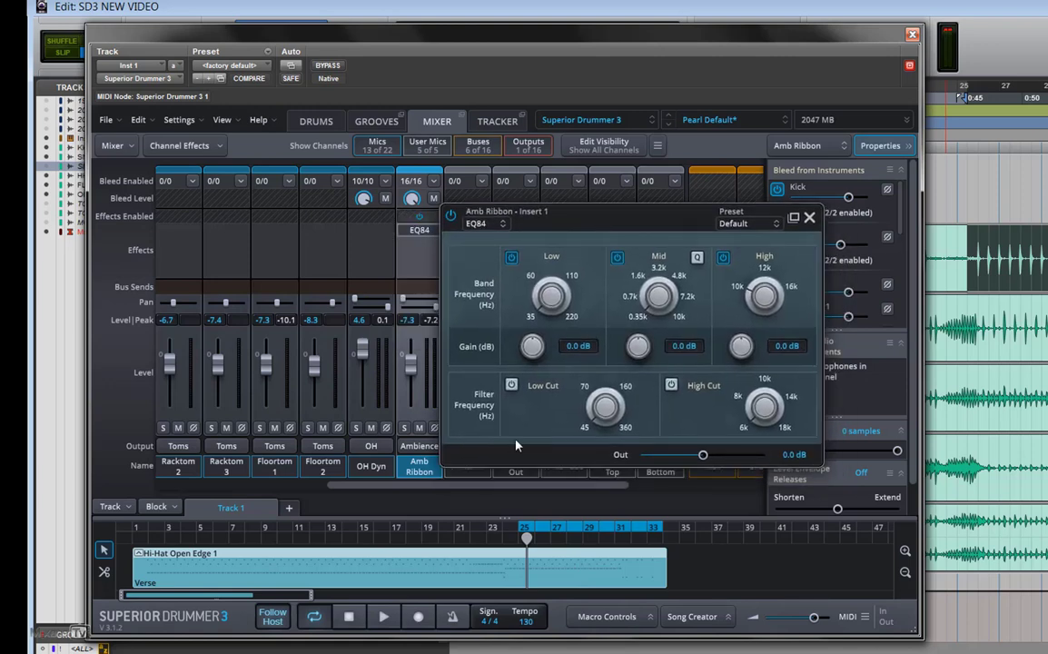
# - With Amb Ribbon soloed, set EQ84 mid gain to -2.3 dB and high gain to 5.7 dB
pyautogui.click(387, 620)
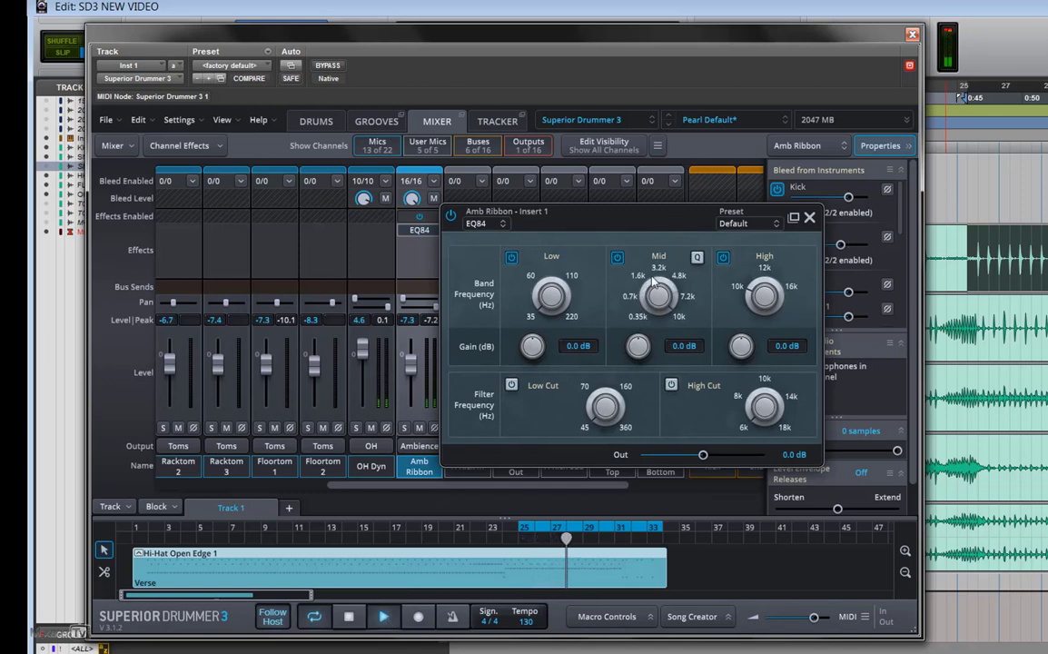
pyautogui.click(405, 427)
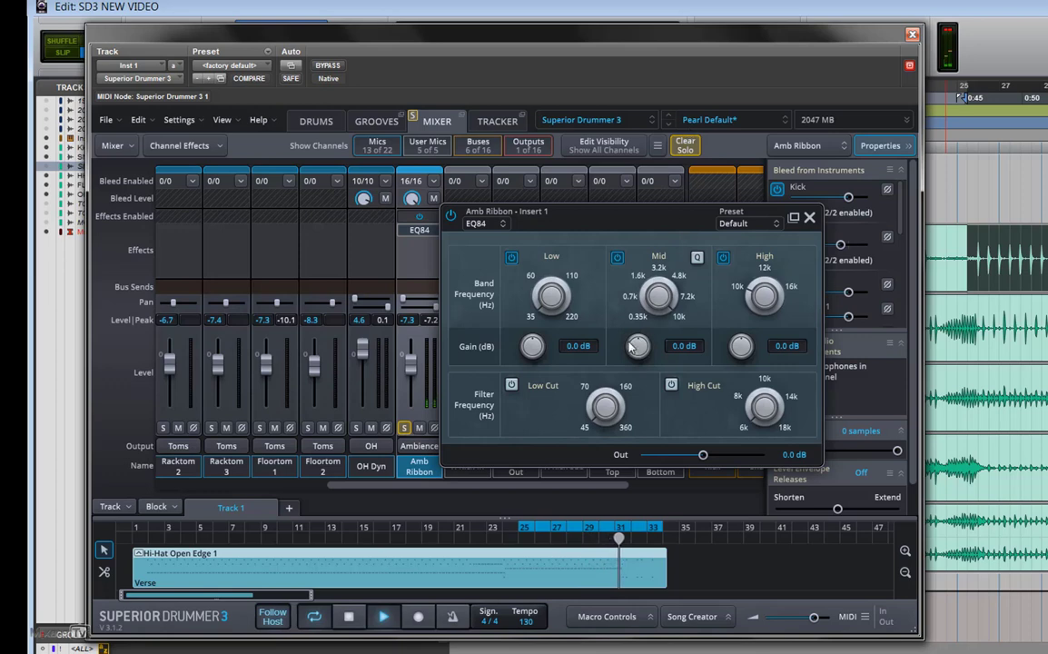
pyautogui.moveTo(659, 289); pyautogui.dragTo(654, 303)
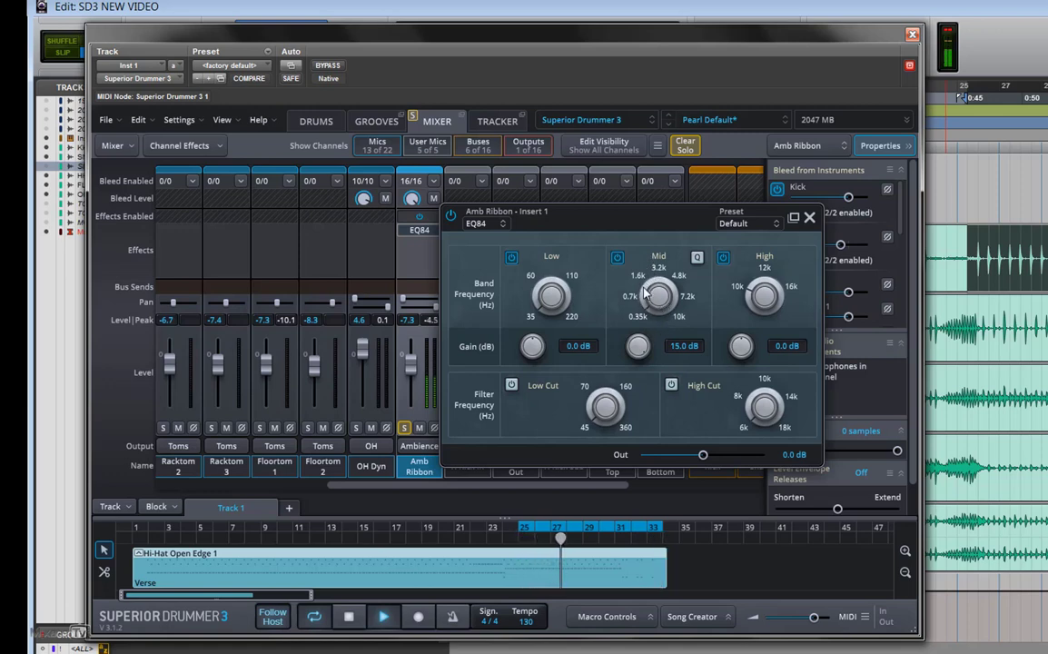
pyautogui.moveTo(639, 346); pyautogui.dragTo(638, 434)
pyautogui.moveTo(739, 346)
pyautogui.mouseDown()
pyautogui.moveTo(750, 315)
pyautogui.moveTo(745, 328)
pyautogui.mouseUp()
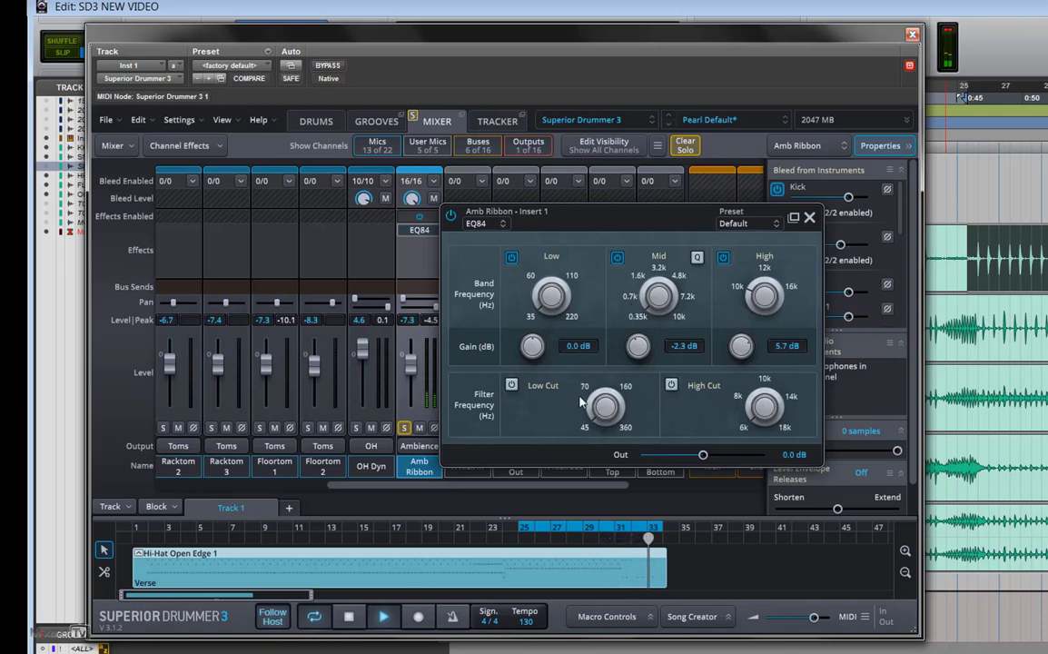
# - Unsolo Amb Ribbon, A/B the EQ84 with bypass, and close its window
pyautogui.click(405, 428)
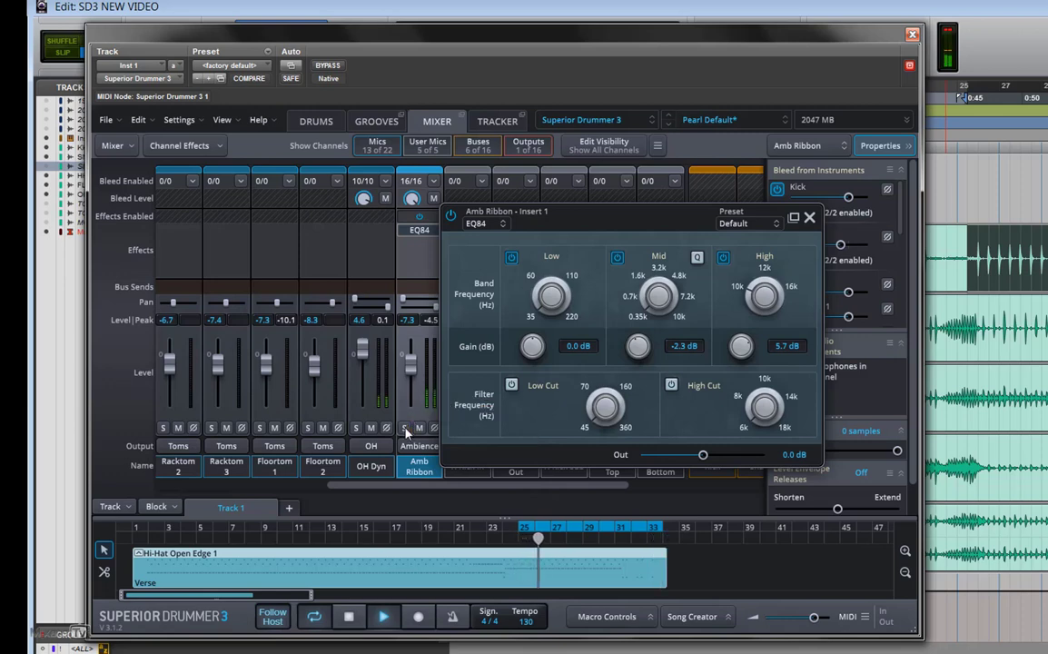
pyautogui.click(451, 218)
pyautogui.click(451, 218)
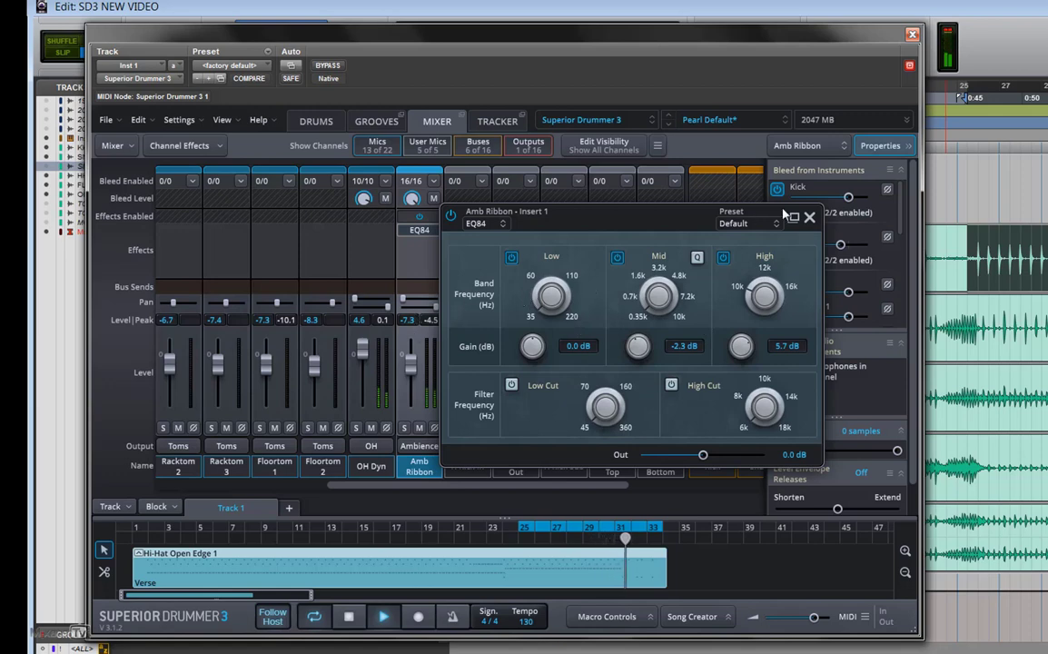
pyautogui.click(809, 217)
# - Add a Comp 76 to Amb Ribbon, solo the channel and raise the input gain
pyautogui.click(416, 243)
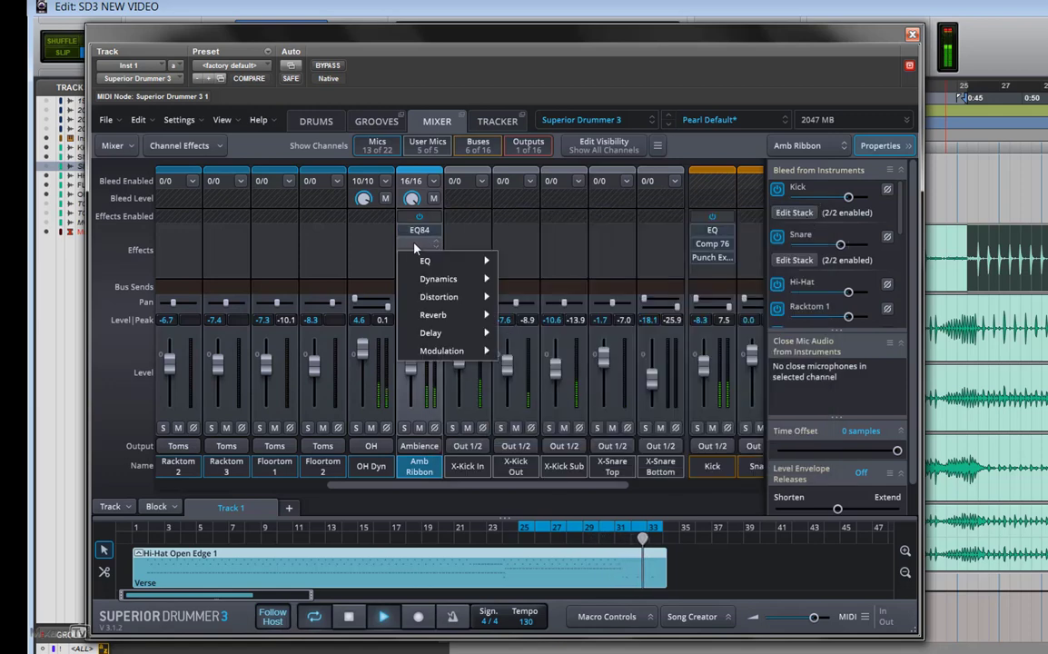
pyautogui.moveTo(445, 279)
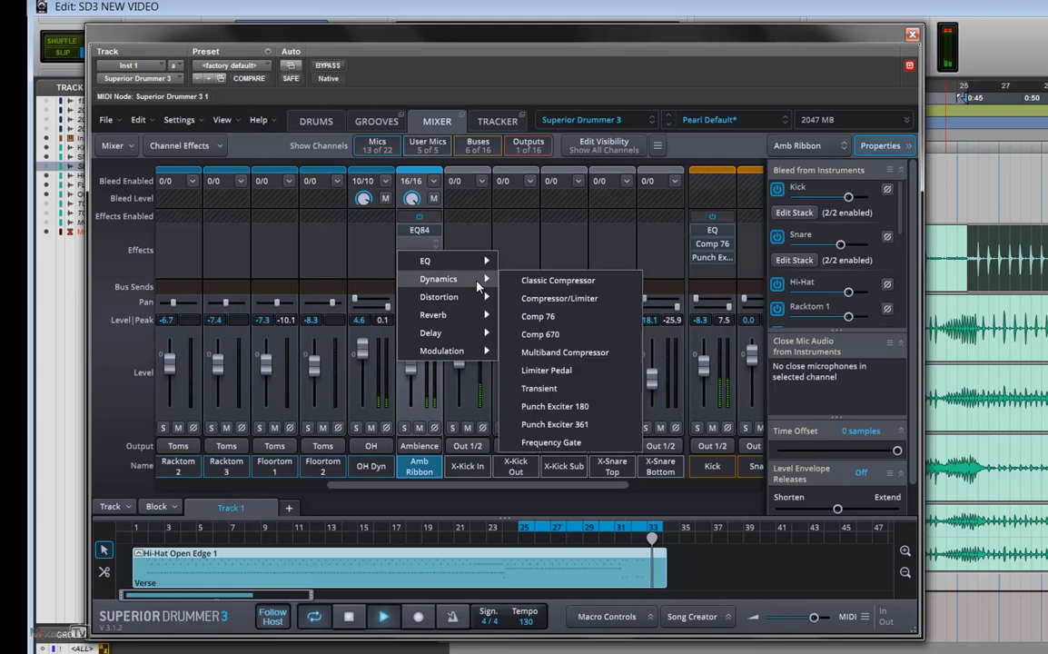
pyautogui.click(552, 317)
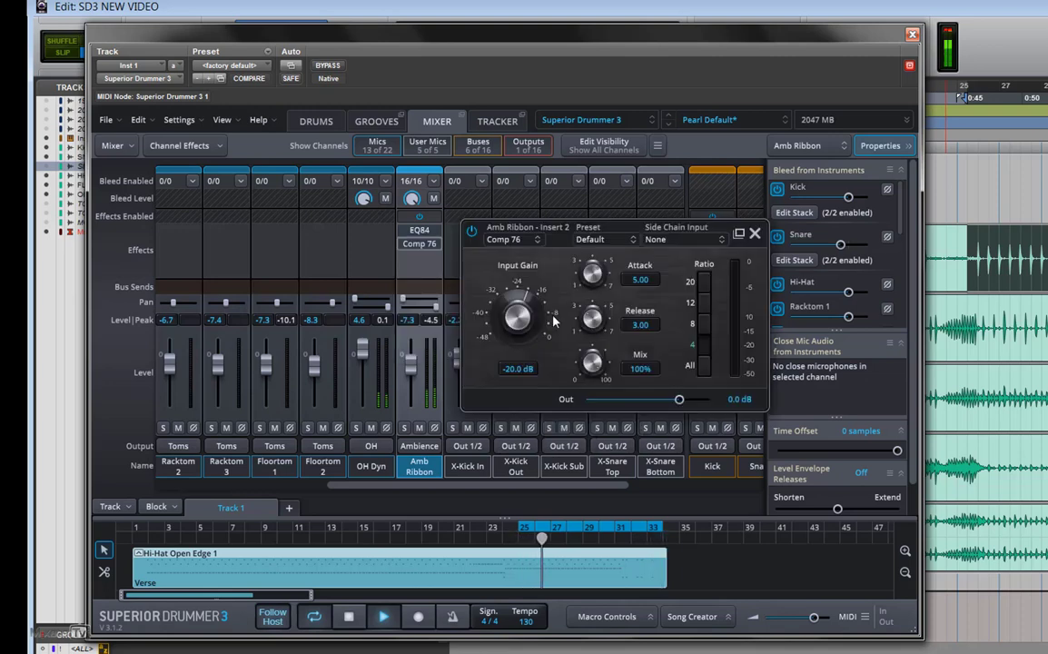
pyautogui.click(404, 427)
pyautogui.moveTo(515, 320); pyautogui.dragTo(509, 260)
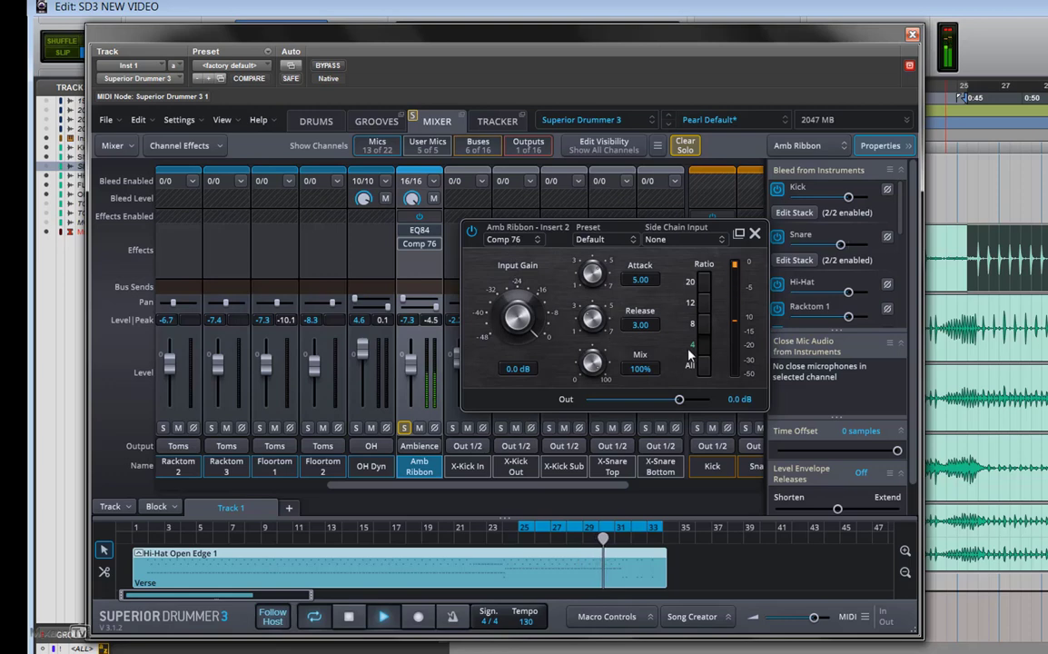
# - Set the Comp 76 output to -8.4 dB, lengthen the release and set attack to 5.18
pyautogui.moveTo(678, 400); pyautogui.dragTo(657, 400)
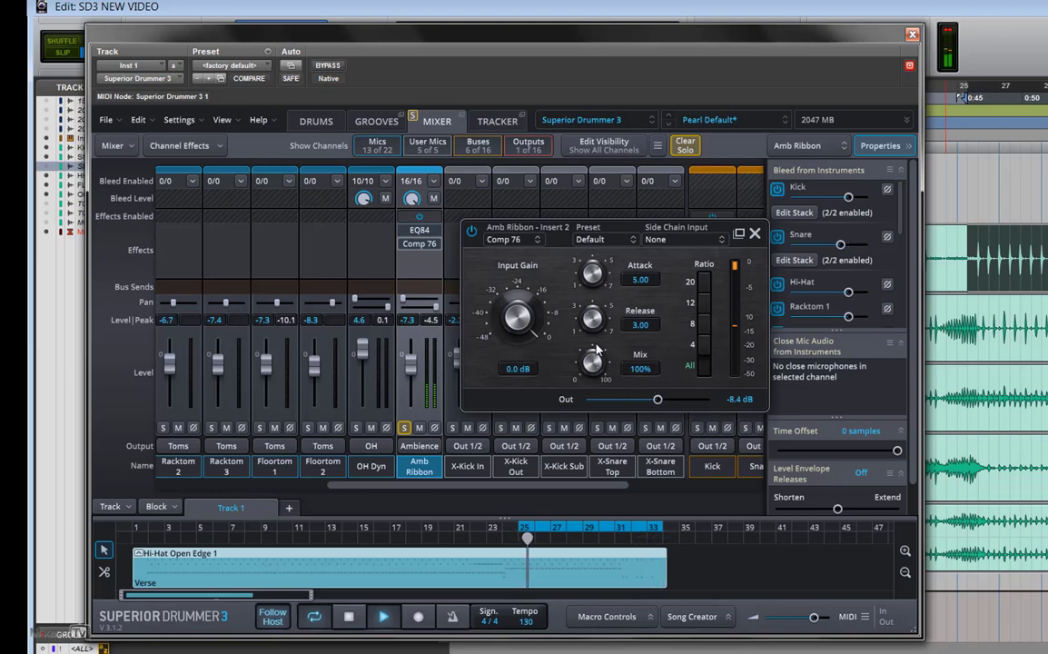
pyautogui.moveTo(593, 319)
pyautogui.mouseDown()
pyautogui.moveTo(591, 279)
pyautogui.moveTo(588, 327)
pyautogui.mouseUp()
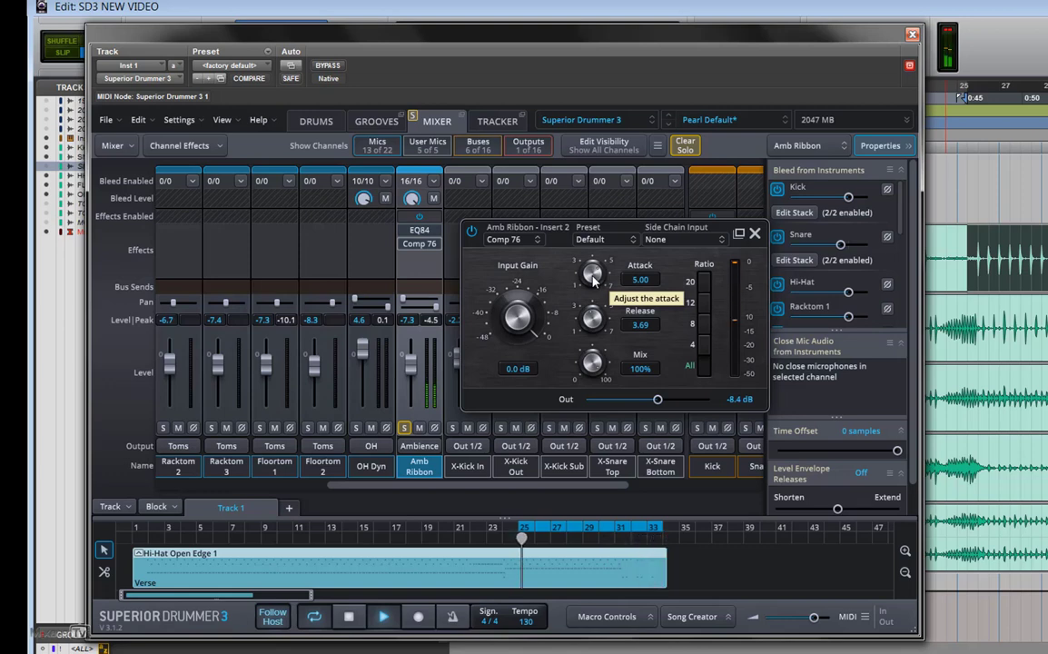
pyautogui.moveTo(594, 280); pyautogui.dragTo(522, 224)
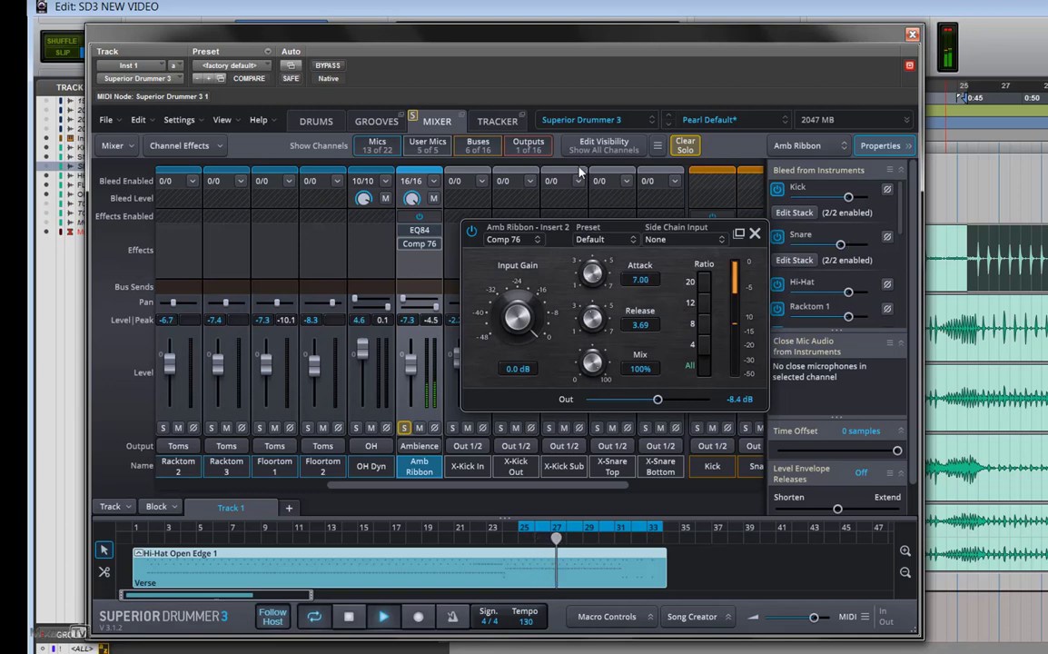
pyautogui.moveTo(579, 173); pyautogui.dragTo(581, 227)
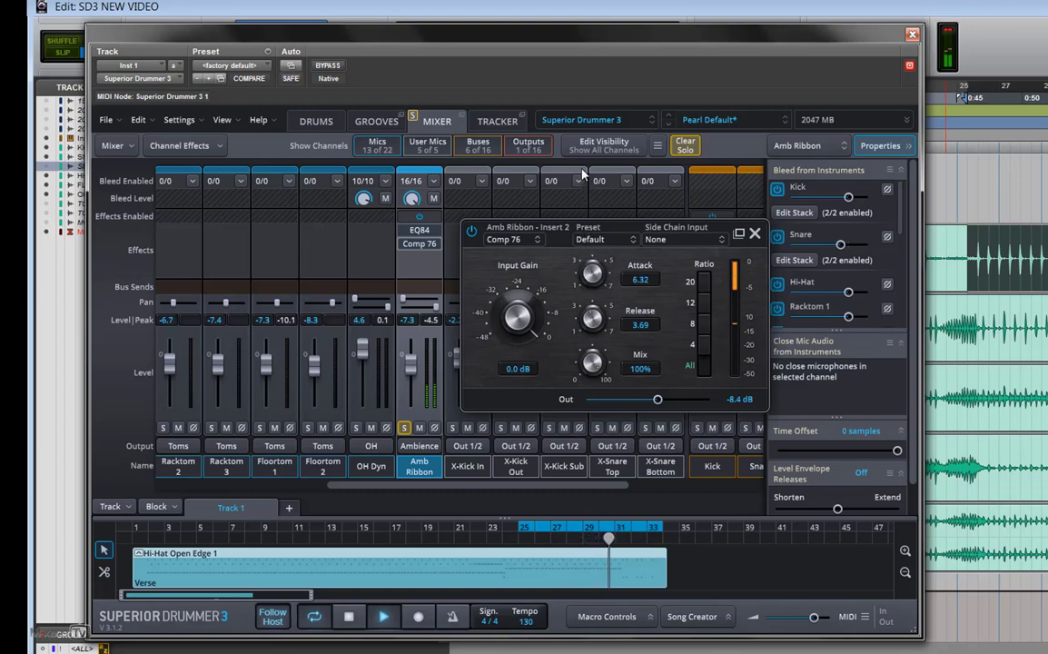
pyautogui.moveTo(584, 172); pyautogui.dragTo(579, 159)
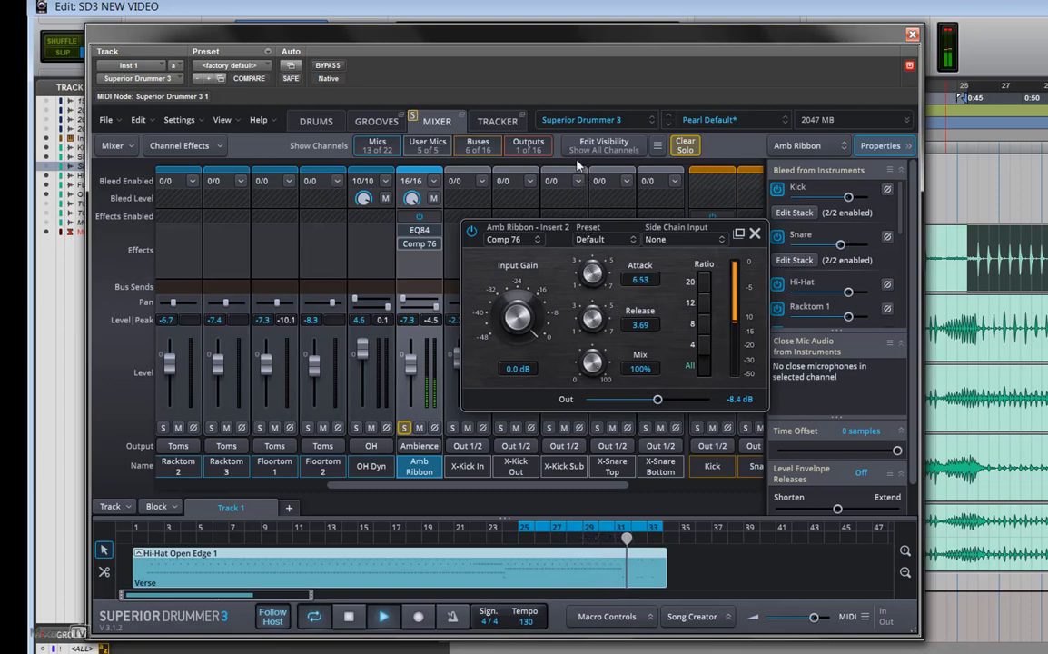
pyautogui.moveTo(578, 181); pyautogui.dragTo(578, 189)
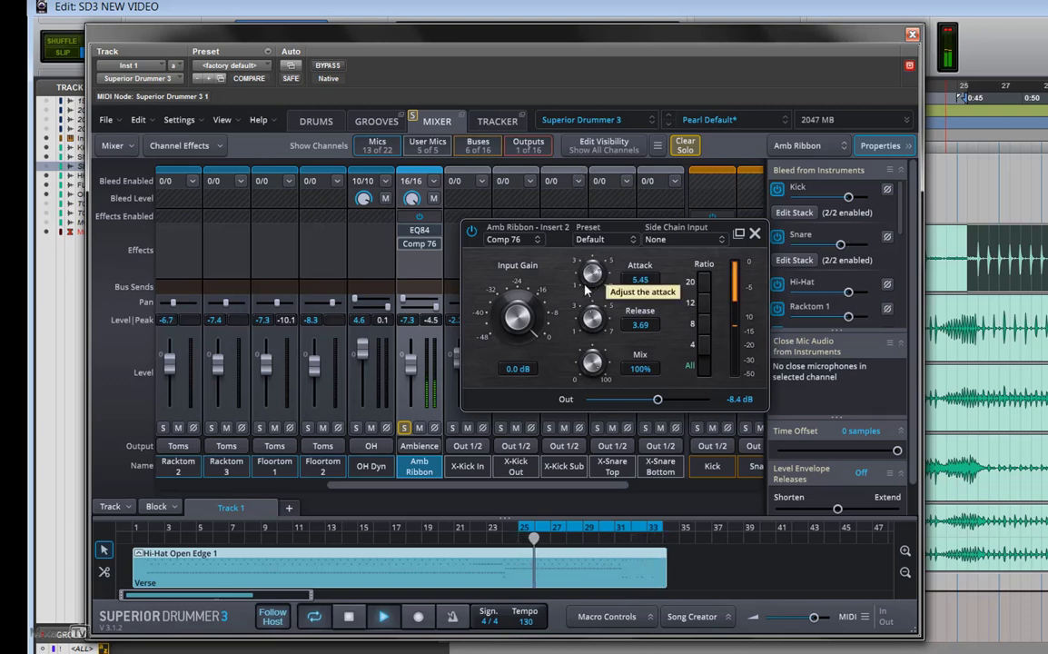
pyautogui.moveTo(589, 285); pyautogui.dragTo(592, 286)
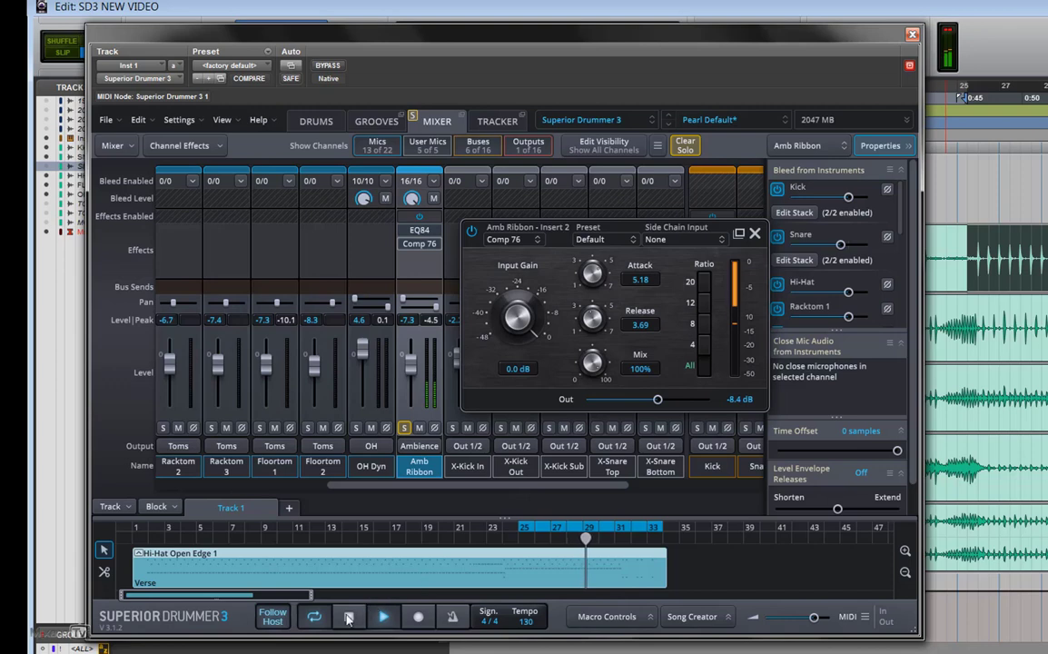
# - Set the Comp 76 wet mix to 32% while auditioning the loop
pyautogui.press('space')
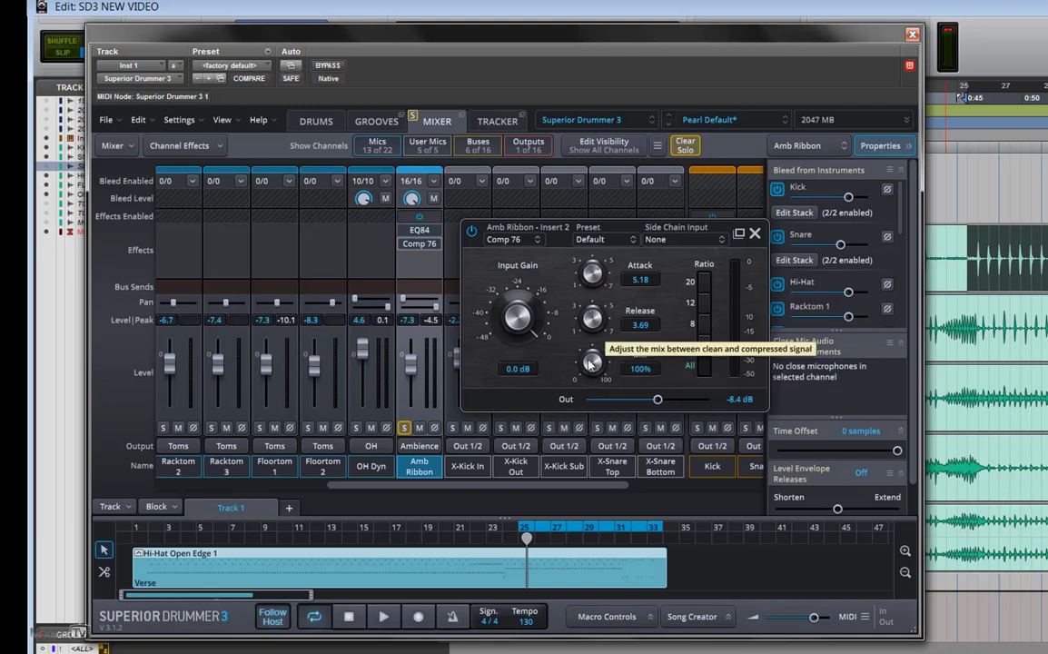
pyautogui.moveTo(574, 370); pyautogui.dragTo(585, 399)
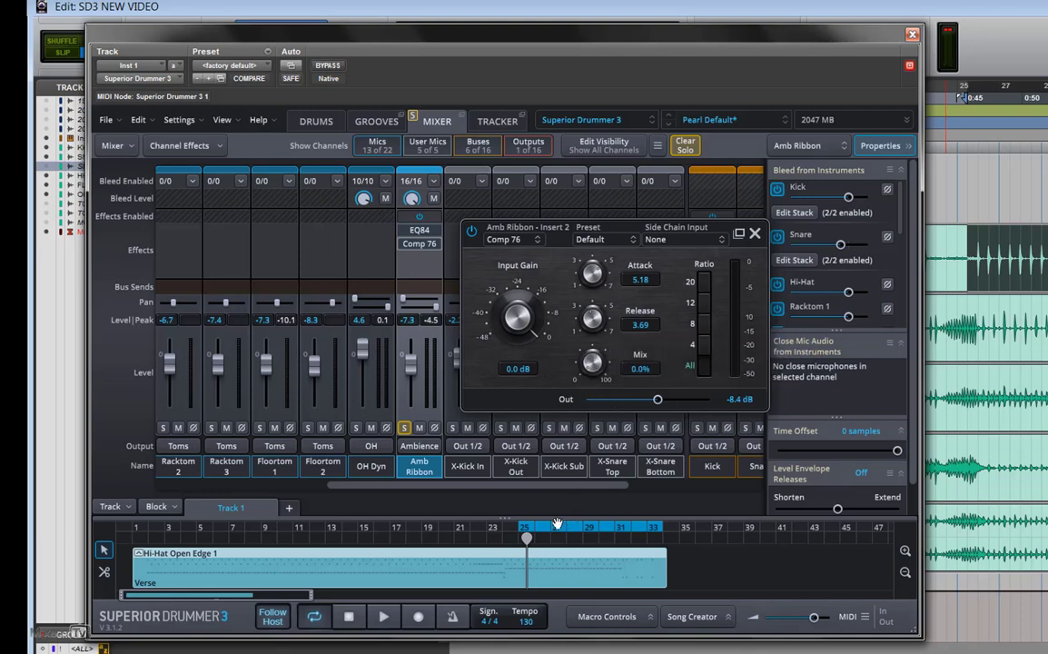
pyautogui.click(385, 616)
pyautogui.moveTo(591, 366); pyautogui.dragTo(596, 329)
# - Unsolo Amb Ribbon, drop the Comp 76 mix to 17.5% and A/B it with bypass
pyautogui.moveTo(658, 400); pyautogui.dragTo(671, 402)
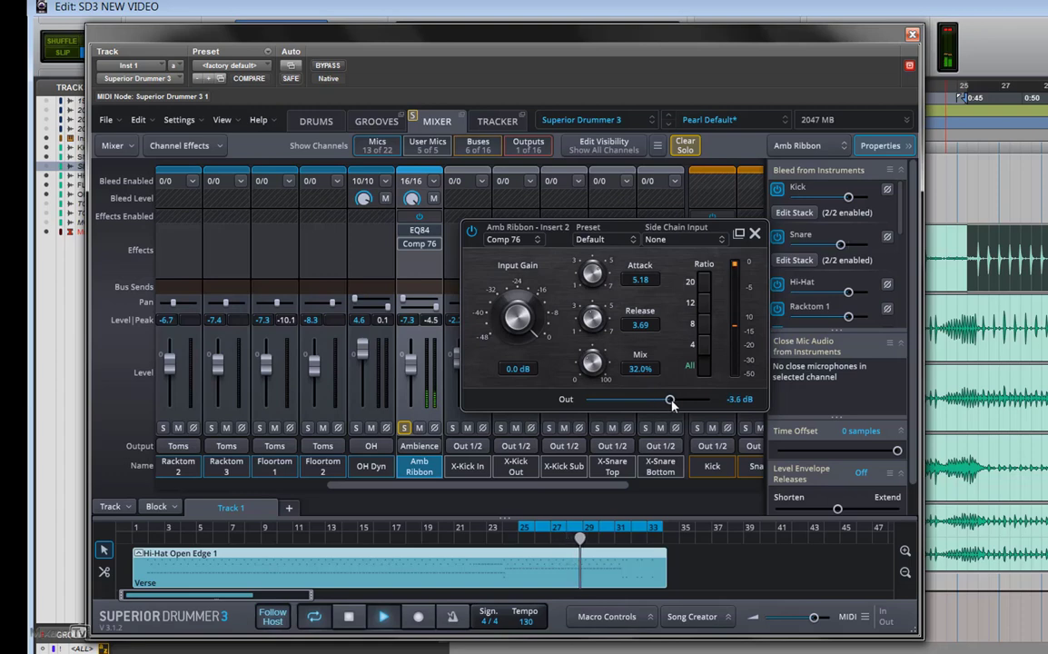
pyautogui.click(405, 427)
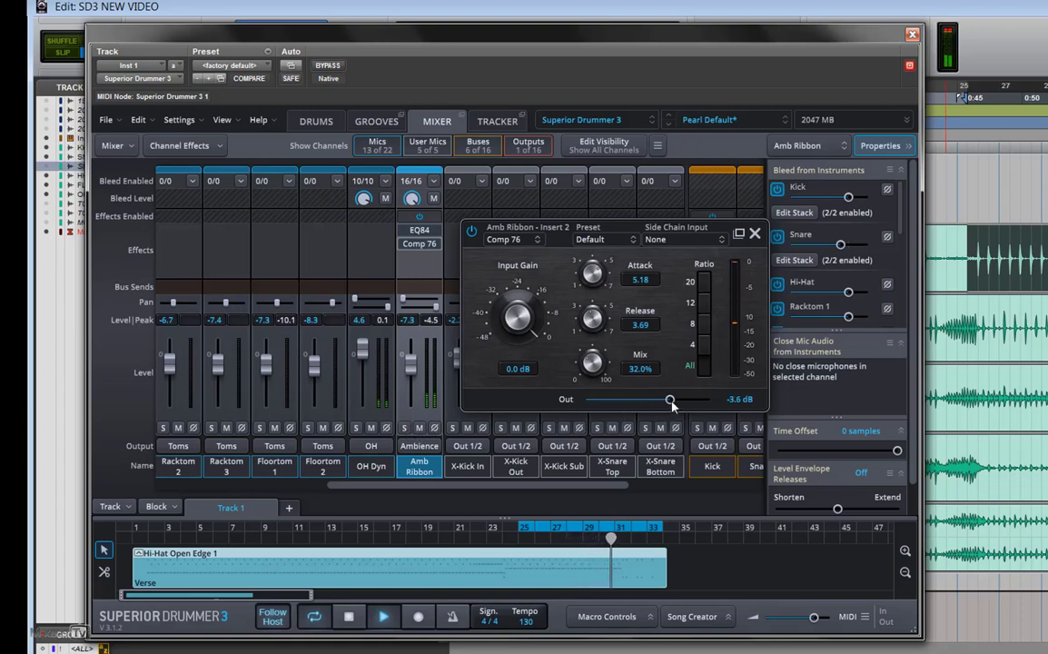
pyautogui.moveTo(591, 363); pyautogui.dragTo(586, 376)
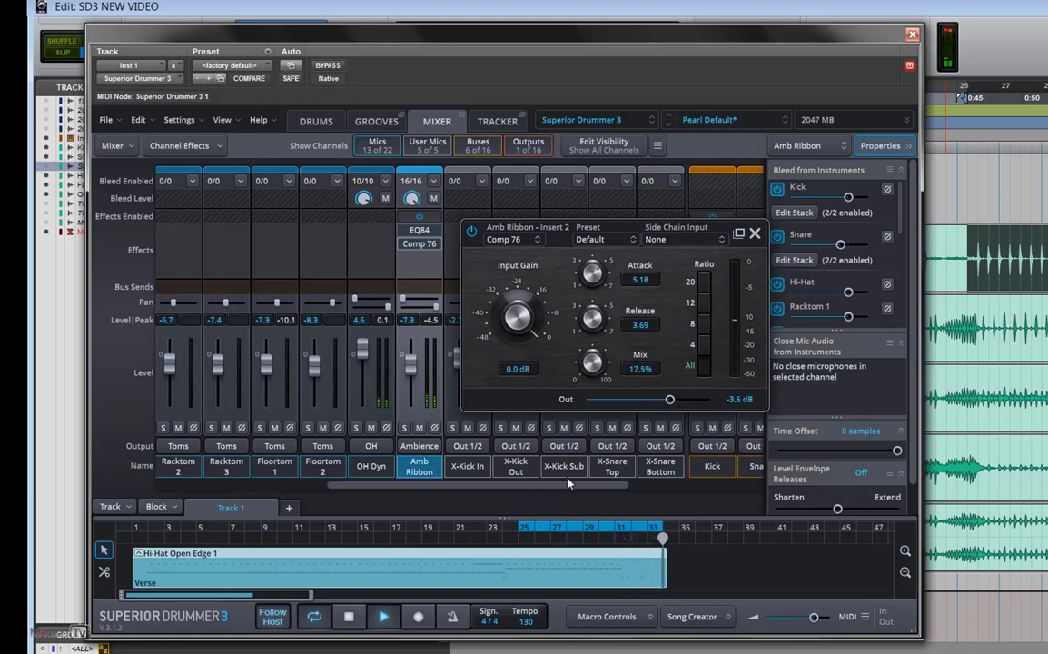
pyautogui.click(472, 232)
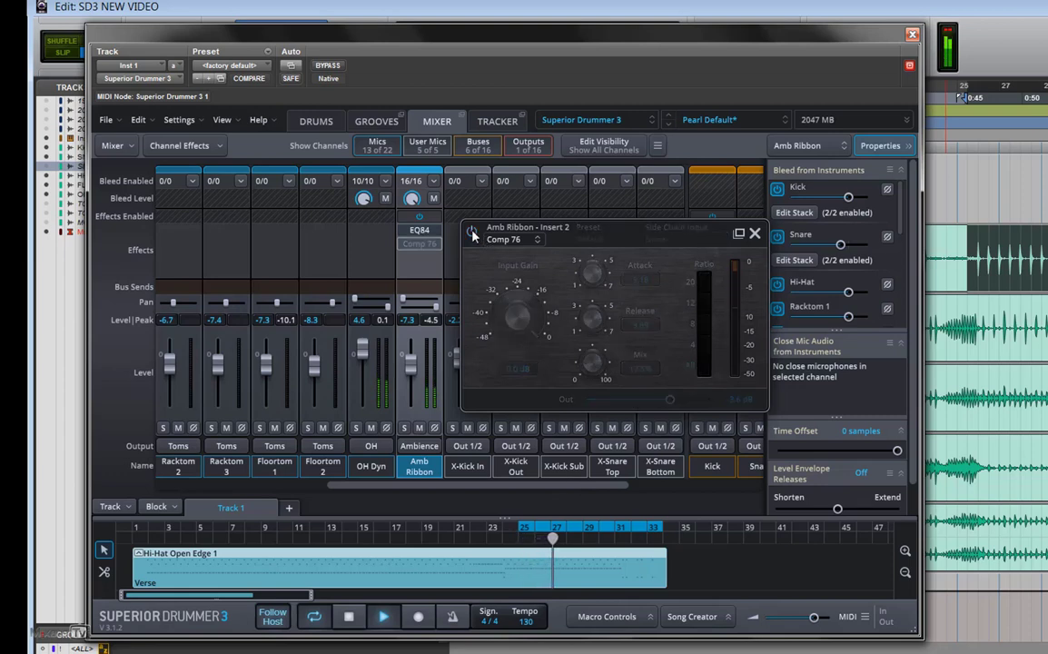
pyautogui.click(471, 233)
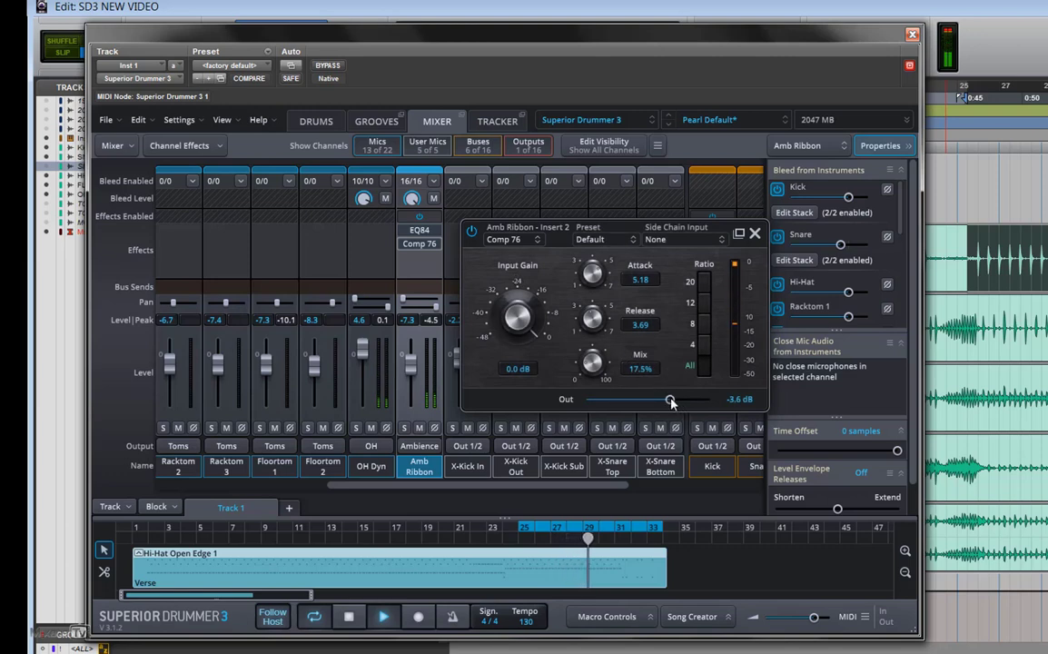
# - Trim the Comp 76 output to -5.6 dB and release to 3.30, then close it
pyautogui.moveTo(671, 402); pyautogui.dragTo(670, 408)
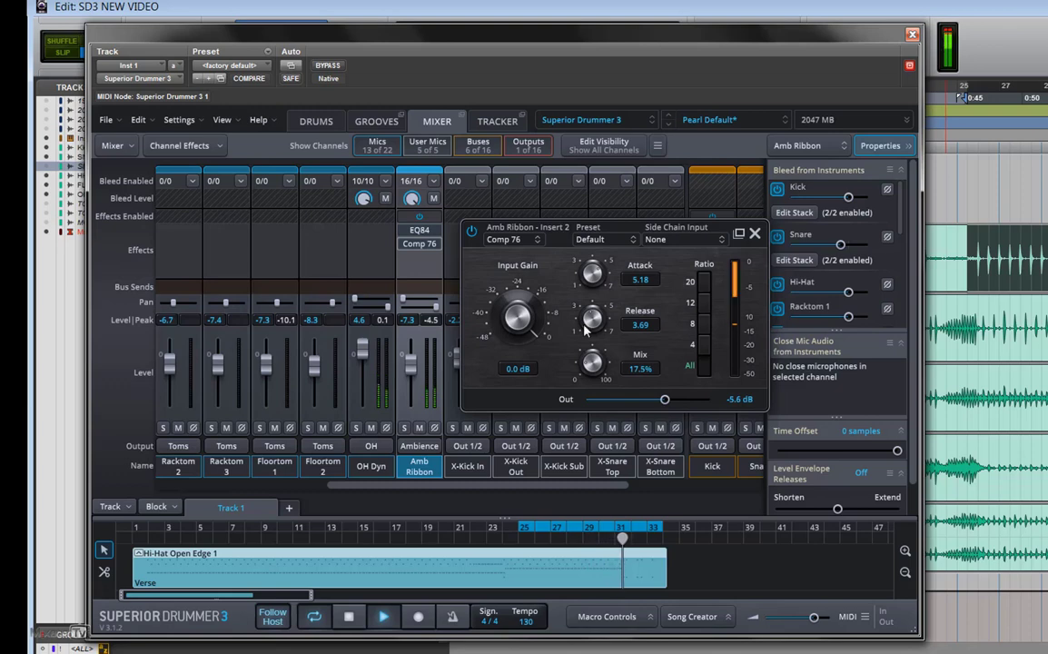
pyautogui.click(472, 232)
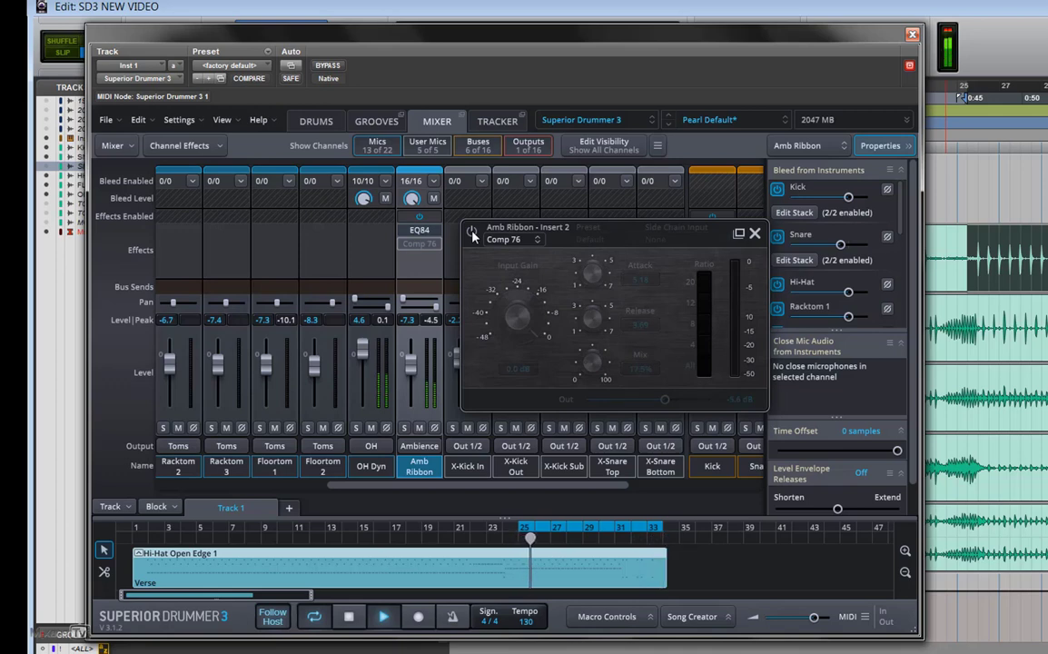
pyautogui.click(473, 232)
pyautogui.moveTo(665, 401); pyautogui.dragTo(668, 403)
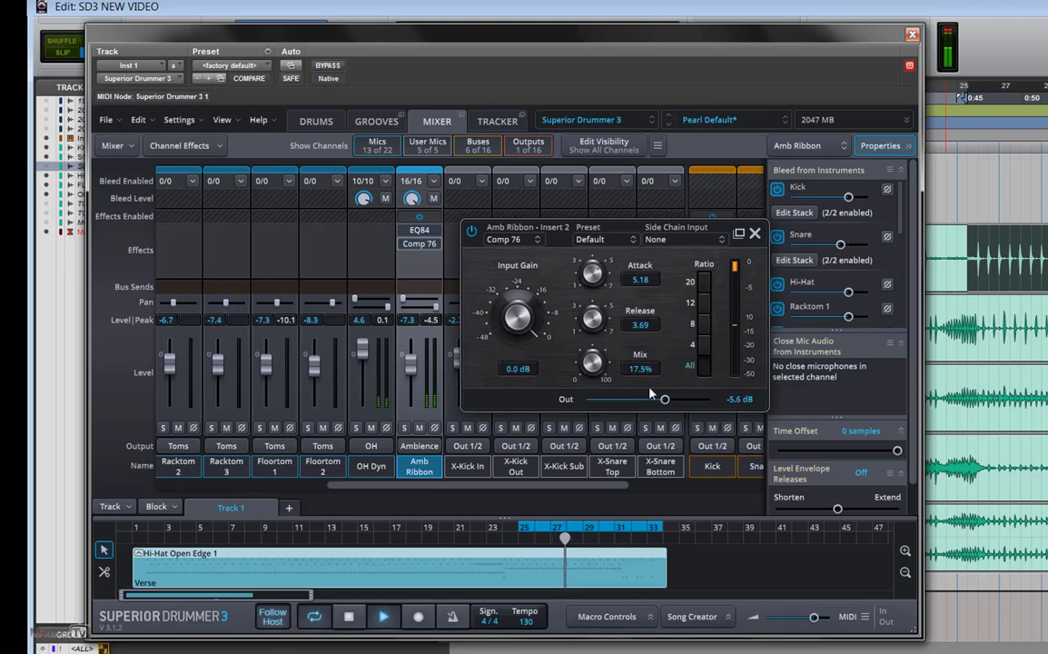
pyautogui.moveTo(595, 327); pyautogui.dragTo(596, 338)
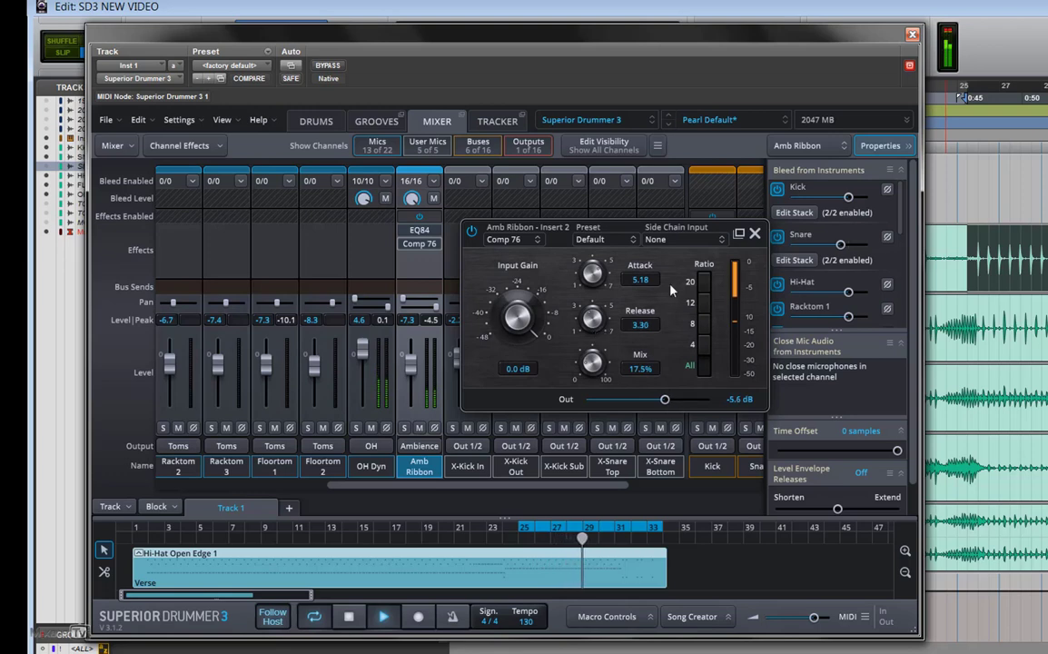
pyautogui.click(753, 233)
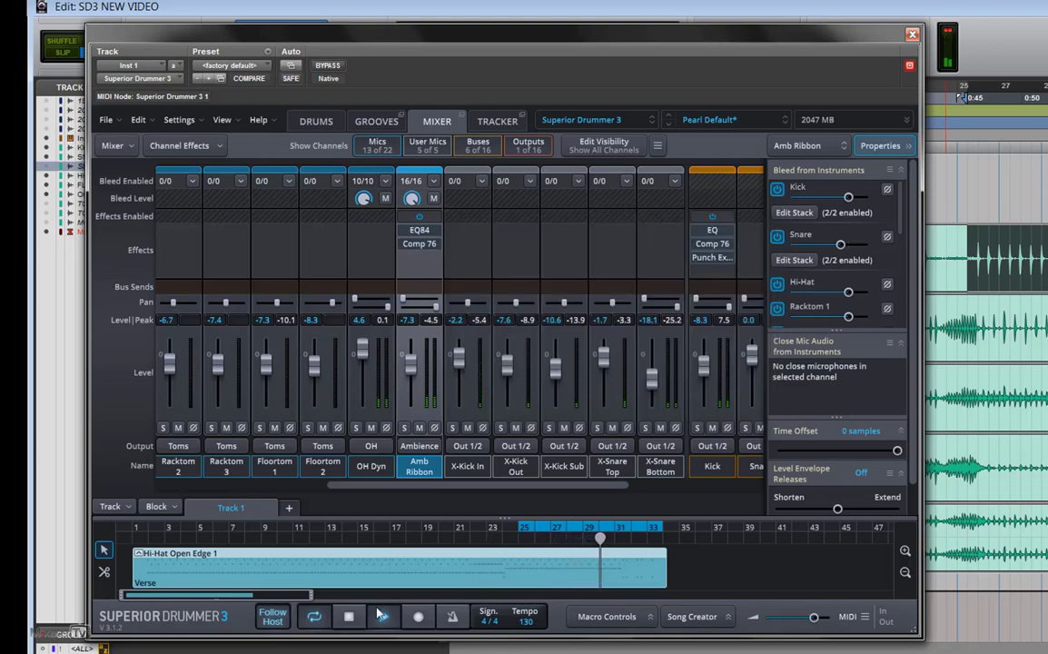
# - Restart playback from the song start and solo Floortom 1, OH Dyn and Amb Ribbon together
pyautogui.click(350, 618)
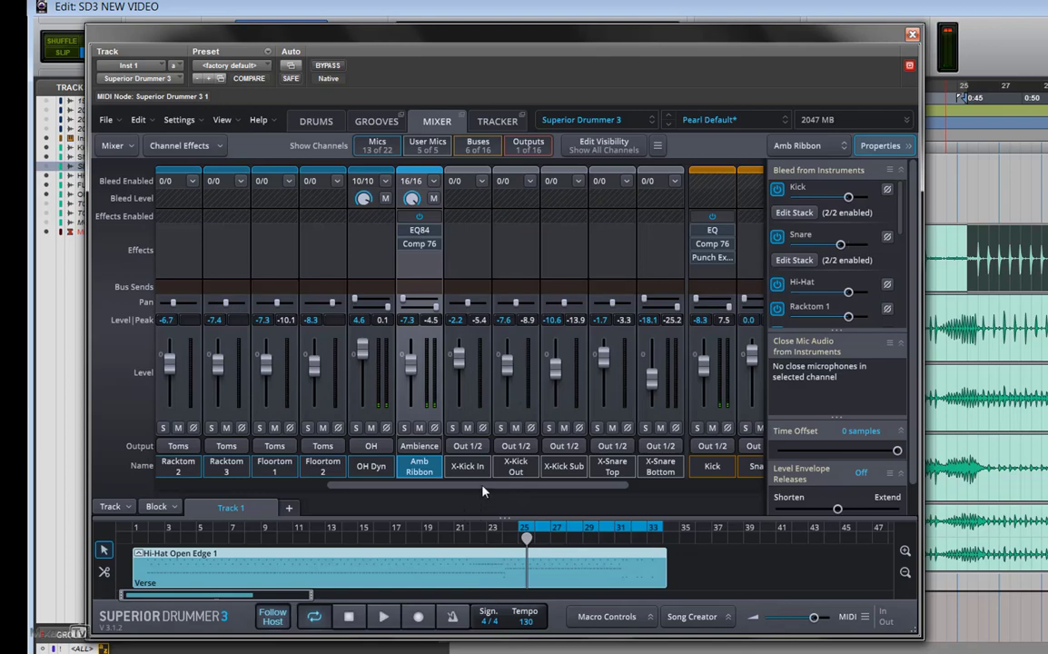
pyautogui.moveTo(482, 490); pyautogui.dragTo(368, 500)
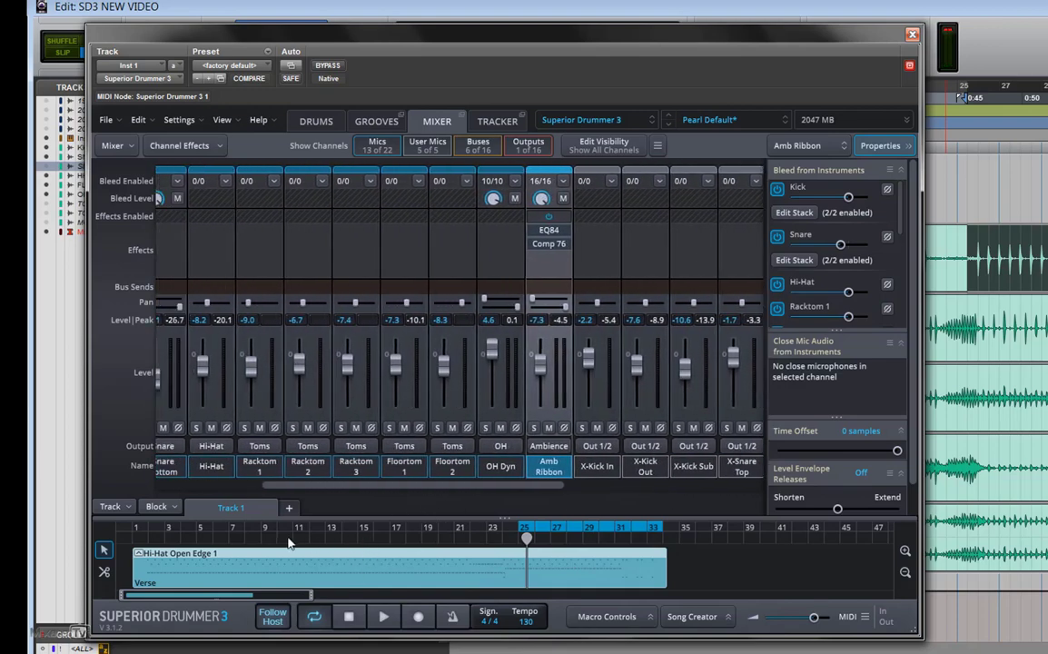
pyautogui.press('space')
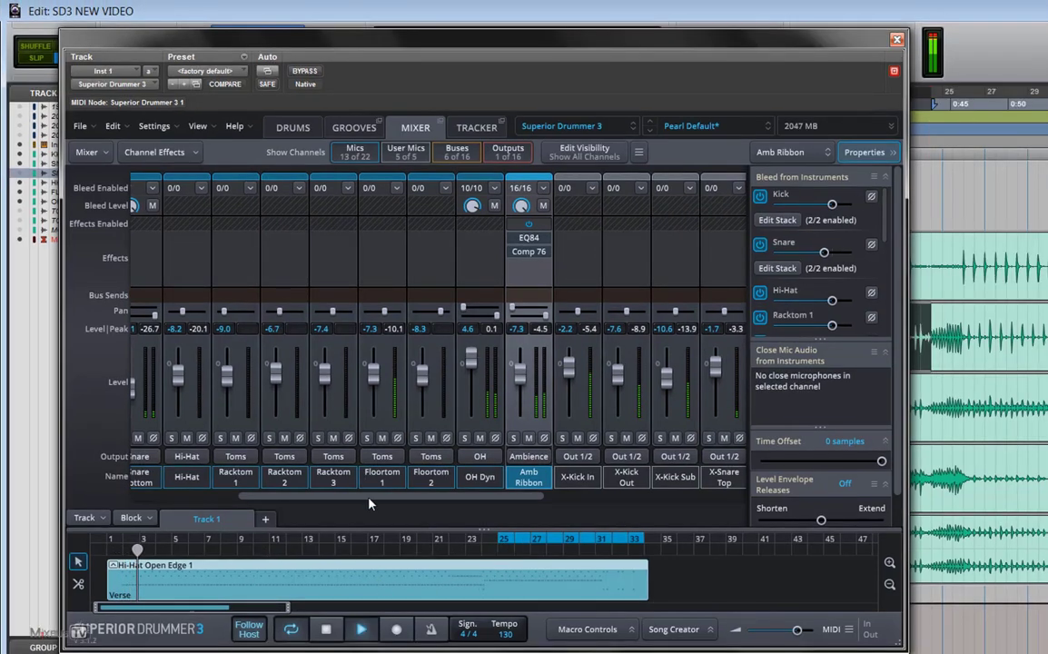
pyautogui.moveTo(368, 498); pyautogui.dragTo(240, 496)
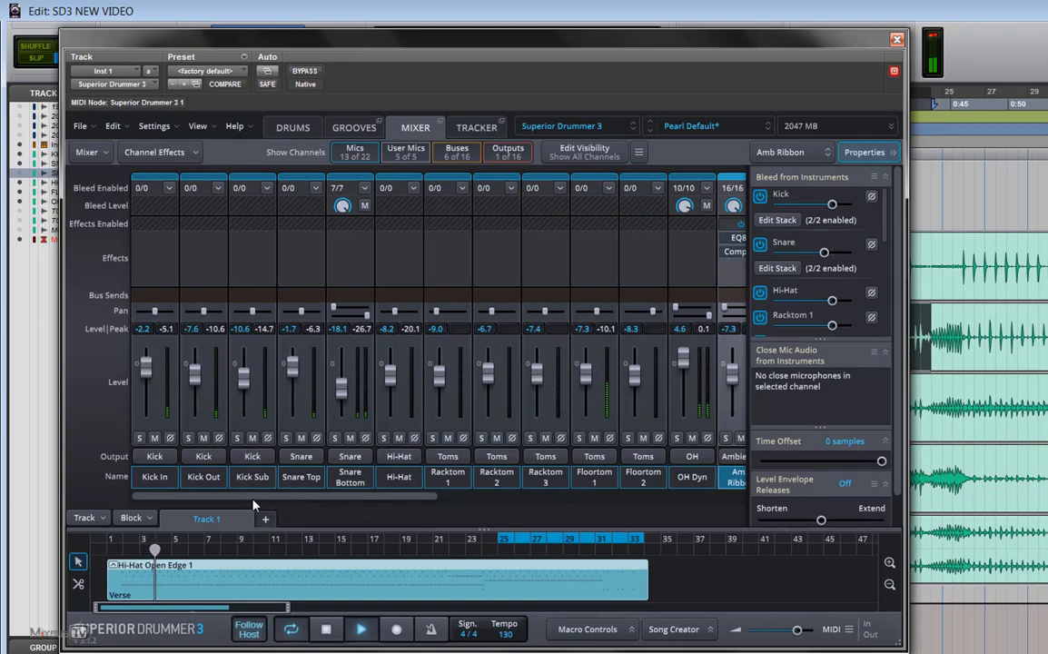
pyautogui.click(579, 438)
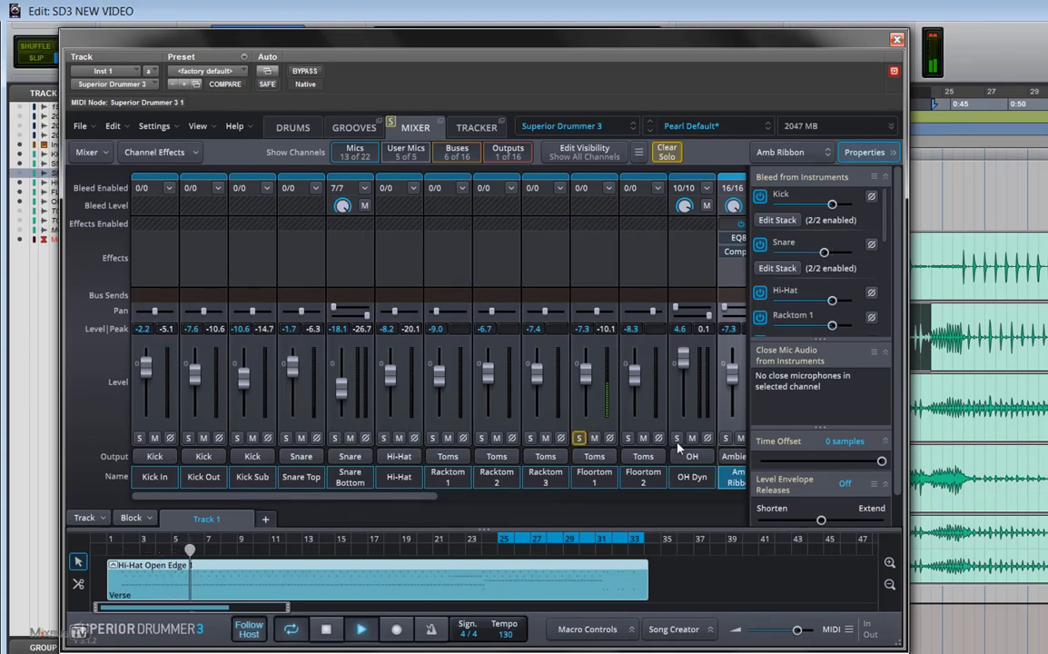
pyautogui.click(677, 438)
pyautogui.moveTo(427, 498); pyautogui.dragTo(504, 500)
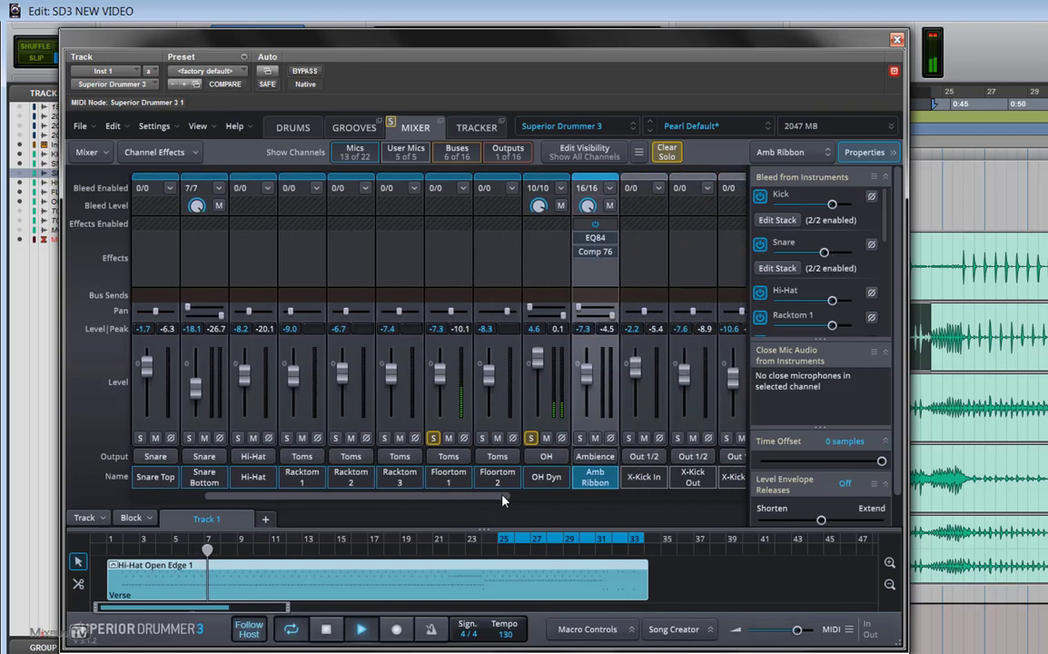
pyautogui.hscroll(3, 474, 443)
pyautogui.click(434, 439)
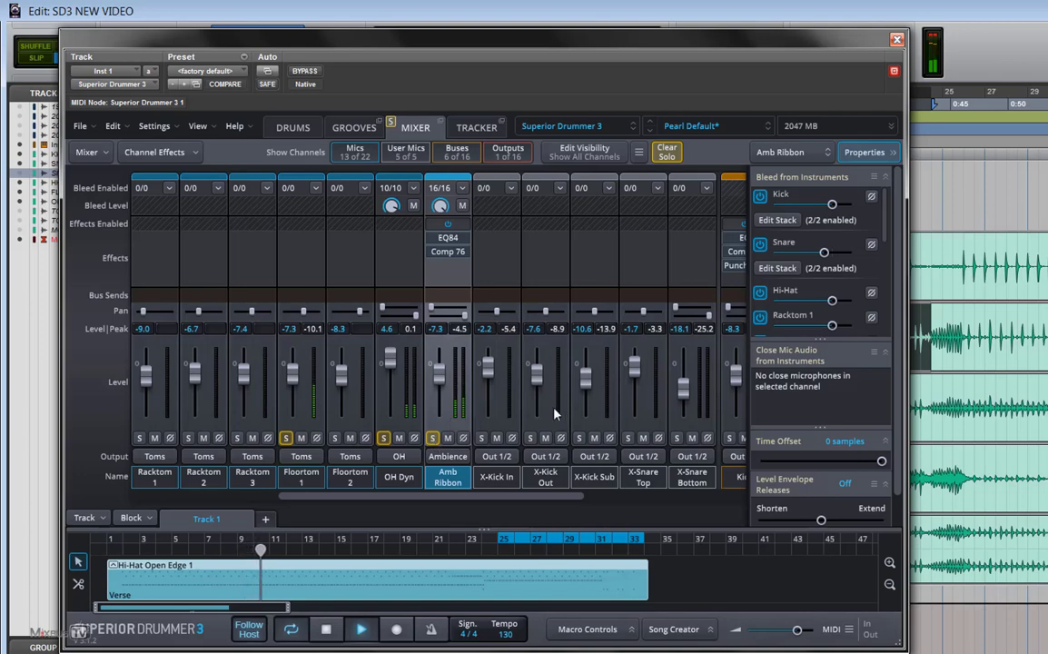
# - Lower the Floortom 1 bleed in Amb Ribbon to just under -10 dB, then stop playback
pyautogui.hscroll(2, 524, 501)
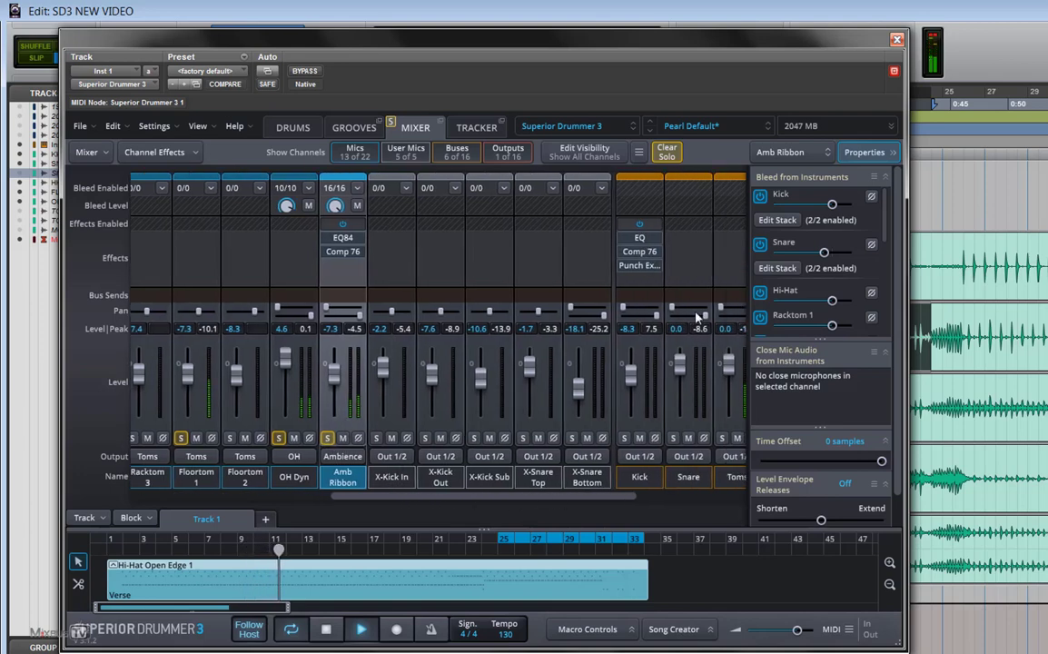
pyautogui.scroll(-3, 804, 268)
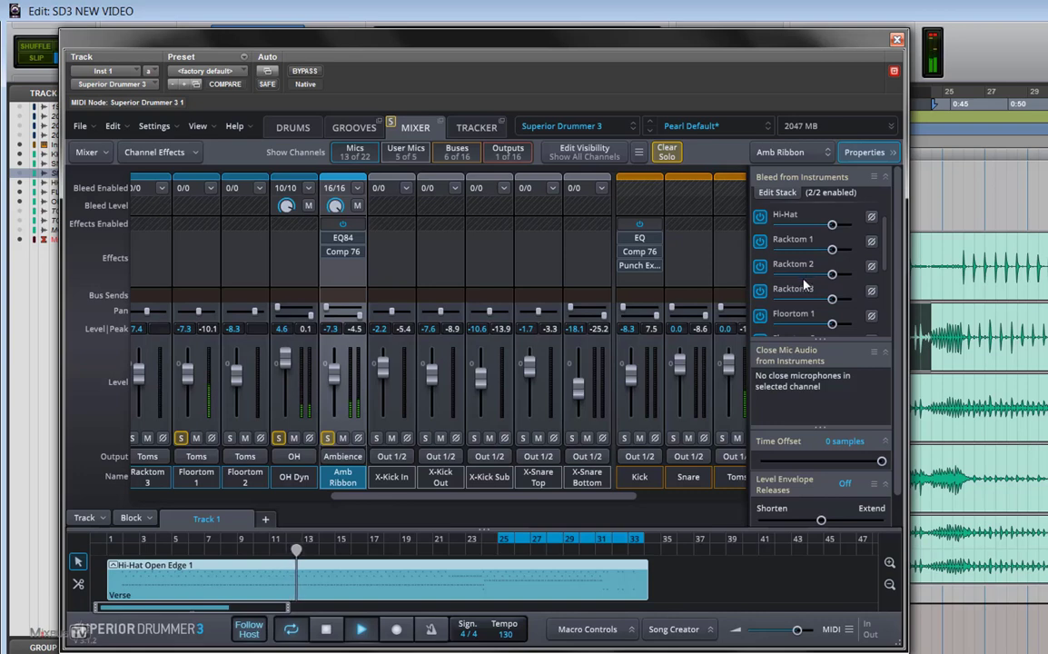
pyautogui.scroll(-1, 800, 263)
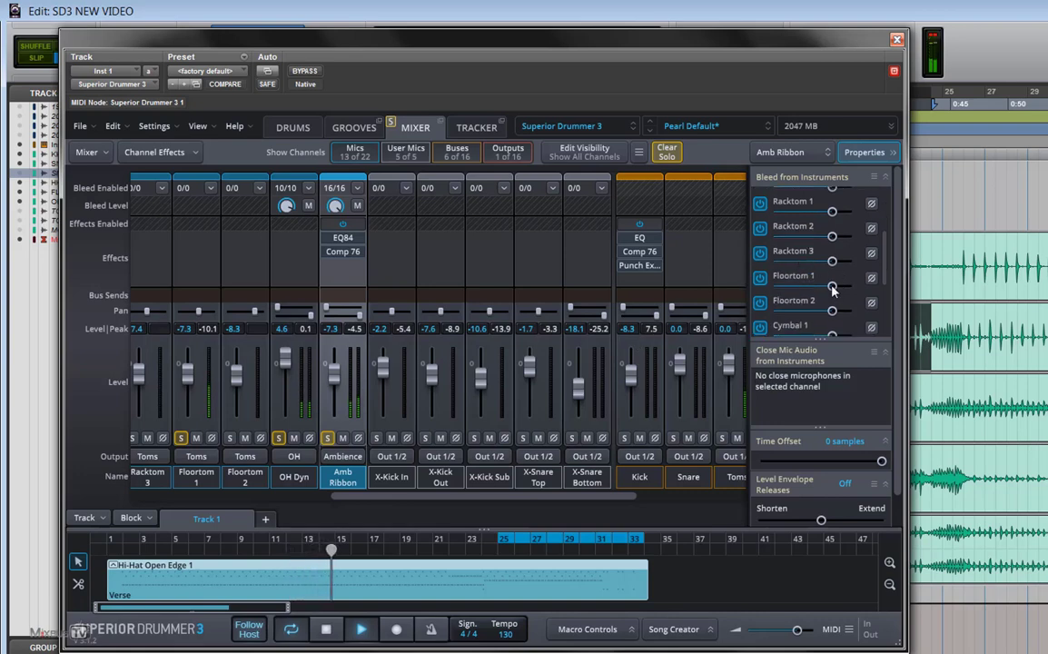
pyautogui.moveTo(830, 289); pyautogui.dragTo(794, 289)
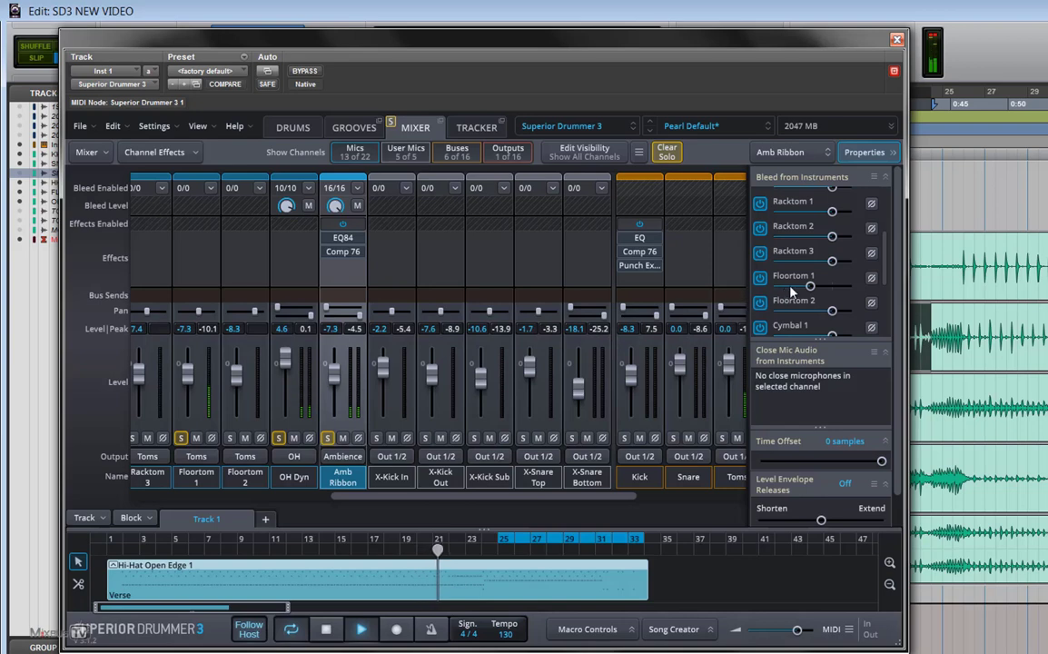
pyautogui.click(811, 288)
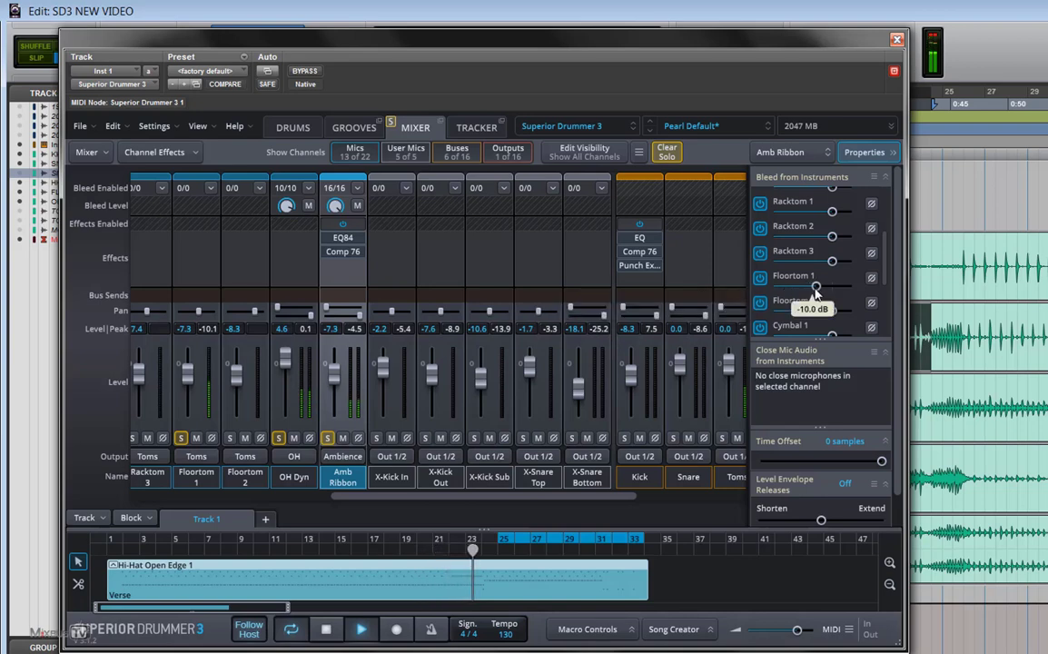
pyautogui.moveTo(816, 289); pyautogui.dragTo(811, 289)
pyautogui.hscroll(-1, 457, 501)
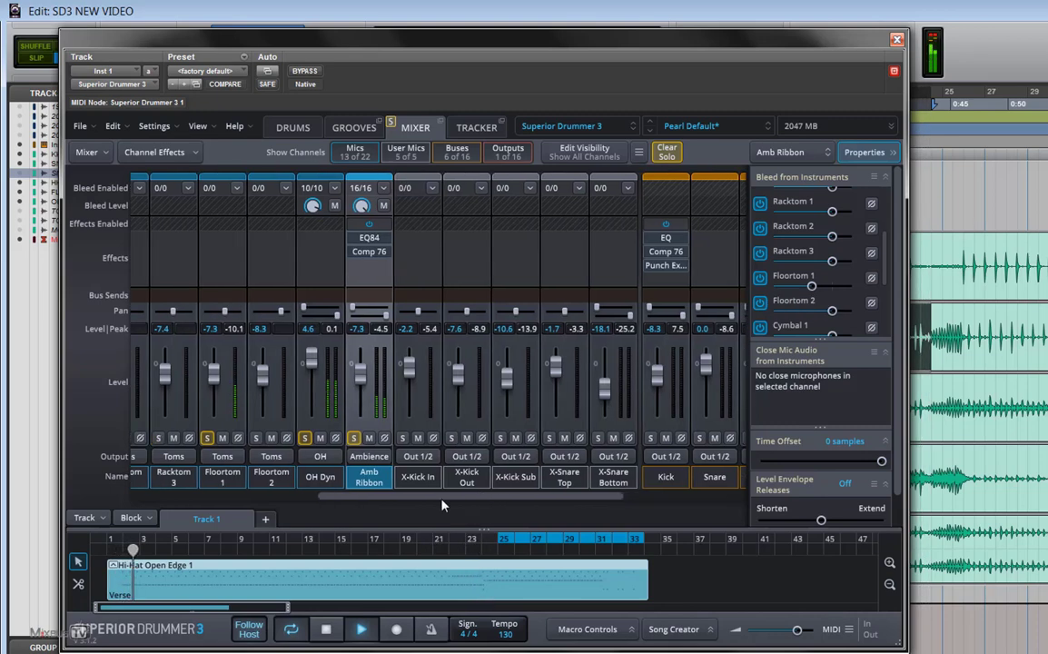
pyautogui.moveTo(810, 287); pyautogui.dragTo(807, 287)
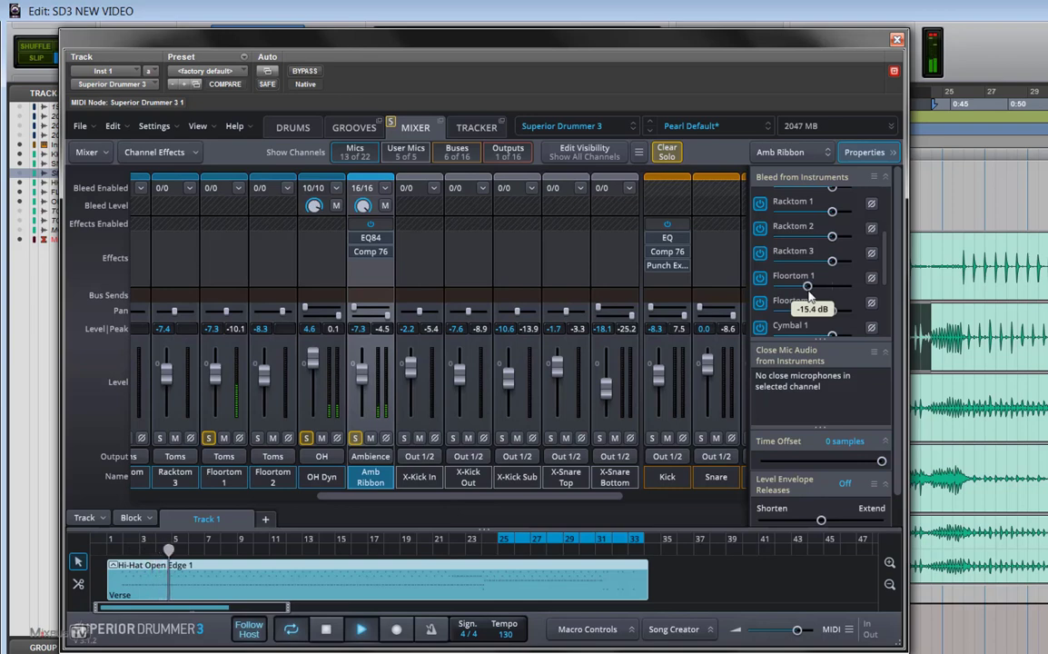
pyautogui.click(353, 628)
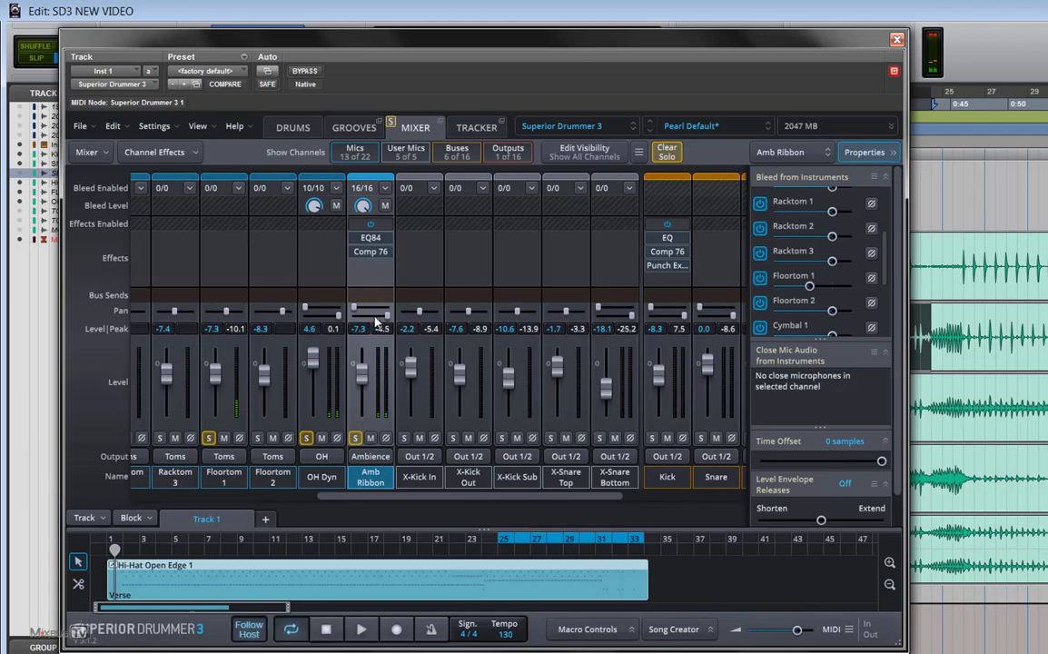
pyautogui.moveTo(360, 502); pyautogui.dragTo(223, 503)
# - Audition the kit during playback, switching between the Drums and Mixer views
pyautogui.click(295, 127)
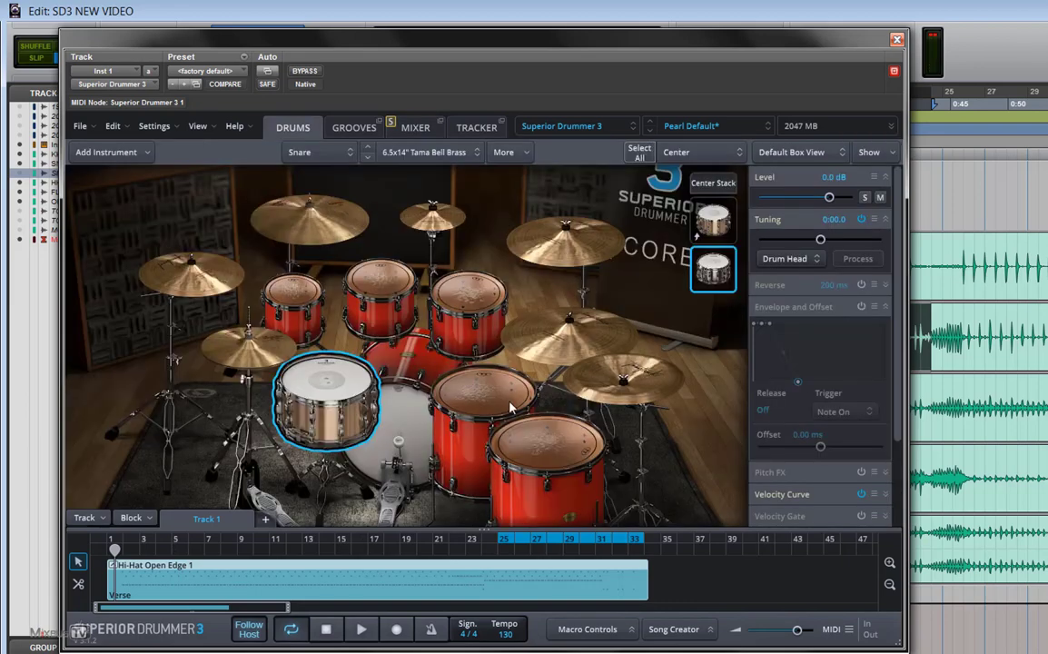
pyautogui.click(360, 636)
pyautogui.click(356, 624)
pyautogui.click(414, 130)
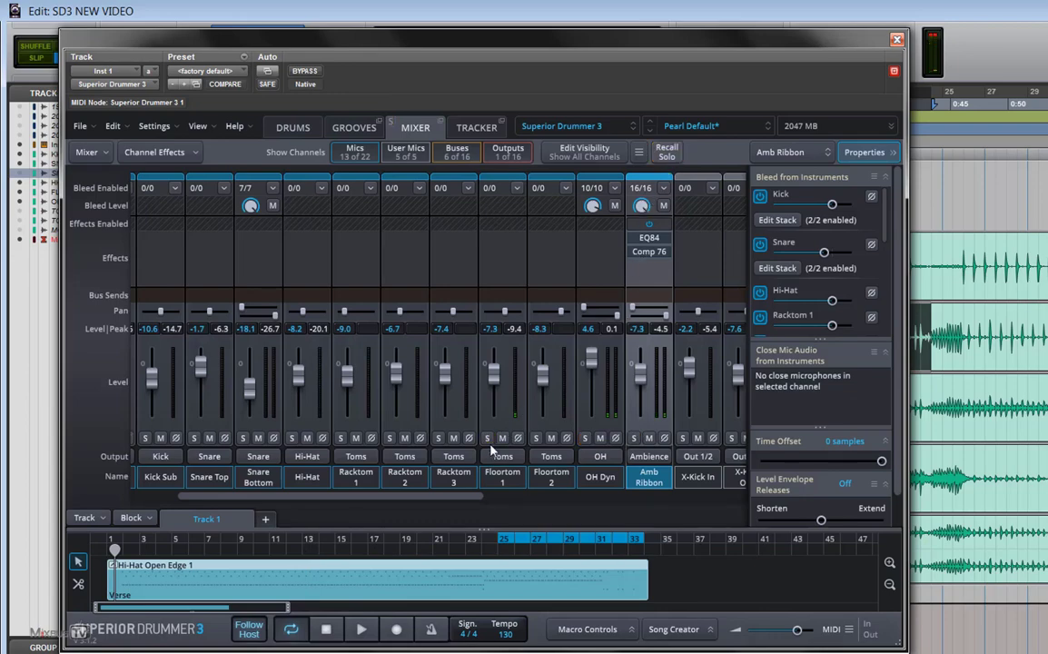
pyautogui.click(363, 632)
pyautogui.click(304, 133)
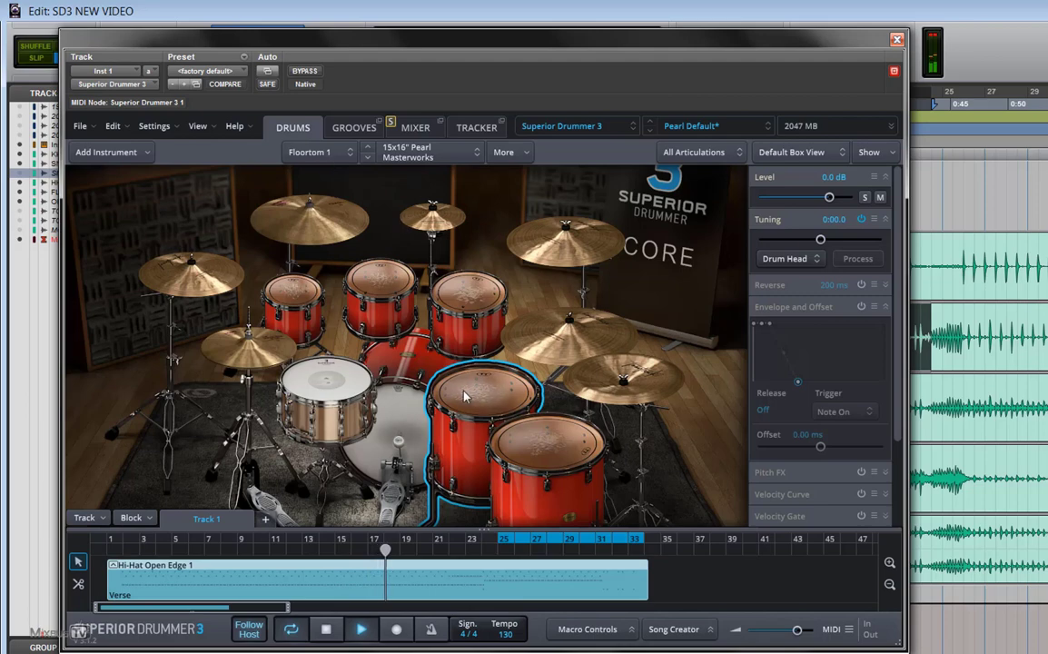
# - Pick the floor tom in the kit and open Floortom 1's effect slot in the Mixer
pyautogui.click(327, 630)
pyautogui.click(415, 128)
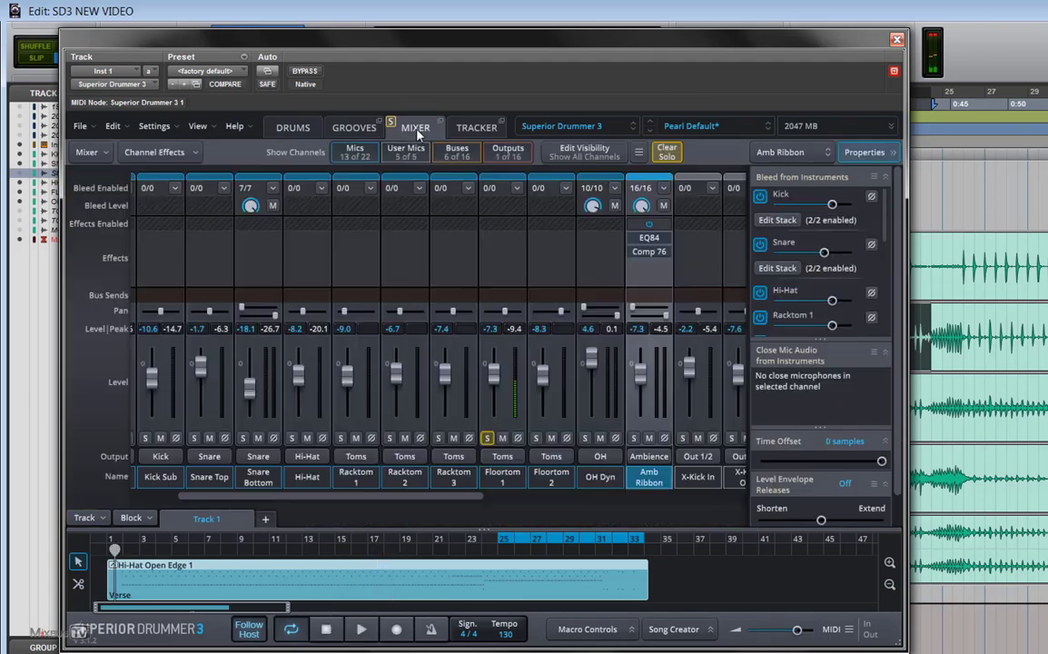
pyautogui.click(362, 630)
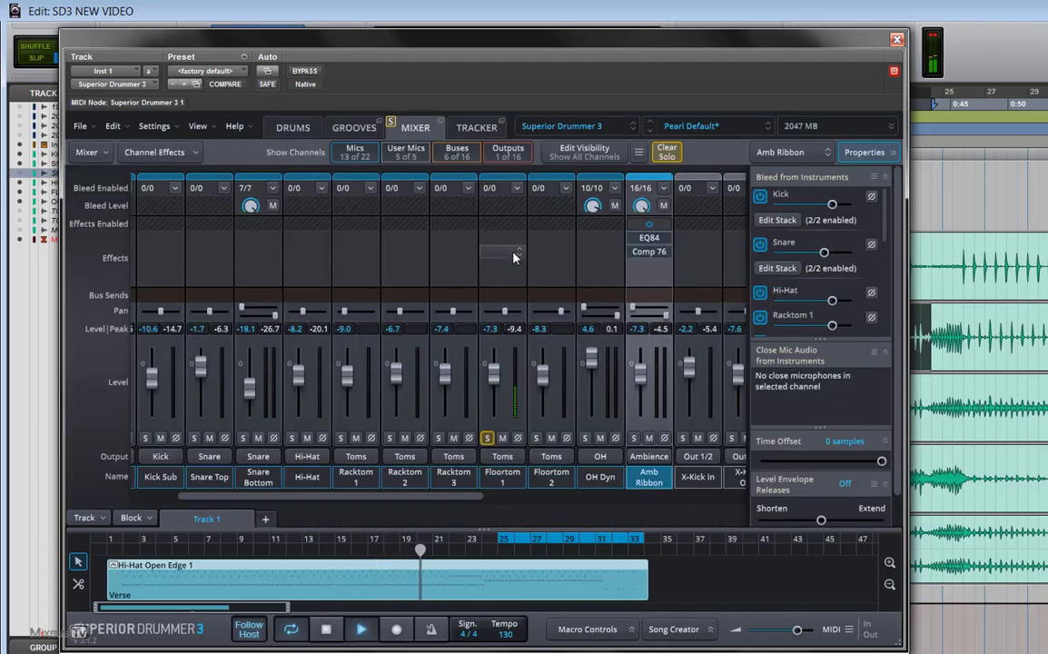
pyautogui.click(513, 255)
# - Insert an EQ on Floortom 1 with a narrow cut of about 12 dB near 430 Hz
pyautogui.moveTo(511, 257)
pyautogui.click(585, 257)
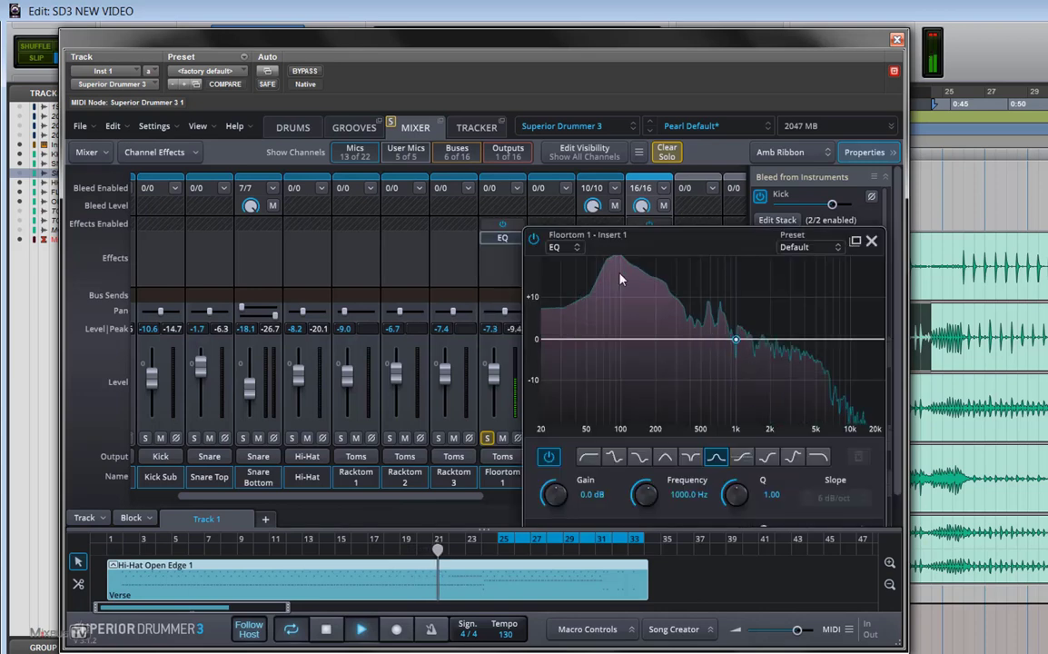
pyautogui.moveTo(736, 338); pyautogui.dragTo(694, 389)
pyautogui.moveTo(736, 494); pyautogui.dragTo(740, 505)
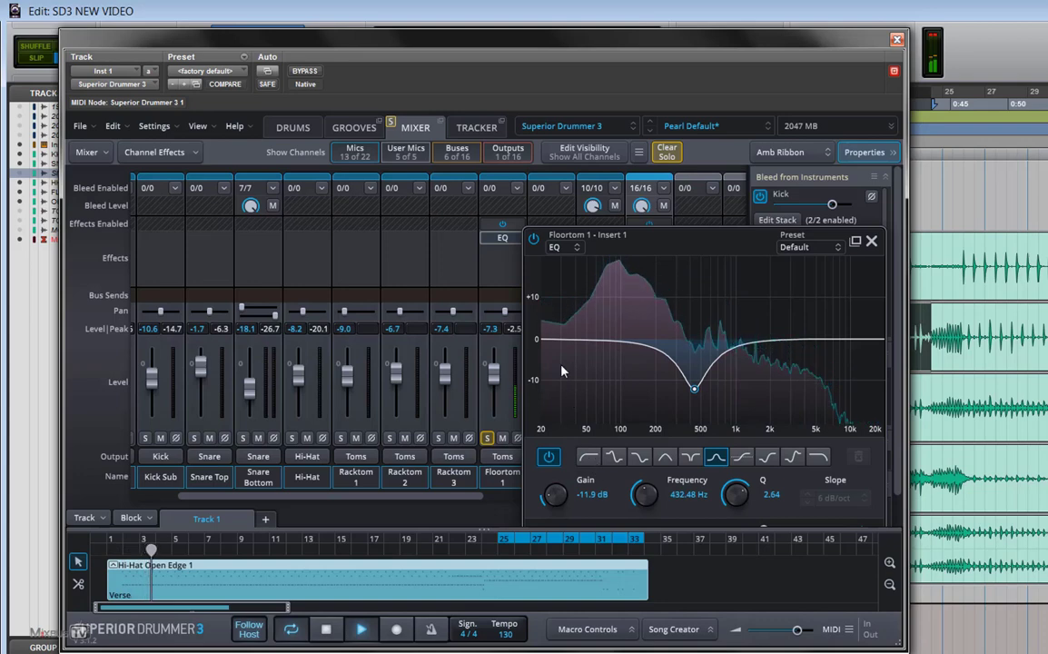
# - Add a 70 Hz high-pass filter with Q 1.00 and an 18 dB/oct slope
pyautogui.doubleClick(548, 340)
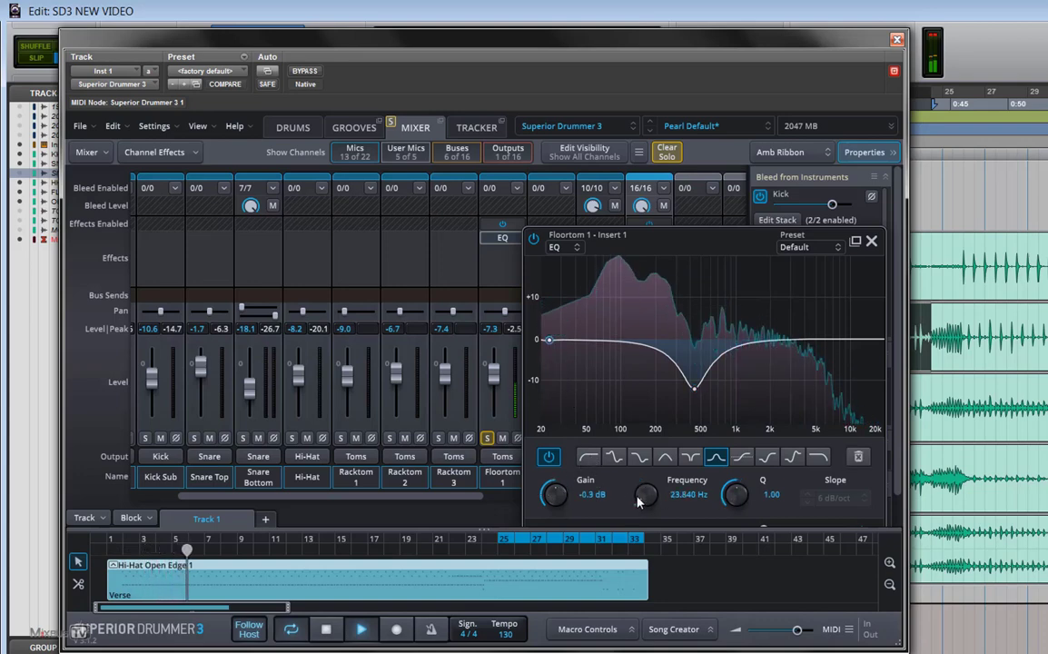
pyautogui.moveTo(639, 501); pyautogui.dragTo(641, 499)
pyautogui.moveTo(739, 496); pyautogui.dragTo(738, 493)
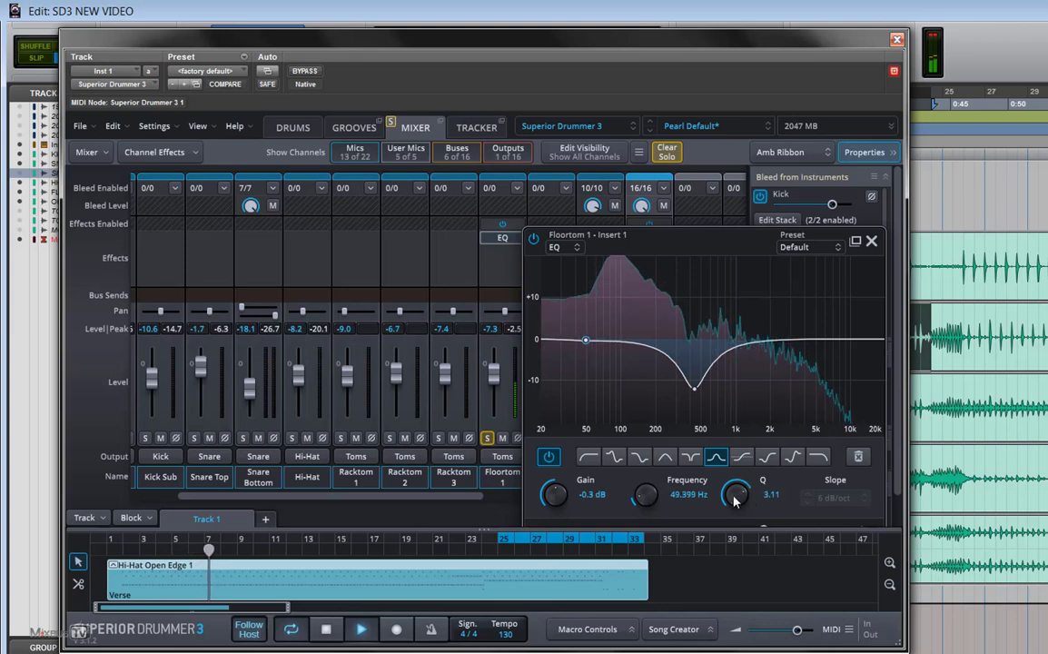
pyautogui.click(588, 457)
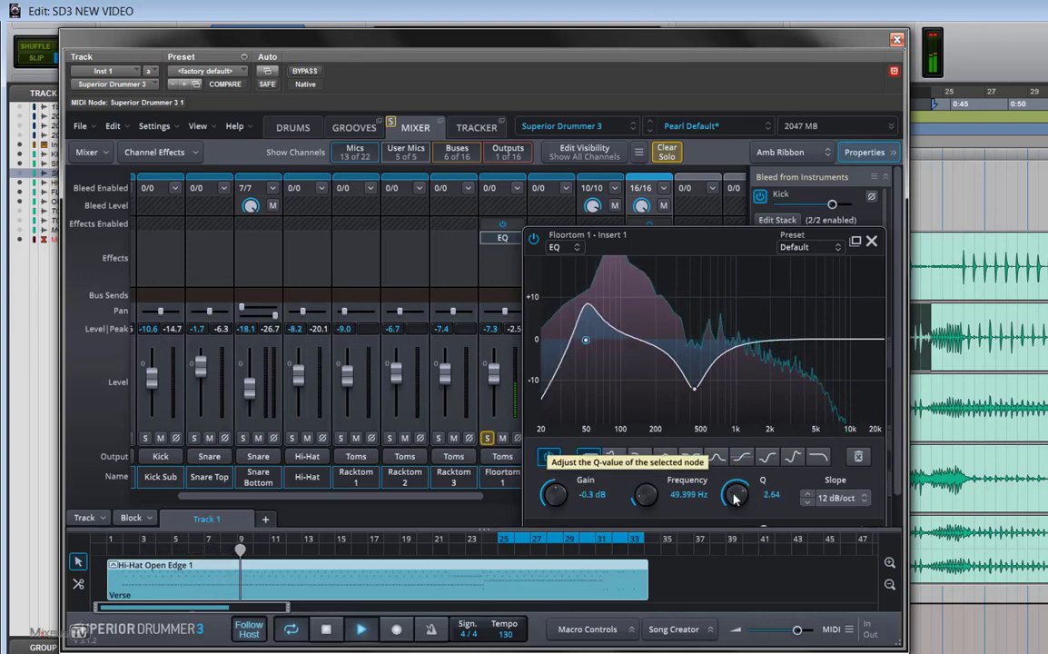
pyautogui.moveTo(736, 497); pyautogui.dragTo(736, 491)
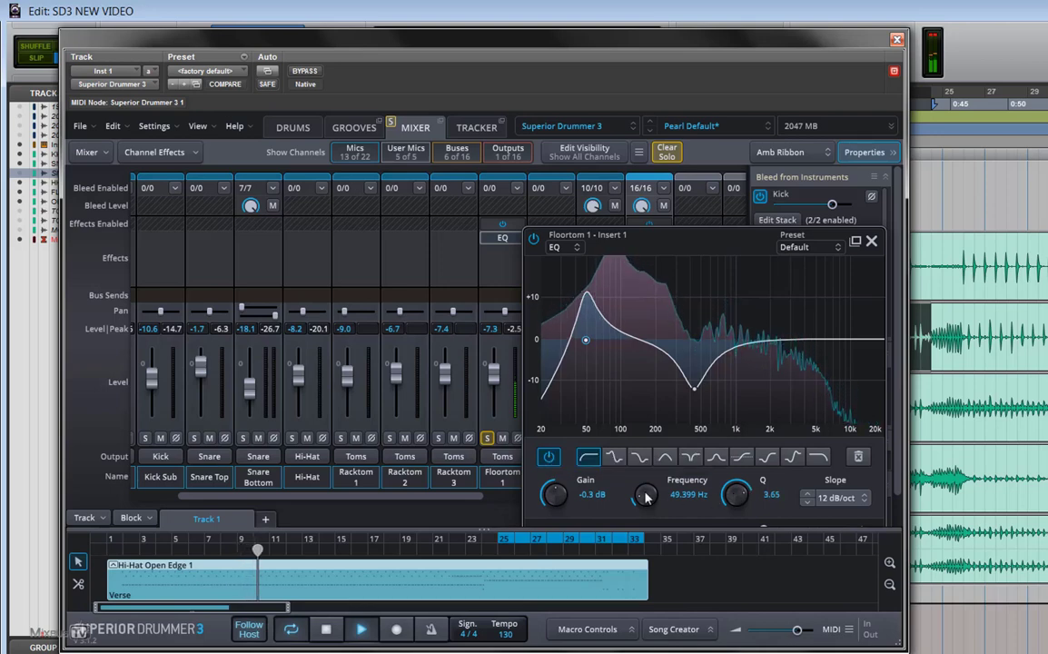
pyautogui.moveTo(645, 496)
pyautogui.mouseDown()
pyautogui.moveTo(647, 468)
pyautogui.moveTo(641, 484)
pyautogui.mouseUp()
pyautogui.doubleClick(672, 494)
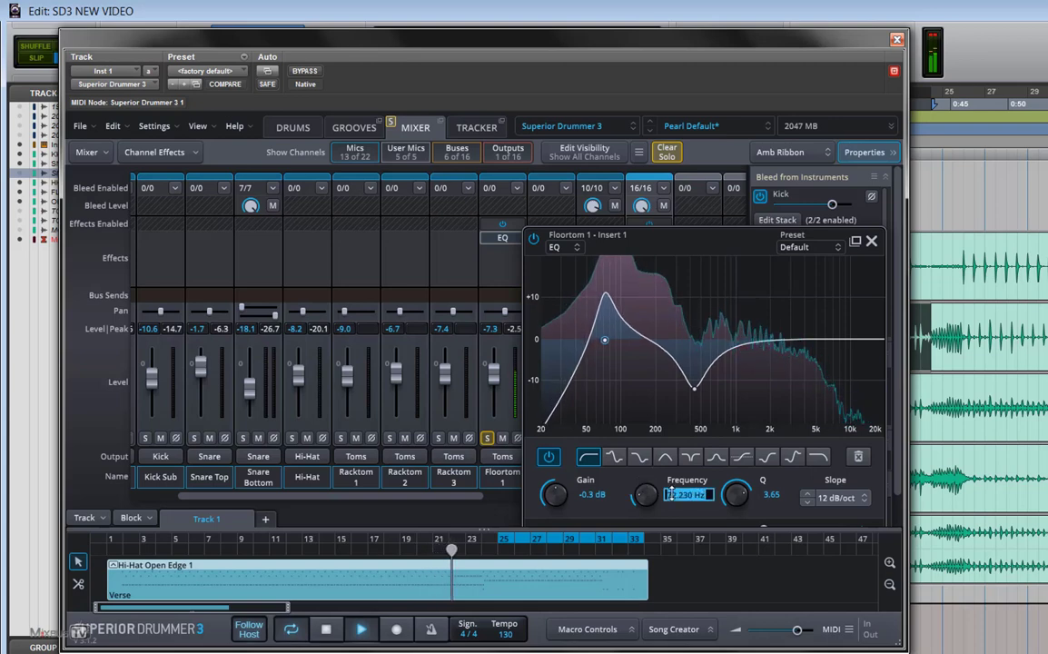
pyautogui.write('70')
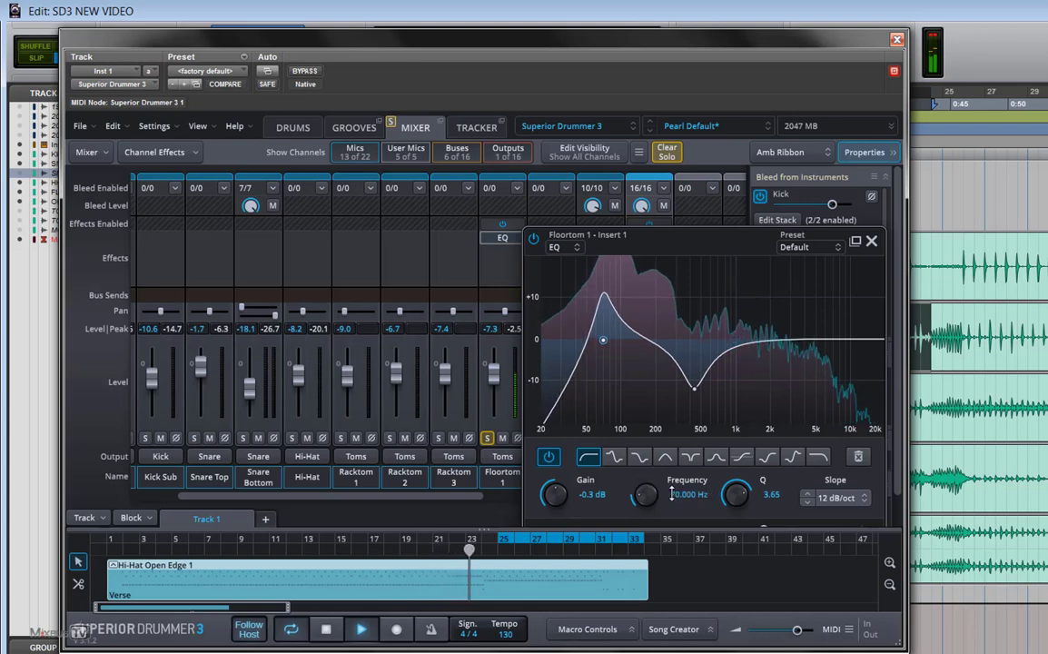
pyautogui.press('Return')
pyautogui.moveTo(737, 505); pyautogui.dragTo(737, 525)
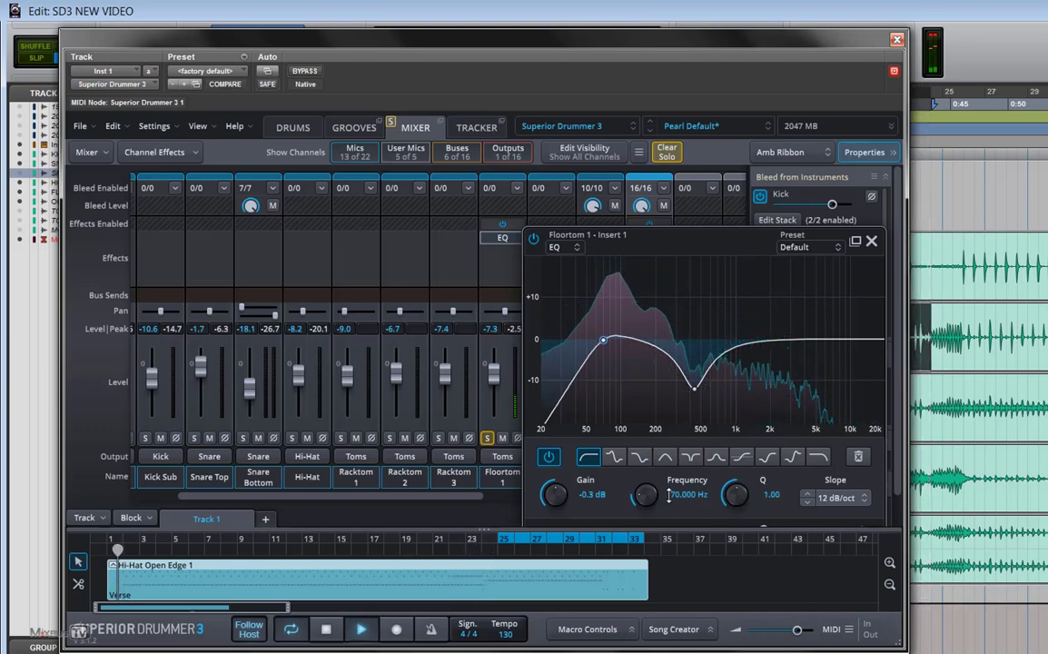
pyautogui.click(836, 498)
pyautogui.click(845, 554)
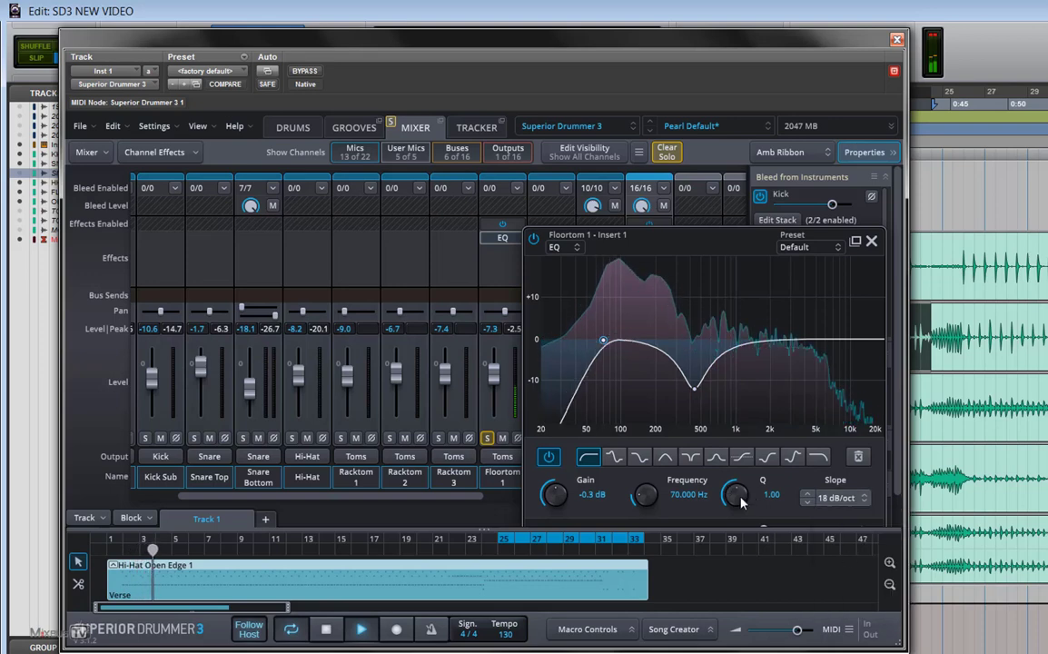
# - Add a narrow boost around 193 Hz, settling it under 2 dB
pyautogui.scroll(5, 734, 494)
pyautogui.scroll(-4, 740, 500)
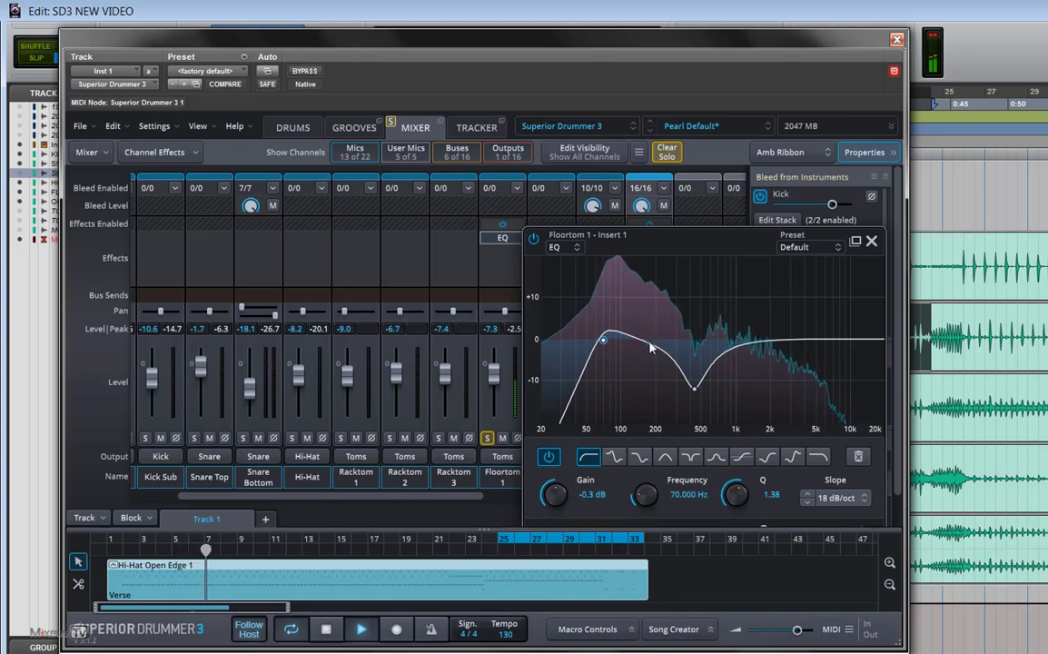
pyautogui.doubleClick(644, 311)
pyautogui.moveTo(645, 311)
pyautogui.mouseDown()
pyautogui.moveTo(639, 297)
pyautogui.moveTo(628, 303)
pyautogui.moveTo(656, 304)
pyautogui.mouseUp()
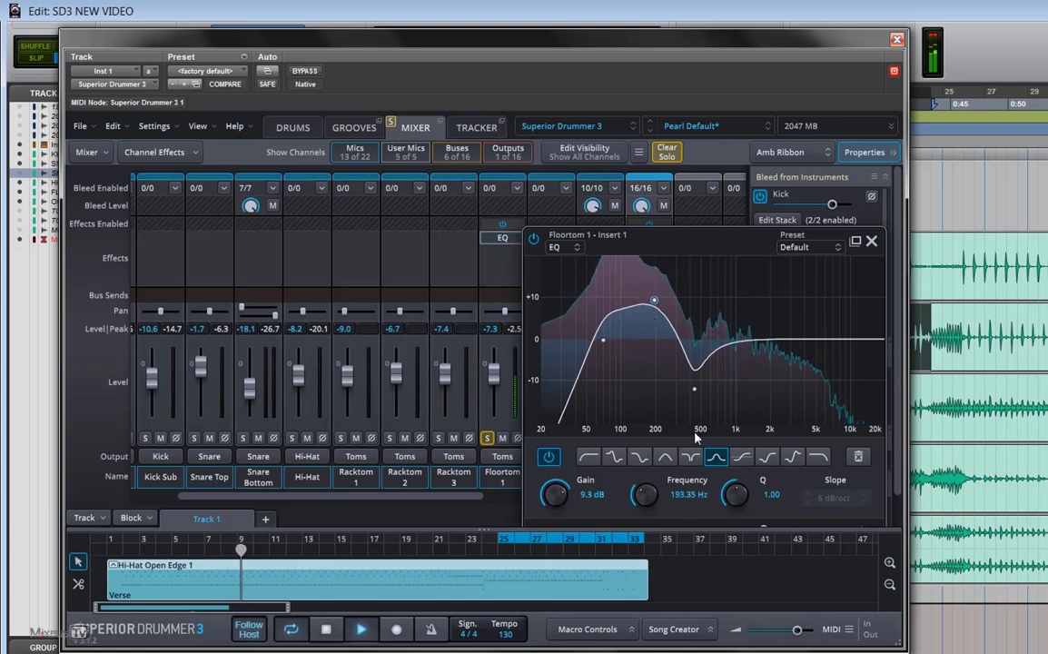
pyautogui.moveTo(730, 489); pyautogui.dragTo(727, 507)
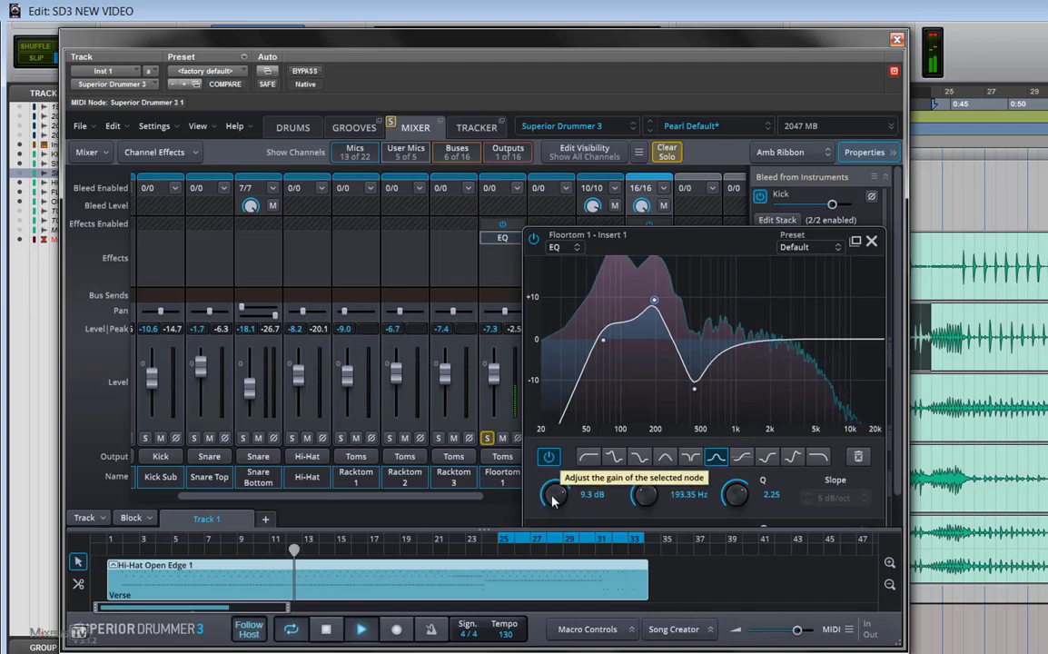
pyautogui.moveTo(553, 493); pyautogui.dragTo(553, 500)
# - Add a 6.7 dB high boost around 2132 Hz and close the EQ window
pyautogui.scroll(5, 553, 494)
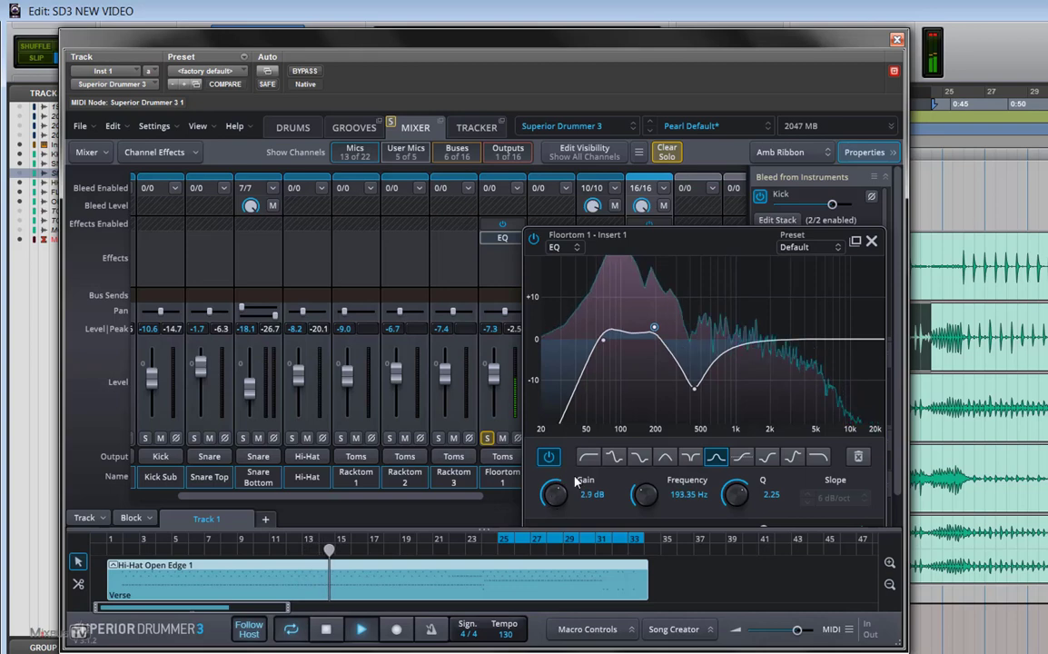
pyautogui.click(603, 341)
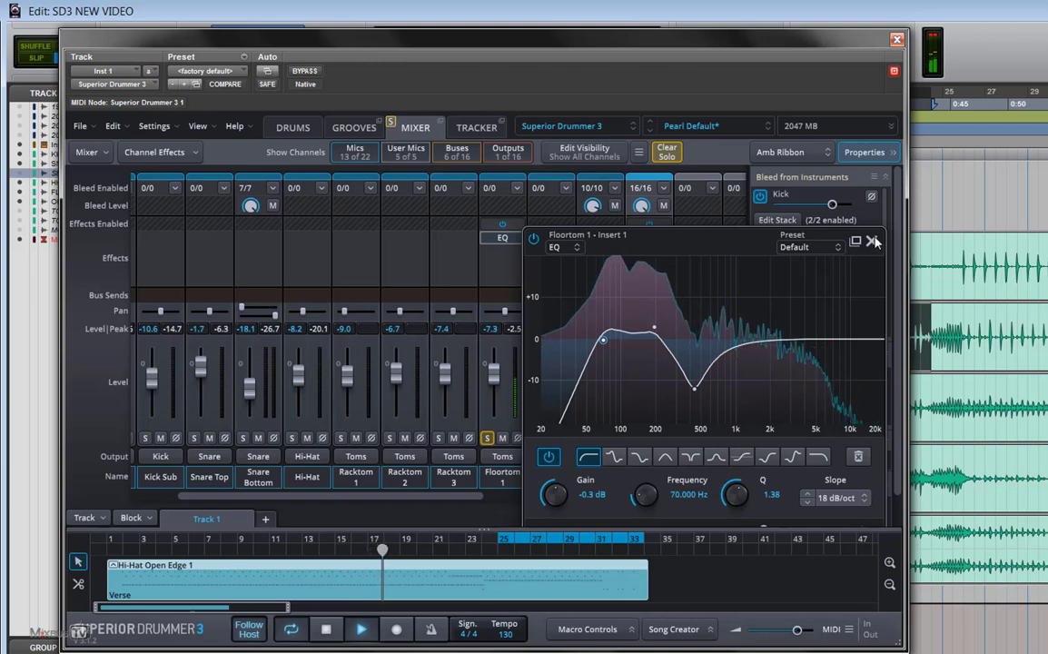
pyautogui.moveTo(813, 342); pyautogui.dragTo(774, 317)
pyautogui.click(620, 259)
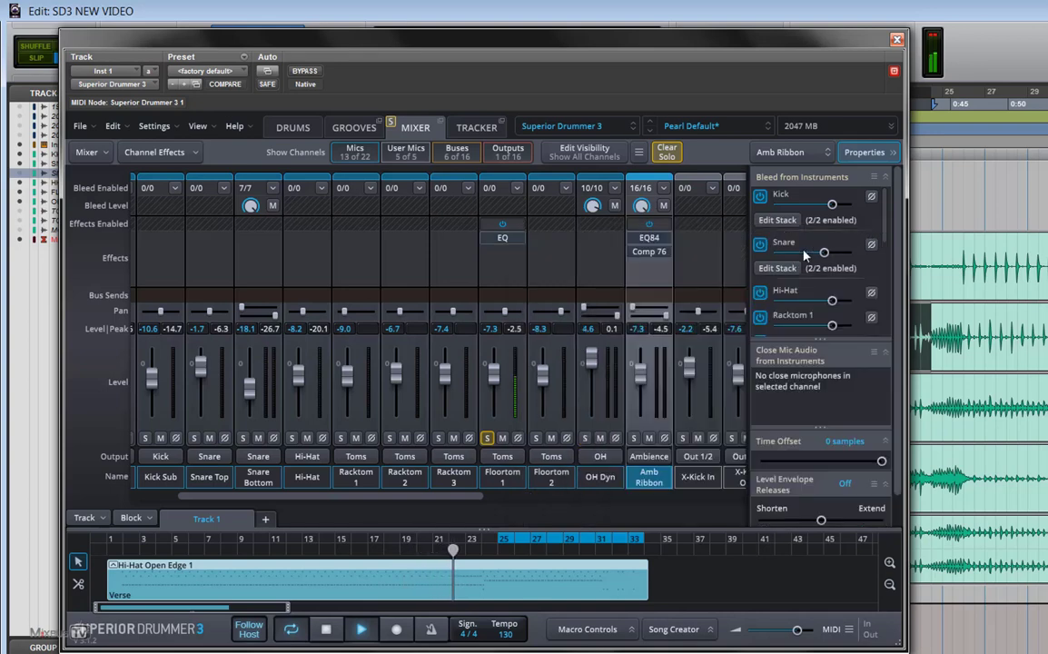
# - Add a Compressor/Limiter to Floortom 1 and move its window aside
pyautogui.click(505, 256)
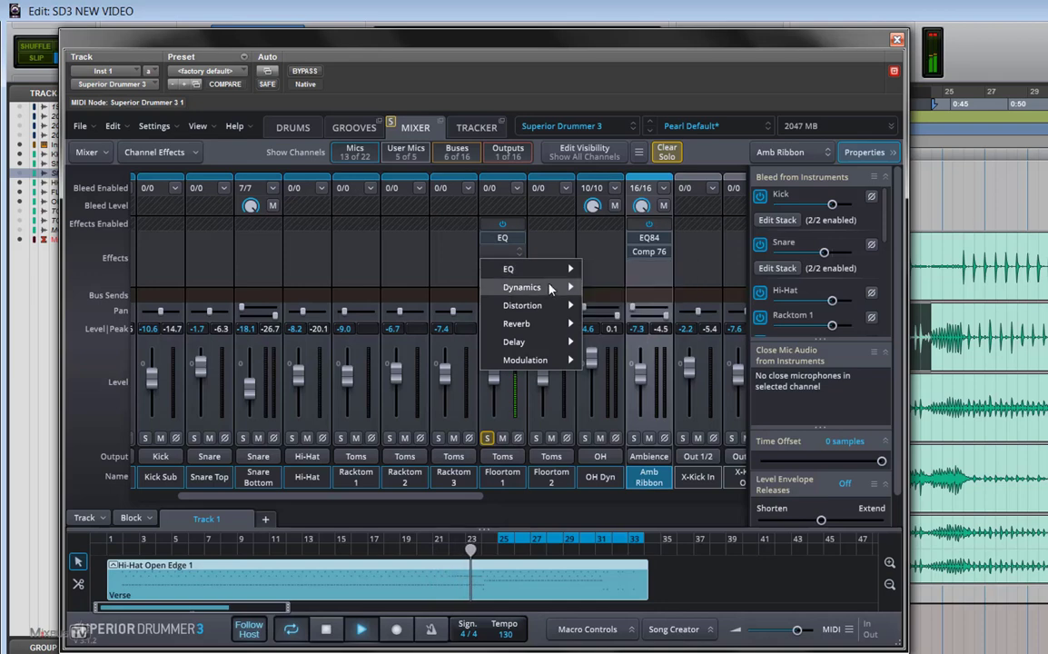
pyautogui.moveTo(544, 287)
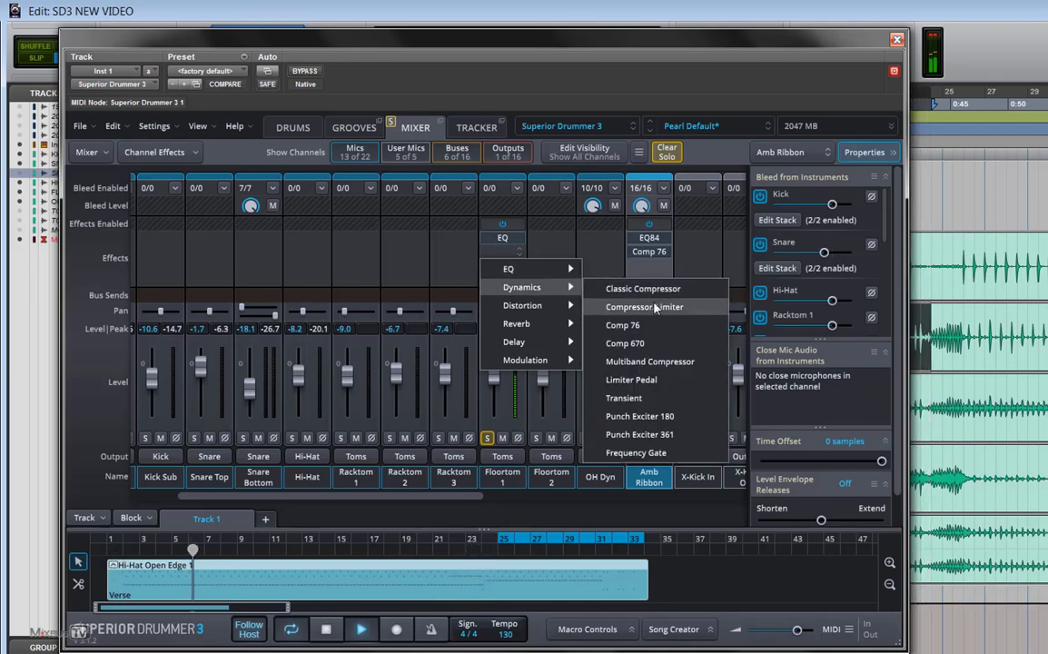
pyautogui.click(654, 307)
pyautogui.moveTo(748, 272); pyautogui.dragTo(605, 276)
# - Dial in the compressor controls and set the ratio to 4.0:1
pyautogui.scroll(-12, 413, 460)
pyautogui.scroll(3, 413, 456)
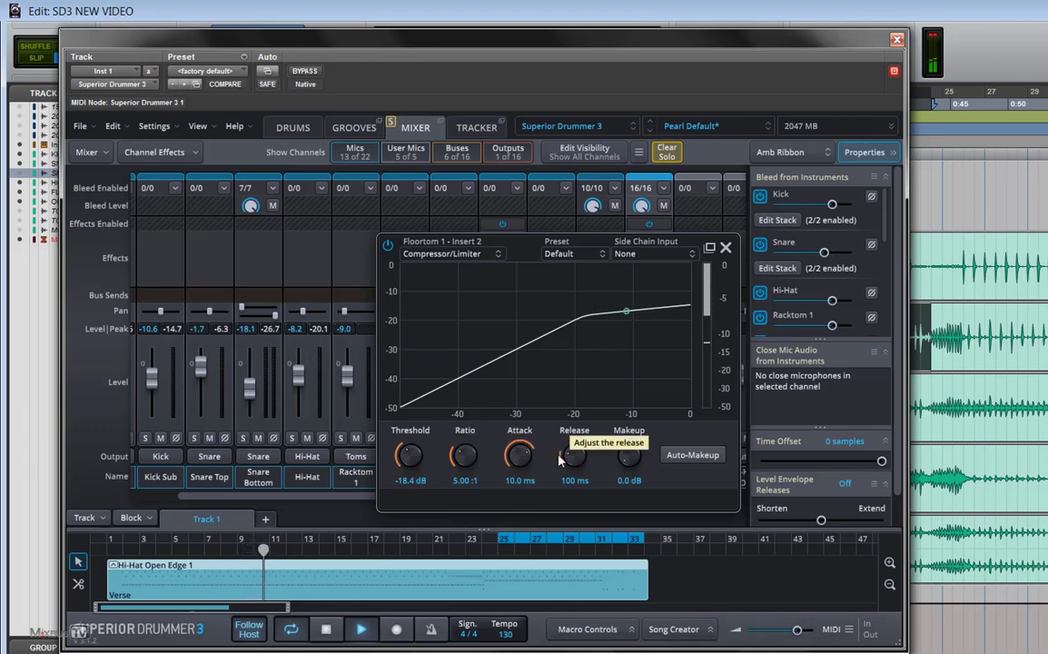
pyautogui.scroll(3, 571, 458)
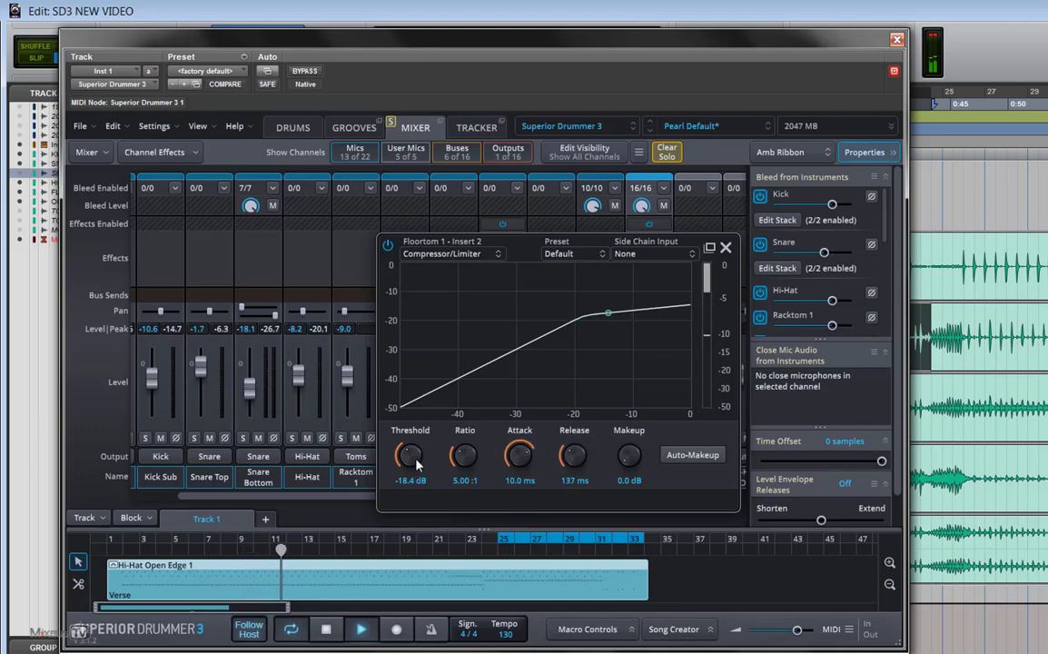
pyautogui.scroll(5, 416, 463)
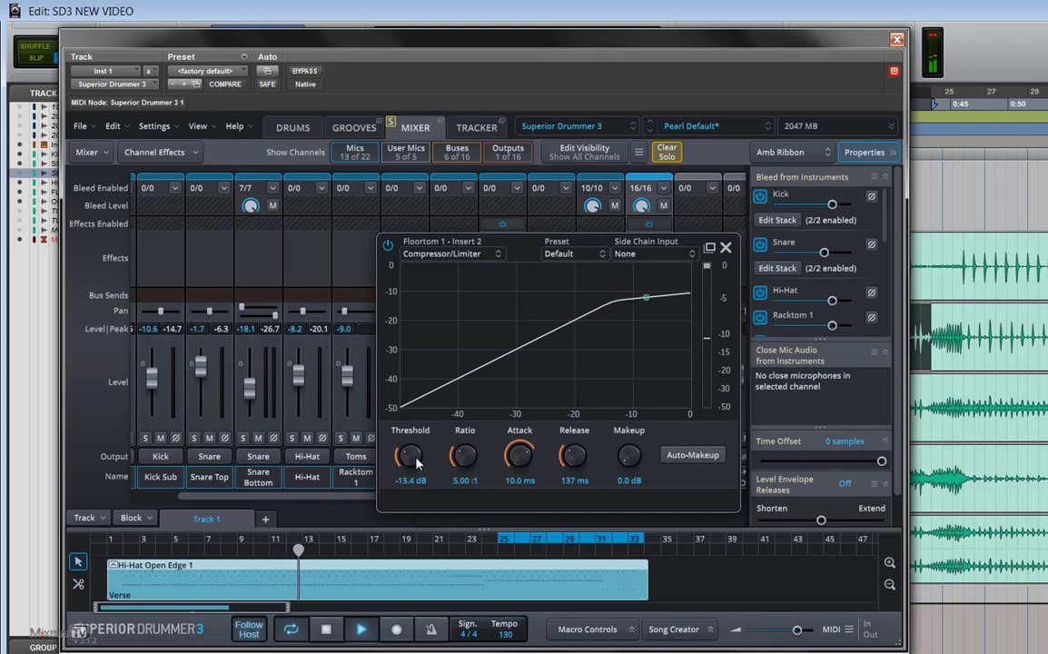
pyautogui.scroll(-5, 519, 458)
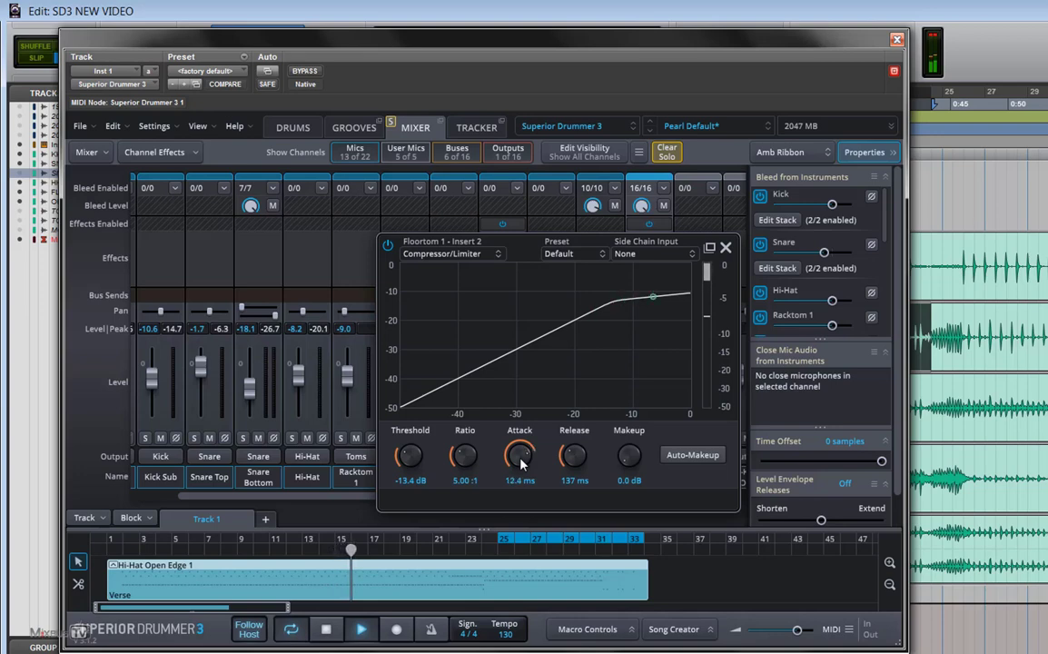
pyautogui.scroll(-2, 519, 458)
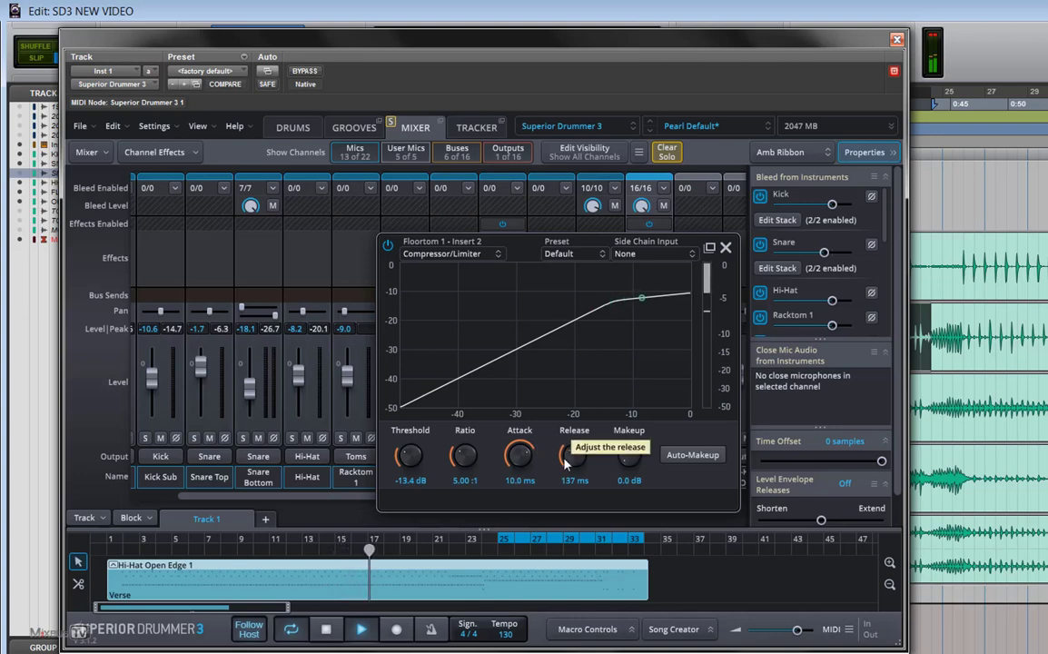
pyautogui.scroll(3, 568, 455)
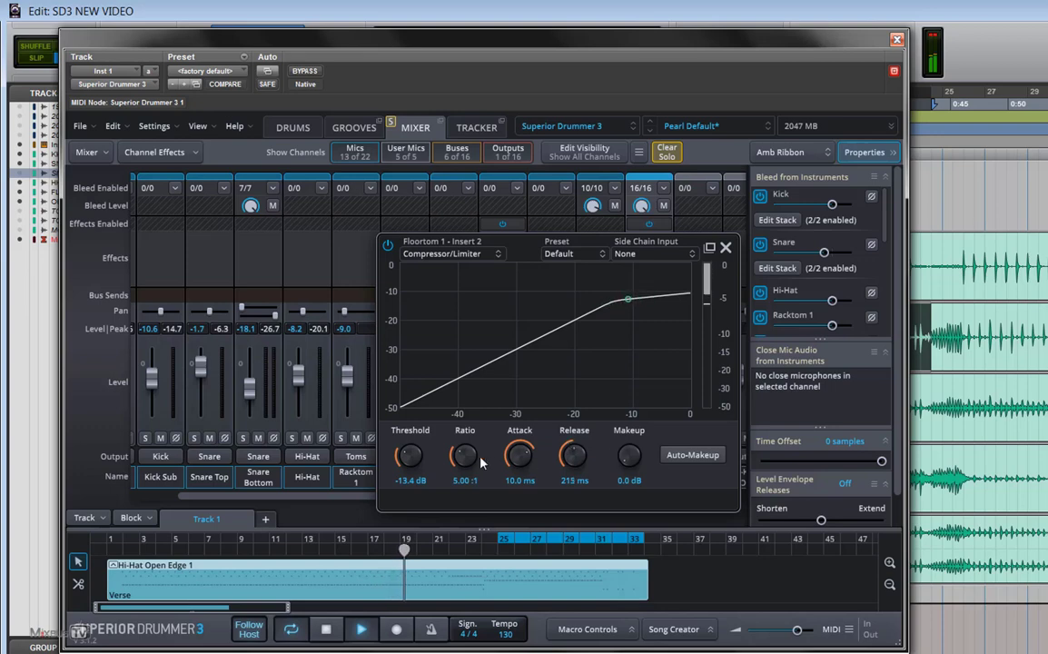
pyautogui.scroll(-2, 465, 459)
pyautogui.scroll(-2, 465, 463)
pyautogui.scroll(-3, 464, 466)
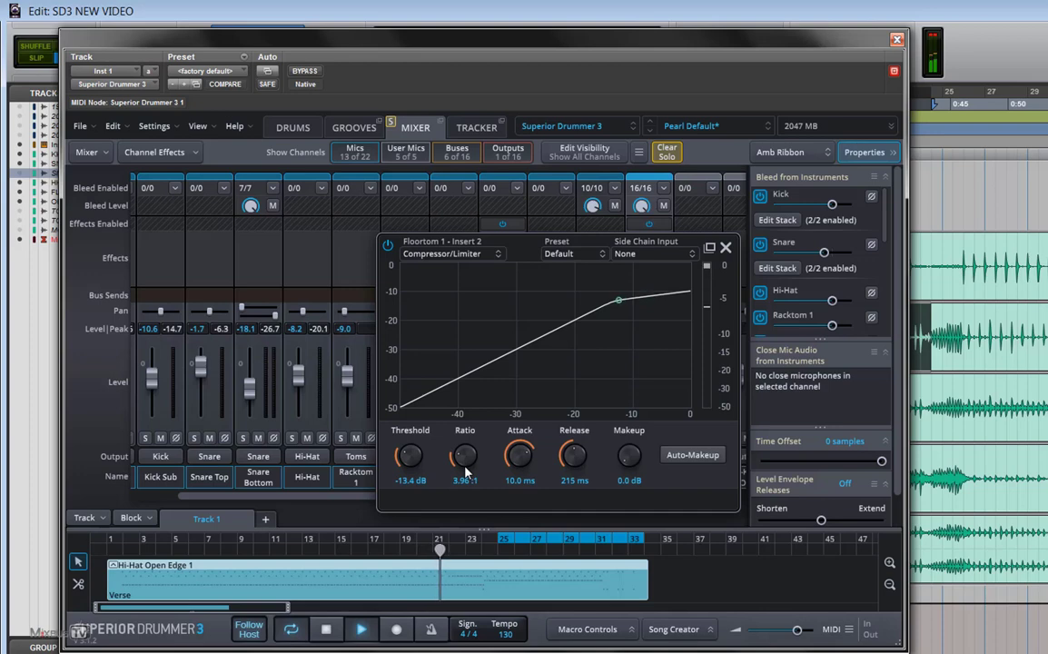
pyautogui.doubleClick(460, 480)
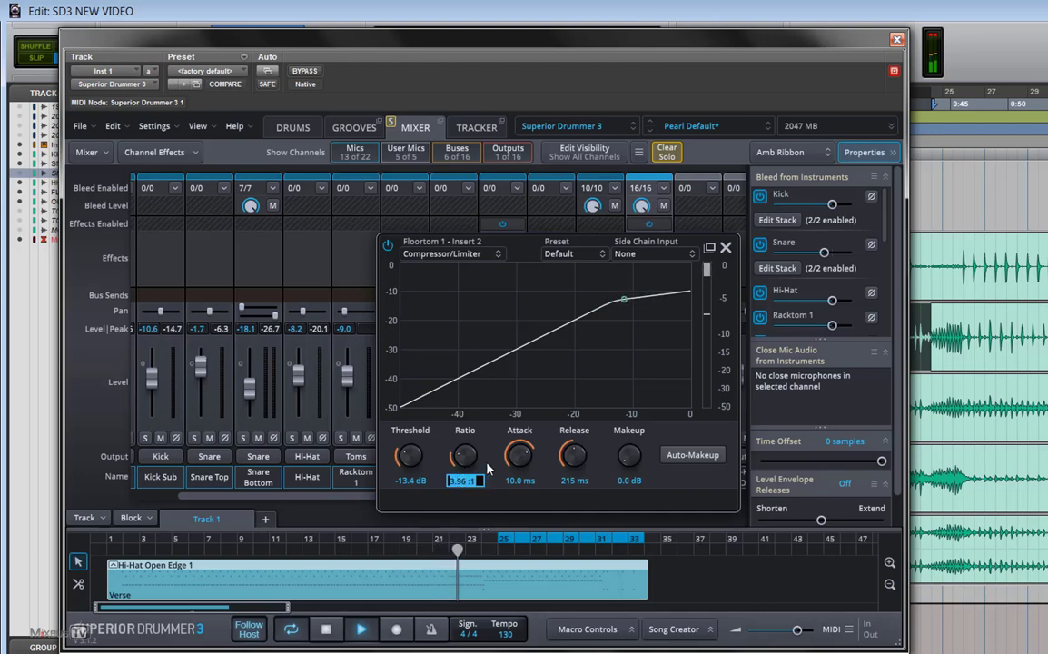
pyautogui.write('4.0')
pyautogui.press('Return')
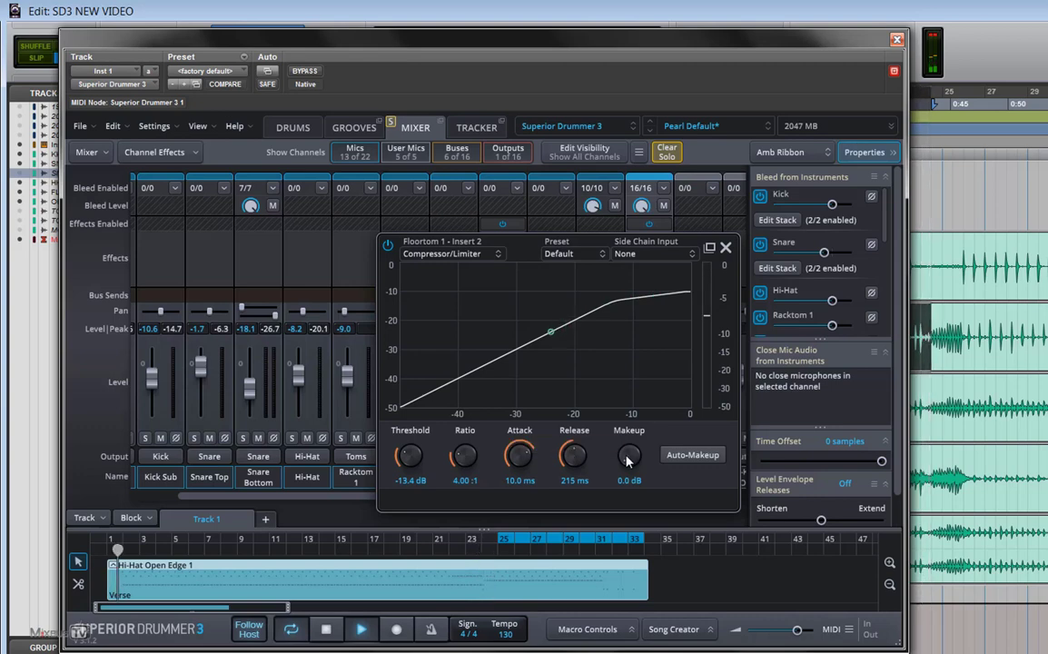
# - Adjust the compressor further, A/B it with bypass, and close its window
pyautogui.scroll(7, 627, 460)
pyautogui.scroll(2, 627, 460)
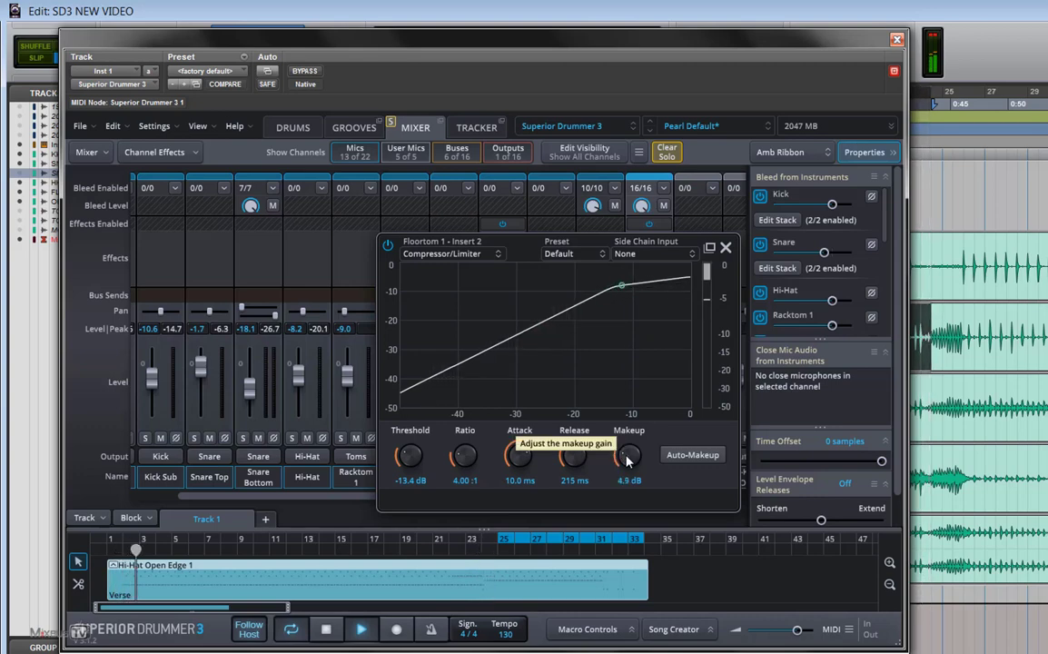
pyautogui.scroll(2, 627, 460)
pyautogui.scroll(-1, 627, 460)
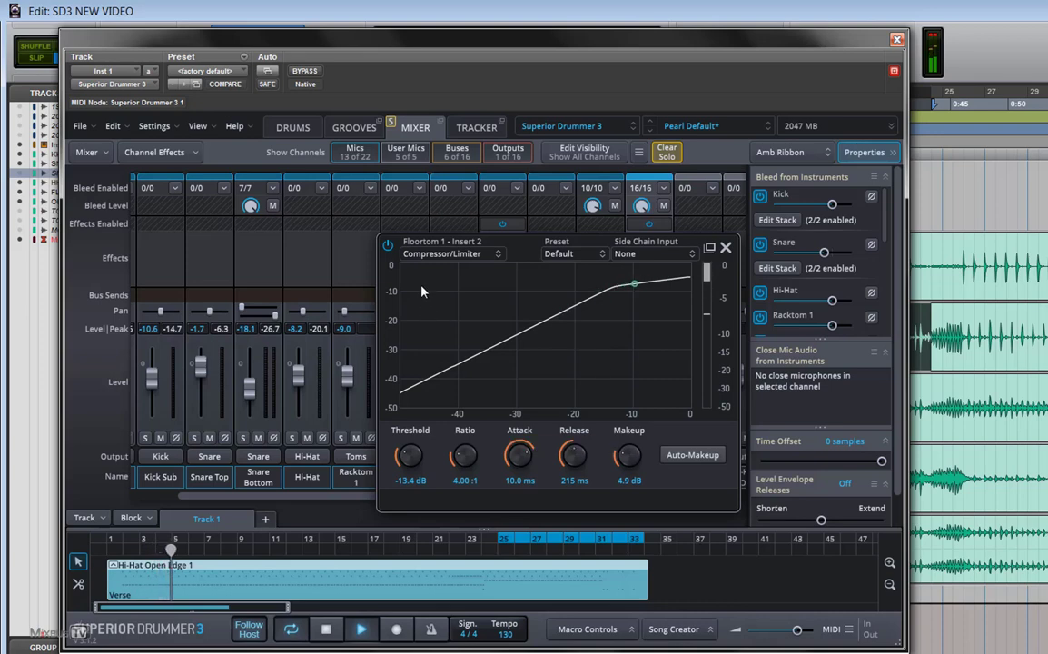
pyautogui.click(388, 246)
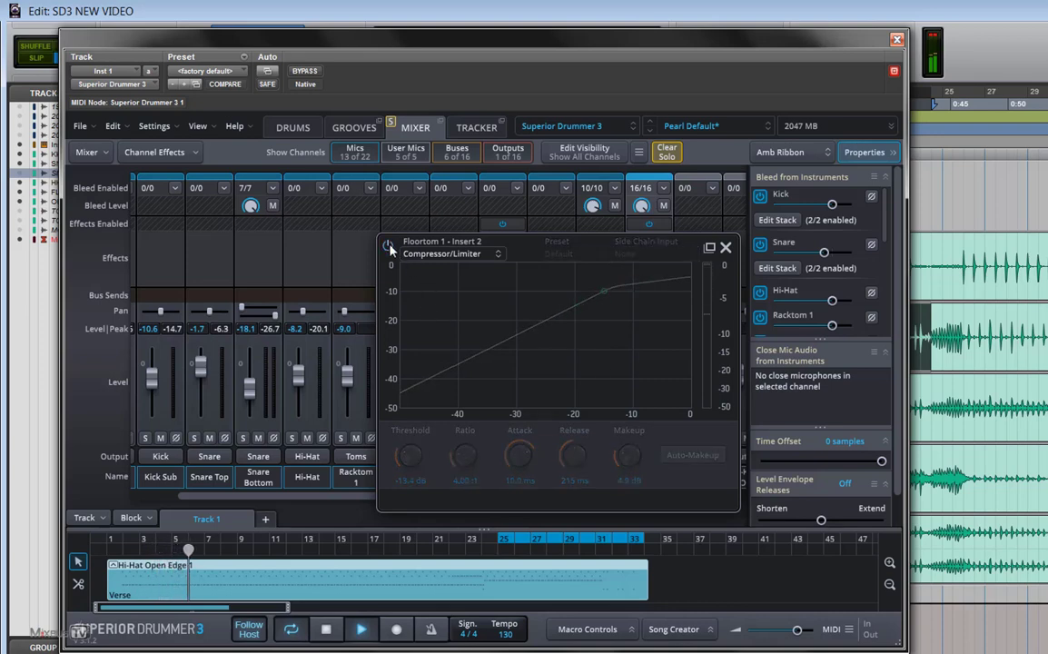
pyautogui.click(389, 247)
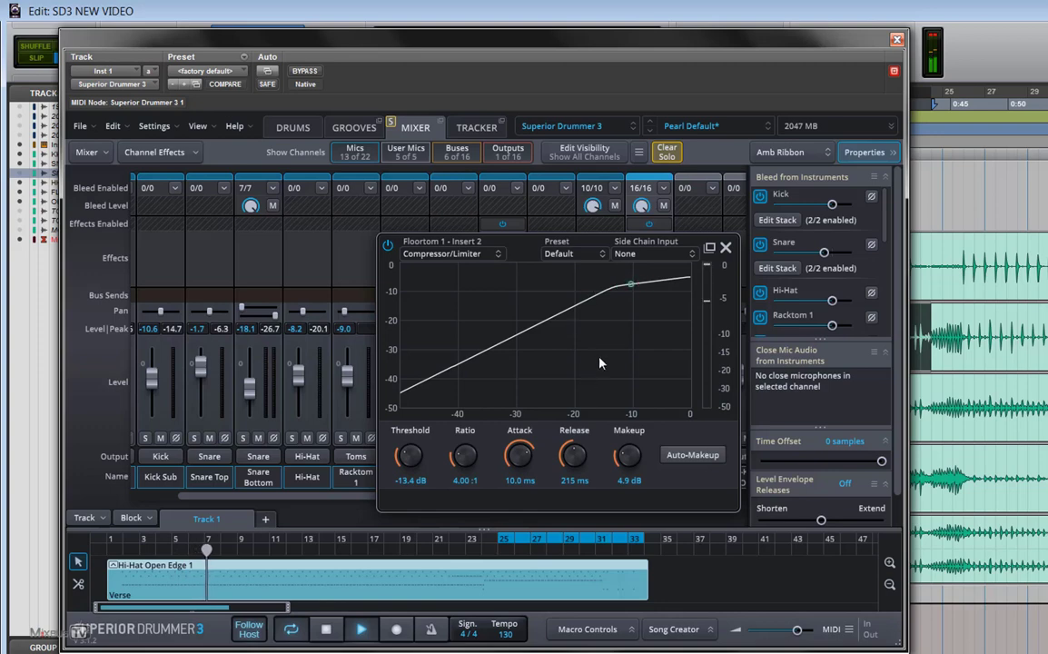
pyautogui.click(725, 247)
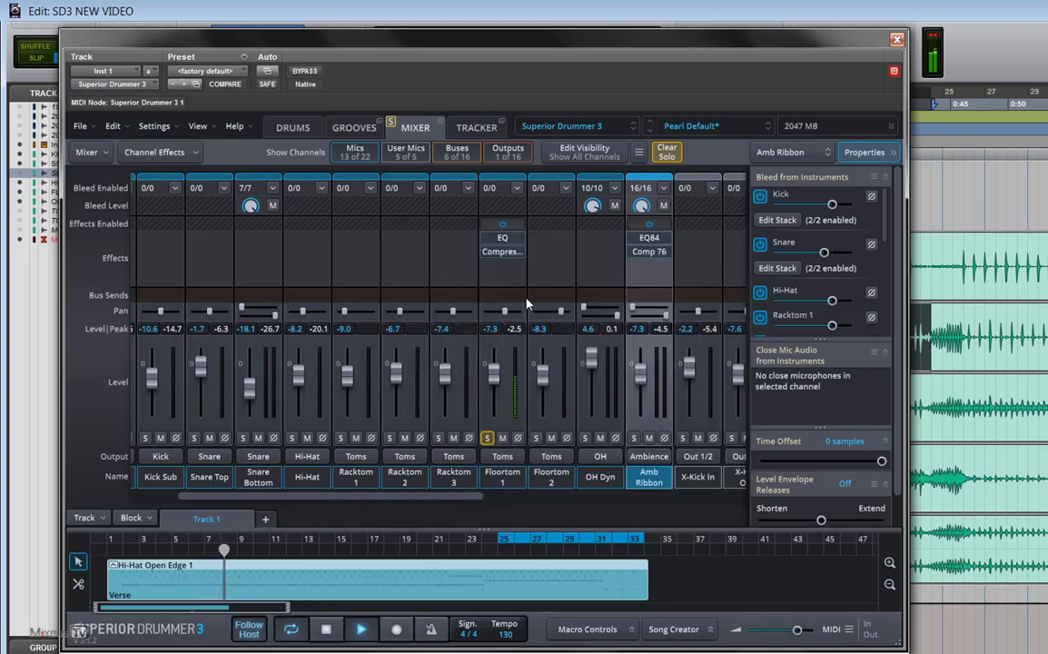
# - Set makeup gain to 3.5 dB and threshold to -13.4 dB, then close the compressor
pyautogui.click(503, 252)
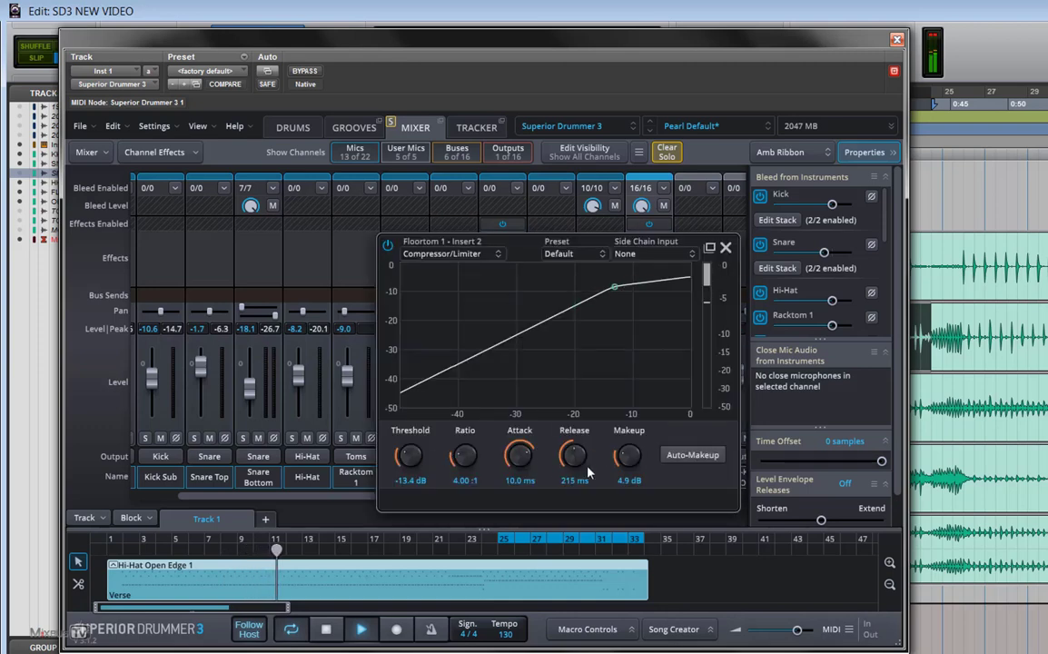
pyautogui.moveTo(628, 455); pyautogui.dragTo(632, 461)
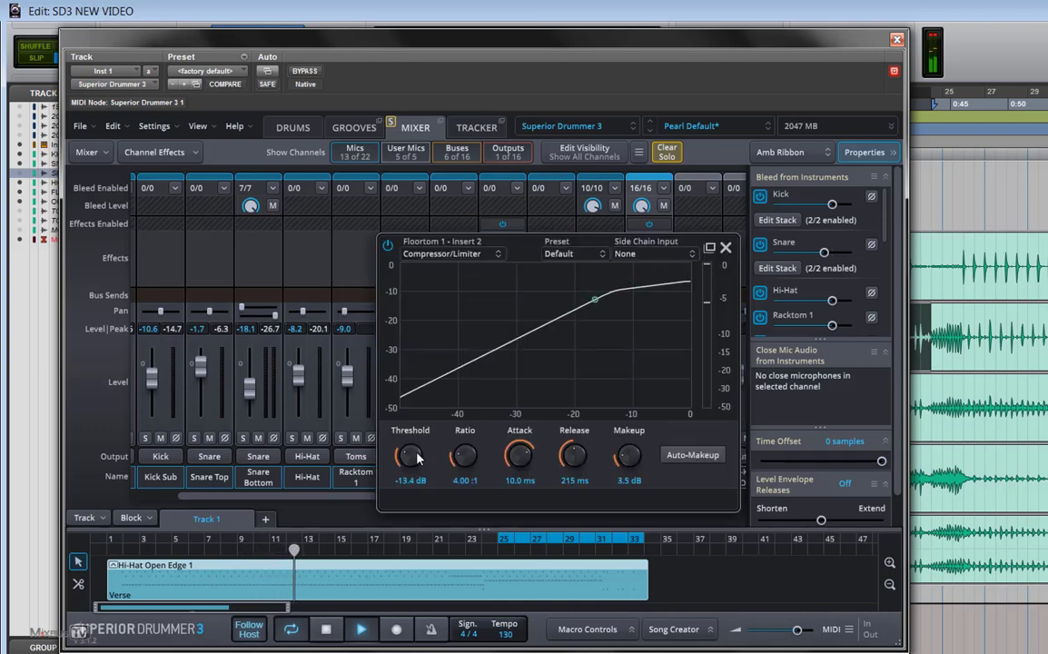
pyautogui.moveTo(411, 451); pyautogui.dragTo(417, 459)
pyautogui.scroll(5, 411, 455)
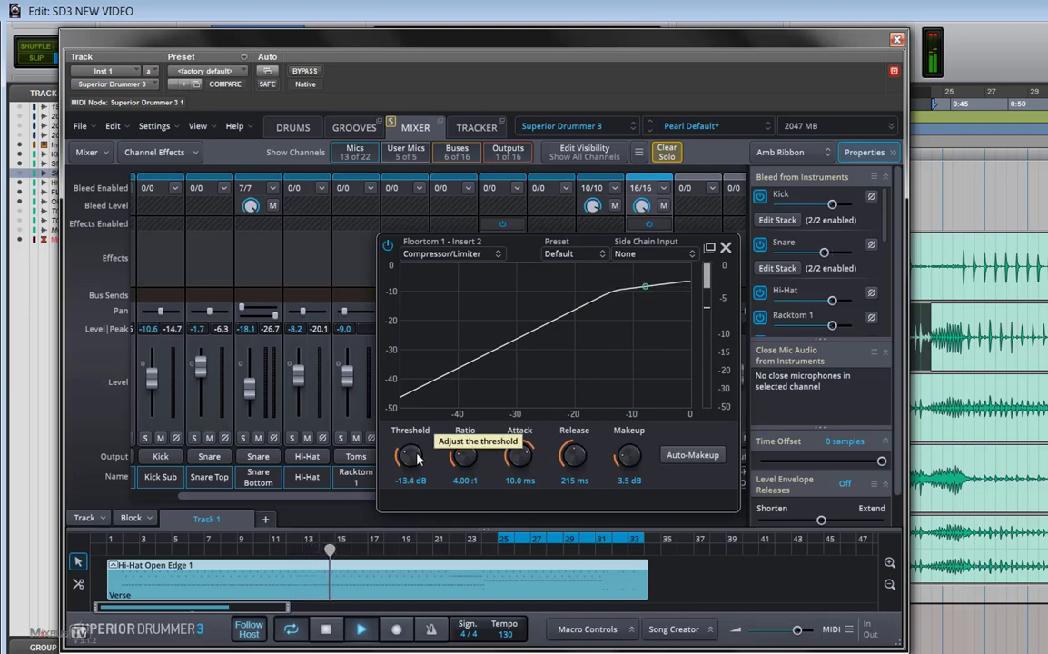
pyautogui.click(725, 247)
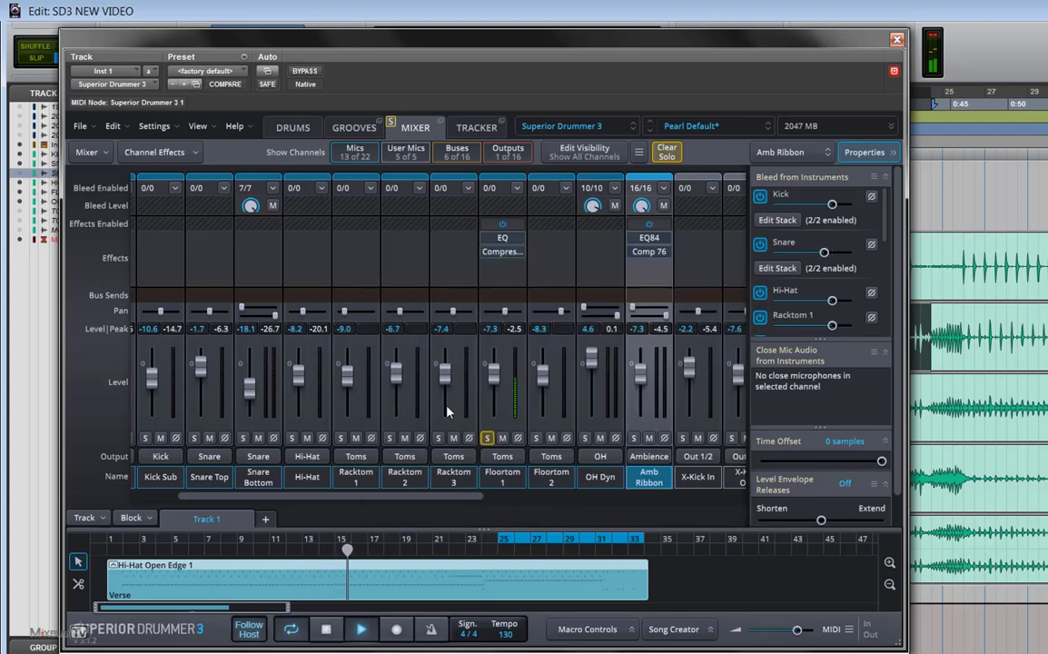
# - Unsolo Floortom 1 and insert a Punch Exciter 361 on it
pyautogui.click(489, 439)
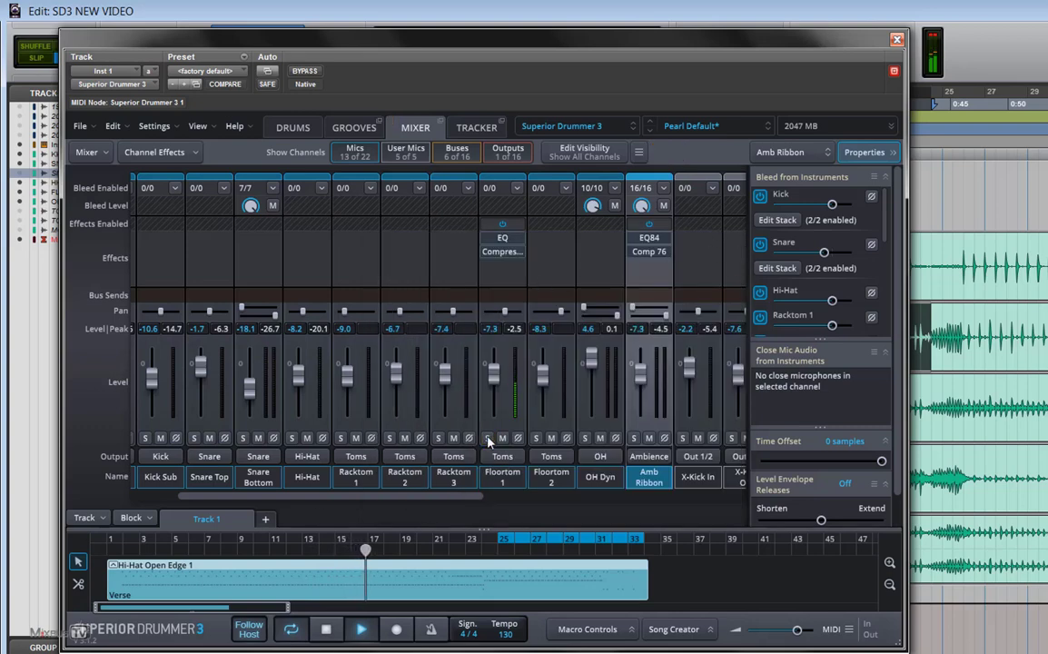
pyautogui.click(502, 265)
pyautogui.moveTo(545, 319)
pyautogui.moveTo(572, 300)
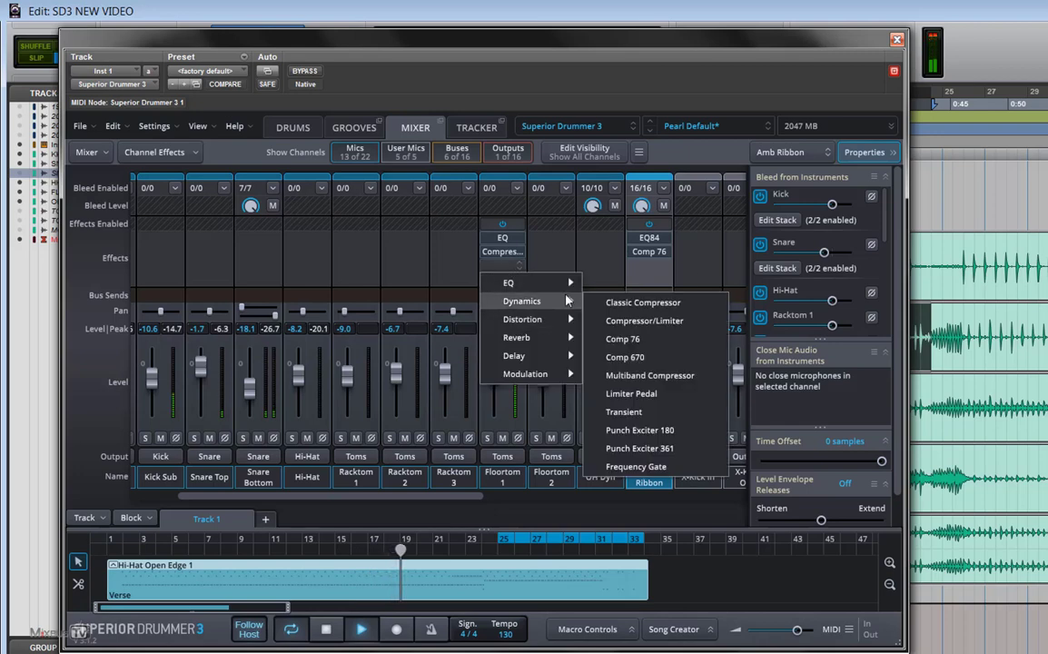
pyautogui.click(686, 449)
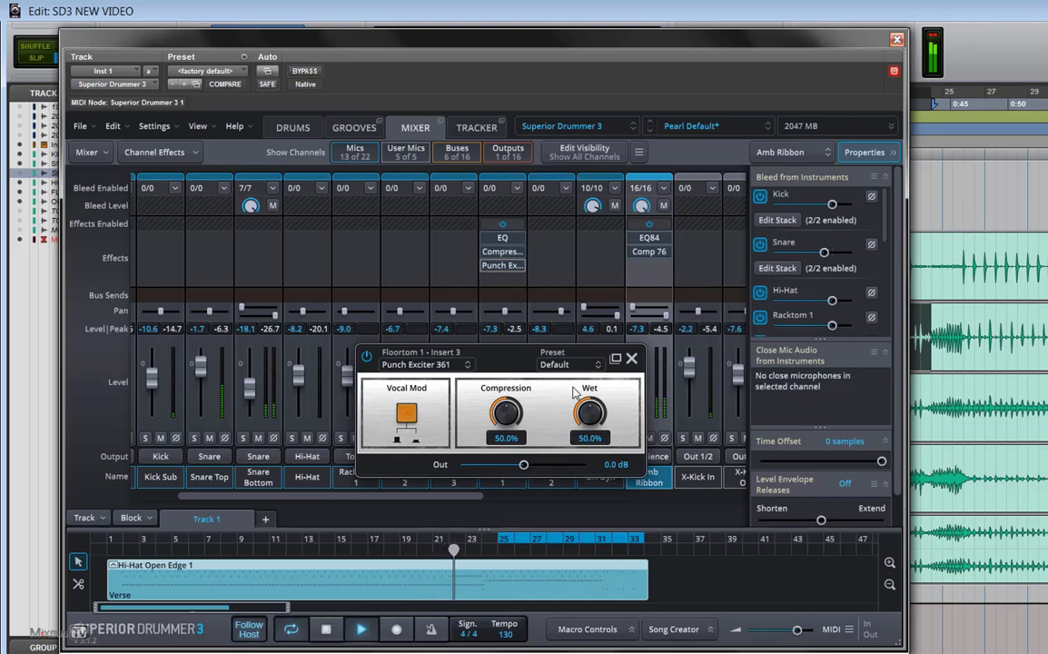
# - A/B the Punch Exciter at 34% wet, lower Floortom 1 to -10.1 dB, and stop playback
pyautogui.click(367, 357)
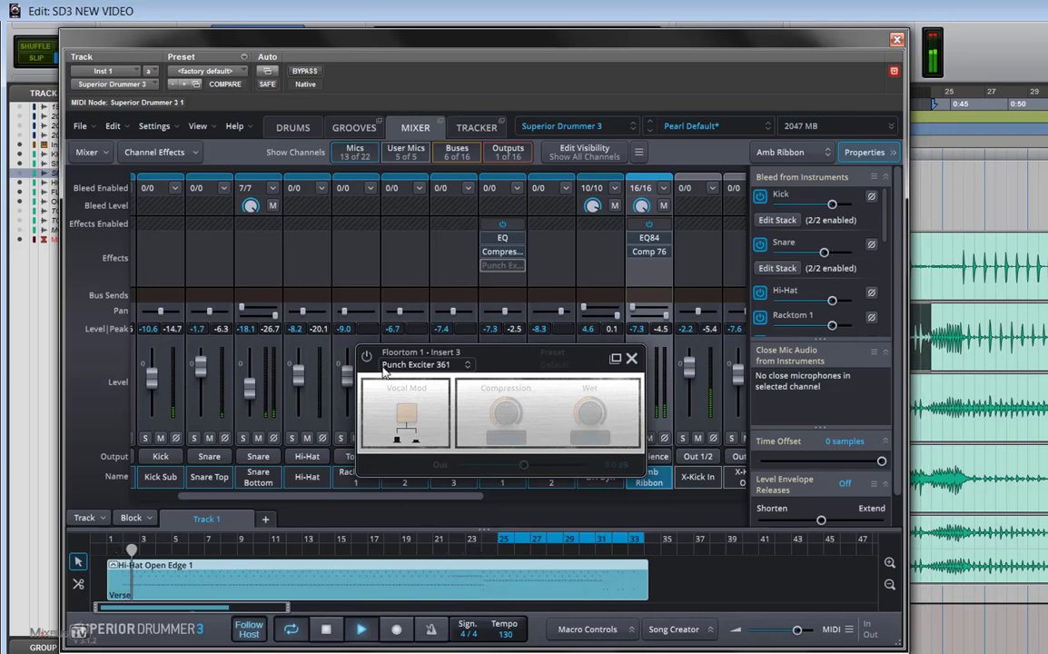
pyautogui.click(368, 357)
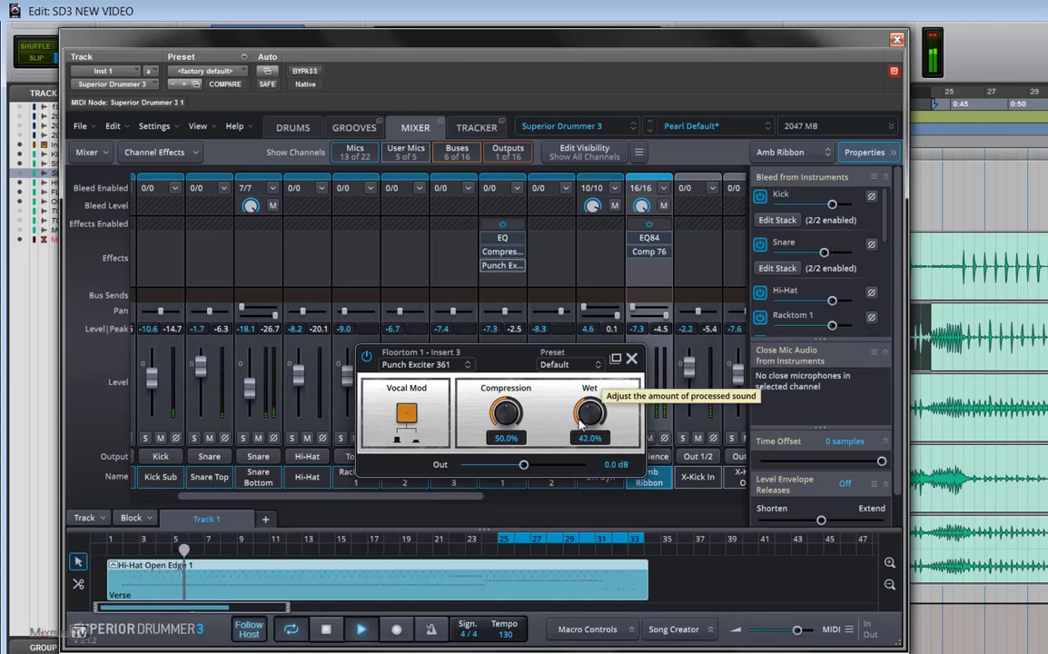
pyautogui.moveTo(588, 414); pyautogui.dragTo(580, 427)
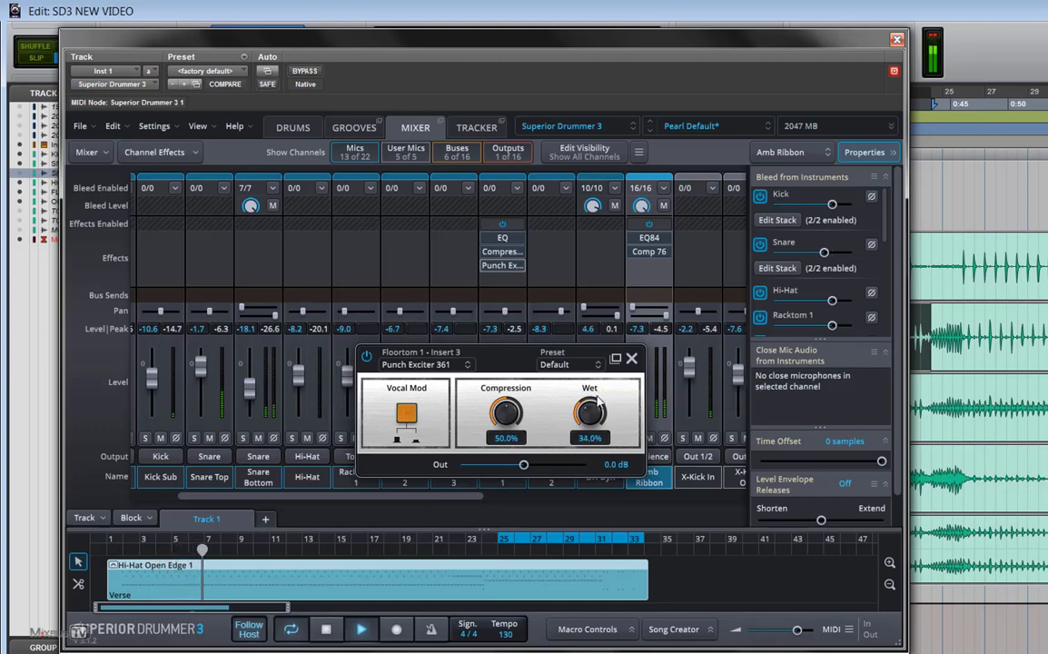
pyautogui.click(631, 358)
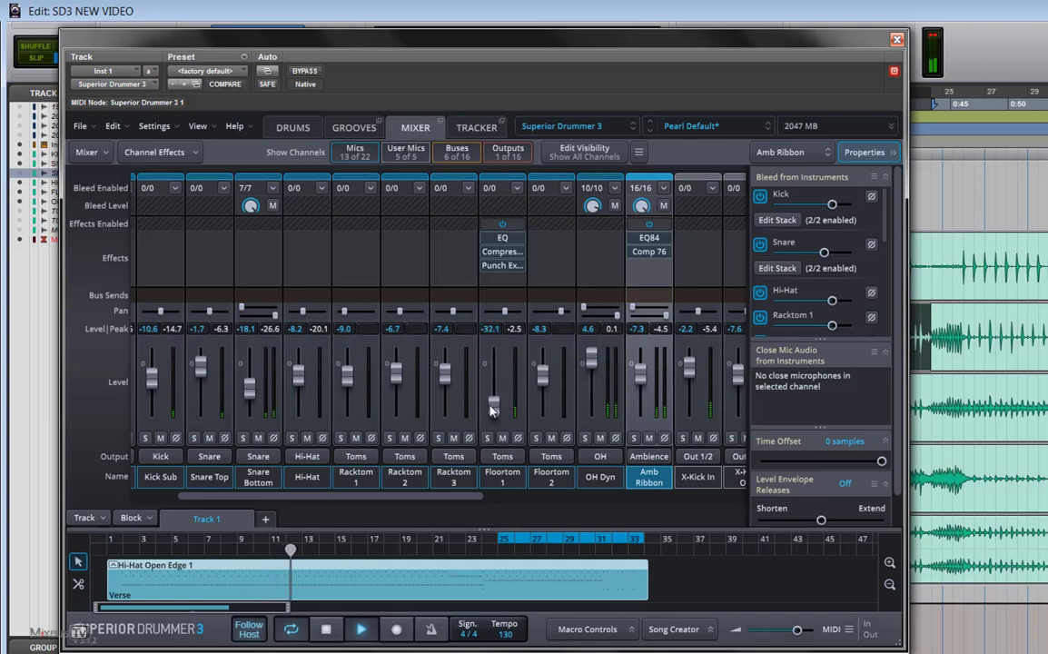
pyautogui.moveTo(493, 378); pyautogui.dragTo(491, 382)
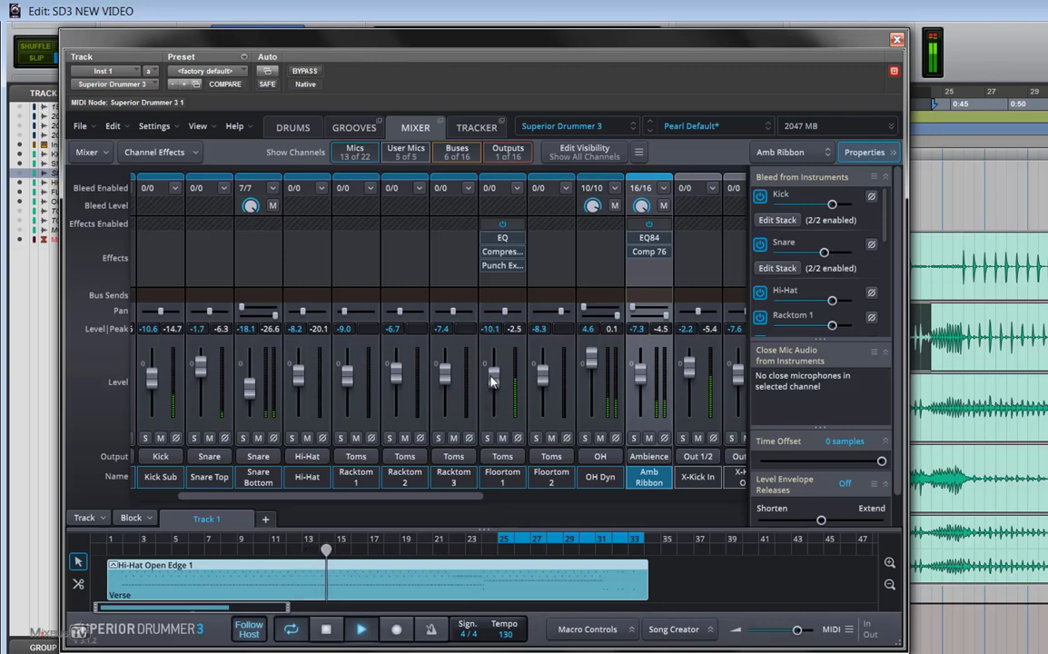
pyautogui.click(334, 630)
# - On the Drums page, enable Floortom 1's Envelope and Offset and shorten its Release to 779 ms
pyautogui.click(291, 127)
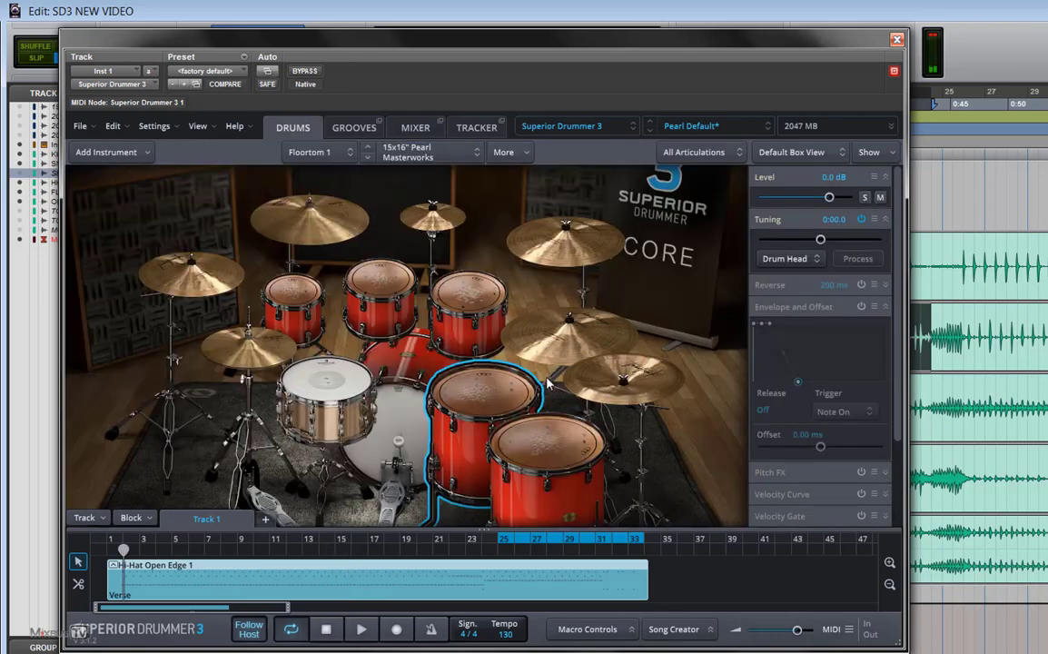
pyautogui.rightClick(515, 406)
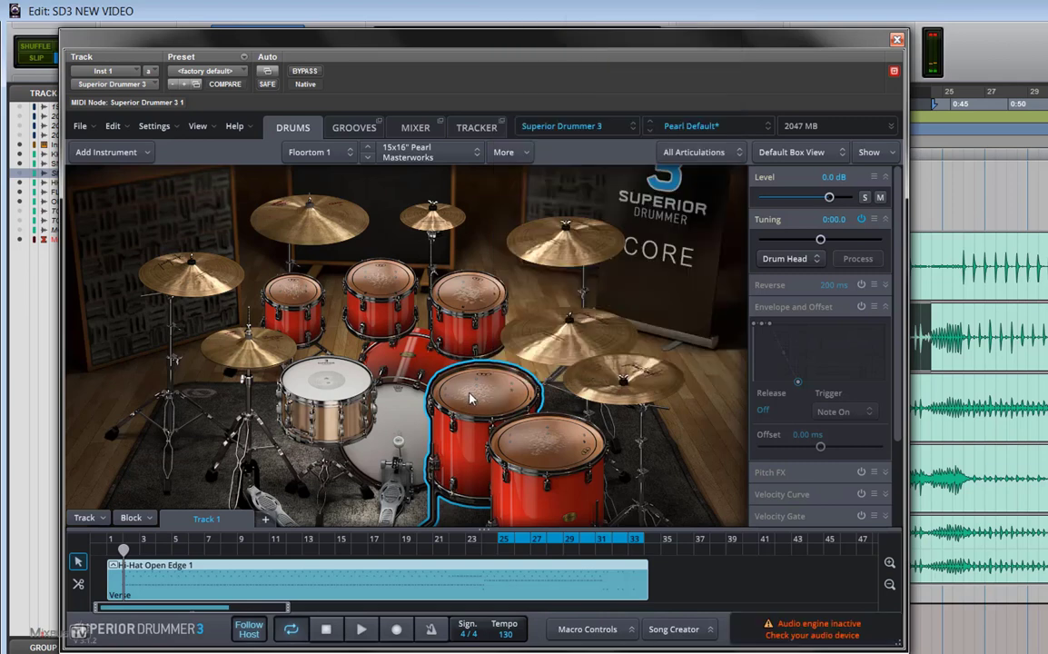
pyautogui.click(425, 359)
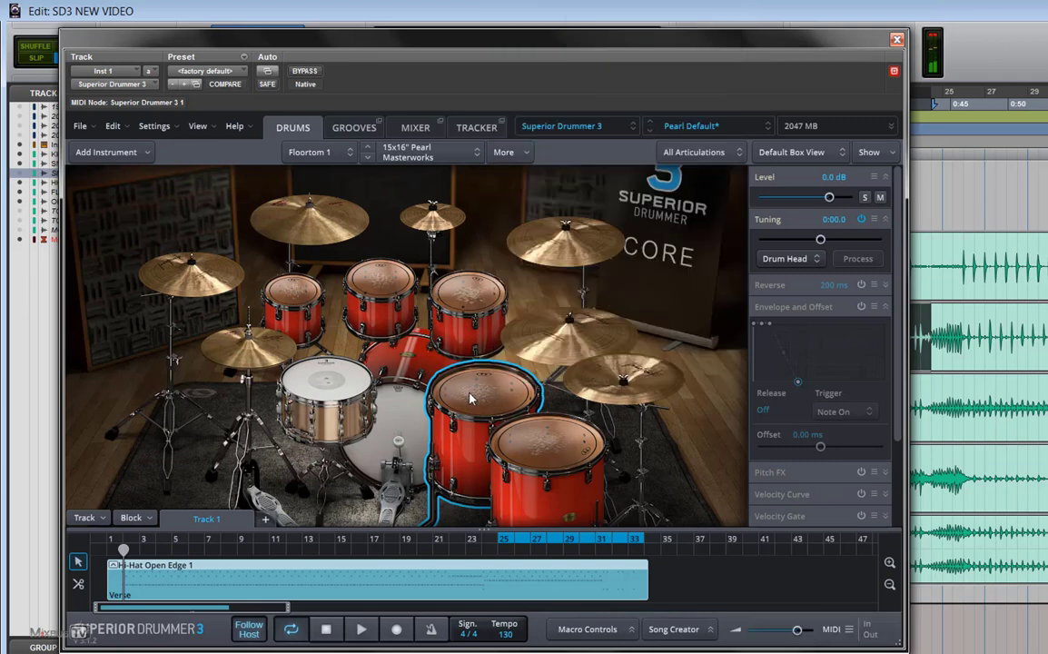
pyautogui.click(860, 308)
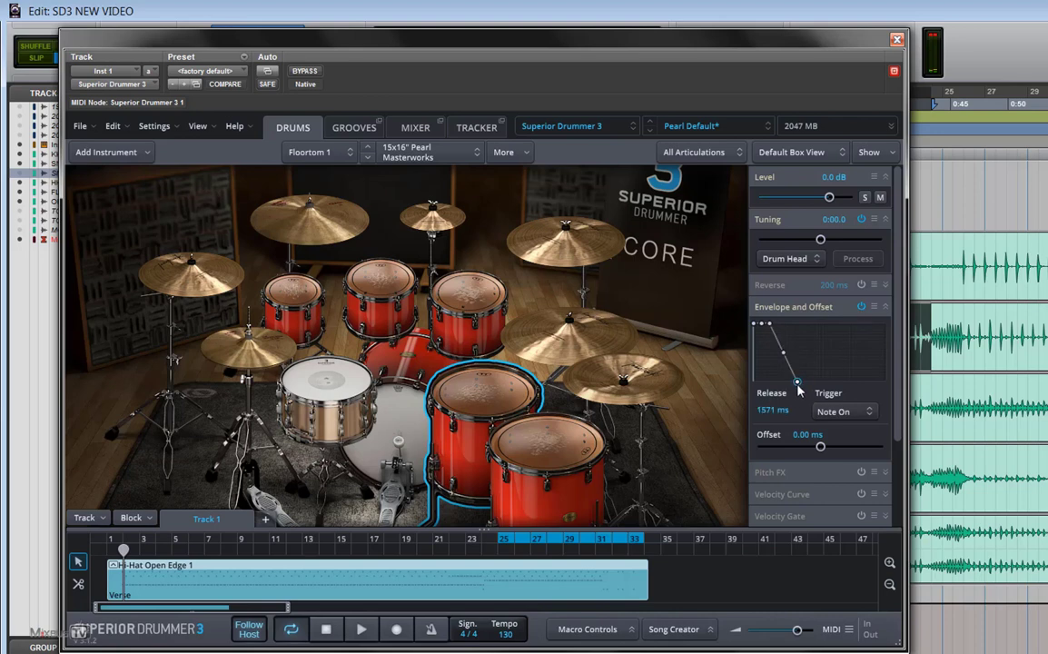
pyautogui.moveTo(798, 380); pyautogui.dragTo(791, 396)
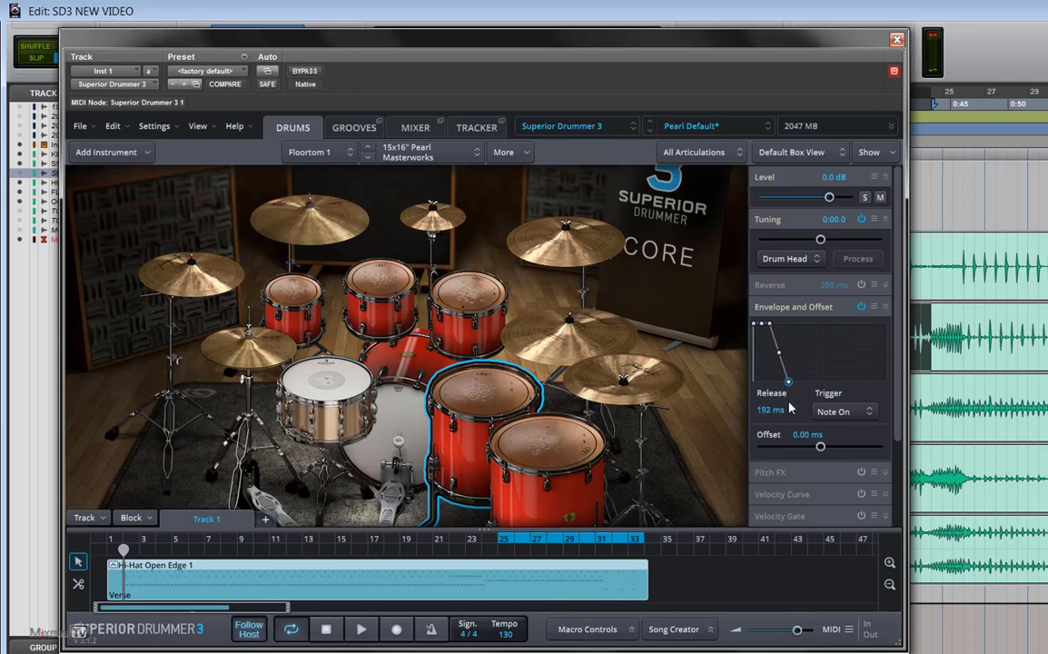
pyautogui.click(360, 631)
pyautogui.moveTo(790, 389)
pyautogui.mouseDown()
pyautogui.moveTo(792, 410)
pyautogui.moveTo(792, 388)
pyautogui.moveTo(791, 398)
pyautogui.mouseUp()
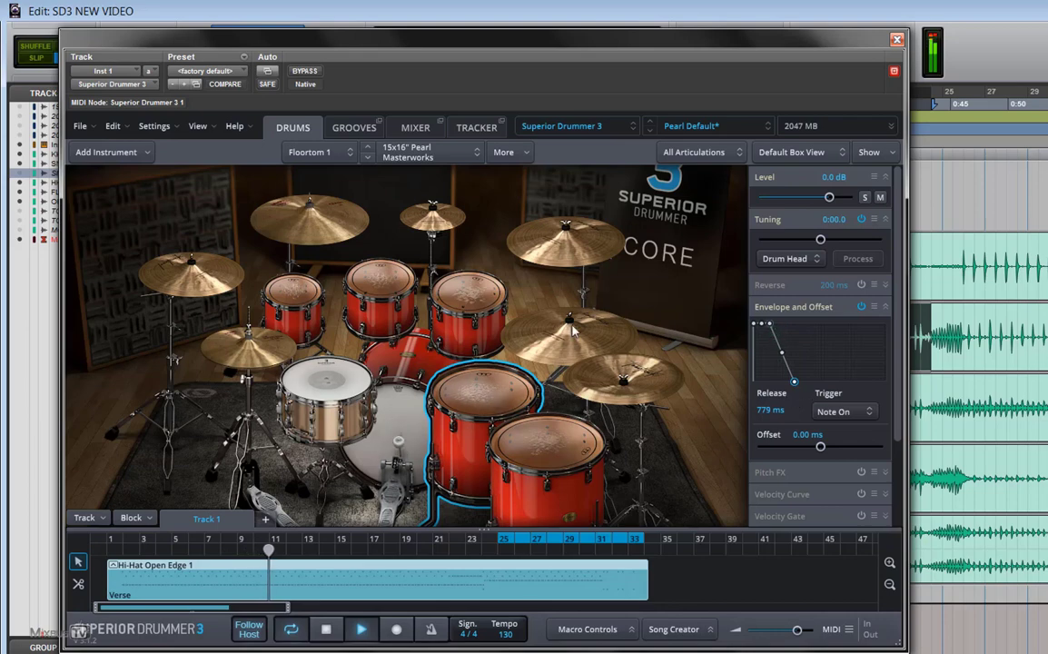
pyautogui.click(413, 128)
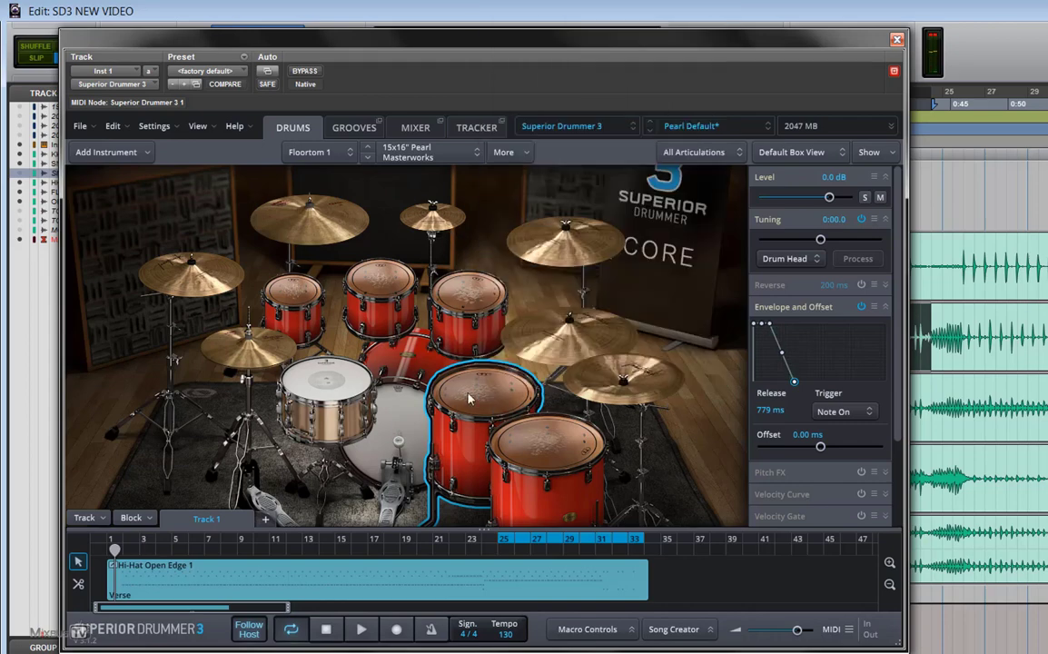
# - Search for a drum to stack on Floortom 1's Center hit, filtered to Core Library
pyautogui.rightClick(440, 356)
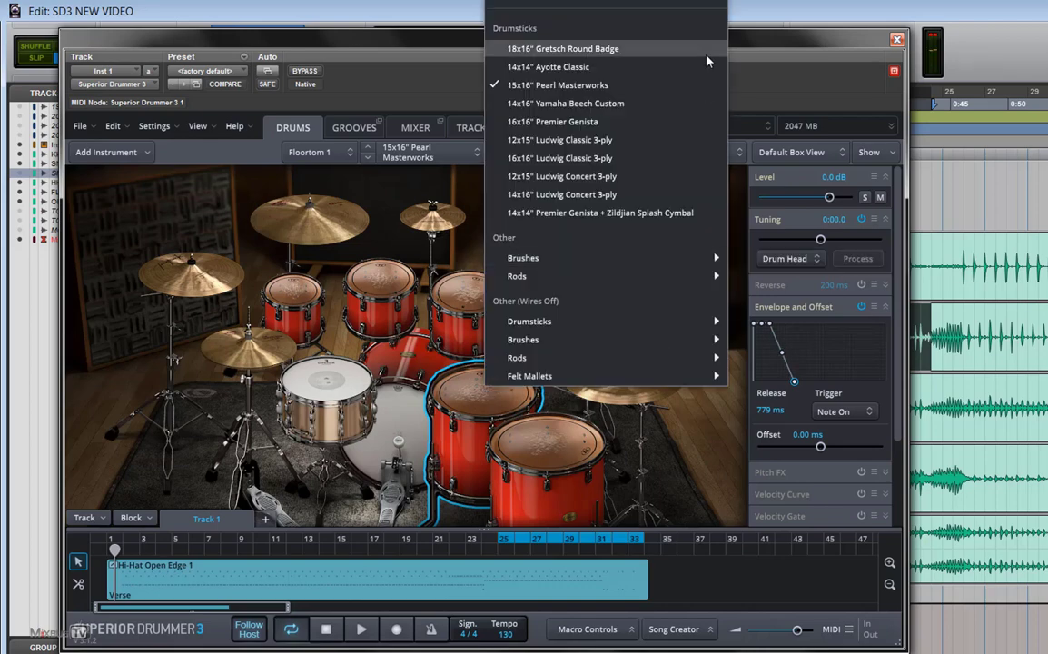
pyautogui.moveTo(708, 4)
pyautogui.moveTo(833, 30)
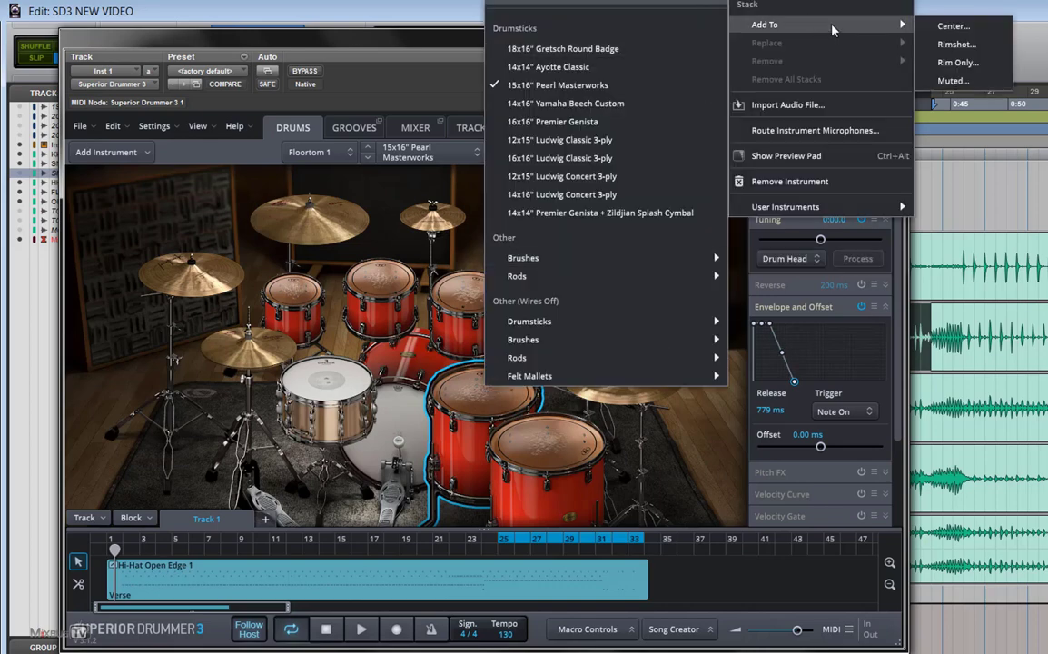
pyautogui.click(954, 26)
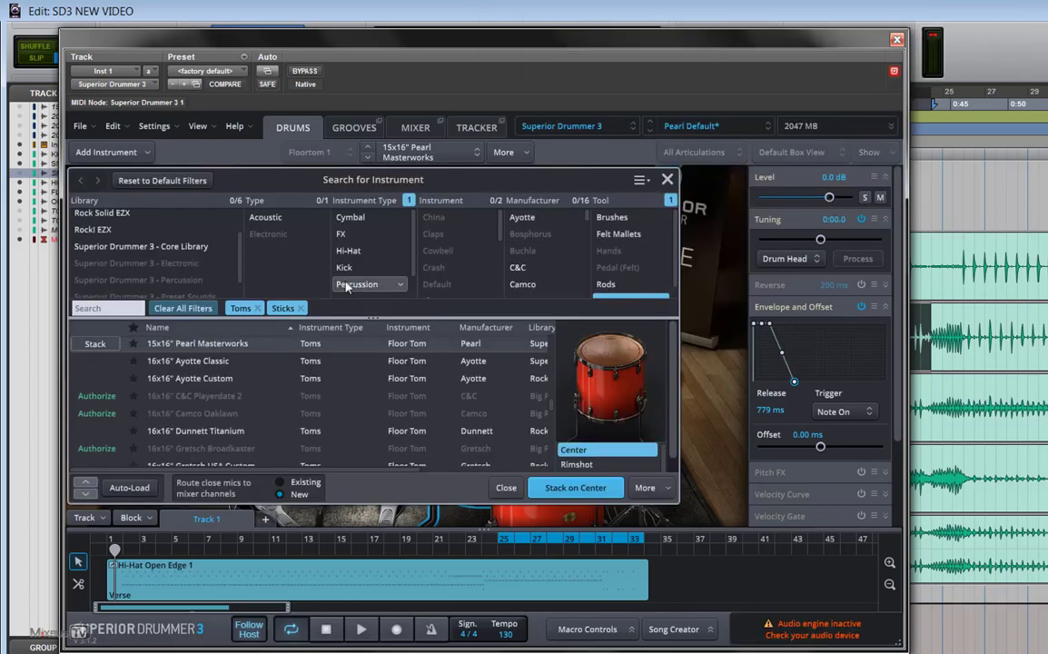
pyautogui.click(202, 249)
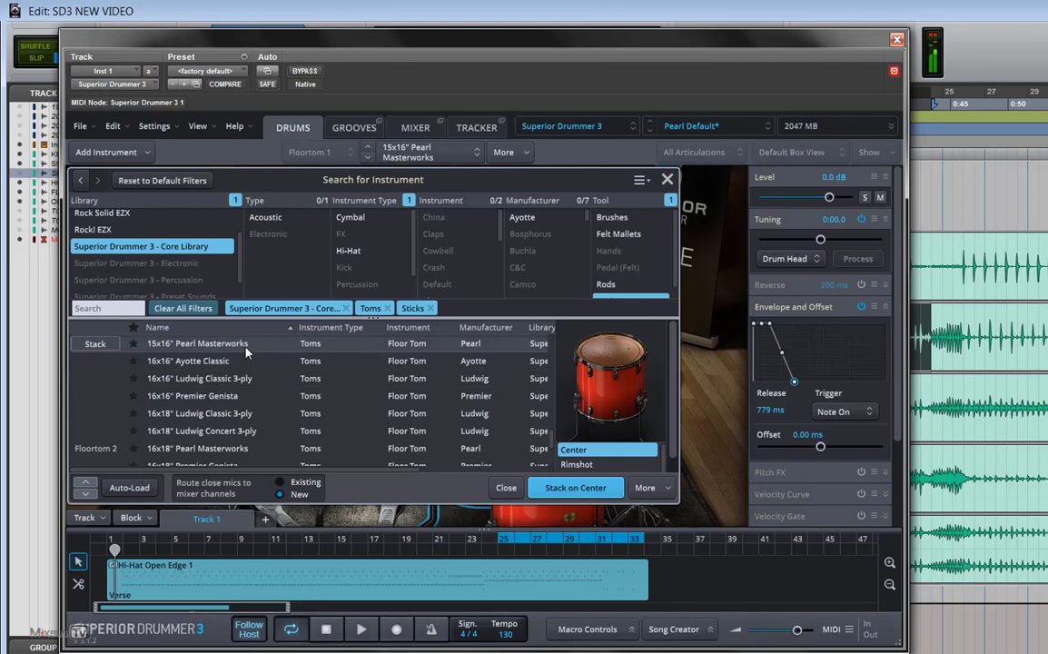
# - Audition floor toms and stack the 16x18" Premier Genista onto the Pearl Masterworks, then play
pyautogui.press('Down')
pyautogui.press('Down')
pyautogui.press('Down')
pyautogui.press('Down')
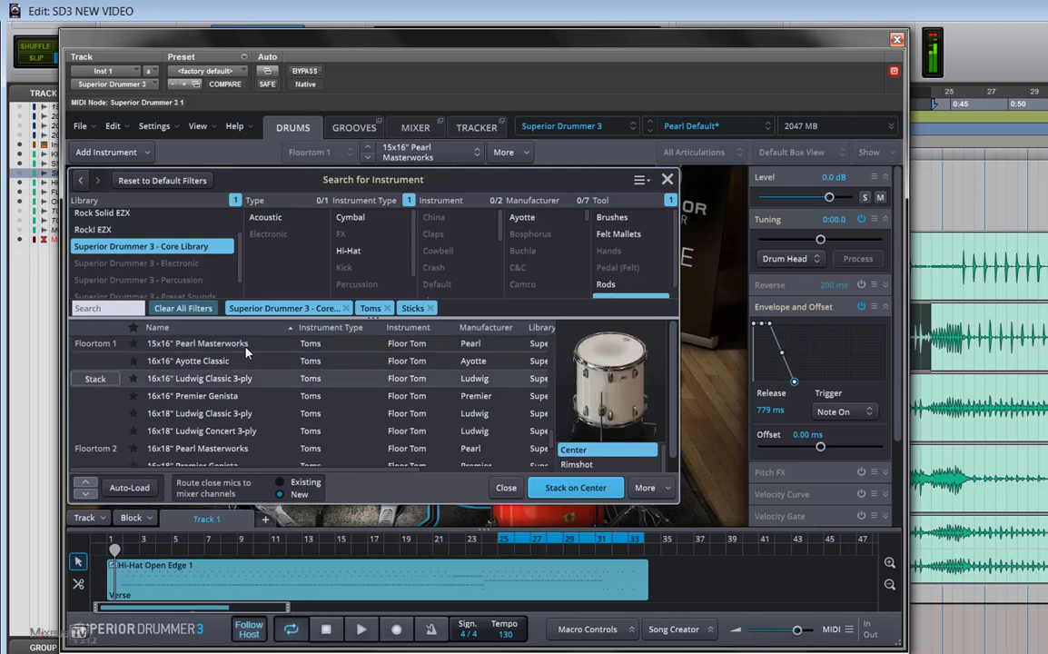
pyautogui.press('Down')
pyautogui.press('Down')
pyautogui.press('Down')
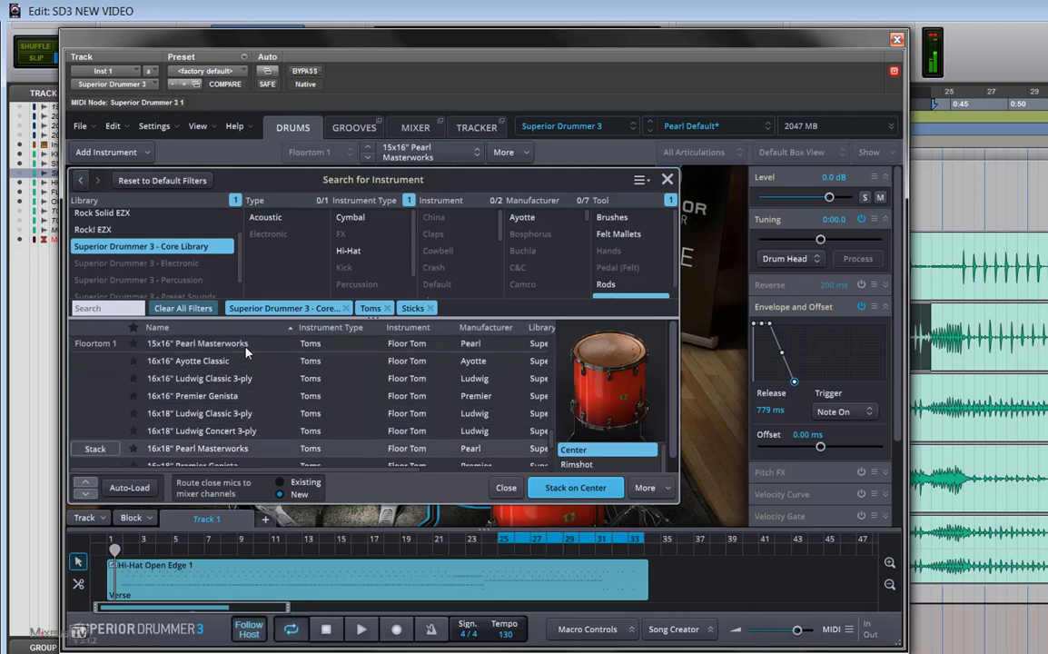
pyautogui.press('Up')
pyautogui.press('Down')
pyautogui.press('Down')
pyautogui.press('Down')
pyautogui.press('Down')
pyautogui.press('Down')
pyautogui.press('Down')
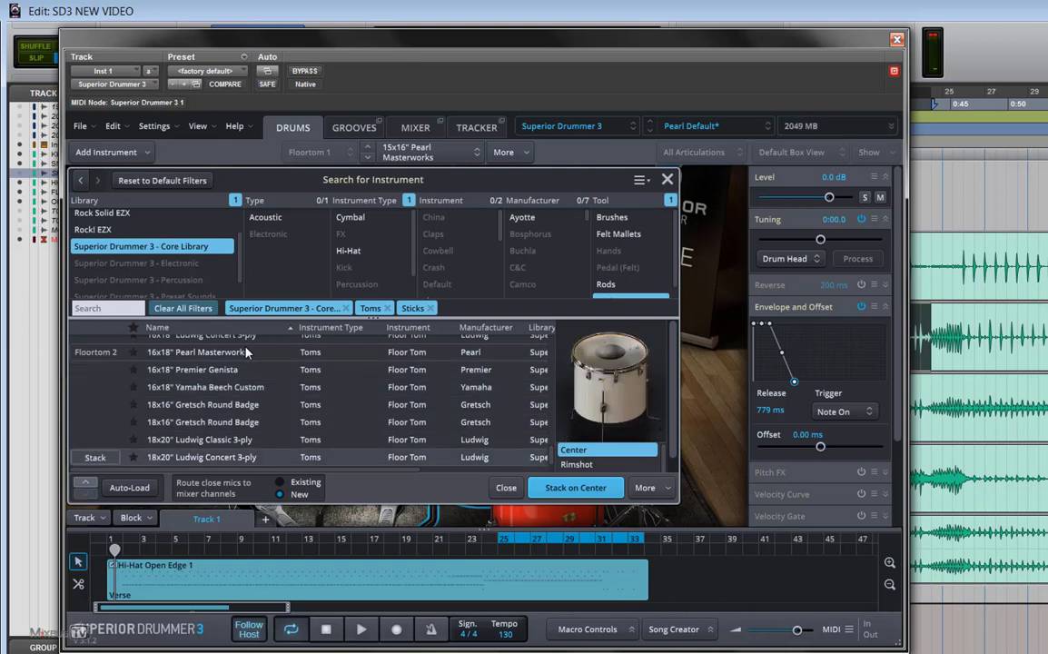
pyautogui.press('Up')
pyautogui.press('Up')
pyautogui.press('Up')
pyautogui.press('Up')
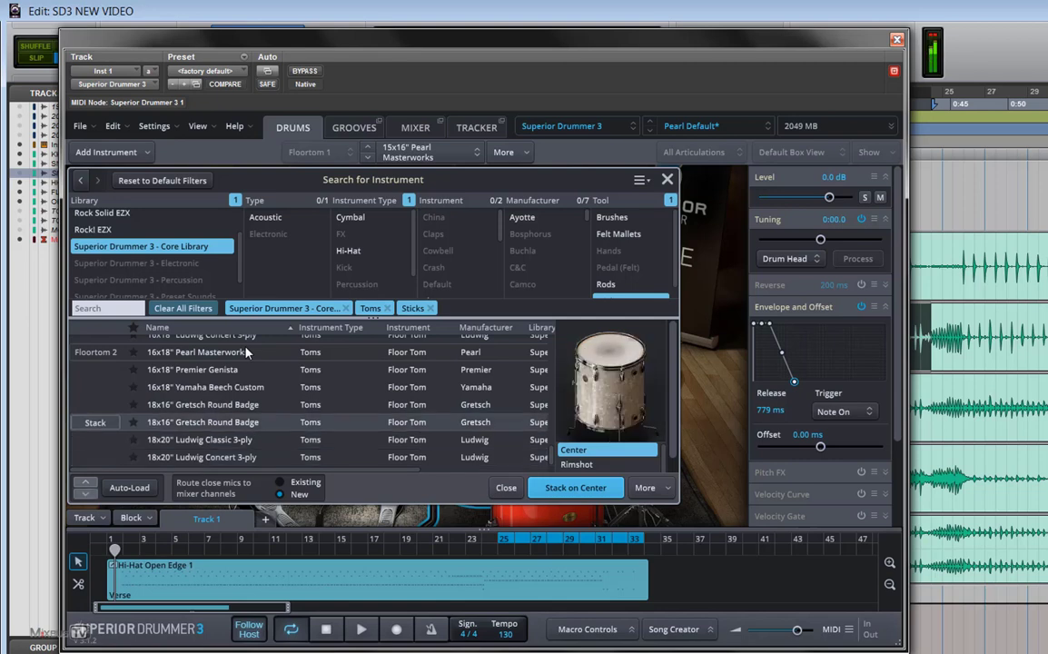
pyautogui.press('Up')
pyautogui.press('Up')
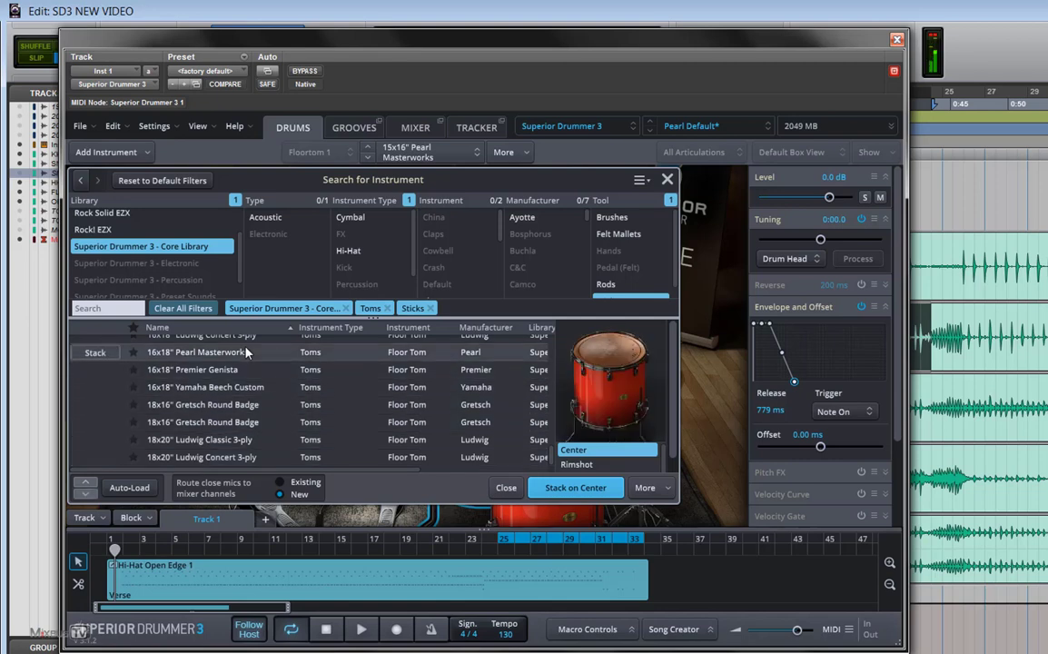
pyautogui.press('Down')
pyautogui.press('Up')
pyautogui.press('Down')
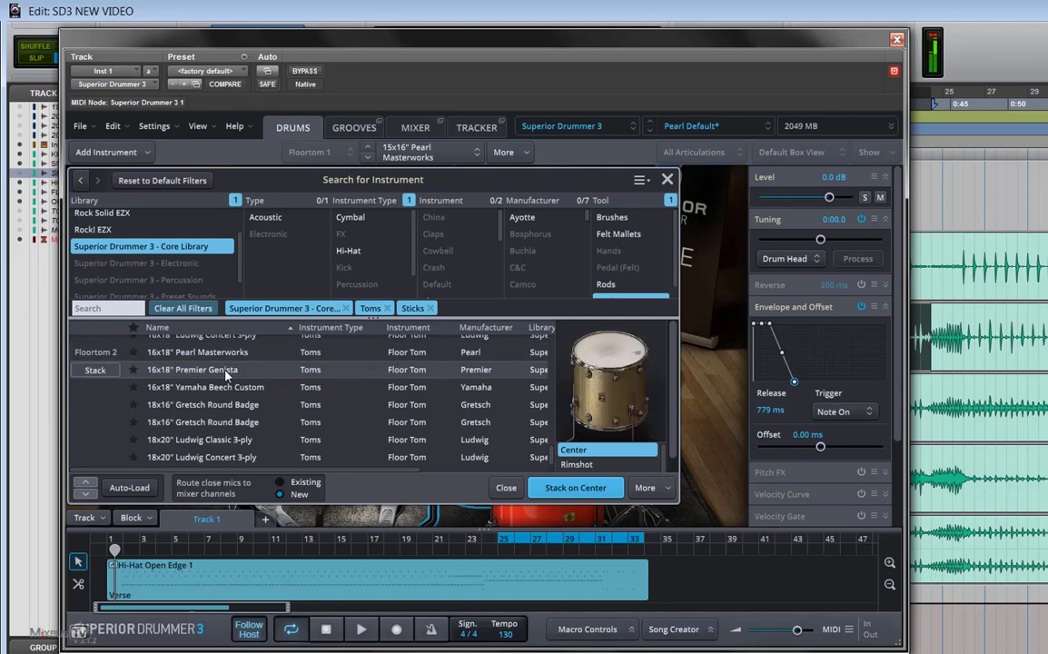
pyautogui.doubleClick(239, 379)
pyautogui.click(361, 630)
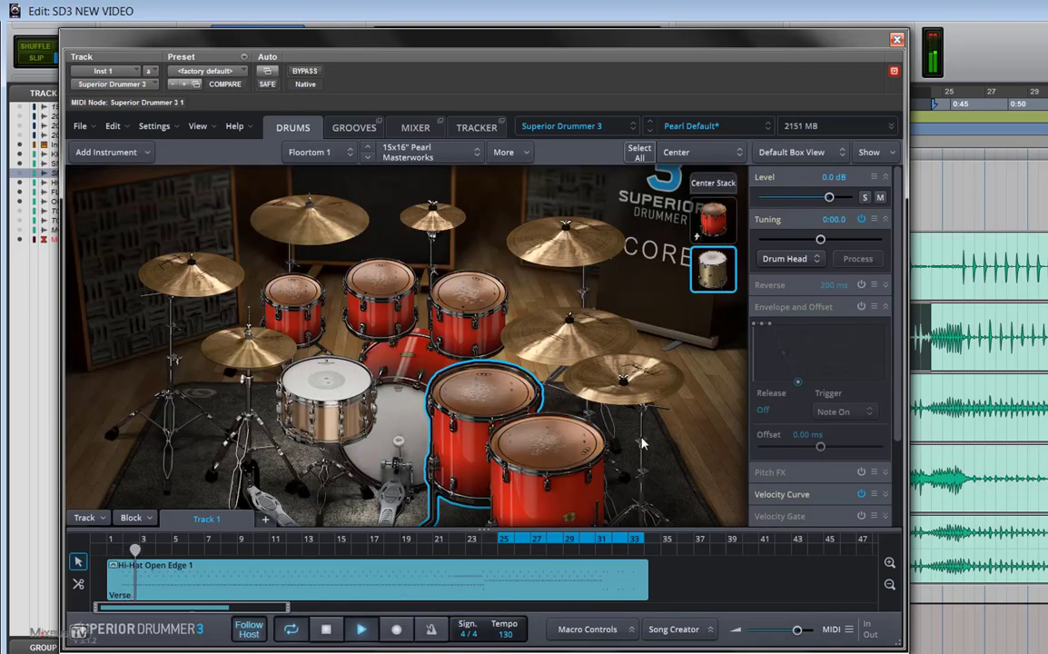
# - Mute and unmute the floor tom twice during playback, then stop and show the Mixer
pyautogui.click(880, 197)
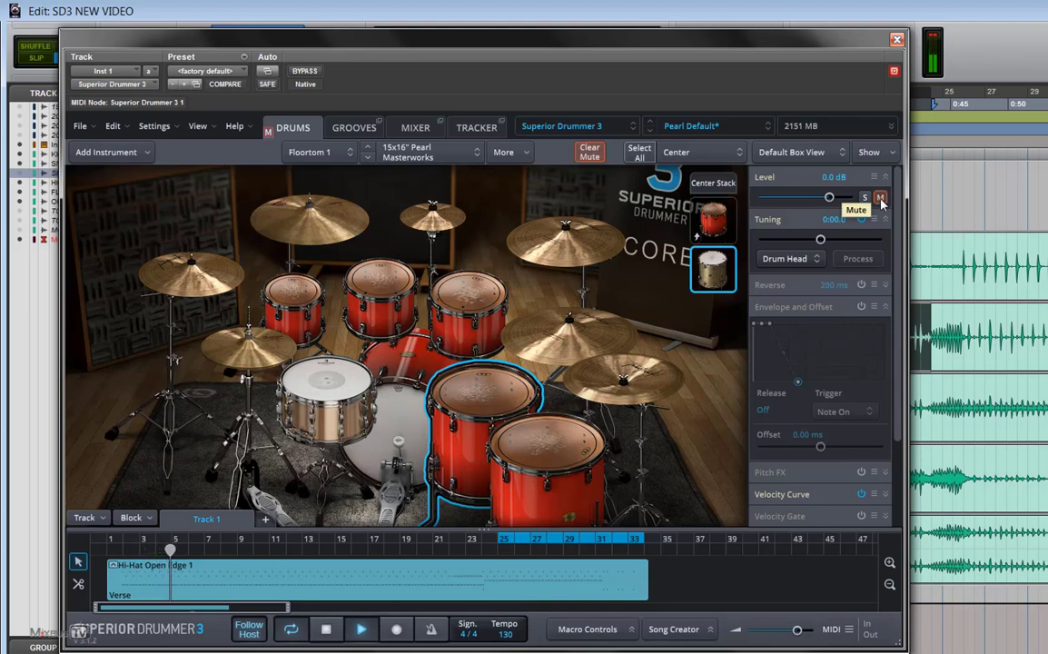
pyautogui.click(880, 197)
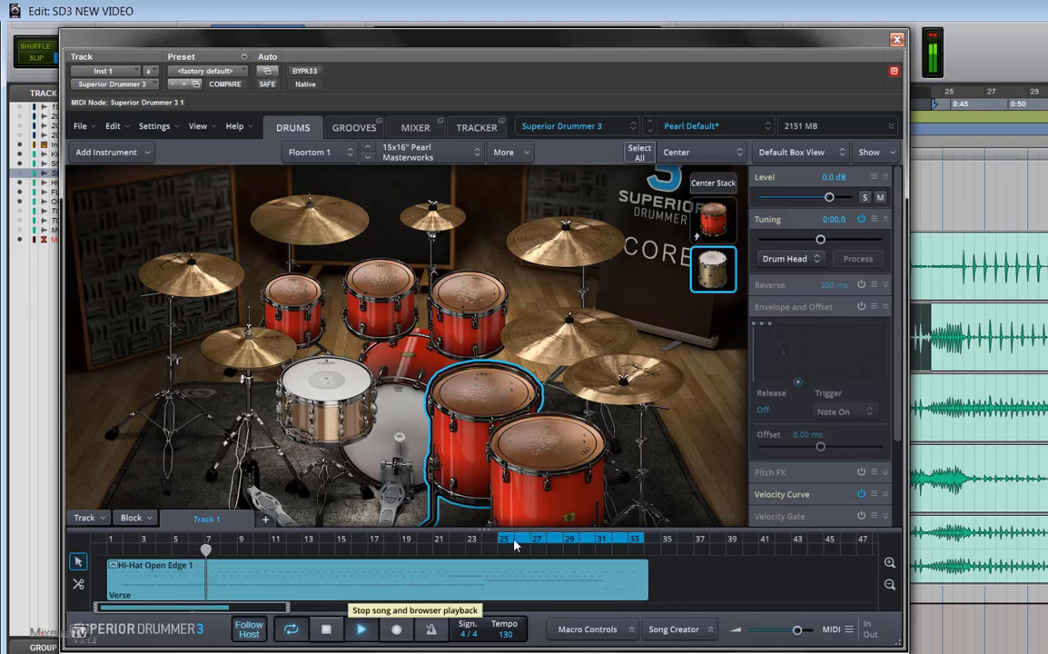
pyautogui.click(880, 197)
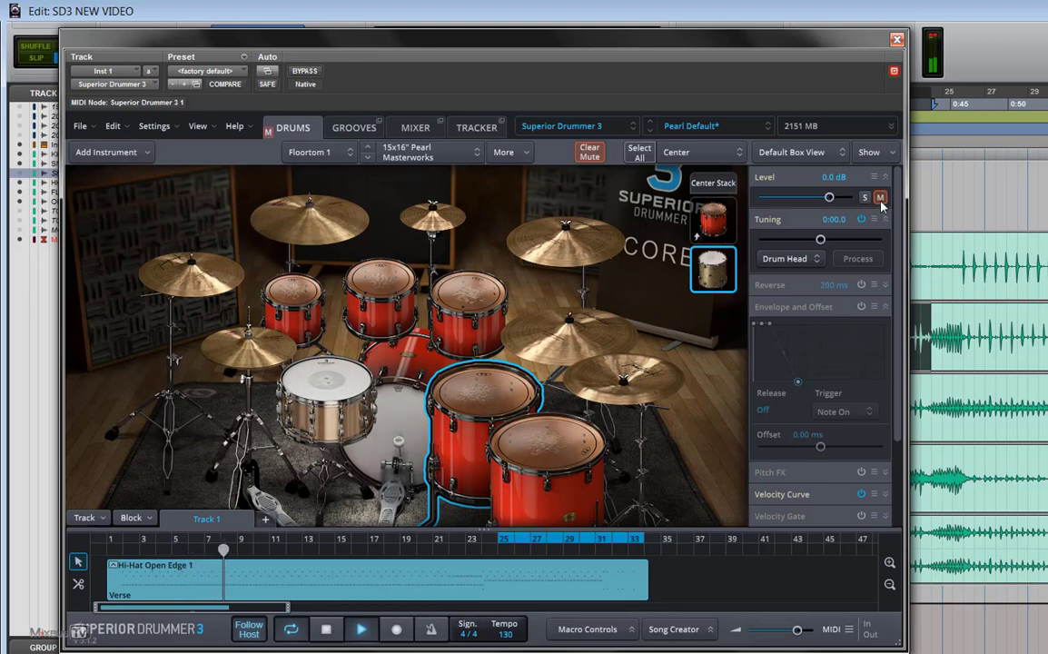
pyautogui.click(880, 197)
pyautogui.press('space')
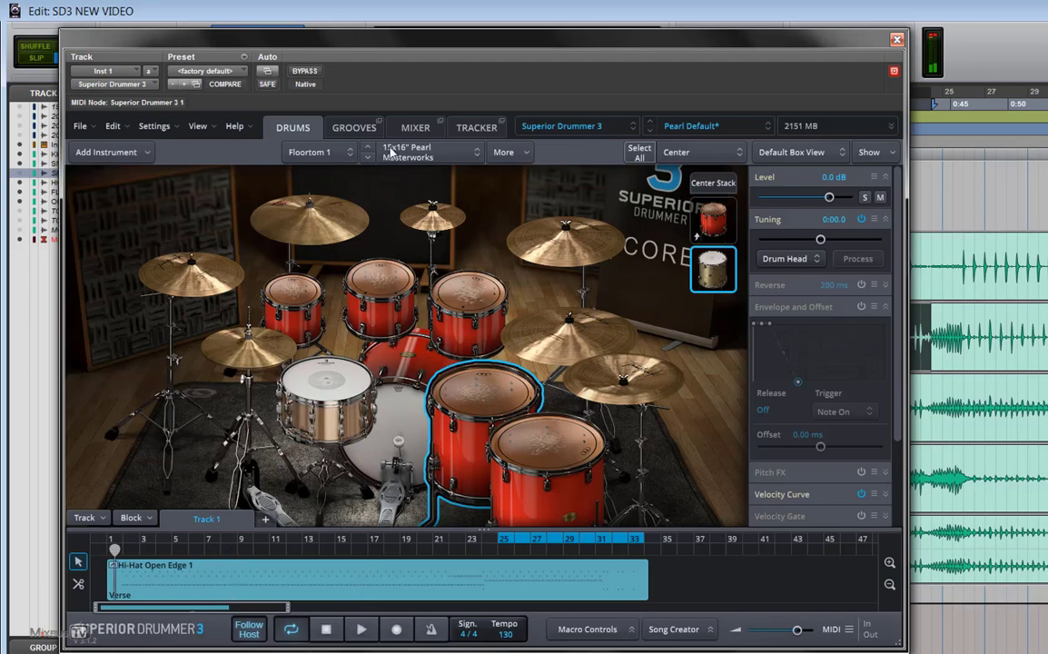
pyautogui.click(417, 130)
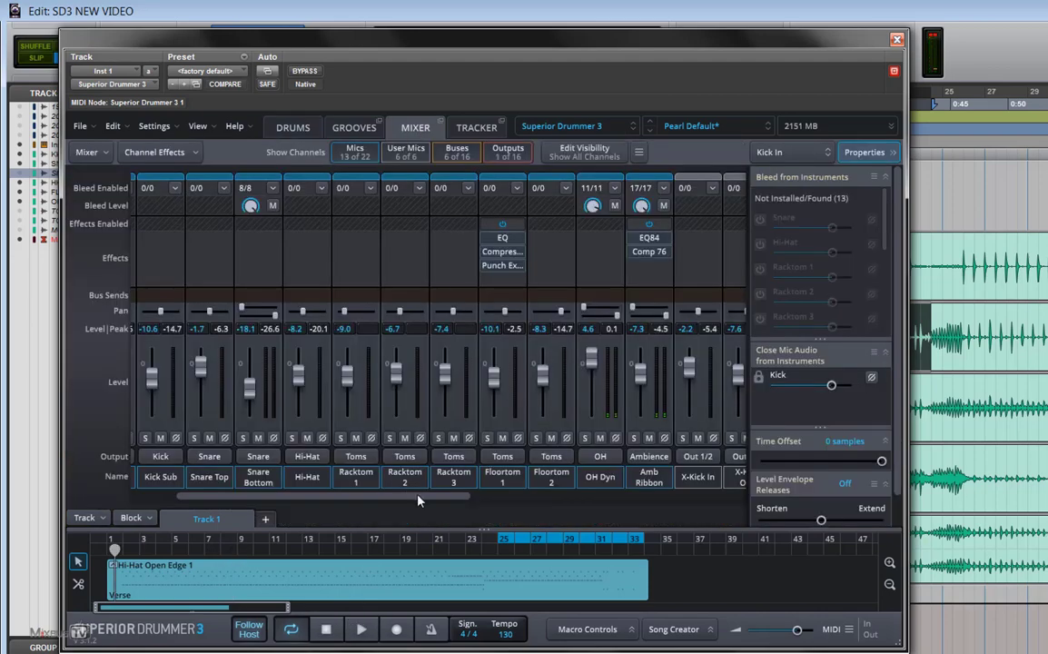
# - Scroll the mixer right past X-Floortom 2 to show the Kick through Ambience bus channels
pyautogui.hscroll(5, 418, 501)
pyautogui.click(548, 472)
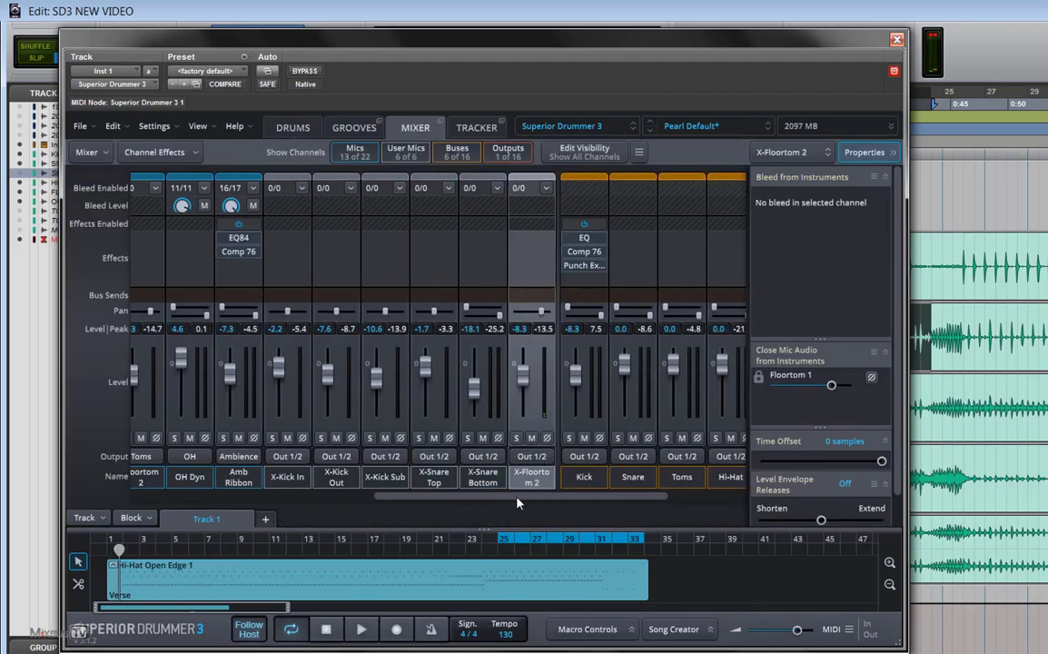
pyautogui.hscroll(3, 535, 502)
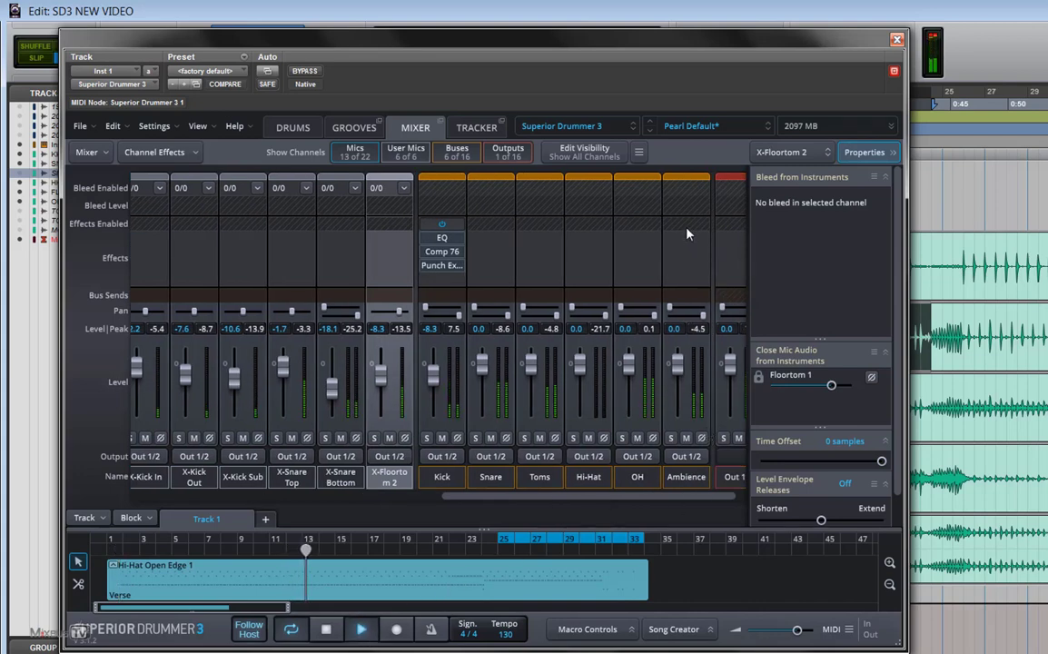
pyautogui.click(666, 248)
pyautogui.moveTo(712, 260)
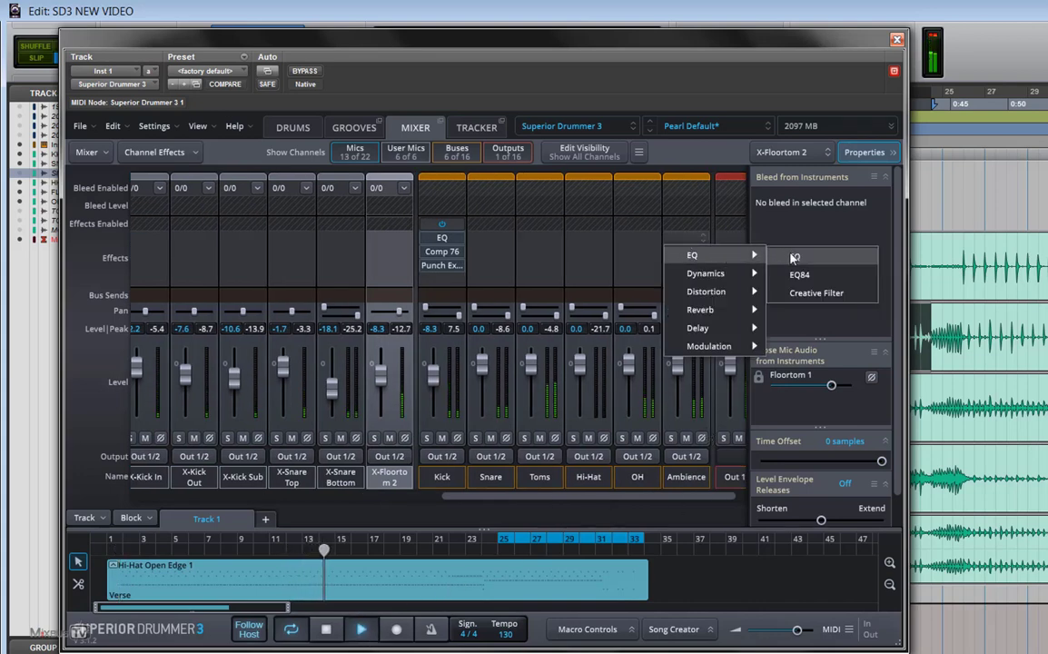
pyautogui.hscroll(-7, 408, 447)
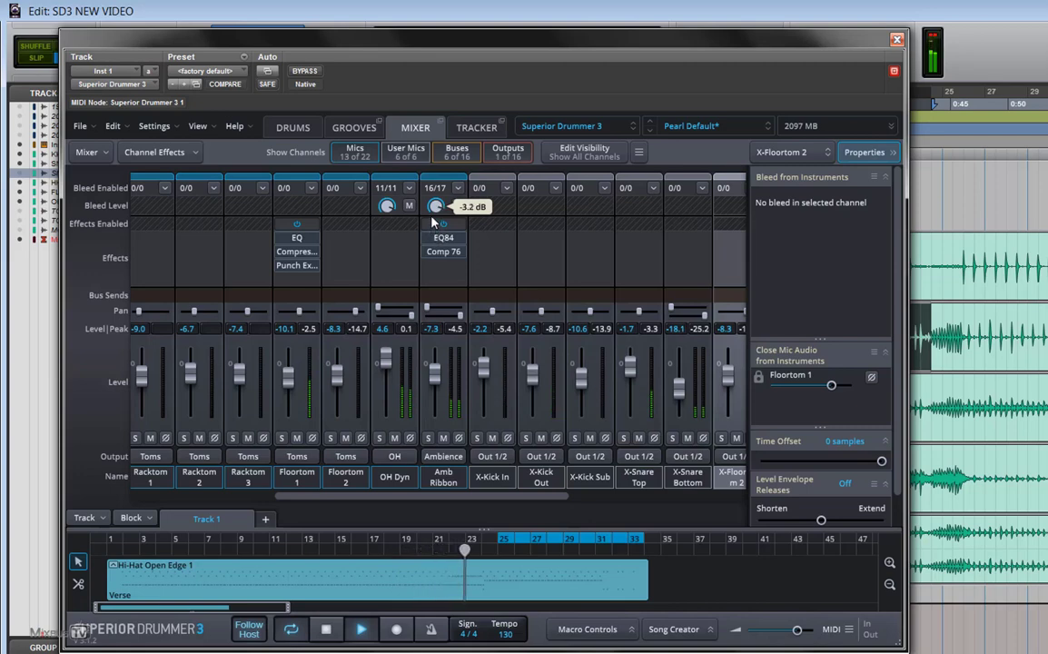
pyautogui.hscroll(5, 542, 443)
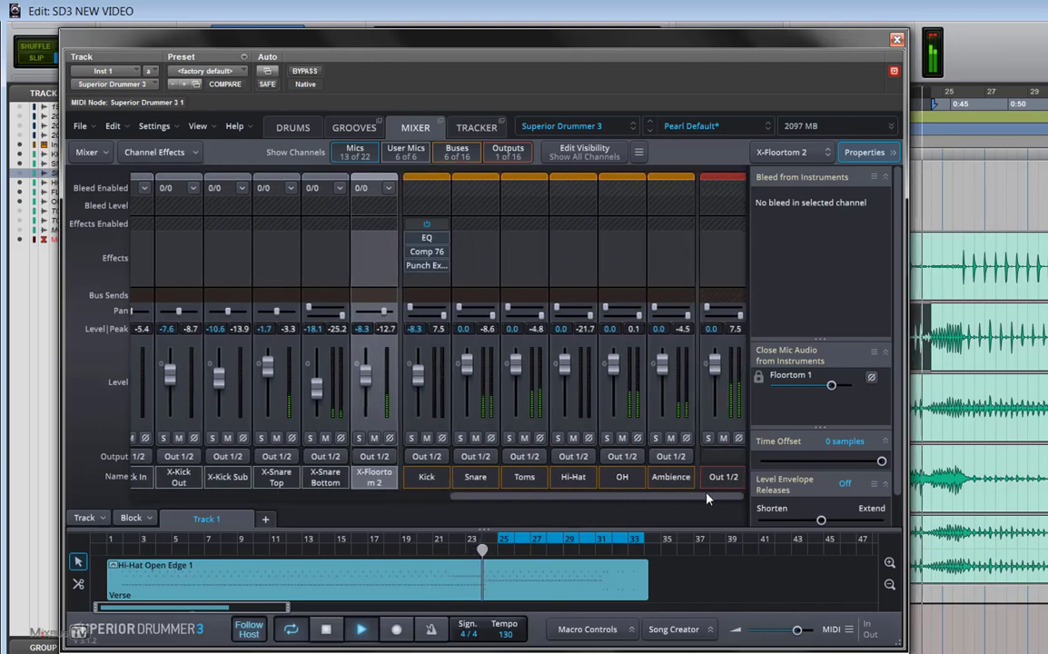
# - Solo the Ambience bus, insert an EQ, and try a narrow bell boost near 193 Hz
pyautogui.click(653, 437)
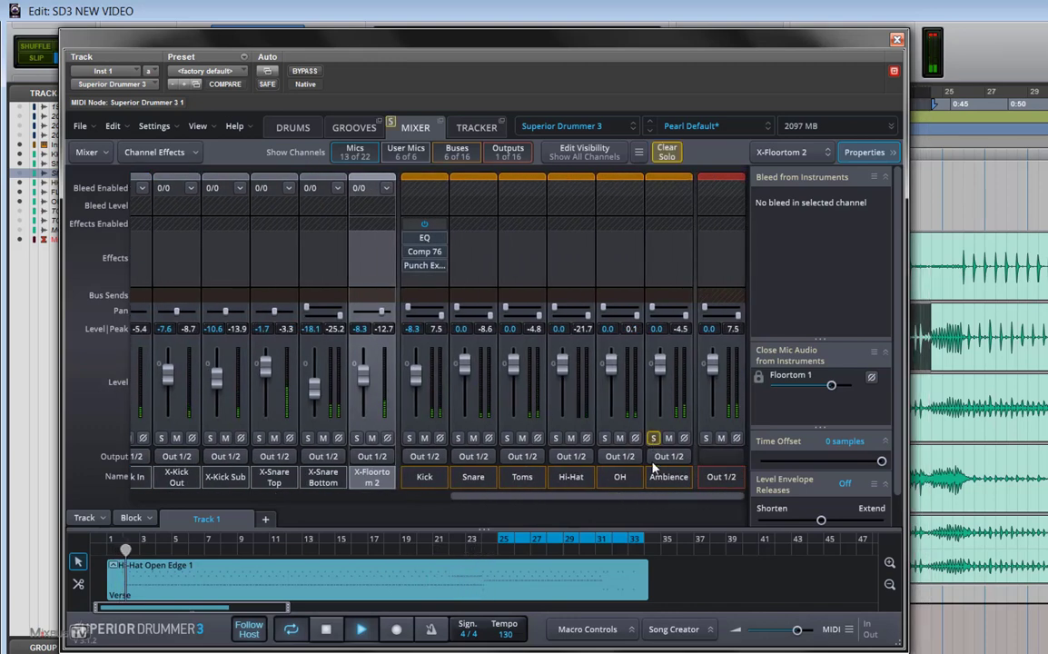
pyautogui.click(671, 233)
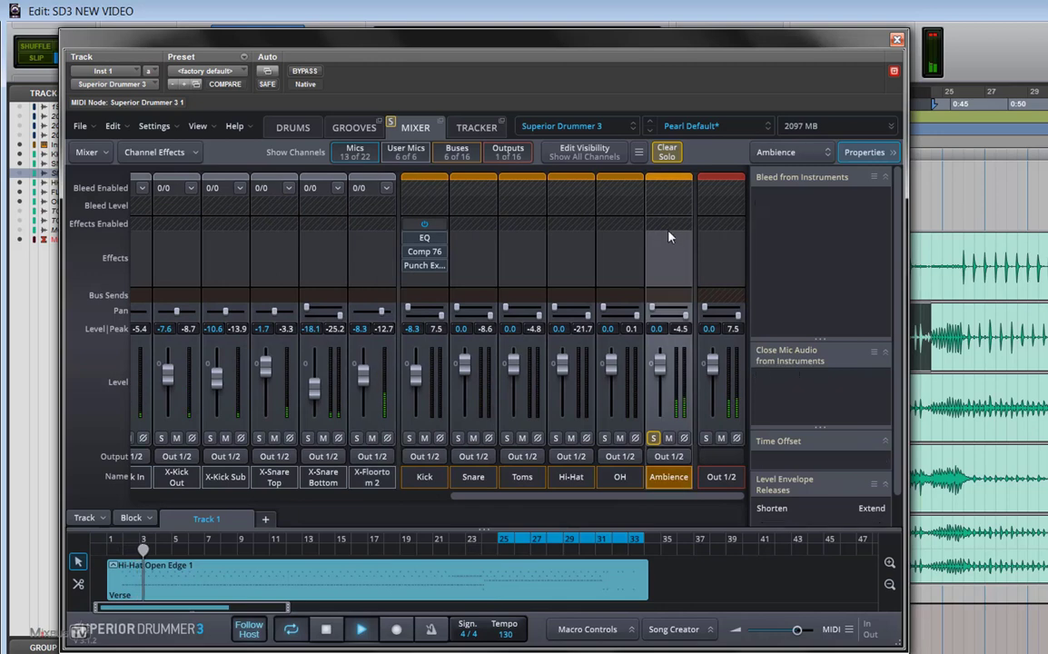
pyautogui.click(671, 235)
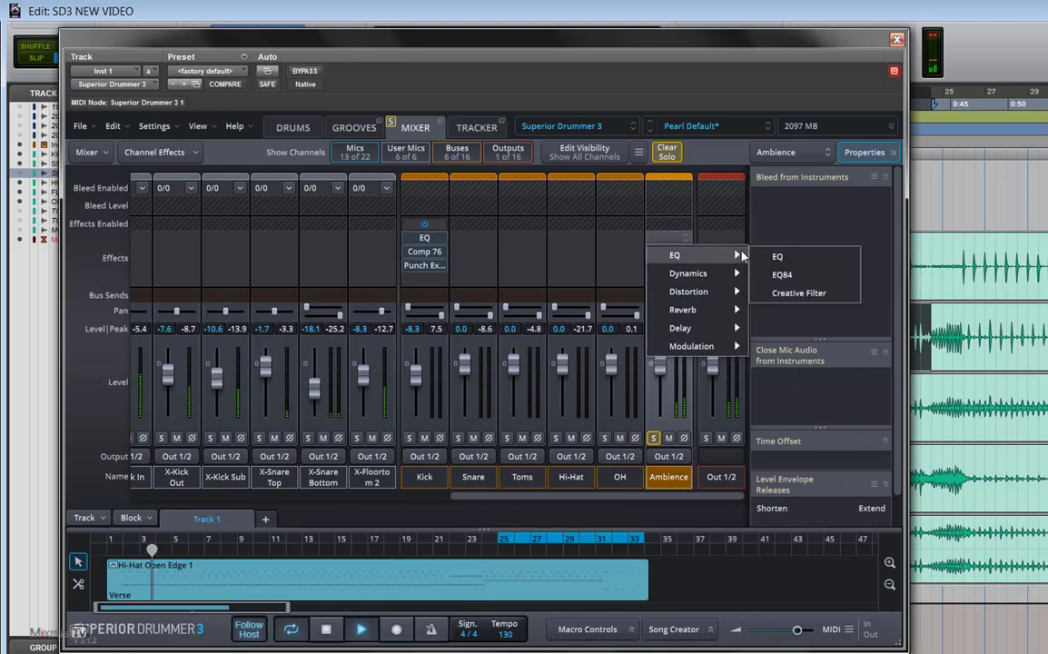
pyautogui.click(786, 272)
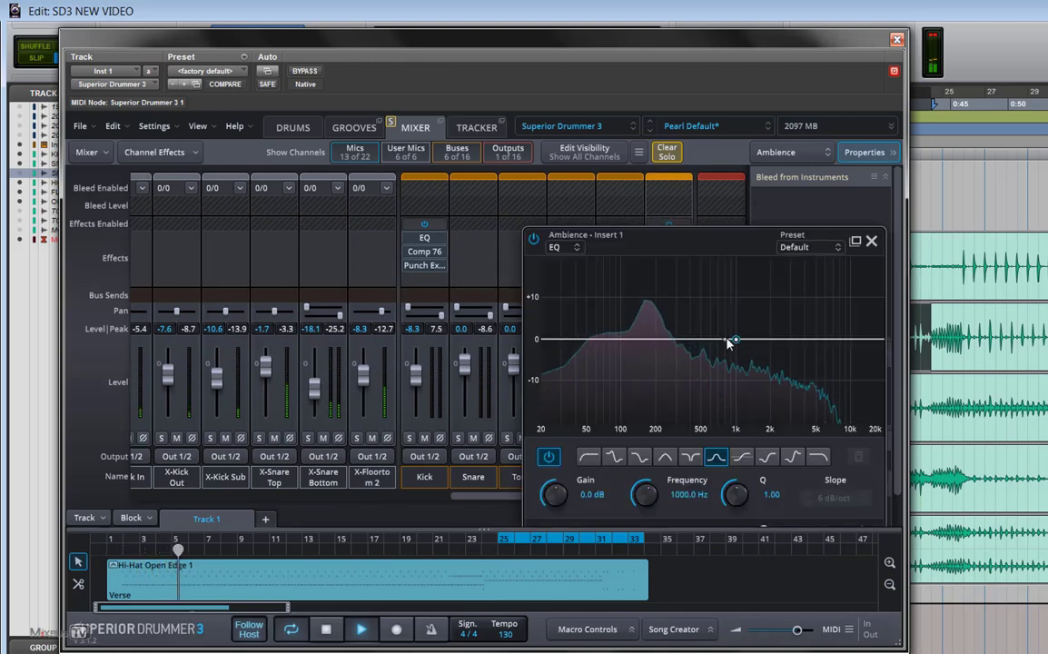
pyautogui.moveTo(739, 346); pyautogui.dragTo(654, 290)
pyautogui.moveTo(736, 493); pyautogui.dragTo(738, 501)
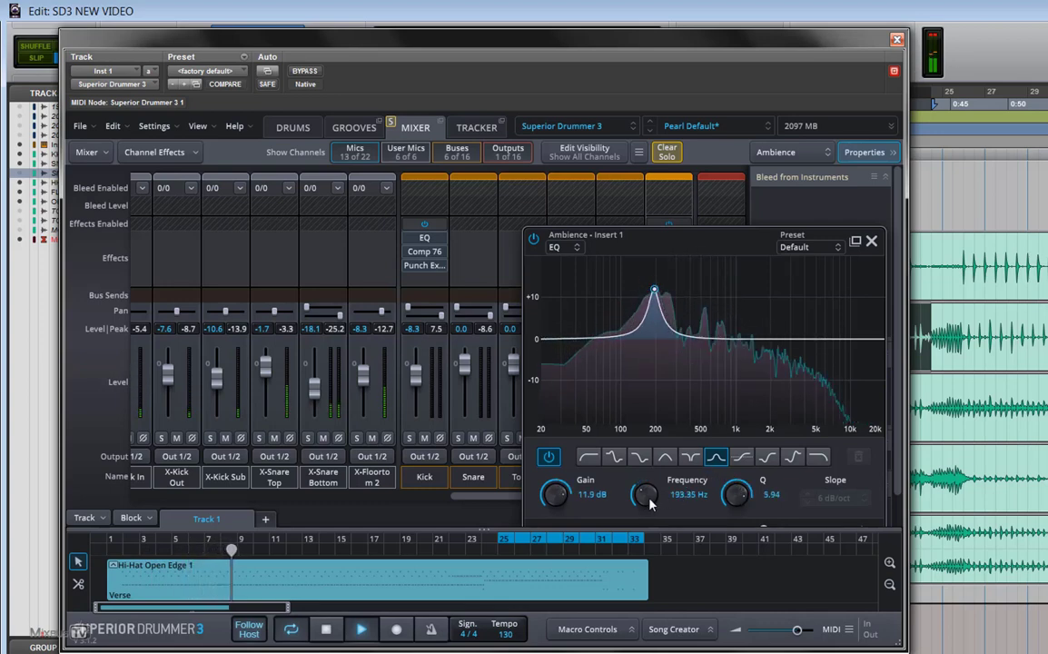
pyautogui.moveTo(554, 492); pyautogui.dragTo(550, 494)
# - Add a 0.3 dB high shelf at about 2541.8 Hz, A/B it, and close the EQ
pyautogui.doubleClick(791, 338)
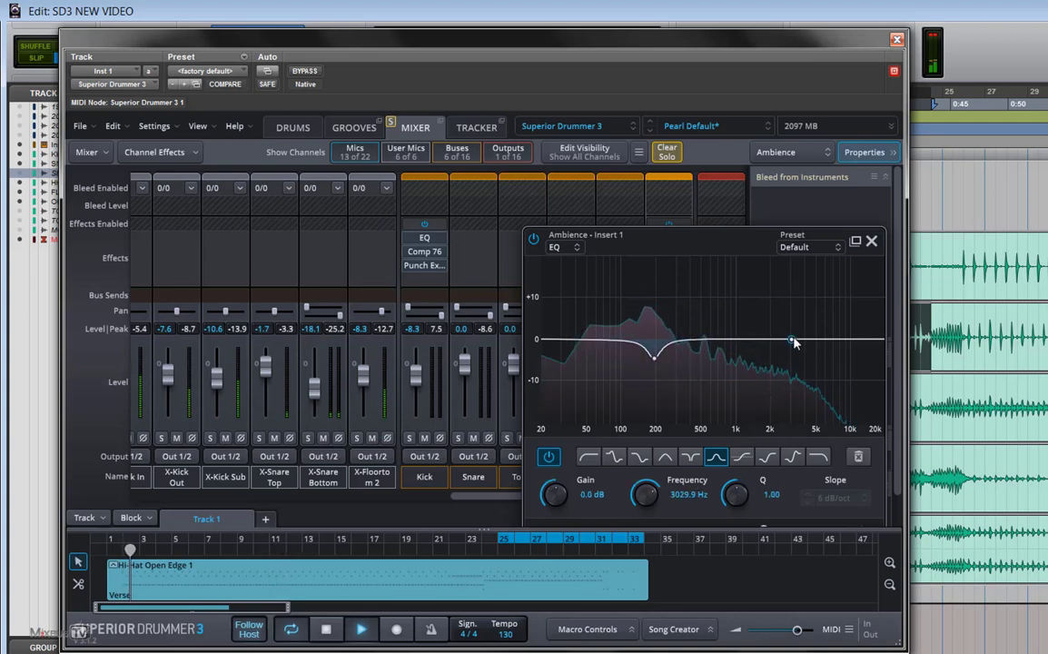
pyautogui.moveTo(791, 339)
pyautogui.mouseDown()
pyautogui.moveTo(806, 329)
pyautogui.moveTo(782, 333)
pyautogui.mouseUp()
pyautogui.click(767, 456)
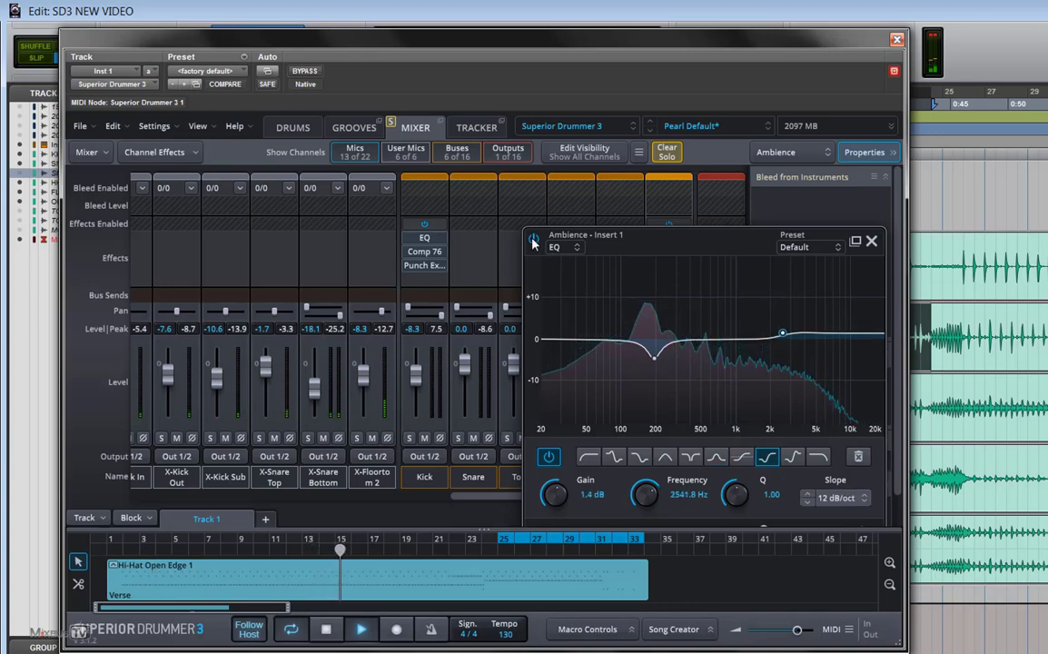
pyautogui.click(527, 240)
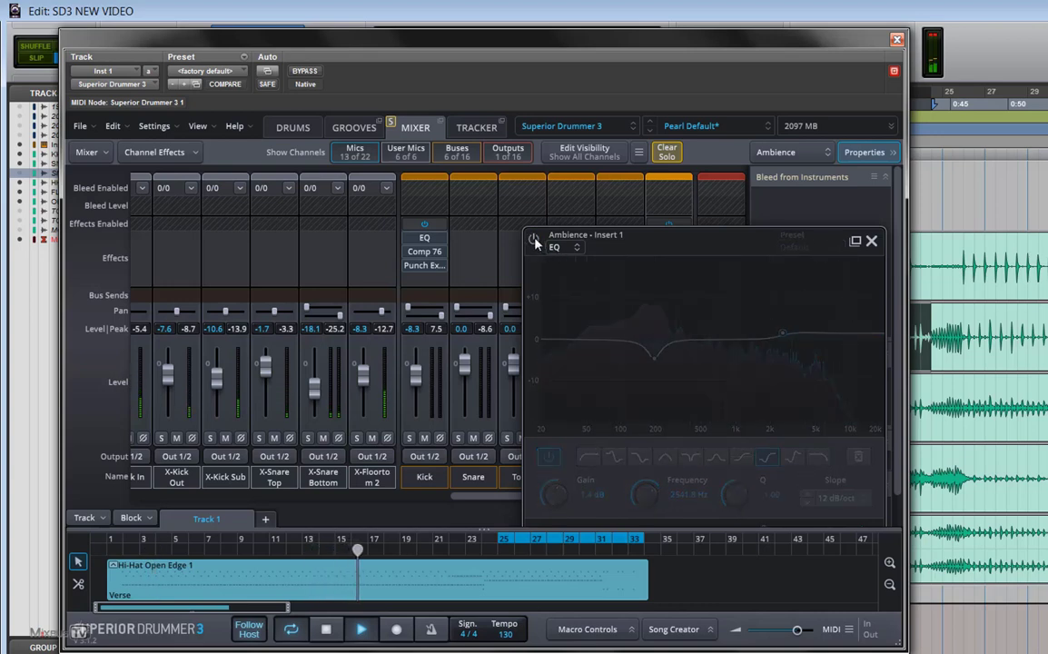
pyautogui.click(534, 240)
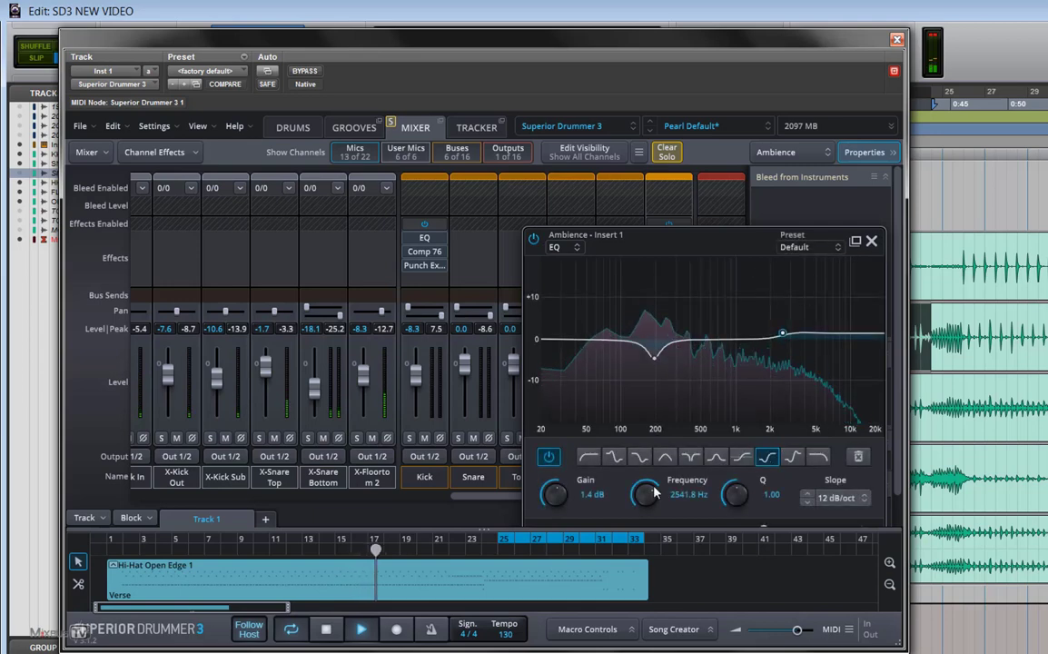
pyautogui.scroll(-5, 554, 493)
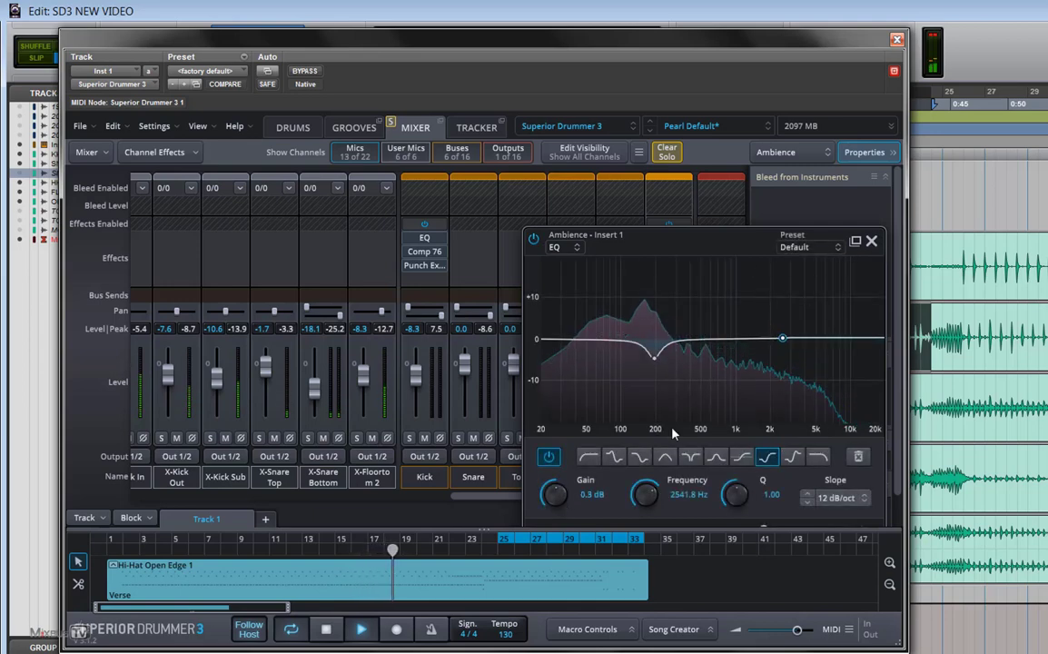
pyautogui.click(871, 241)
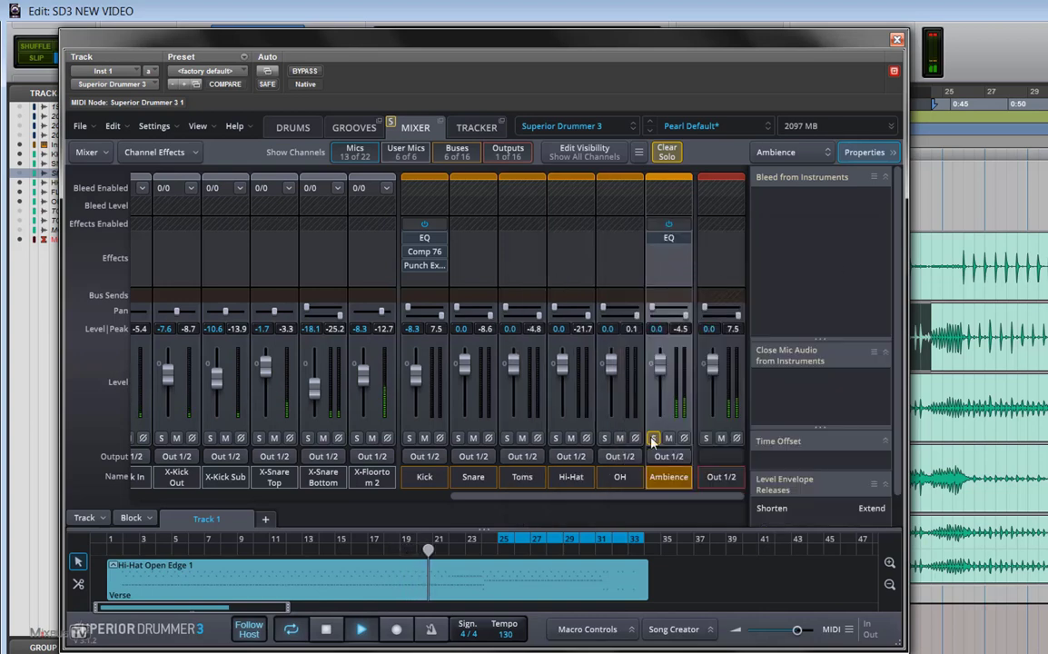
# - Unsolo the OH bus and stop playback
pyautogui.click(605, 439)
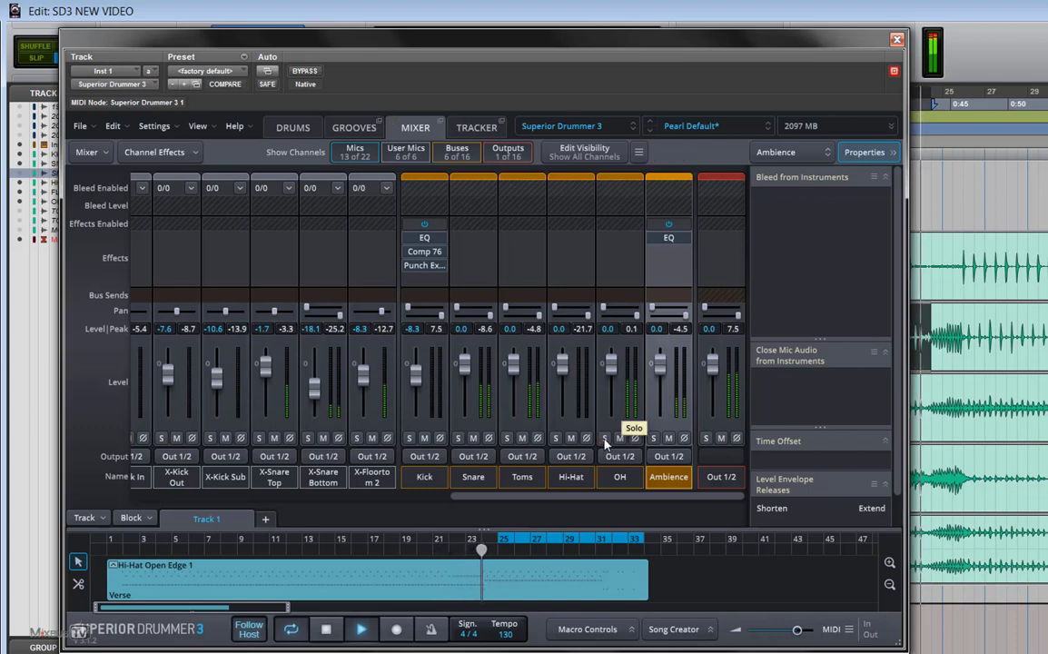
pyautogui.click(360, 628)
pyautogui.click(617, 238)
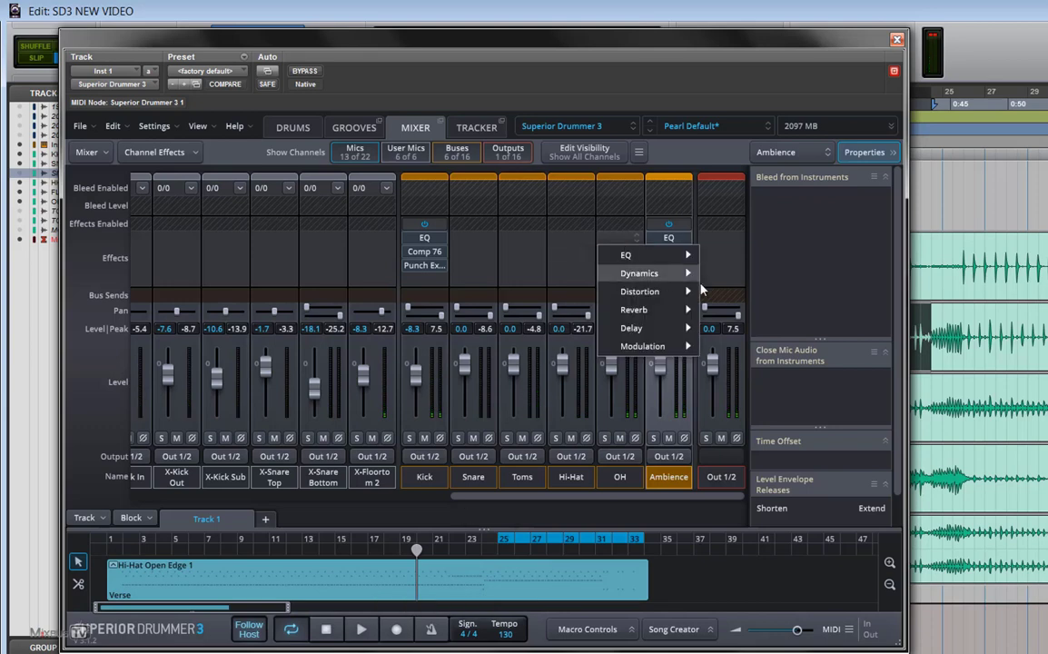
pyautogui.hscroll(-5, 465, 495)
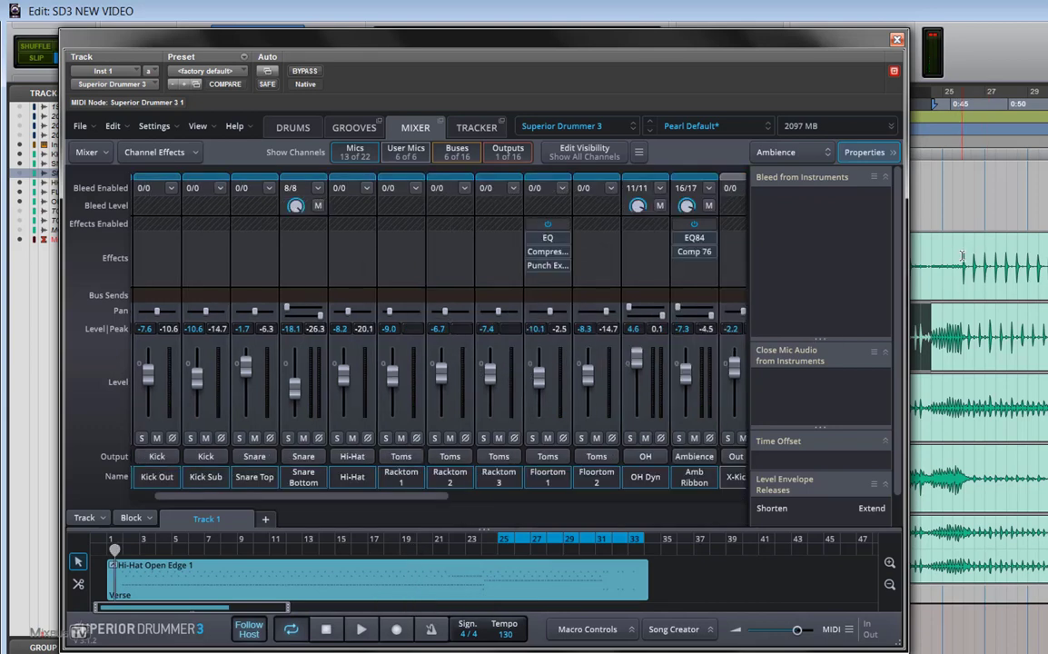
pyautogui.moveTo(961, 255); pyautogui.dragTo(1044, 258)
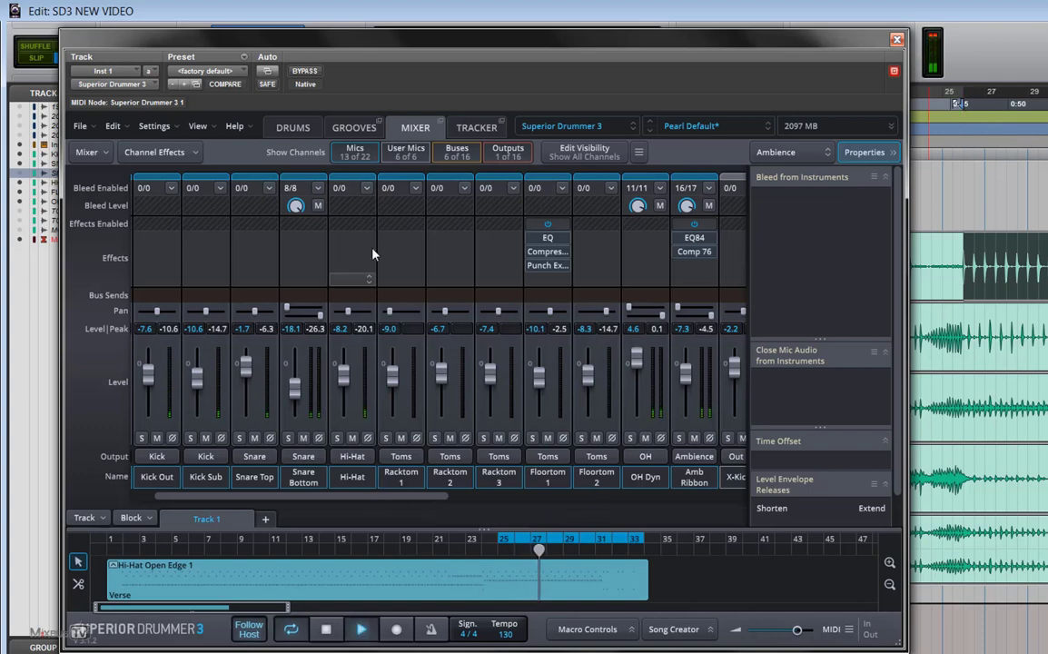
# - Insert an EQ on the Hi-Hat channel and turn its band into a low cut
pyautogui.click(359, 230)
pyautogui.click(358, 238)
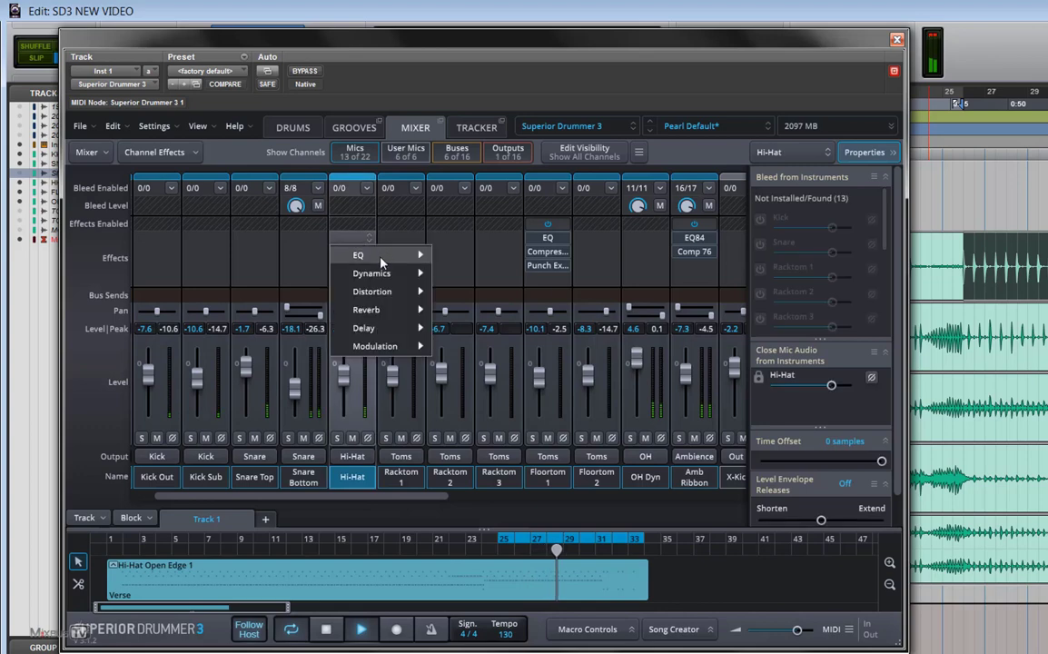
pyautogui.moveTo(399, 255)
pyautogui.click(480, 259)
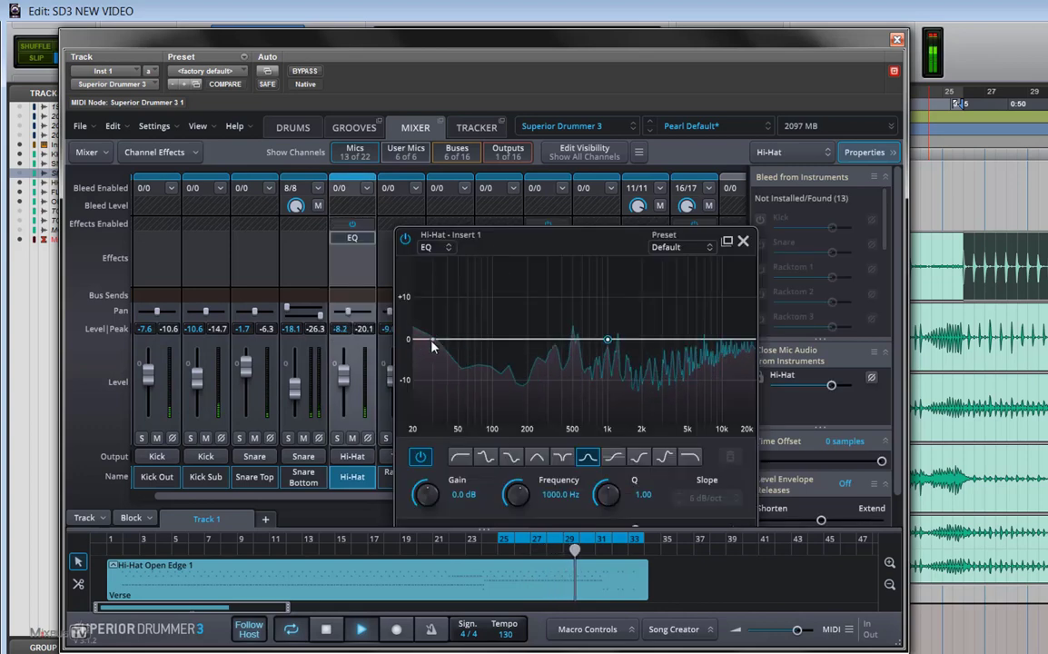
pyautogui.click(460, 459)
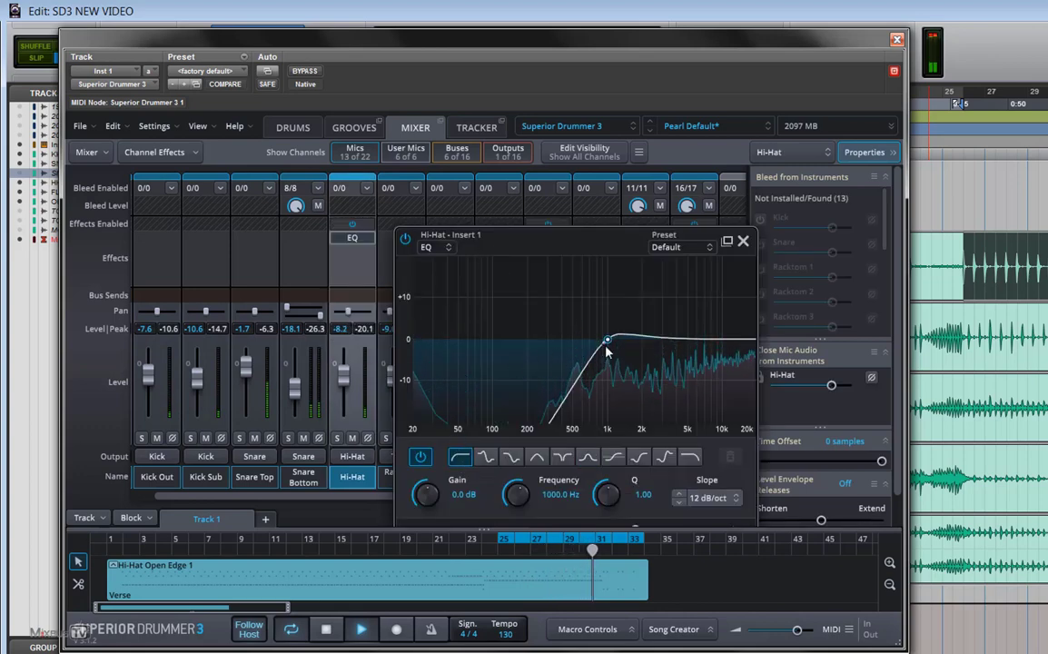
pyautogui.moveTo(611, 343); pyautogui.dragTo(574, 361)
# - Set the low cut to 18 dB/oct near 465 Hz and add a 3.5 dB bell at 9771.9 Hz
pyautogui.click(709, 498)
pyautogui.click(727, 554)
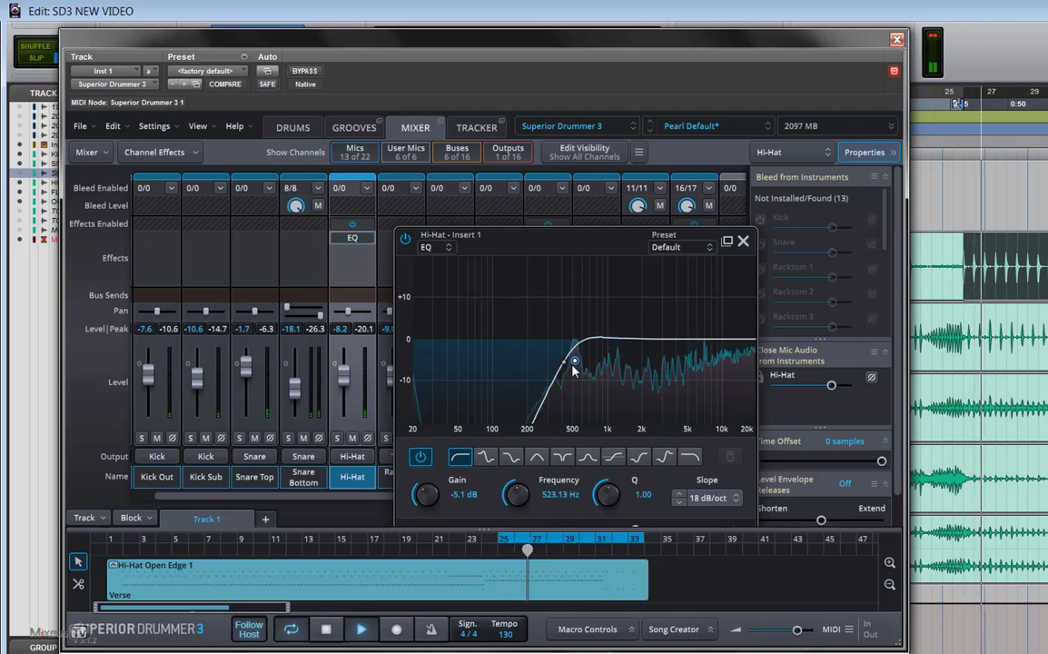
pyautogui.moveTo(574, 360)
pyautogui.mouseDown()
pyautogui.moveTo(550, 361)
pyautogui.moveTo(569, 361)
pyautogui.mouseUp()
pyautogui.moveTo(685, 338); pyautogui.dragTo(723, 329)
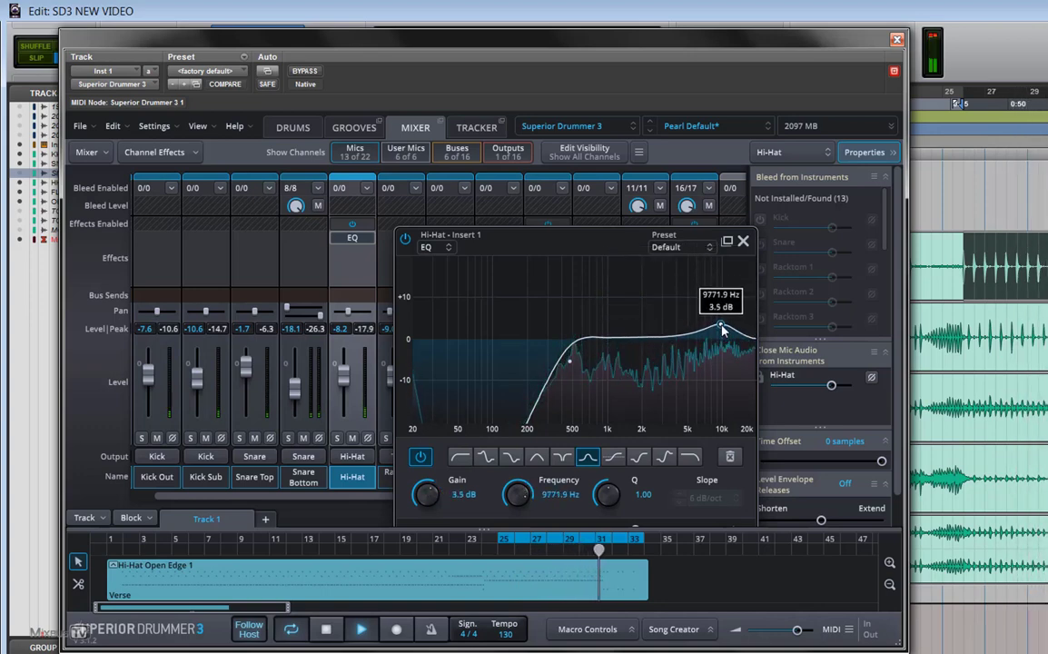
pyautogui.click(742, 241)
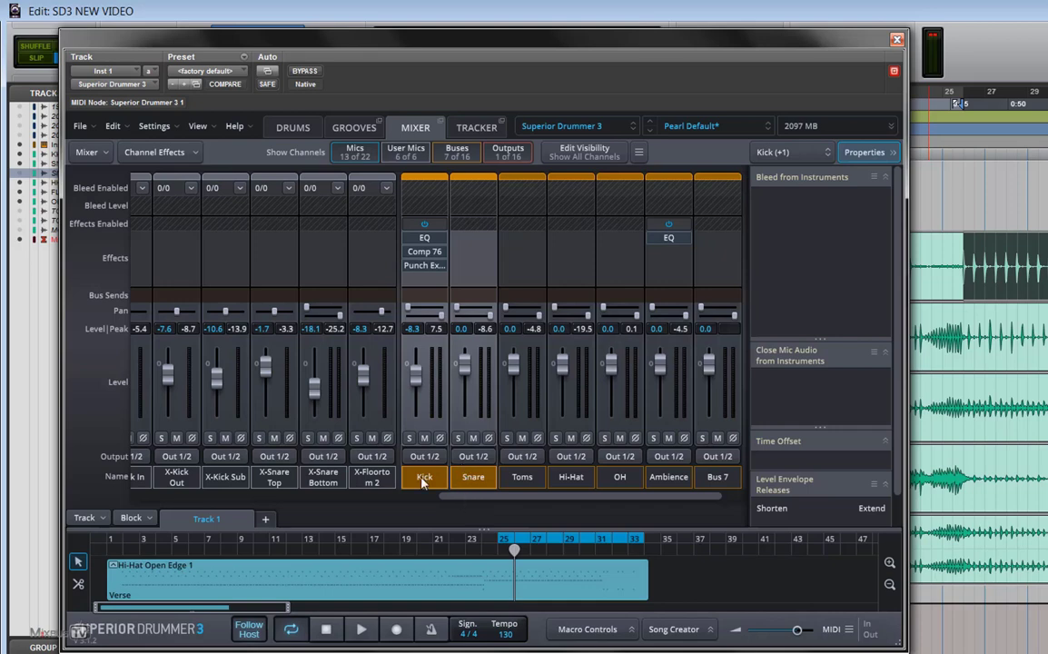
# - Send Kick and Snare to Bus 7, name it MONO CRUSH, and solo it during playback
pyautogui.click(466, 474)
pyautogui.click(420, 298)
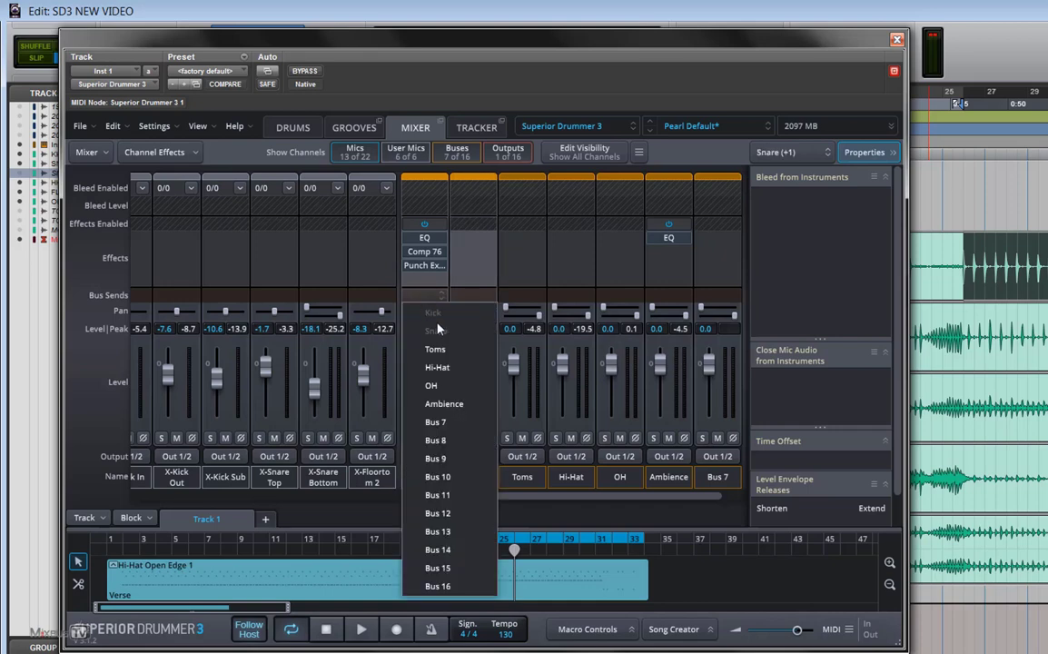
pyautogui.click(452, 425)
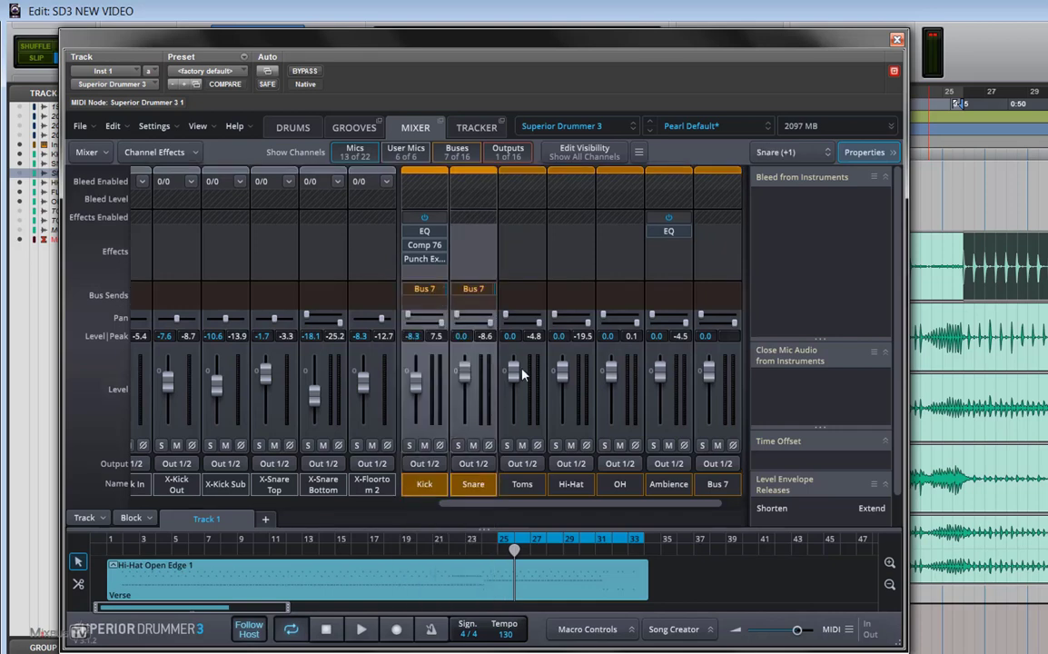
pyautogui.write('NO CRUSH')
pyautogui.press('Return')
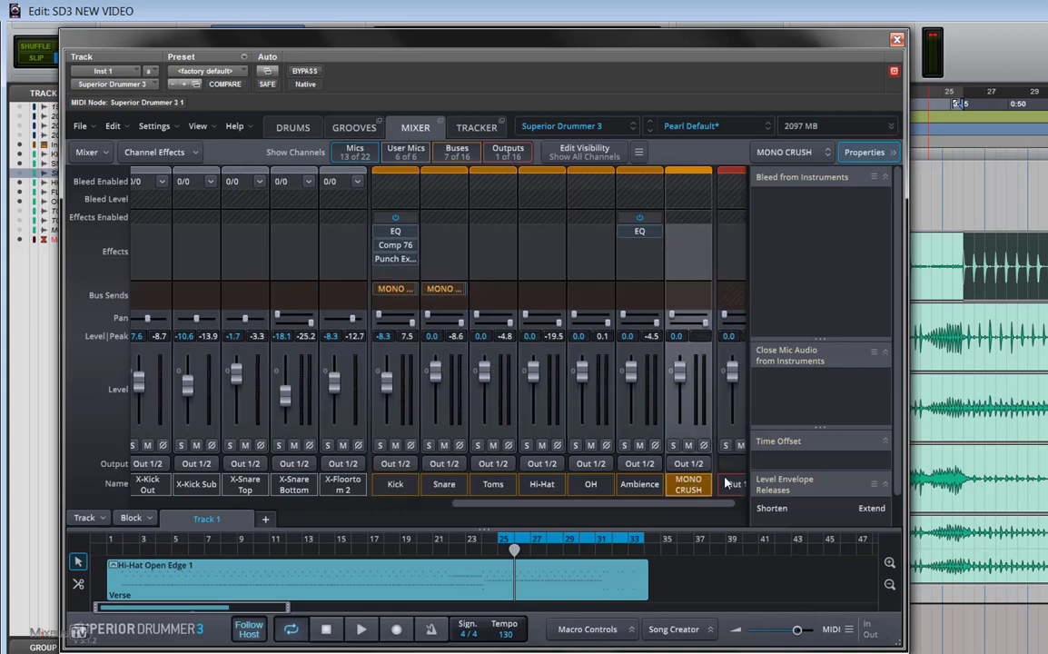
pyautogui.click(673, 445)
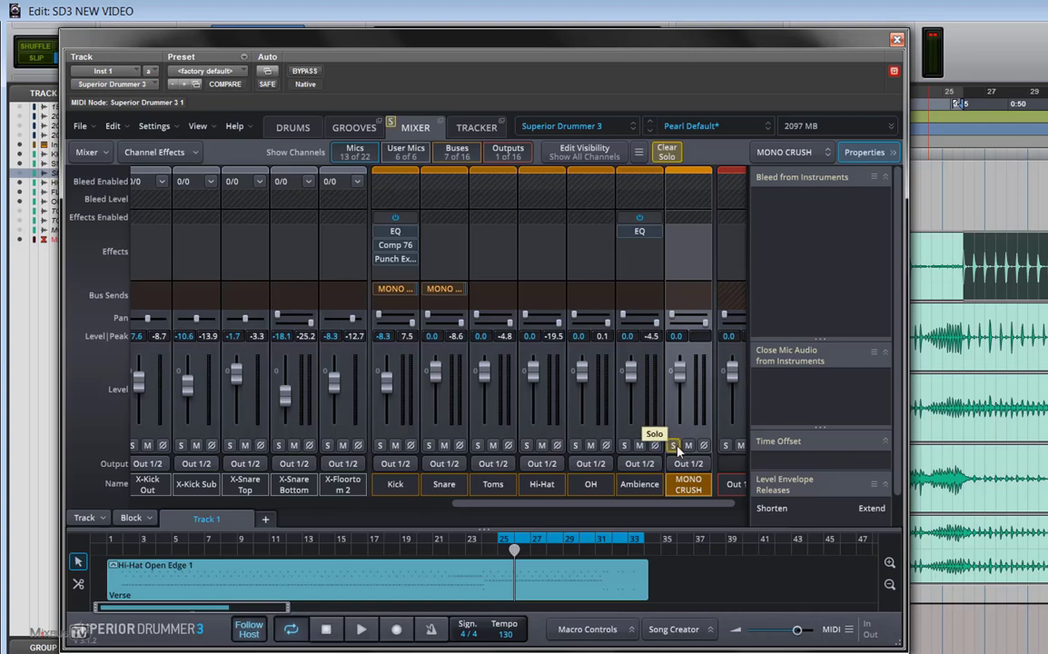
pyautogui.press('space')
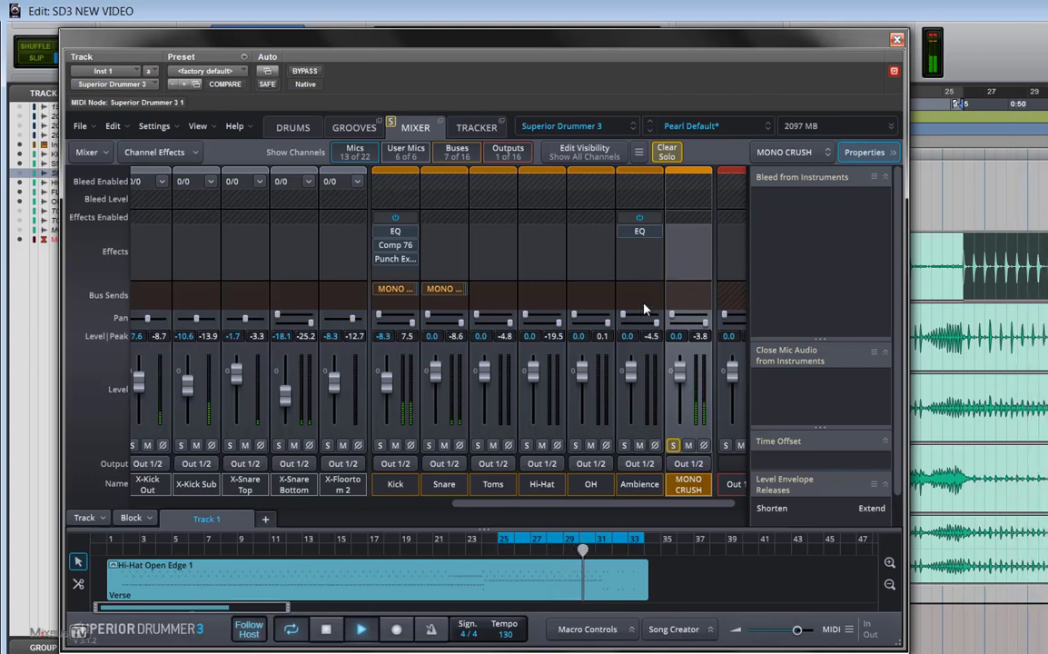
# - Add a Limiter Pedal to MONO CRUSH with 100% sensitivity, 15% attack, and about 11.5% release
pyautogui.click(677, 233)
pyautogui.moveTo(709, 267)
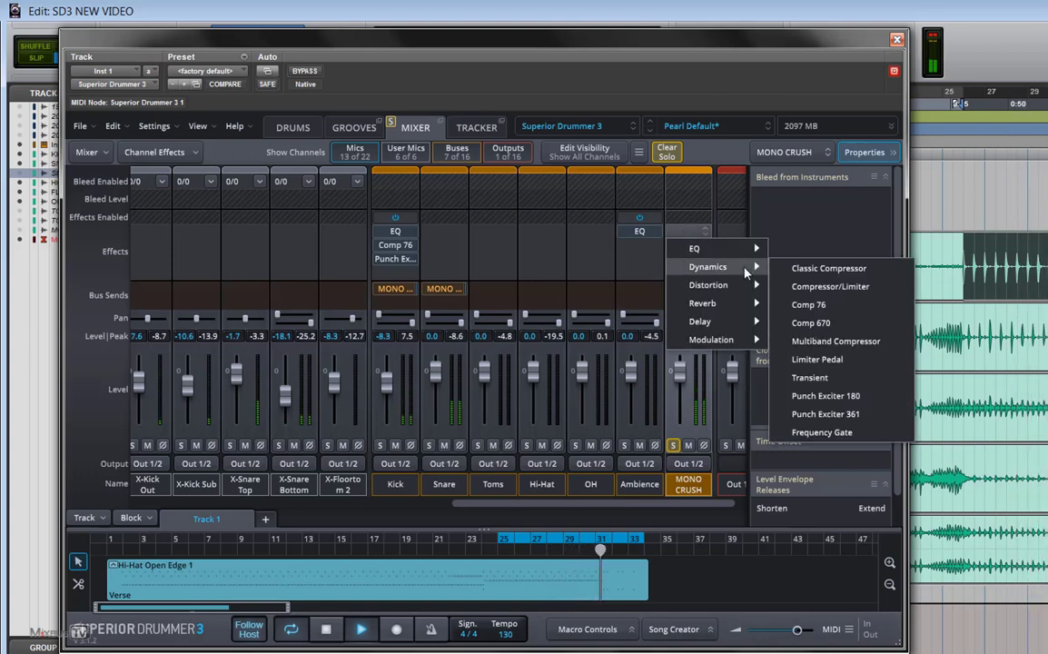
pyautogui.click(820, 360)
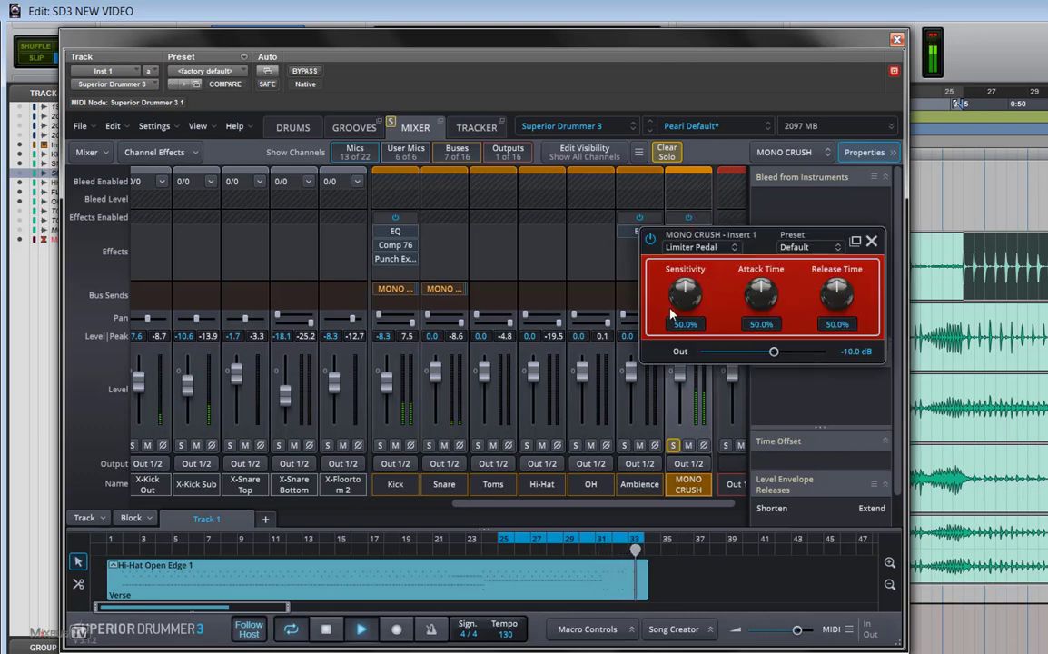
pyautogui.moveTo(745, 250); pyautogui.dragTo(584, 353)
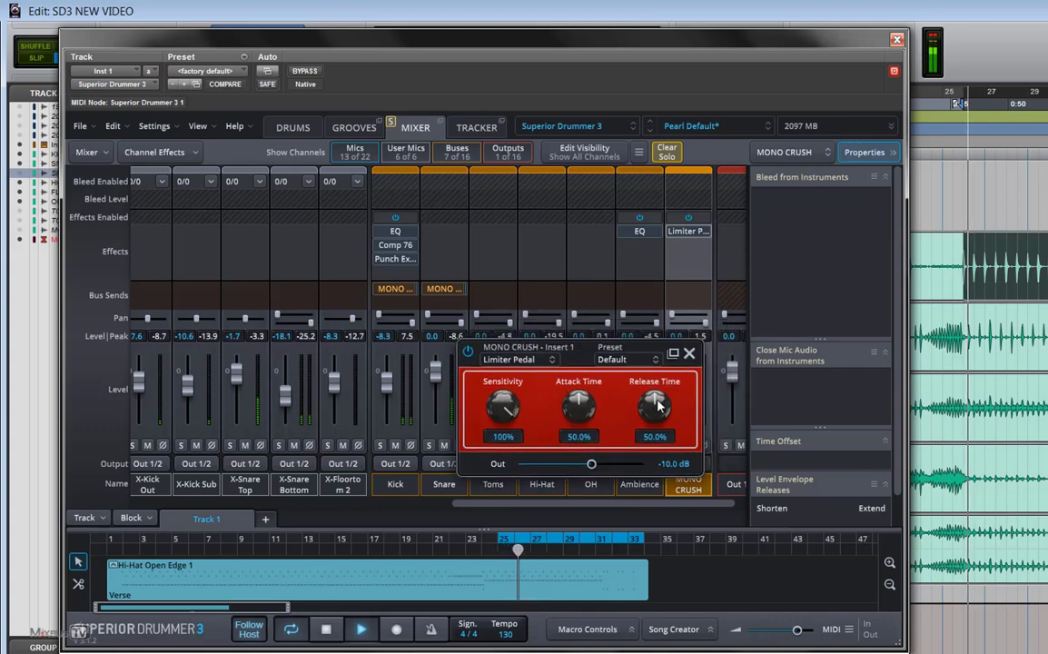
pyautogui.moveTo(667, 402); pyautogui.dragTo(664, 455)
pyautogui.moveTo(578, 408); pyautogui.dragTo(576, 495)
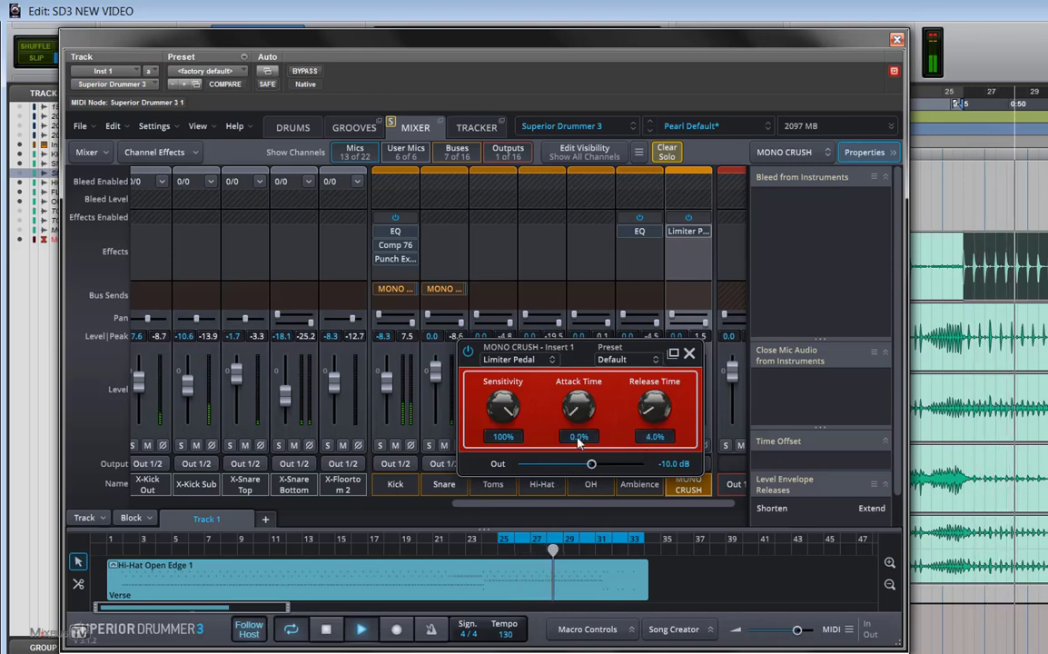
pyautogui.moveTo(578, 407); pyautogui.dragTo(582, 383)
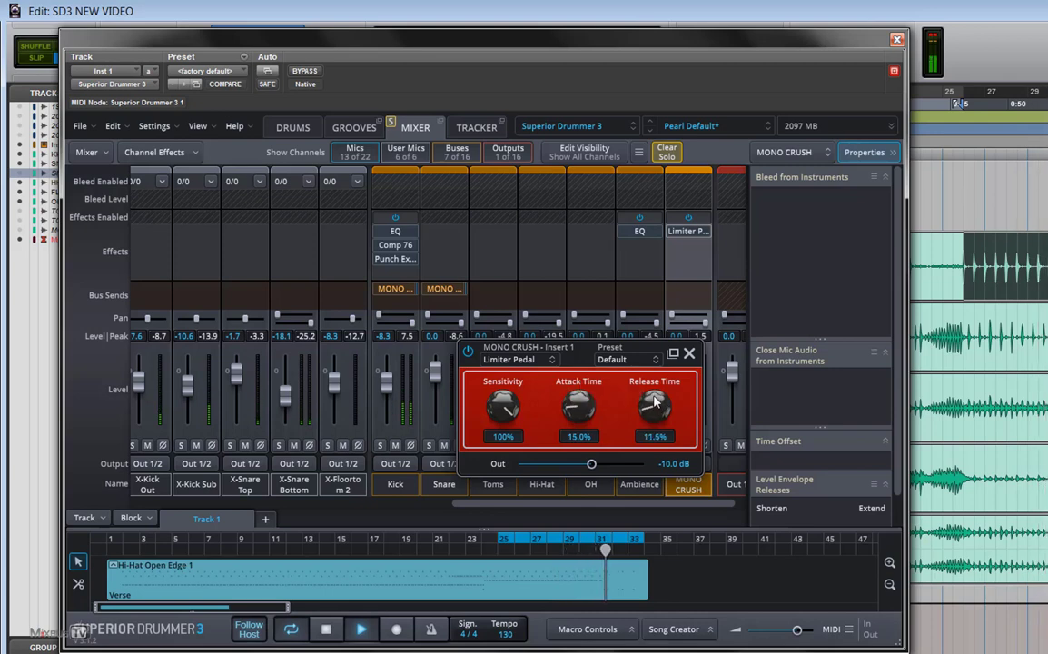
pyautogui.moveTo(653, 400); pyautogui.dragTo(654, 392)
pyautogui.click(689, 353)
# - Add a Tape Simulator after the Limiter Pedal on MONO CRUSH and A/B it during playback
pyautogui.click(687, 251)
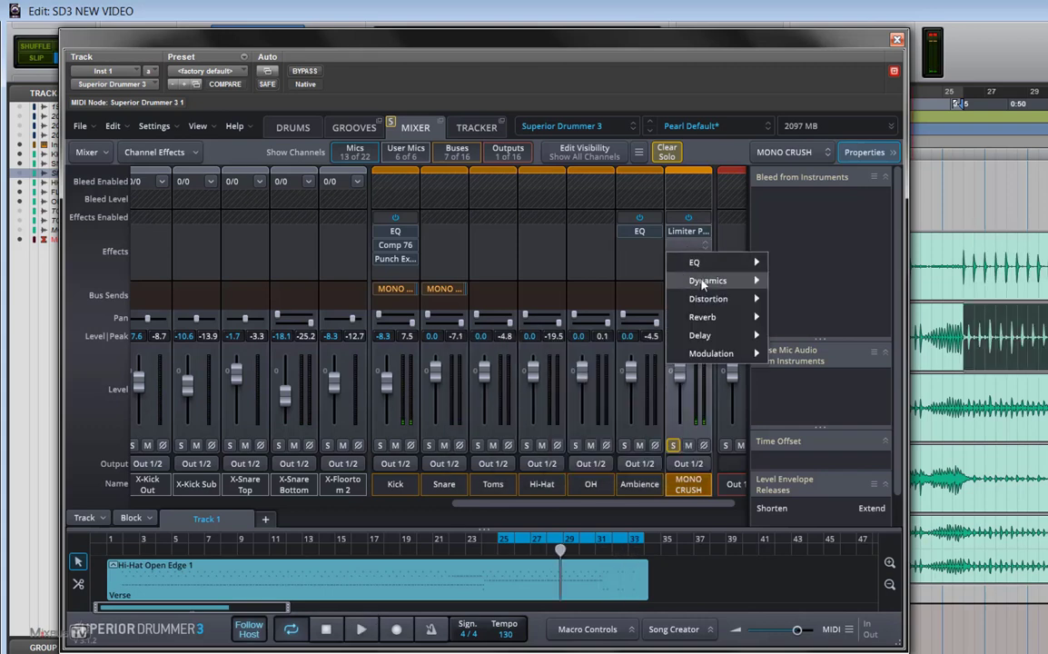
pyautogui.moveTo(761, 300)
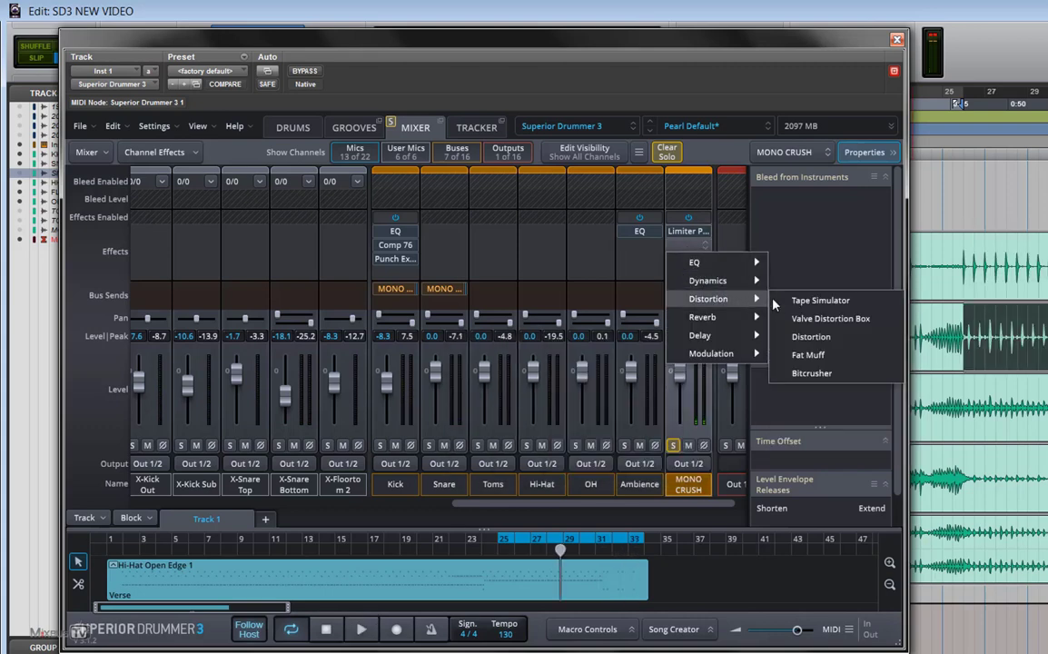
pyautogui.click(819, 300)
pyautogui.moveTo(655, 232); pyautogui.dragTo(459, 250)
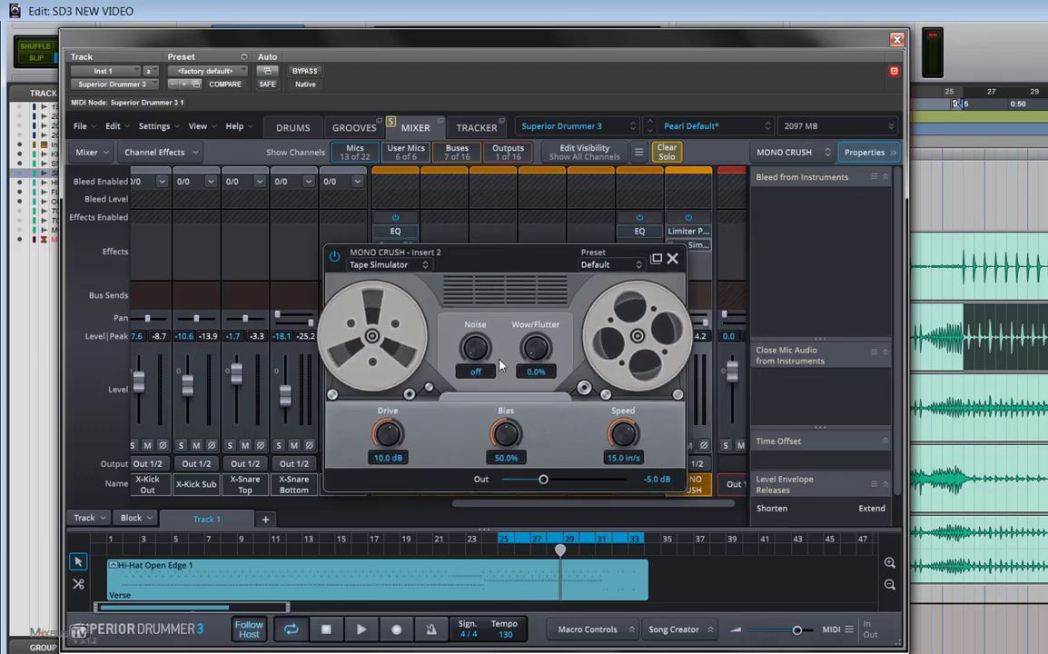
pyautogui.press('space')
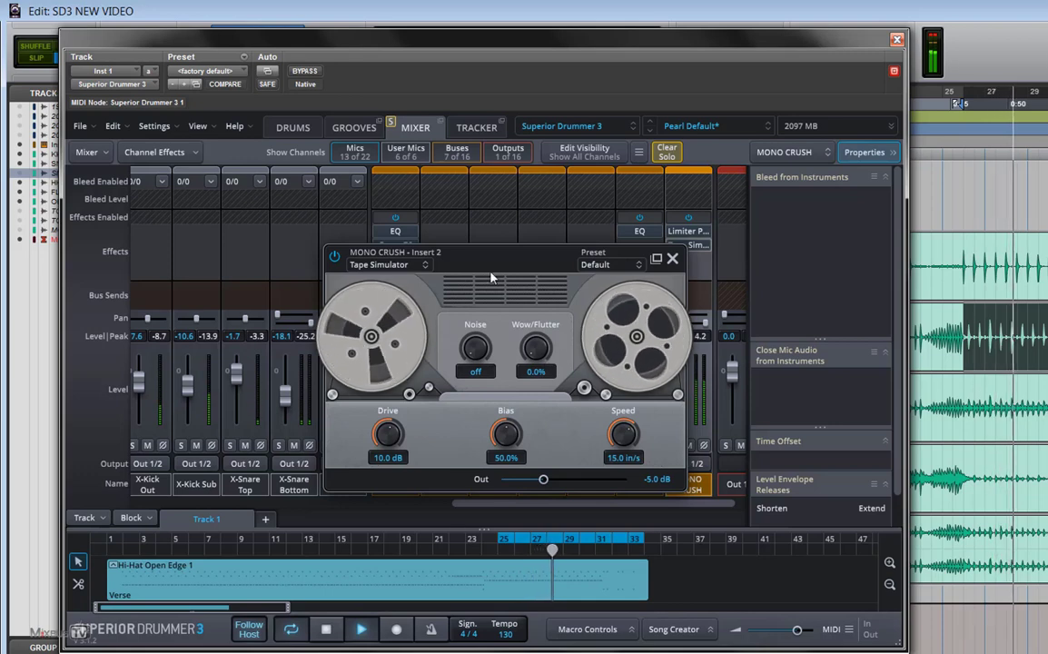
pyautogui.click(334, 256)
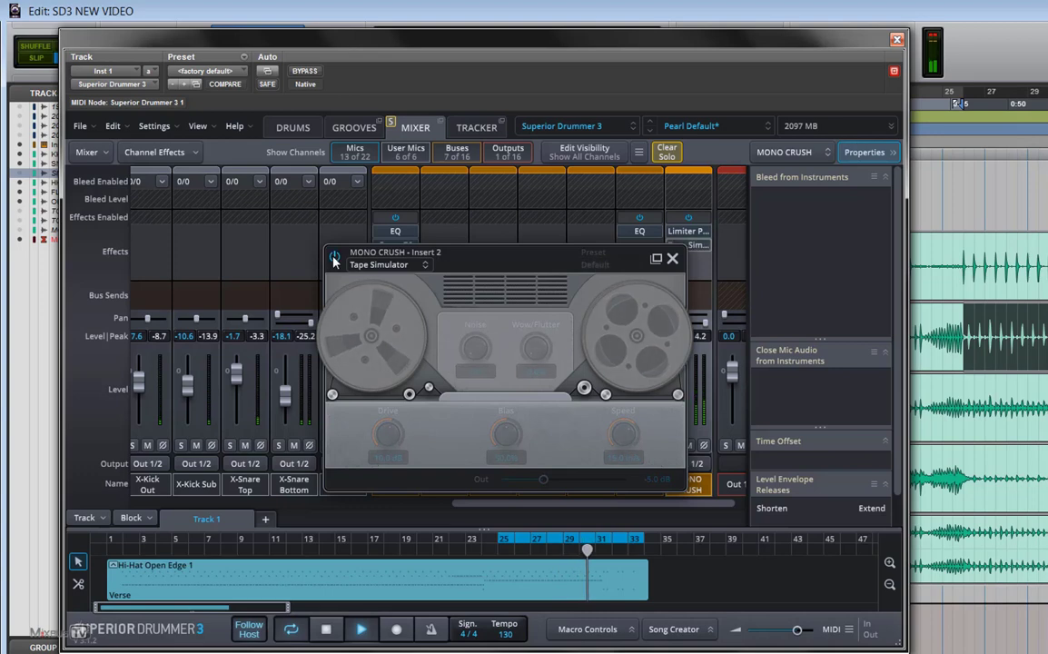
pyautogui.click(334, 257)
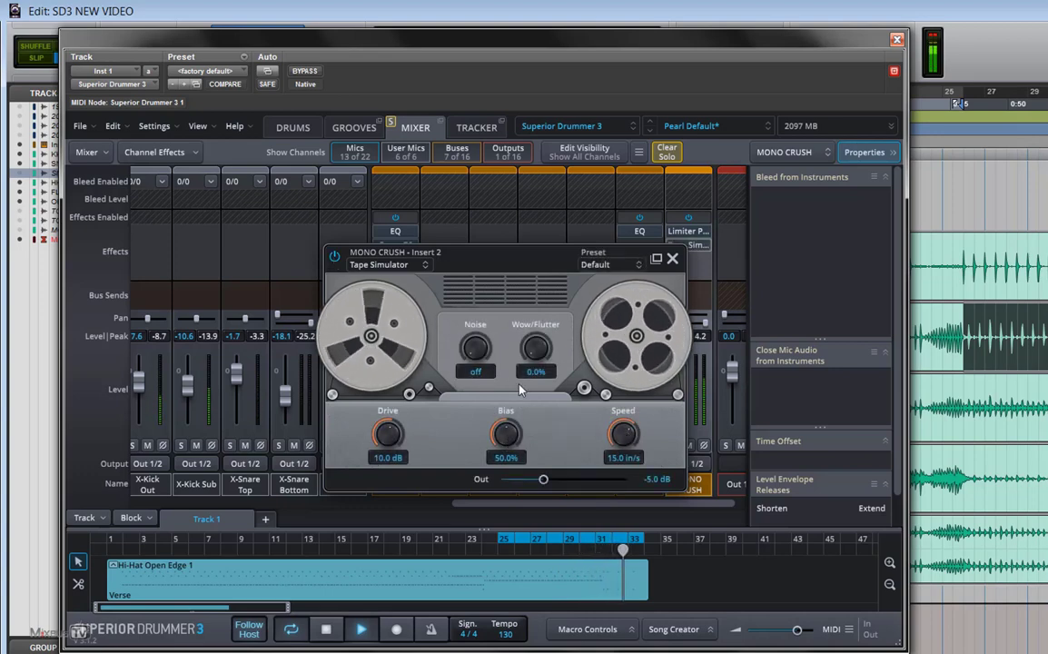
pyautogui.press('space')
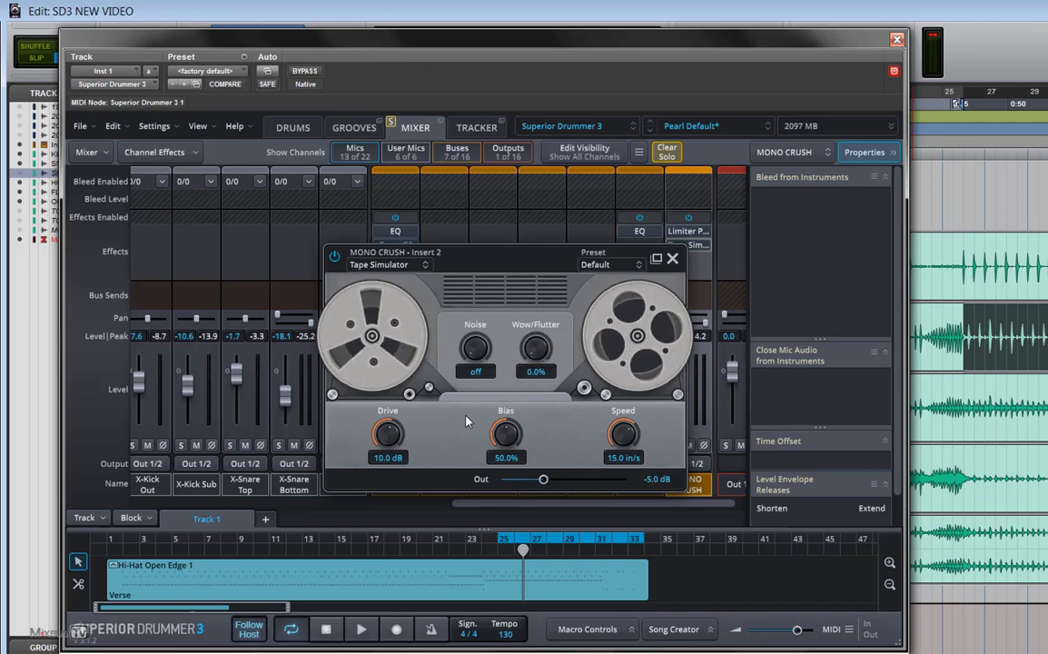
# - Raise the tape drive to 15.2 dB and set tape speed to about 16.1 in/s
pyautogui.press('space')
pyautogui.click(334, 256)
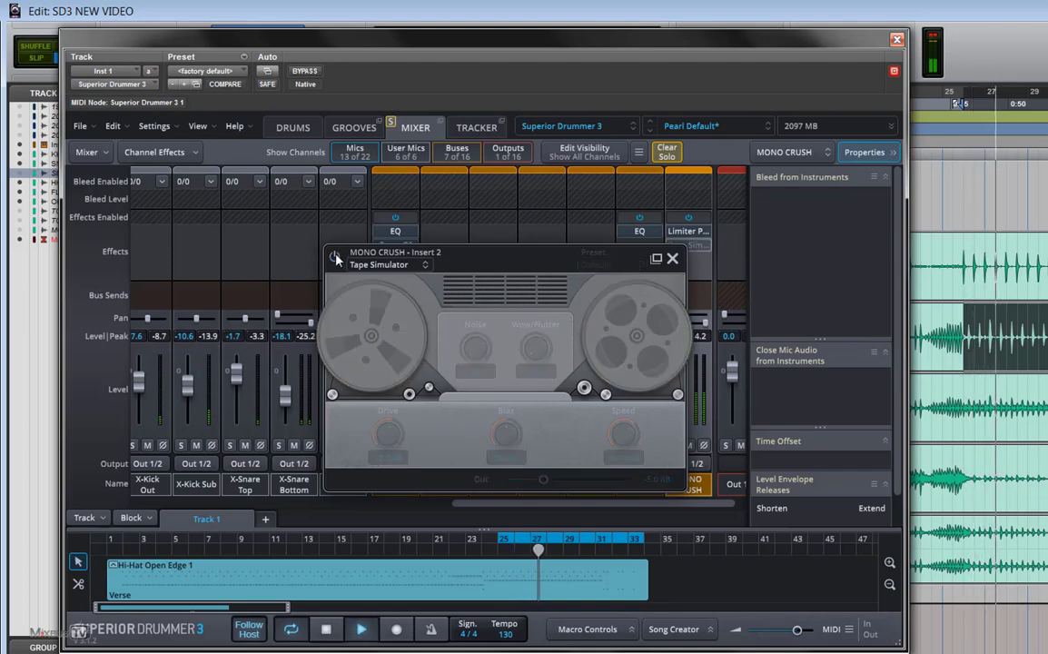
pyautogui.click(334, 256)
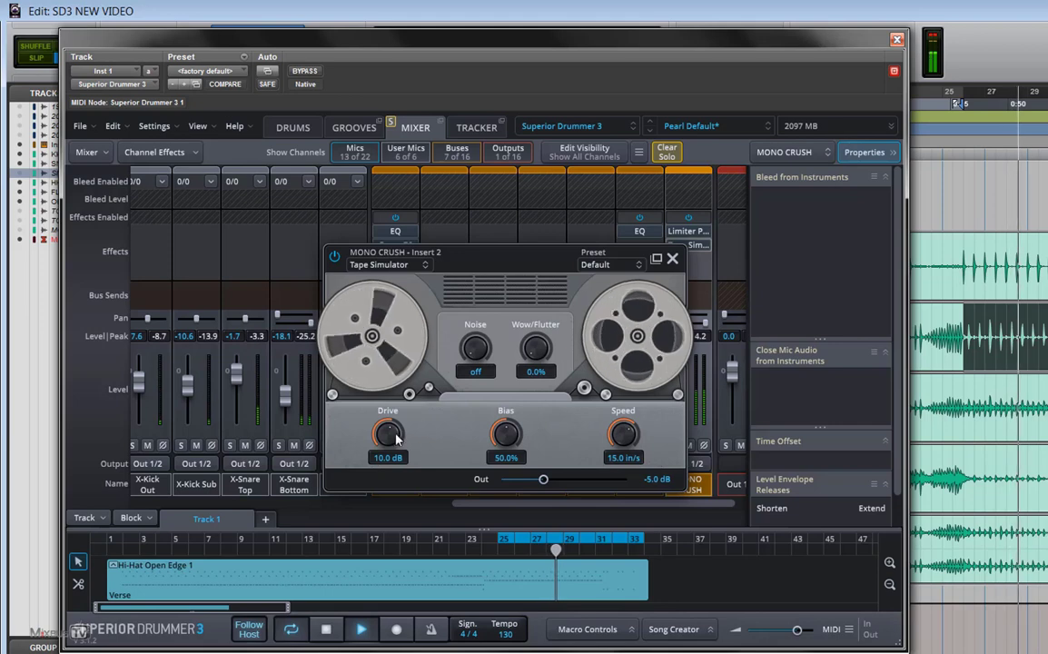
pyautogui.moveTo(395, 439); pyautogui.dragTo(400, 402)
pyautogui.moveTo(623, 435); pyautogui.dragTo(621, 501)
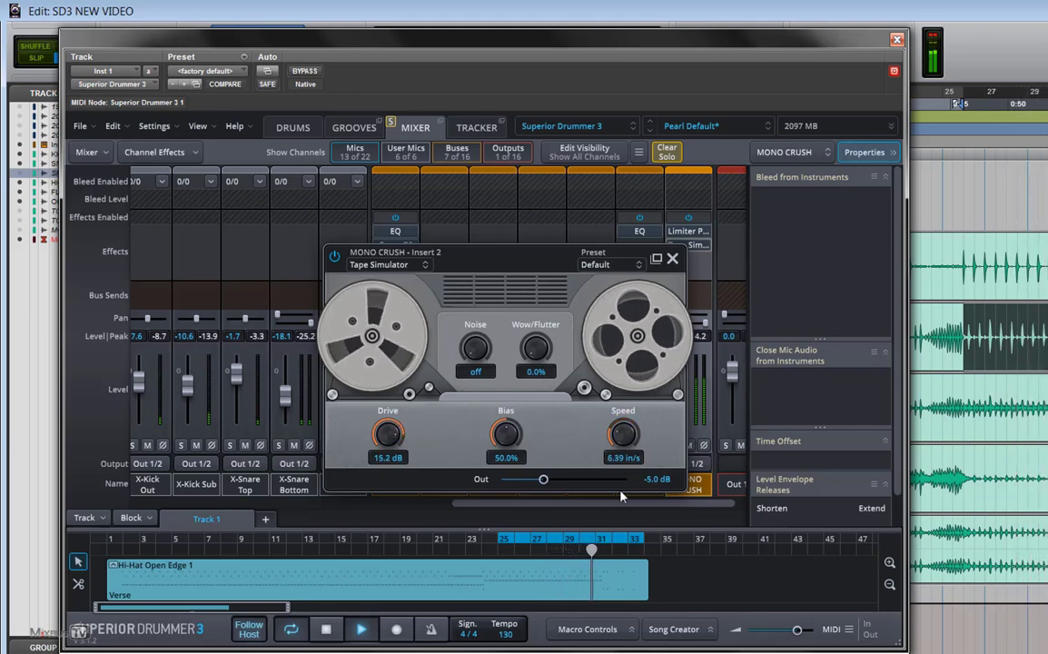
pyautogui.moveTo(623, 435); pyautogui.dragTo(595, 346)
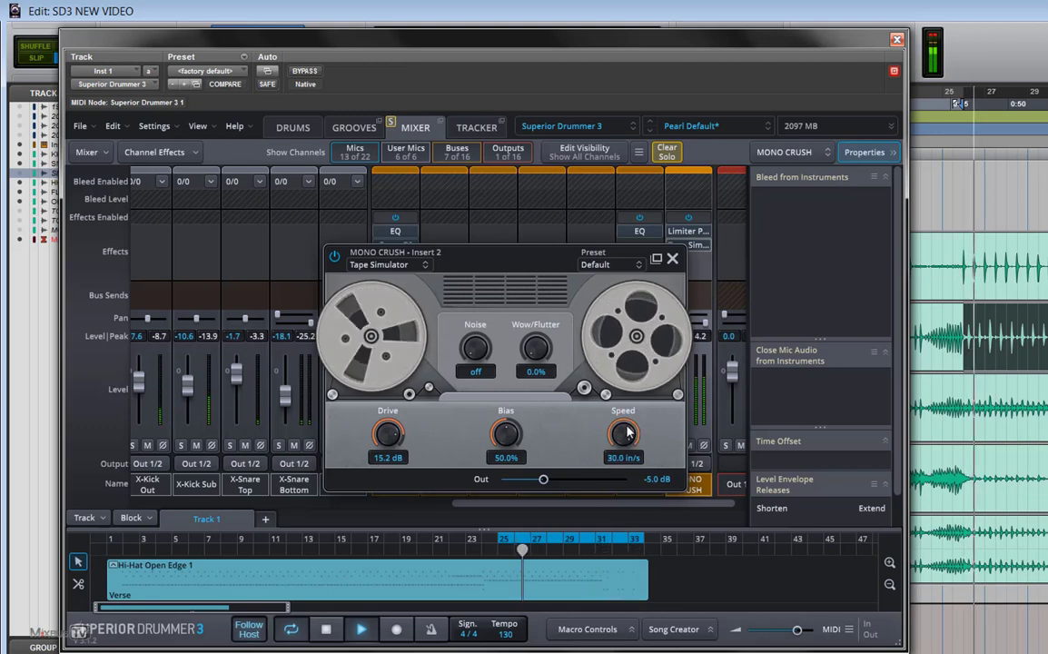
pyautogui.scroll(-3, 625, 436)
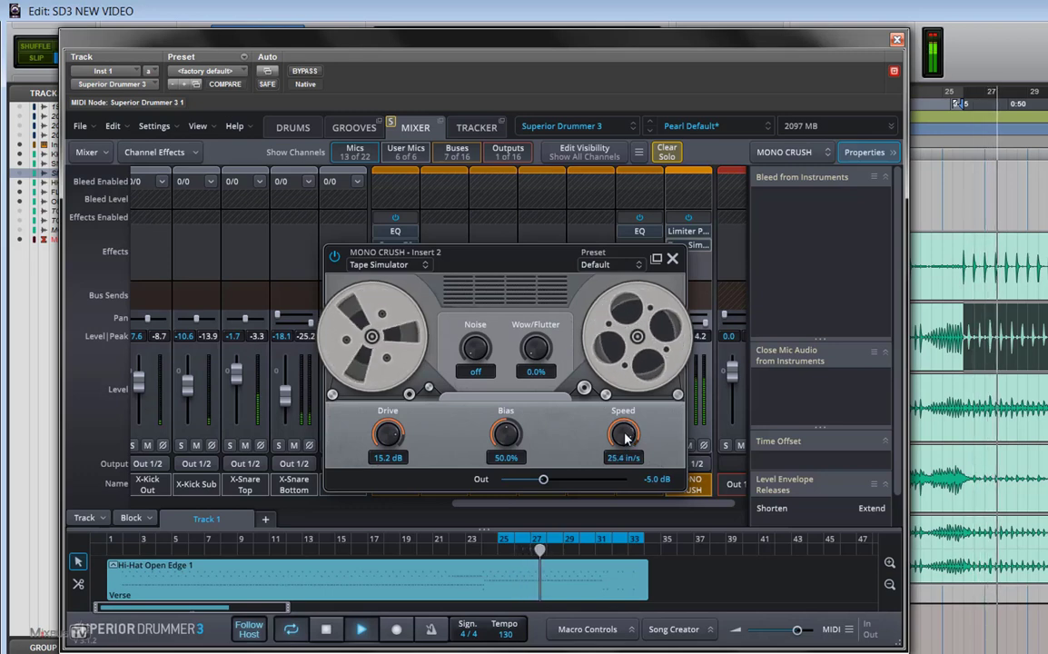
pyautogui.moveTo(626, 438); pyautogui.dragTo(629, 480)
# - Settle bias at 74.5% and drive at 11.4 dB, A/B, then close and stop
pyautogui.scroll(1, 625, 439)
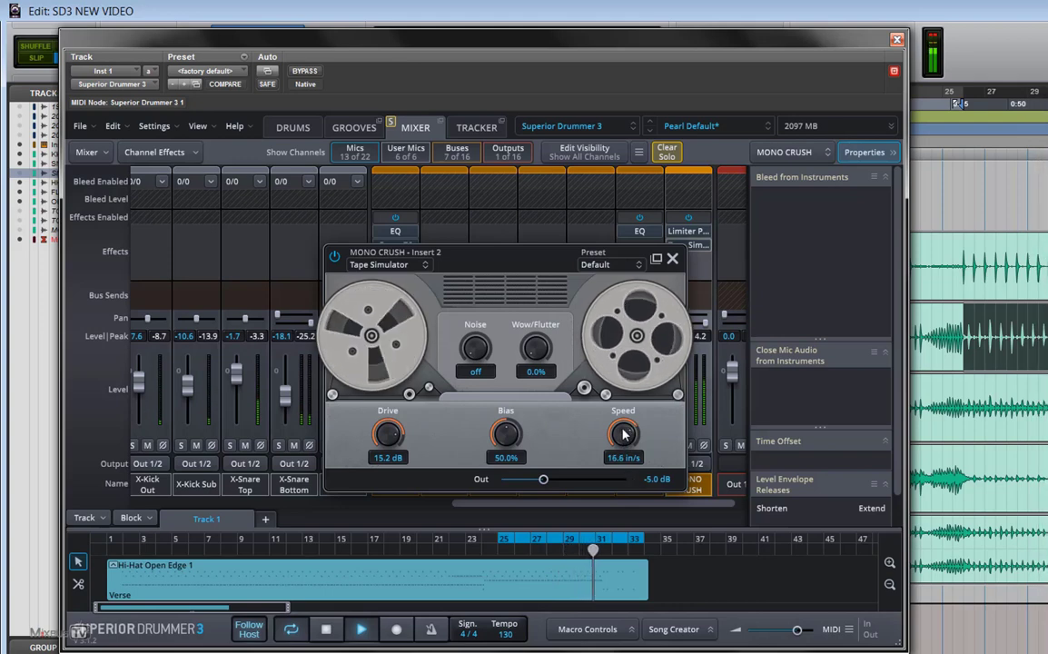
pyautogui.scroll(-1, 623, 437)
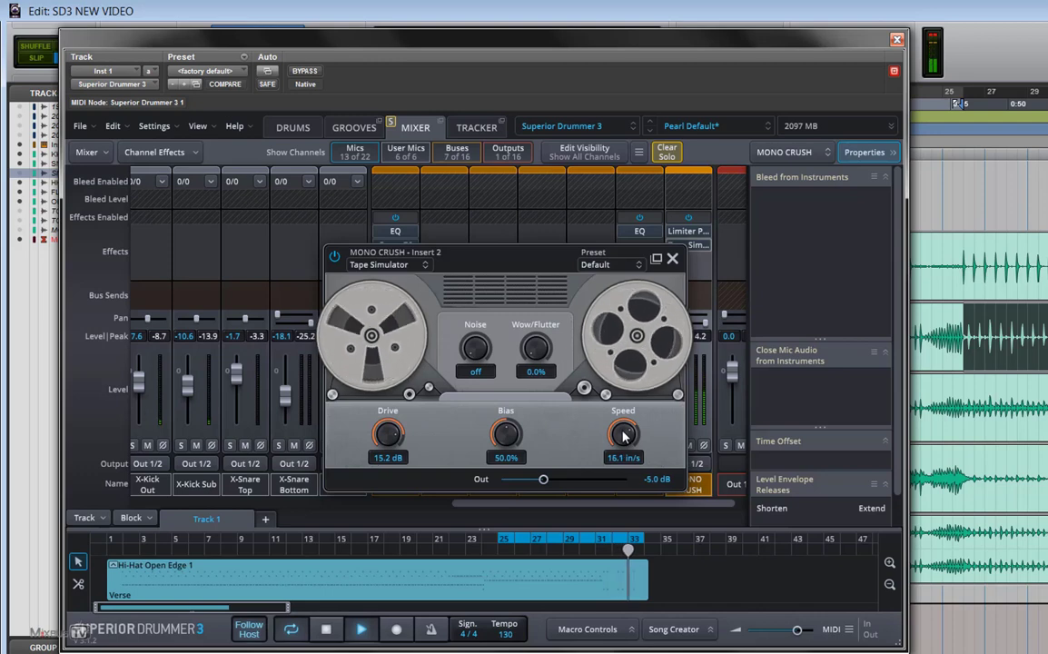
pyautogui.moveTo(524, 464); pyautogui.dragTo(489, 399)
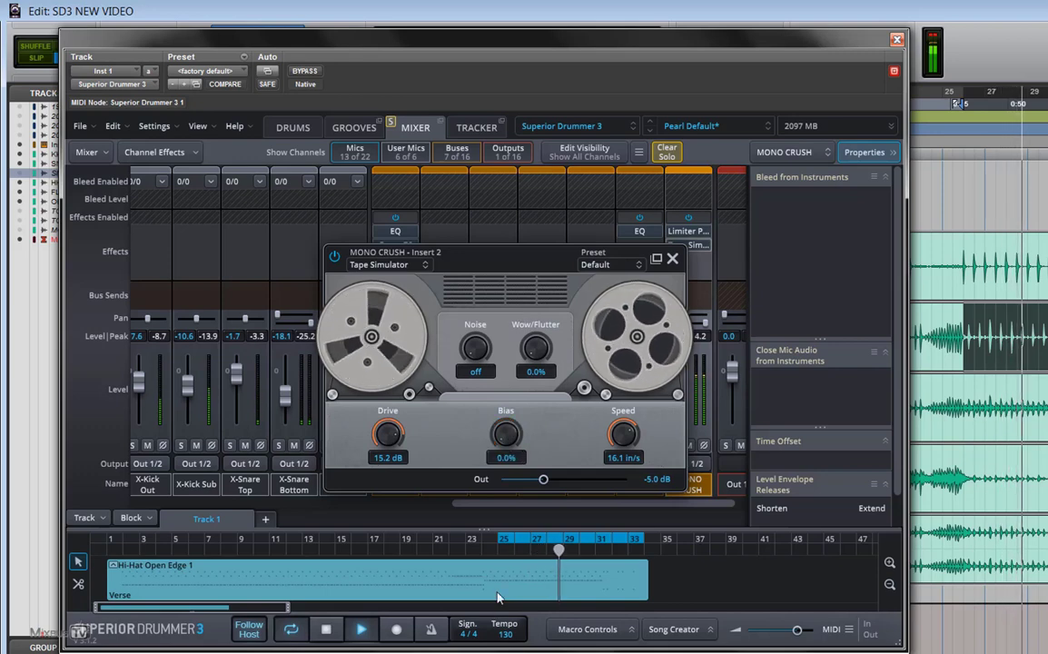
pyautogui.moveTo(506, 423); pyautogui.dragTo(508, 331)
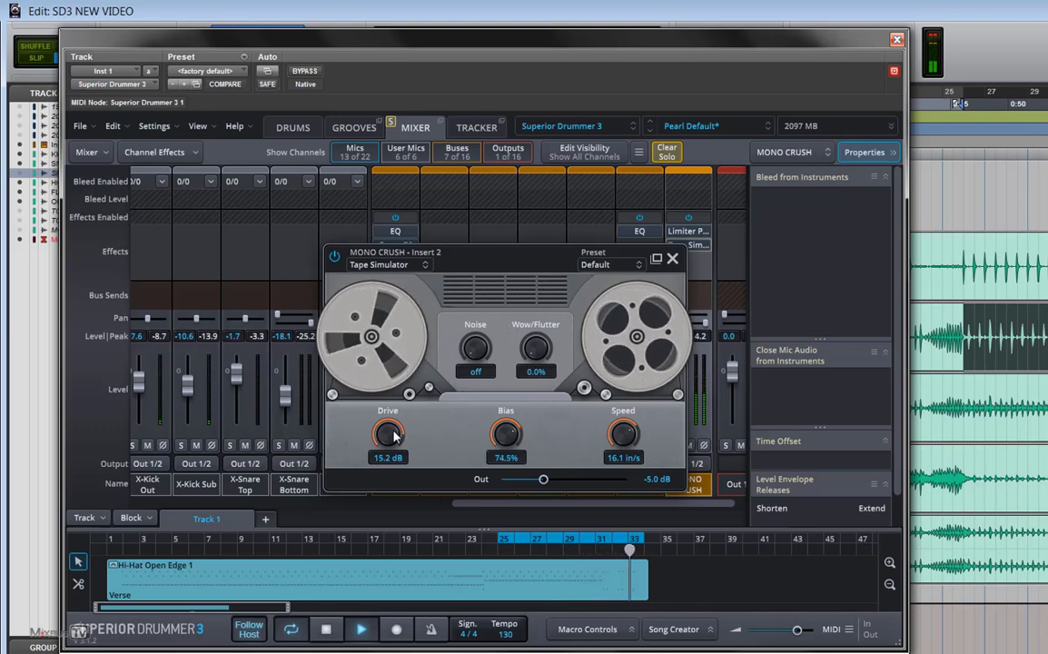
pyautogui.moveTo(391, 435); pyautogui.dragTo(392, 464)
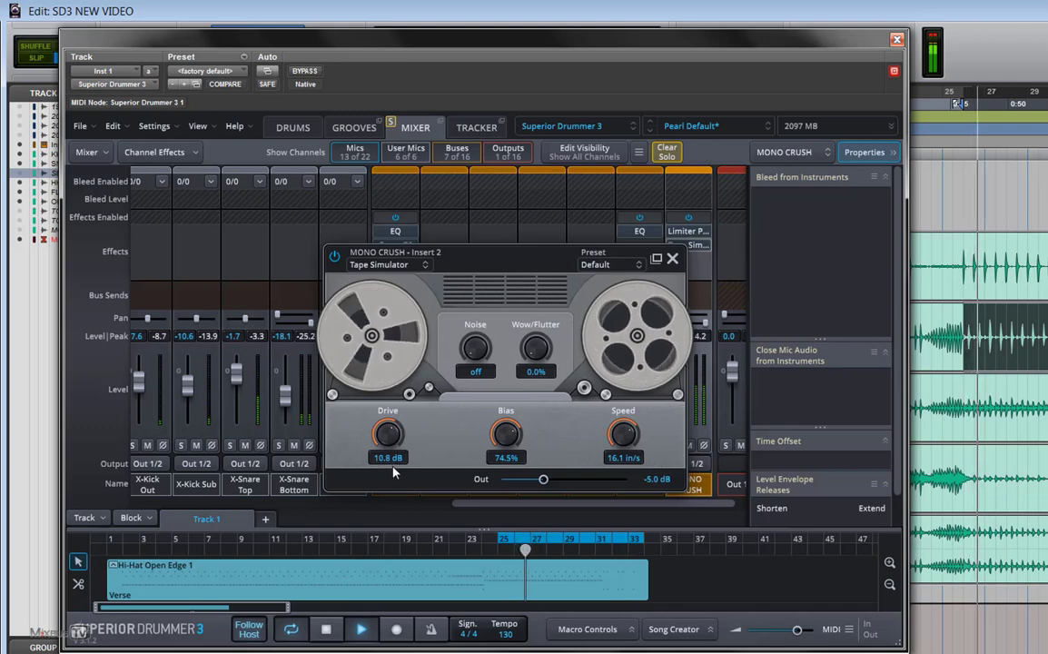
pyautogui.click(335, 258)
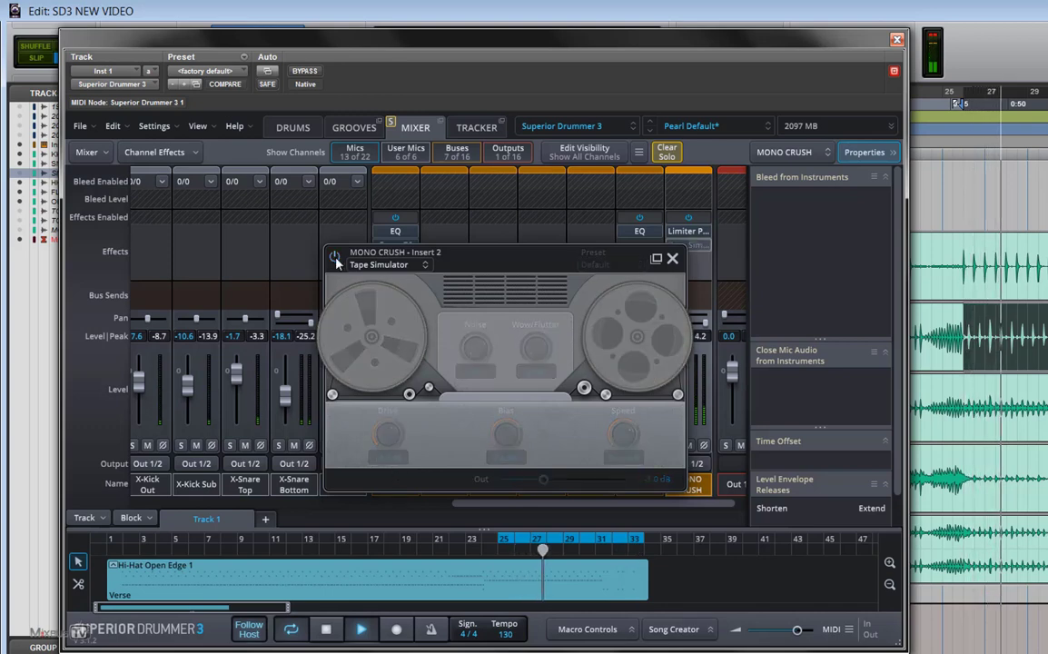
pyautogui.click(335, 258)
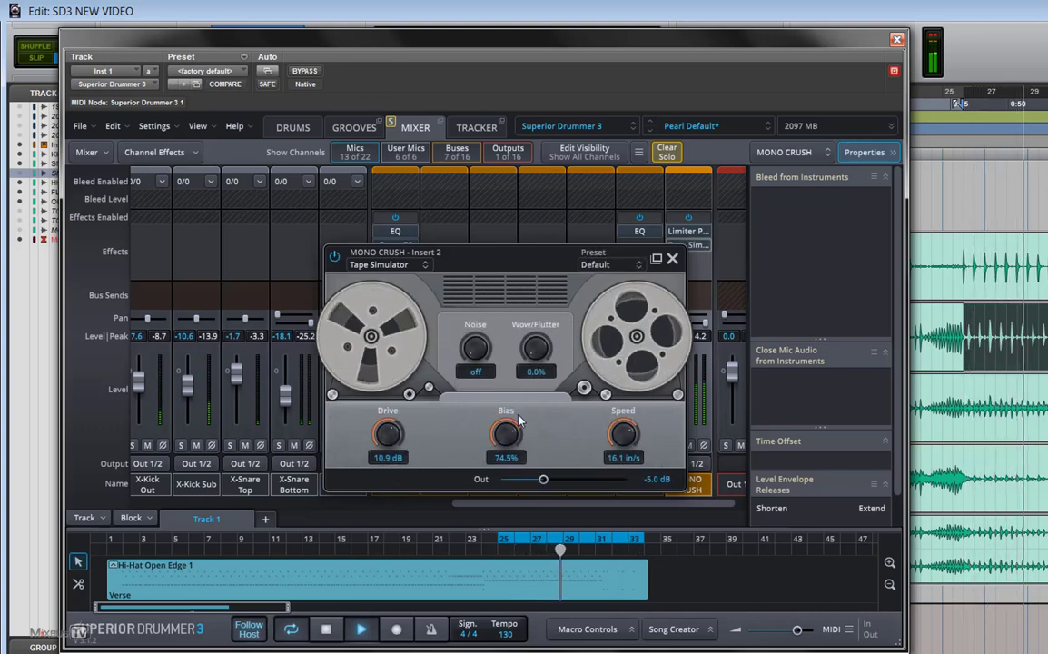
pyautogui.moveTo(399, 436); pyautogui.dragTo(400, 430)
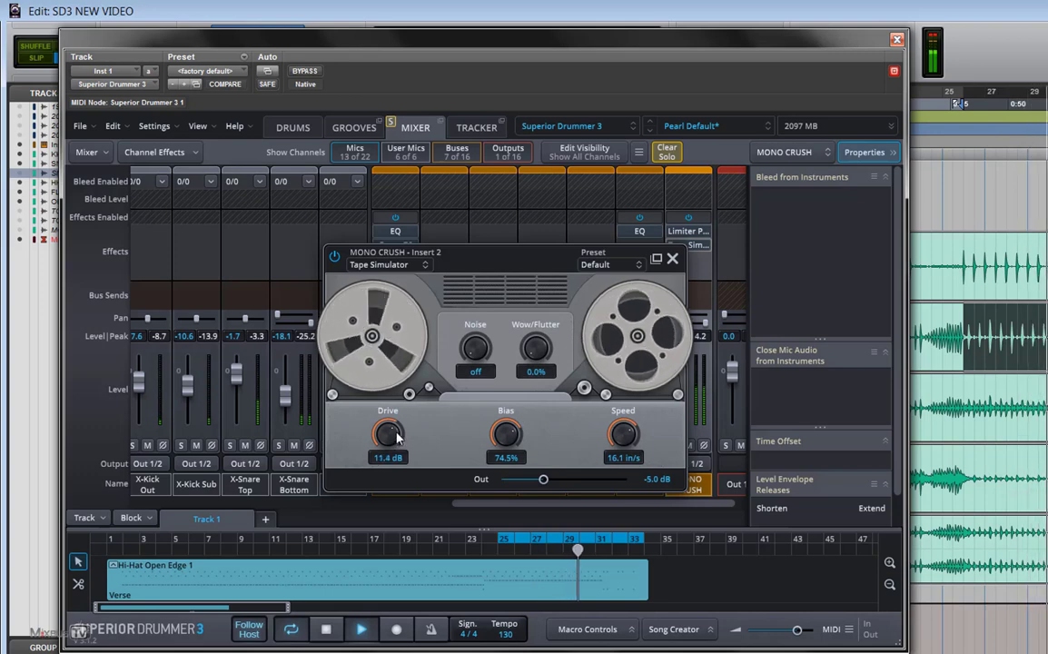
pyautogui.click(672, 258)
pyautogui.press('space')
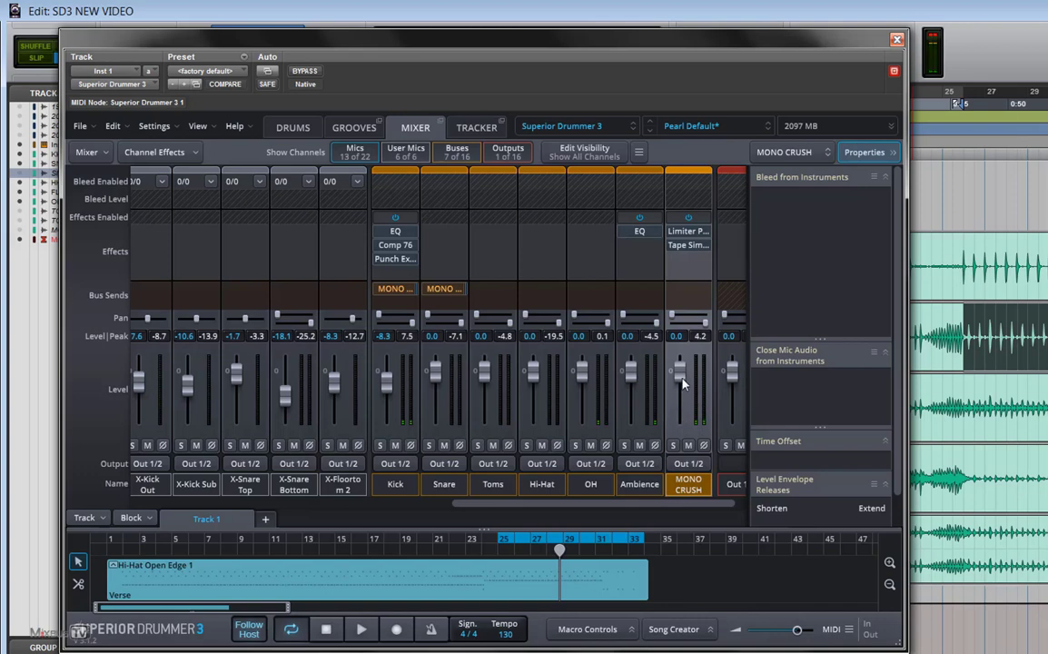
# - A/B the MONO CRUSH channel with its mute during playback and set its fader to -12.3 dB
pyautogui.press('space')
pyautogui.click(687, 444)
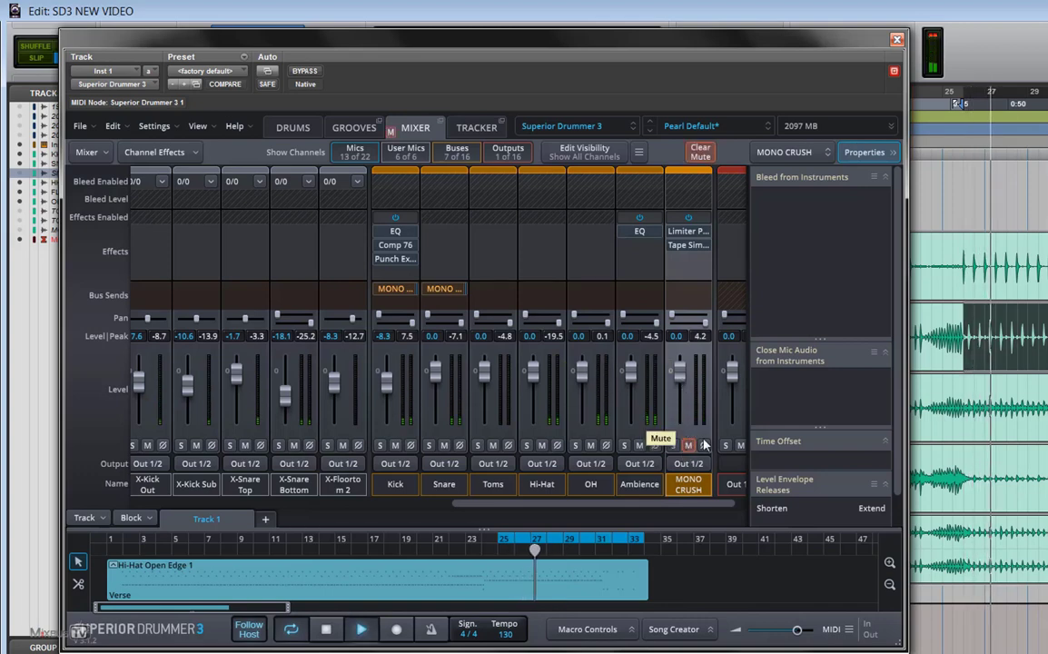
pyautogui.click(687, 445)
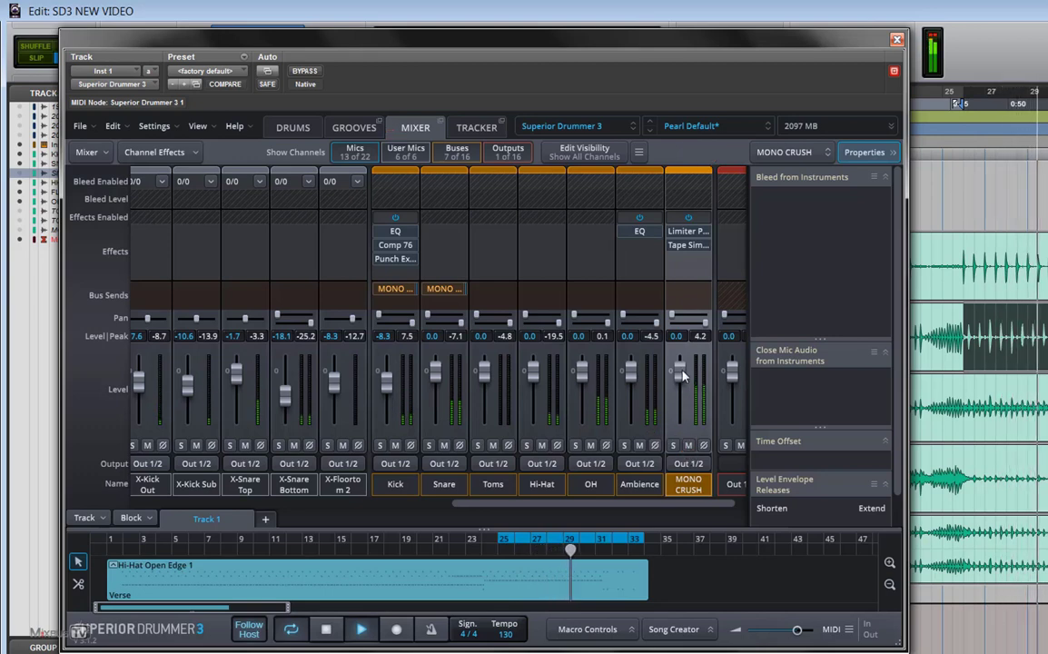
pyautogui.moveTo(683, 394)
pyautogui.mouseDown()
pyautogui.moveTo(687, 437)
pyautogui.moveTo(682, 388)
pyautogui.mouseUp()
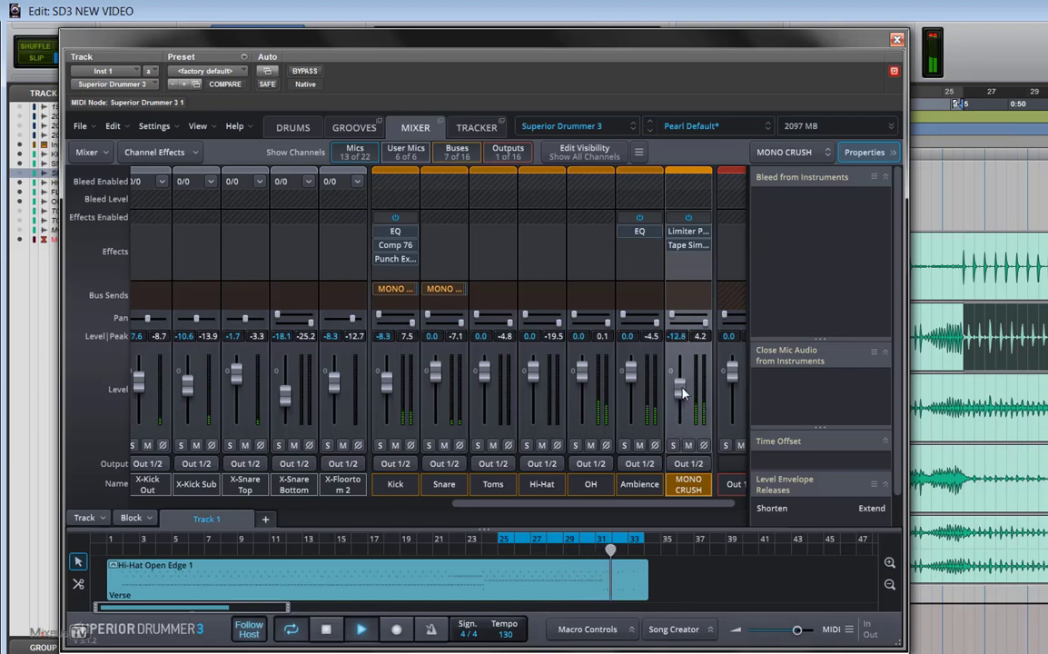
pyautogui.click(688, 445)
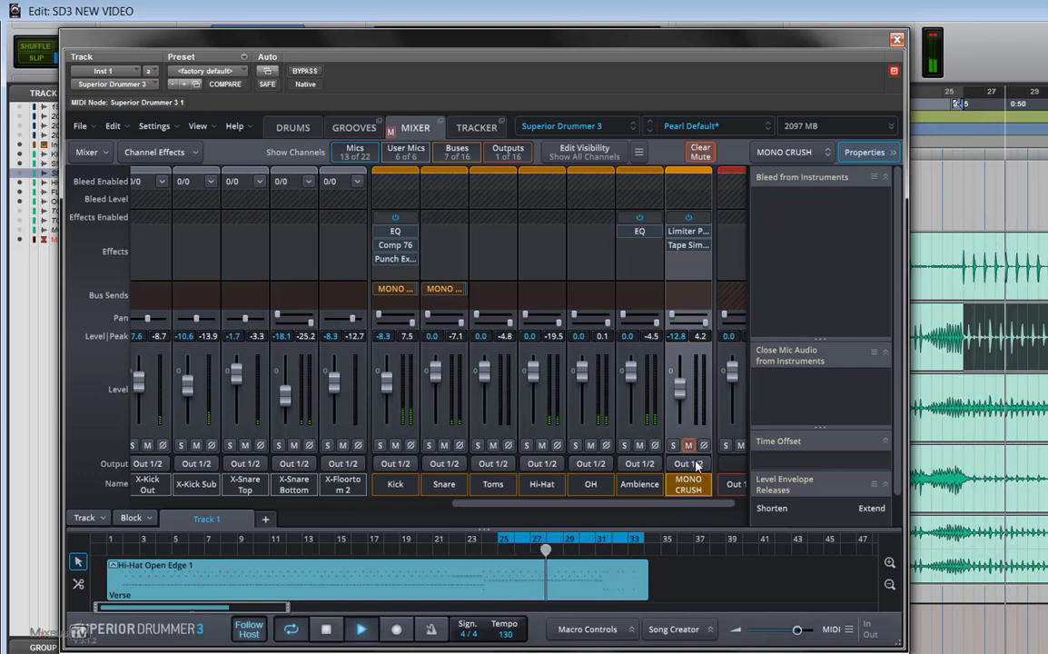
pyautogui.click(688, 445)
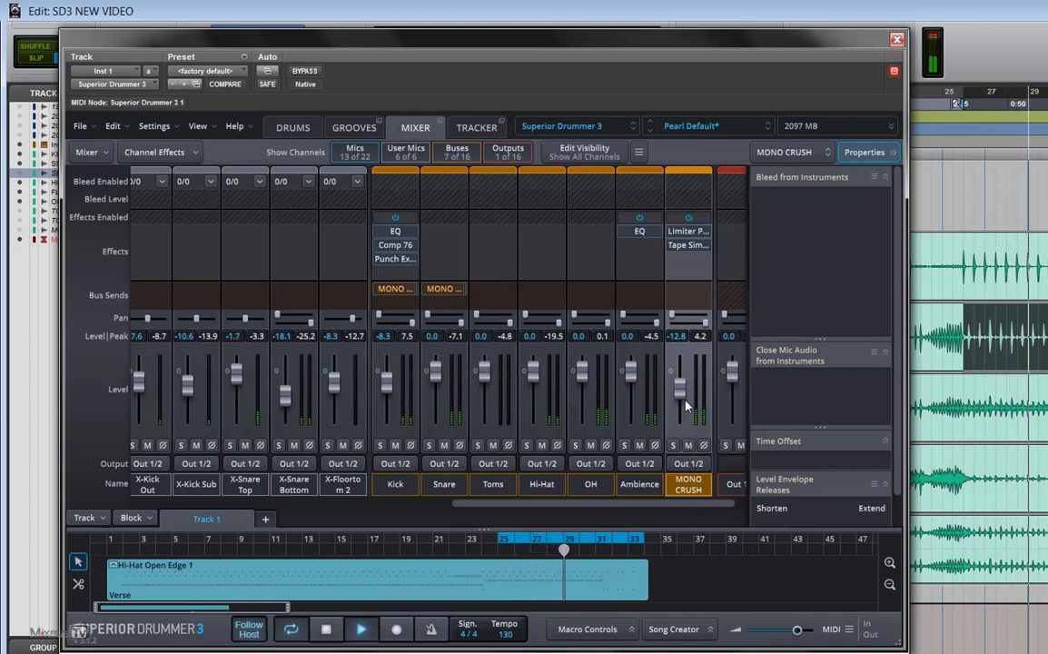
pyautogui.moveTo(687, 403); pyautogui.dragTo(688, 397)
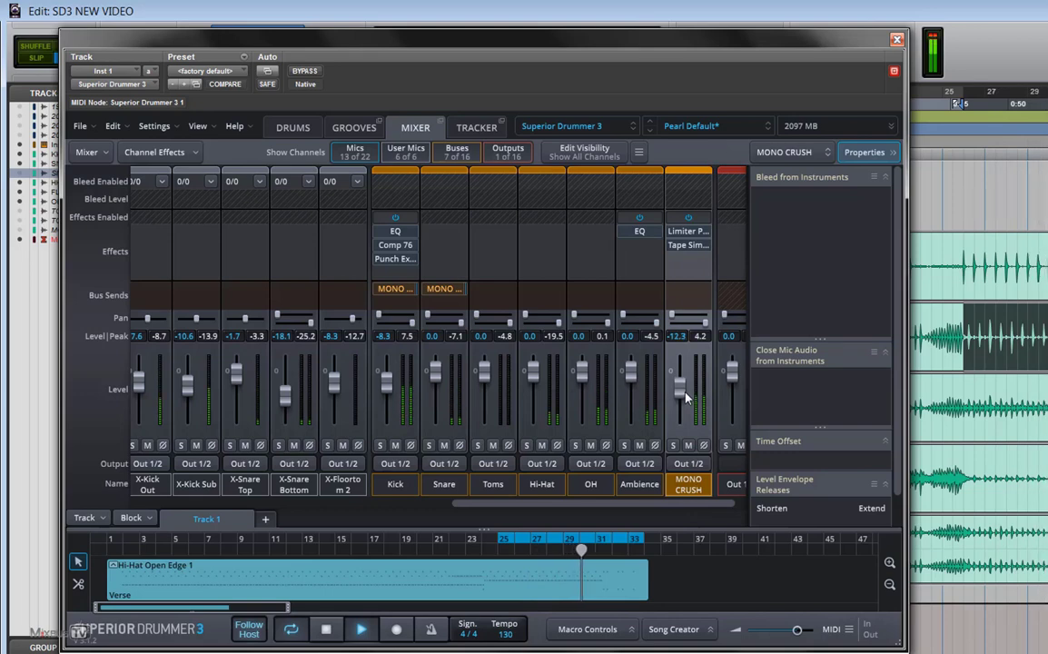
# - Scroll the mixer across and select the Kick channel
pyautogui.moveTo(654, 504)
pyautogui.mouseDown()
pyautogui.moveTo(616, 504)
pyautogui.moveTo(656, 510)
pyautogui.mouseUp()
pyautogui.hscroll(3, 603, 447)
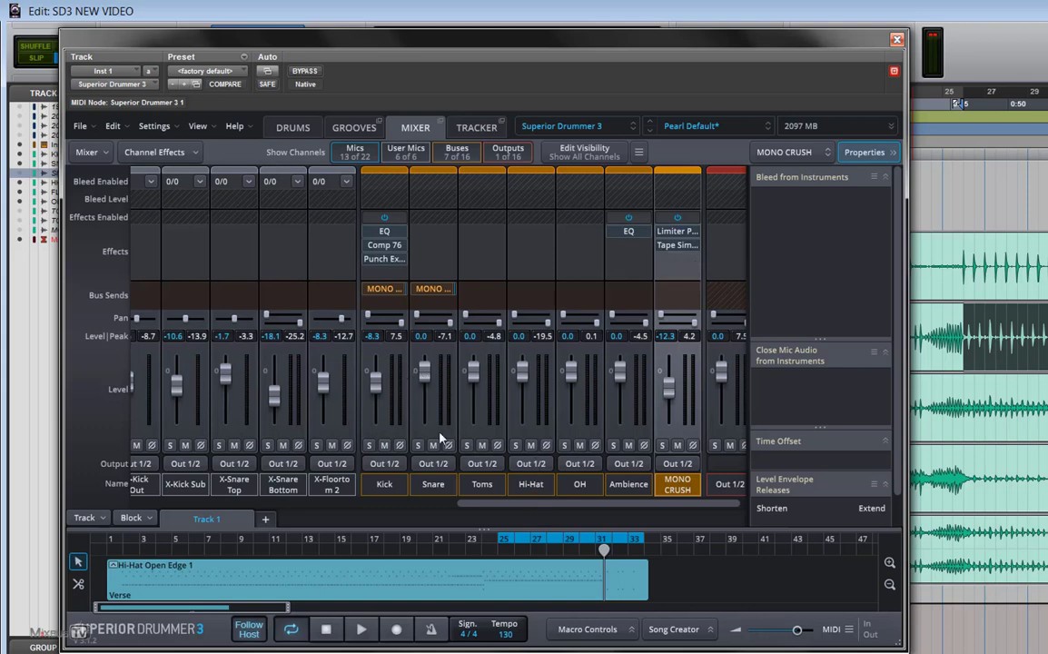
pyautogui.click(382, 486)
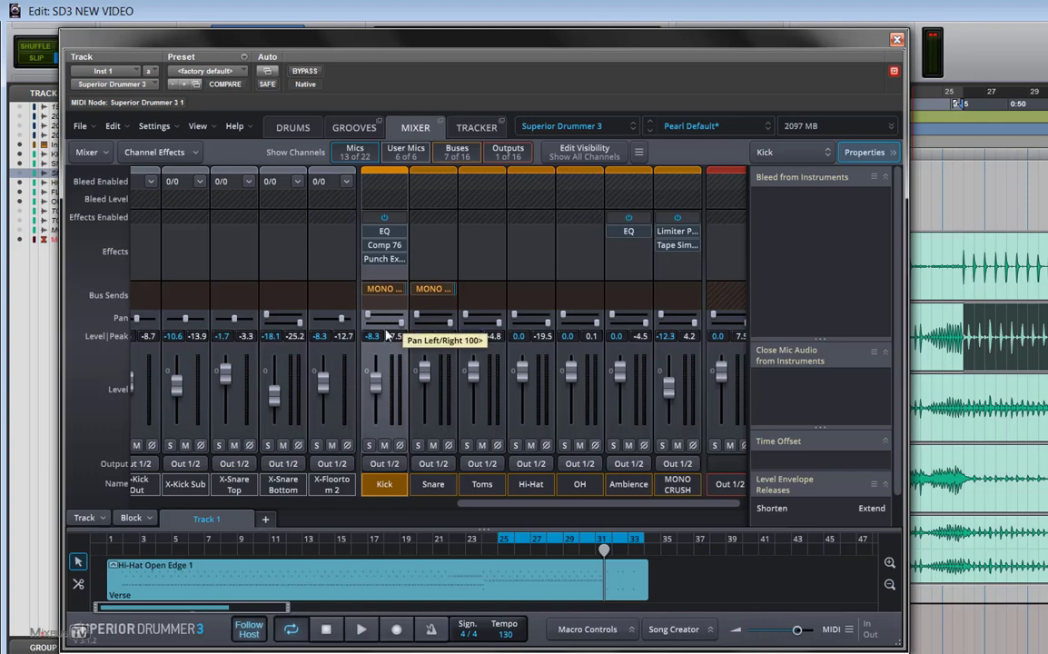
# - Set the Kick EQ low band to 50 Hz, -10.3 dB, 18 dB/oct while listening, then close the EQ
pyautogui.click(391, 235)
pyautogui.press('space')
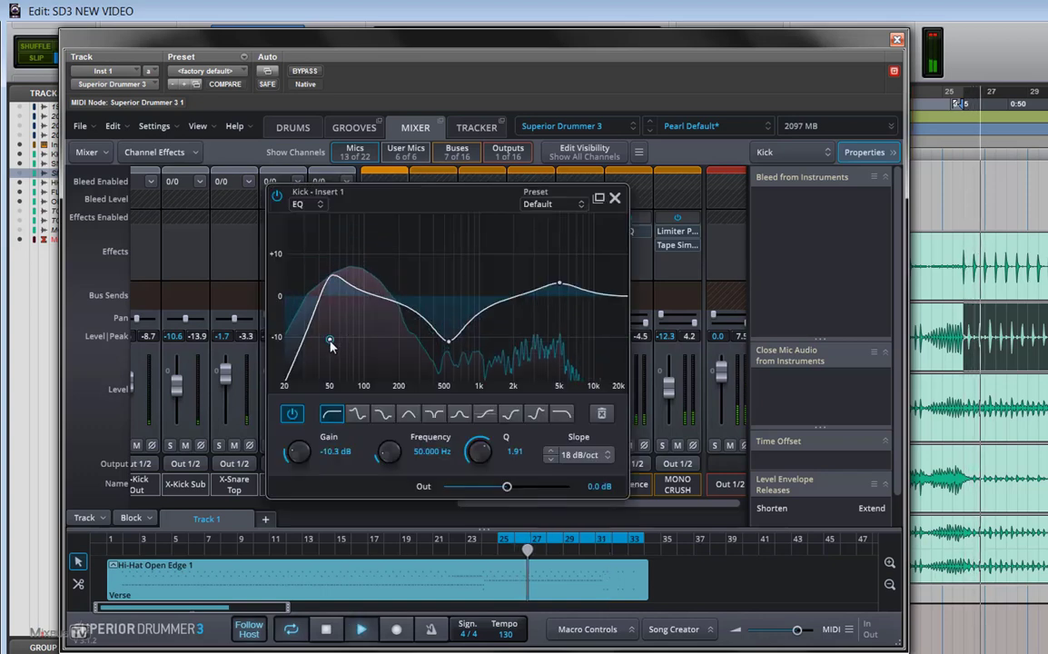
pyautogui.scroll(-5, 480, 453)
pyautogui.scroll(-2, 484, 457)
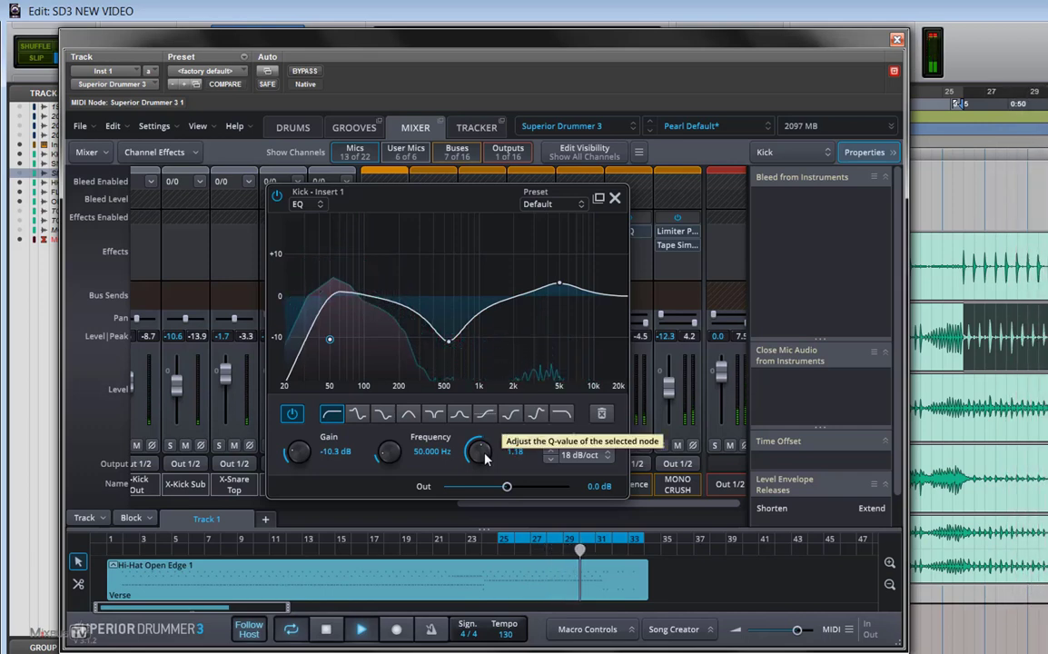
pyautogui.scroll(8, 484, 456)
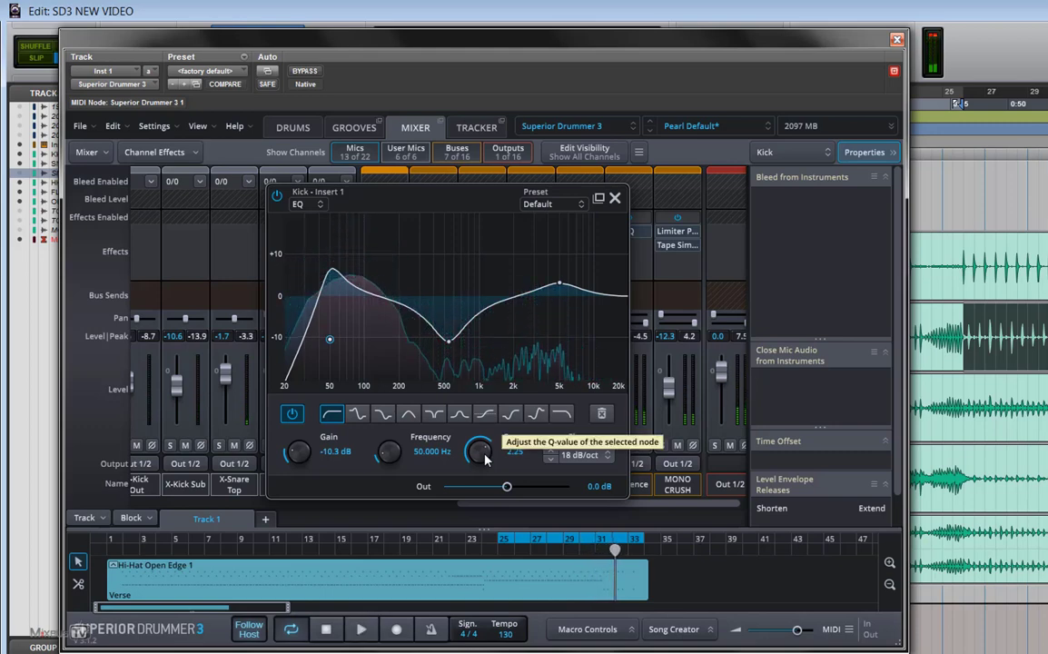
pyautogui.scroll(-4, 484, 458)
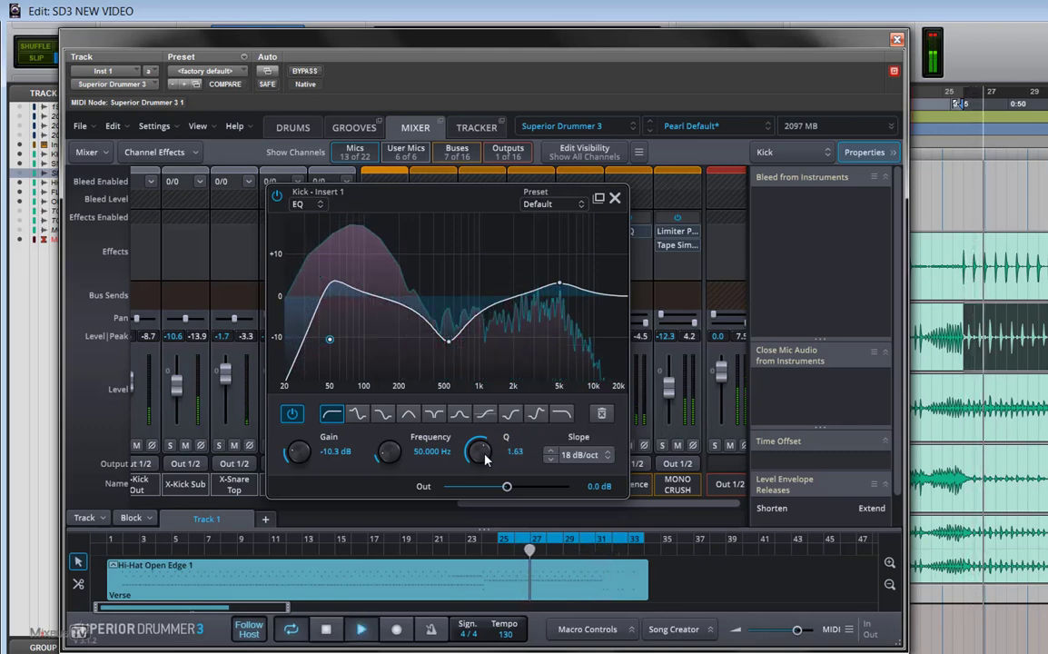
pyautogui.scroll(-2, 484, 459)
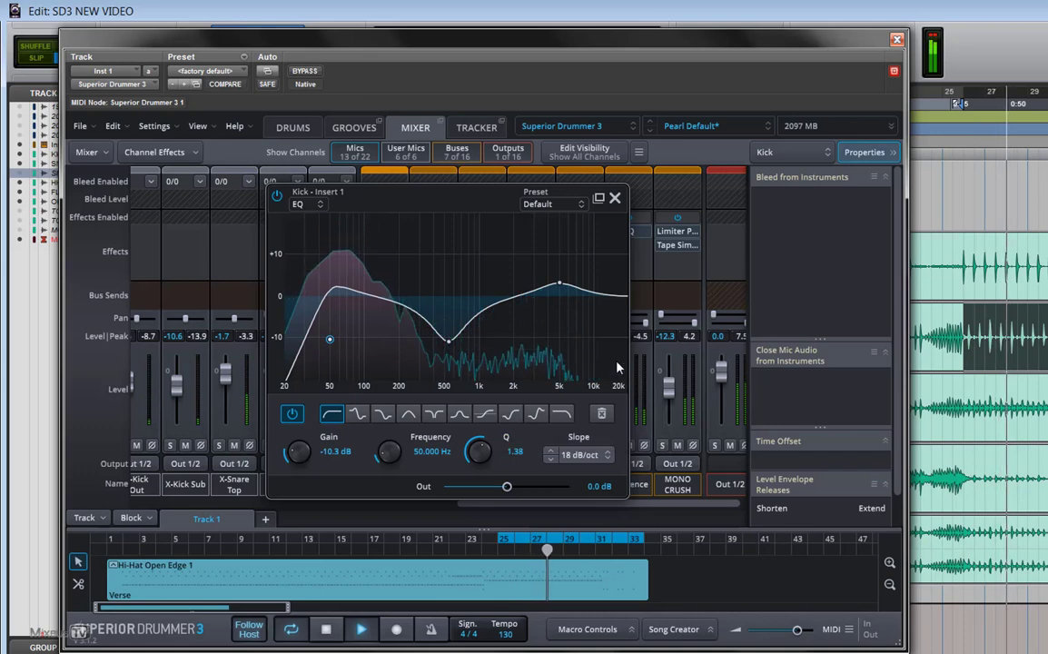
pyautogui.click(615, 197)
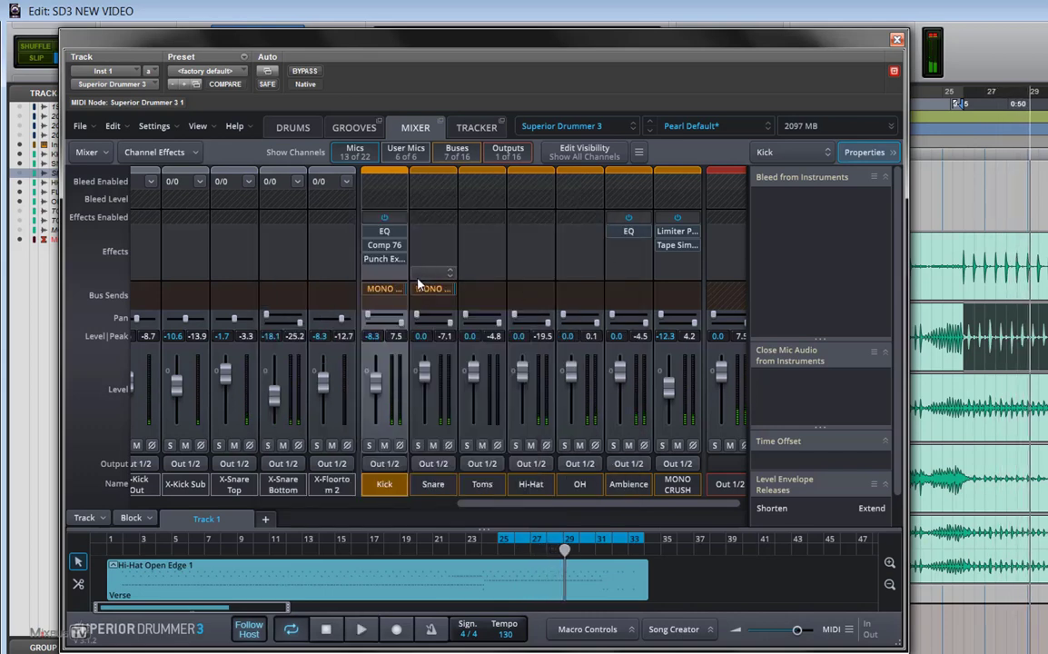
pyautogui.moveTo(457, 505); pyautogui.dragTo(462, 518)
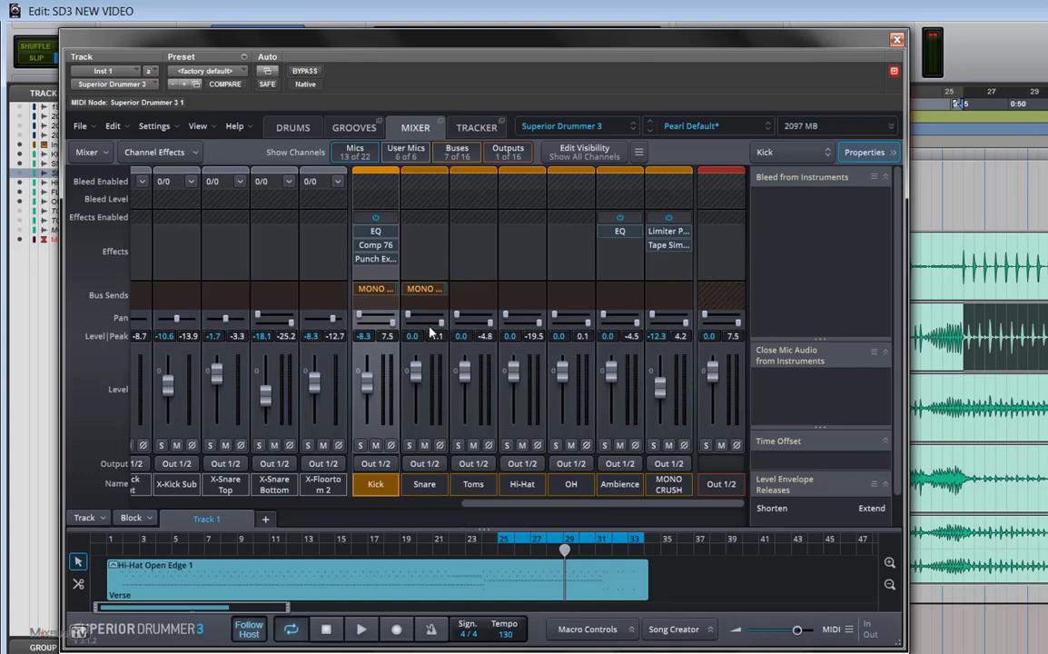
pyautogui.click(384, 234)
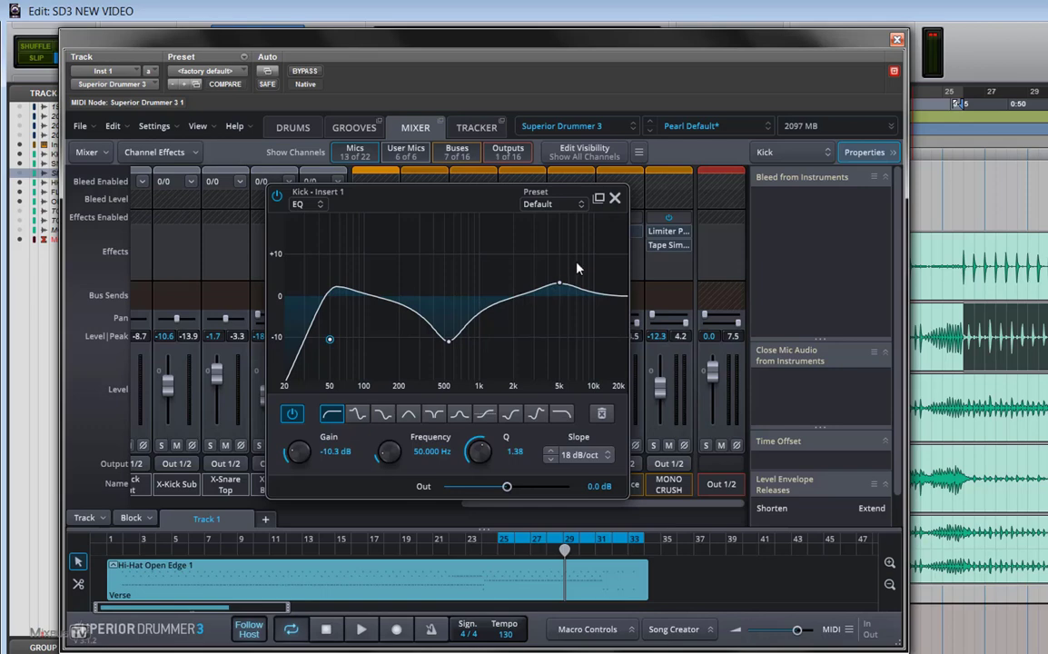
pyautogui.click(615, 198)
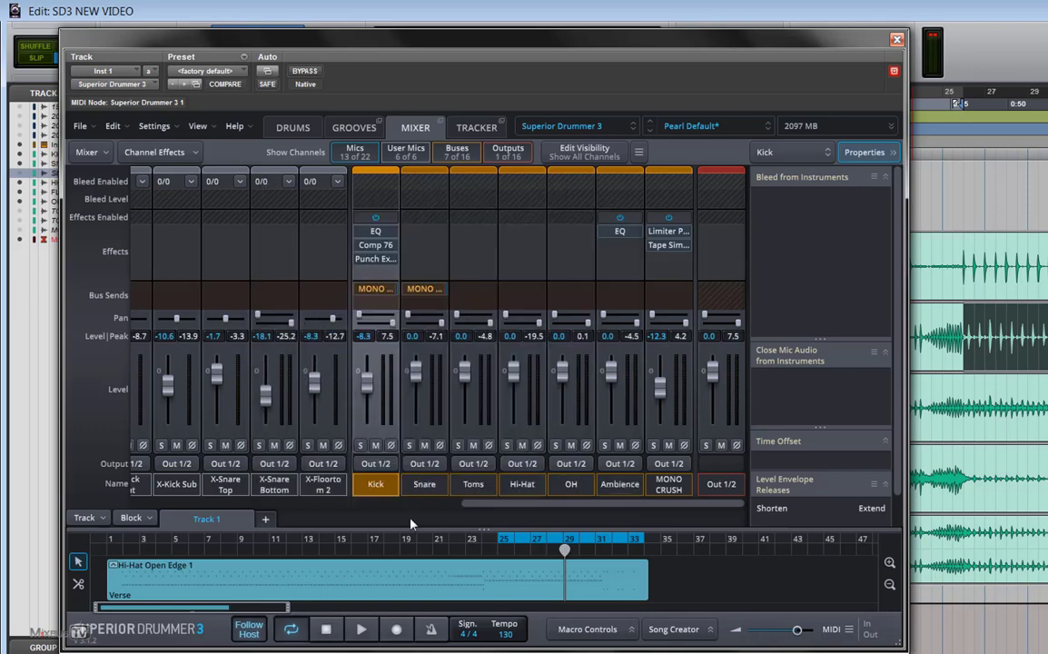
# - Add a Dynamics > Transient shaper as Kick Insert 4 and lower its Sustain to -9.12 dB
pyautogui.click(380, 278)
pyautogui.moveTo(411, 310)
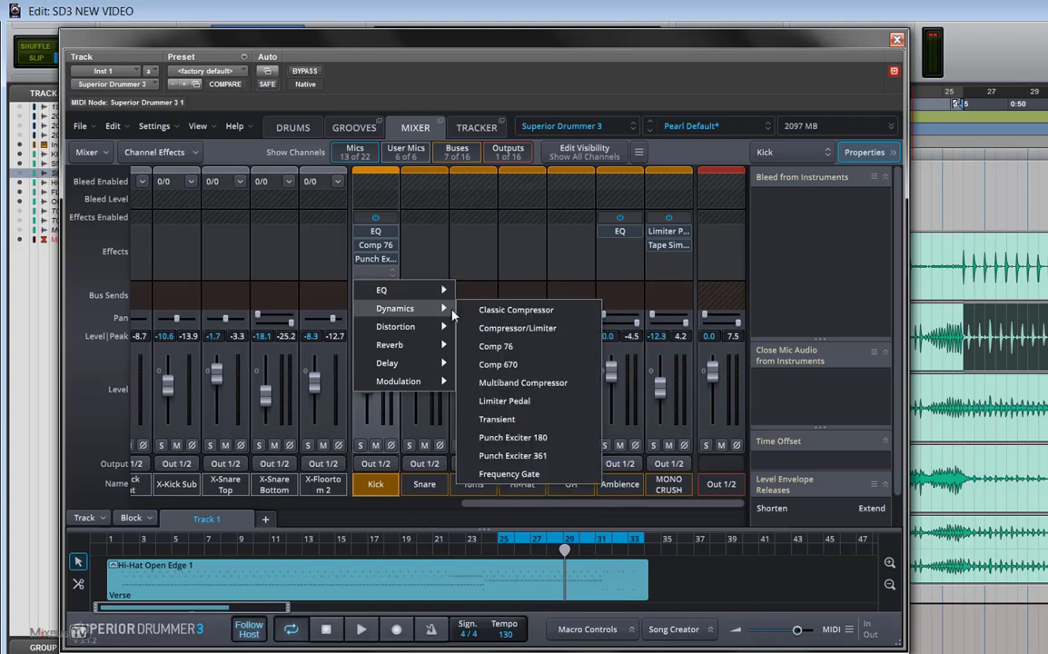
pyautogui.click(522, 420)
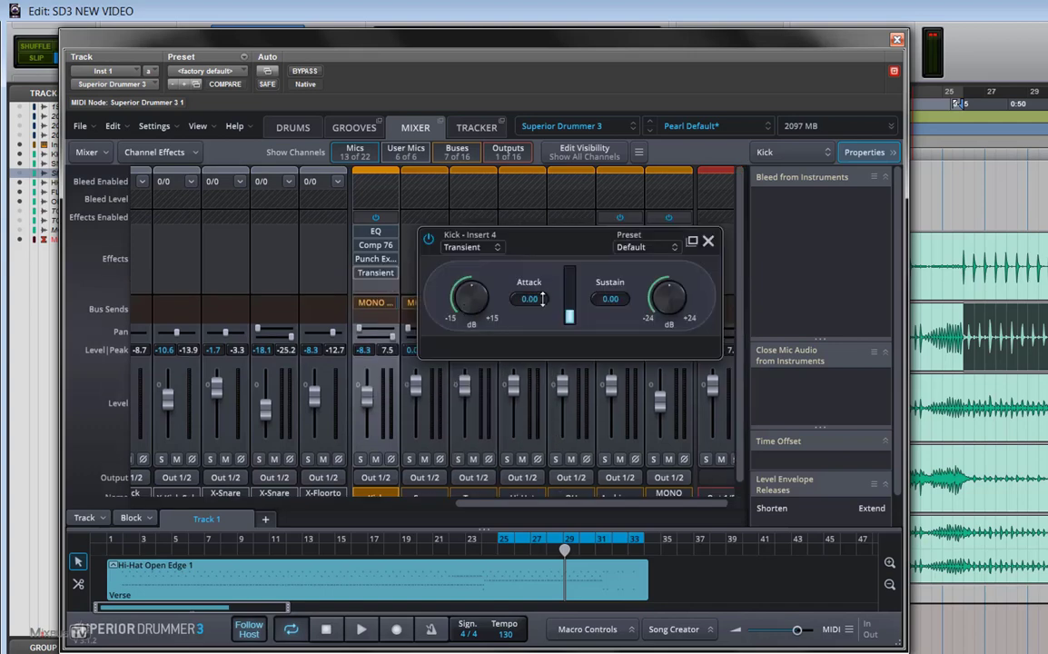
pyautogui.moveTo(593, 244); pyautogui.dragTo(582, 287)
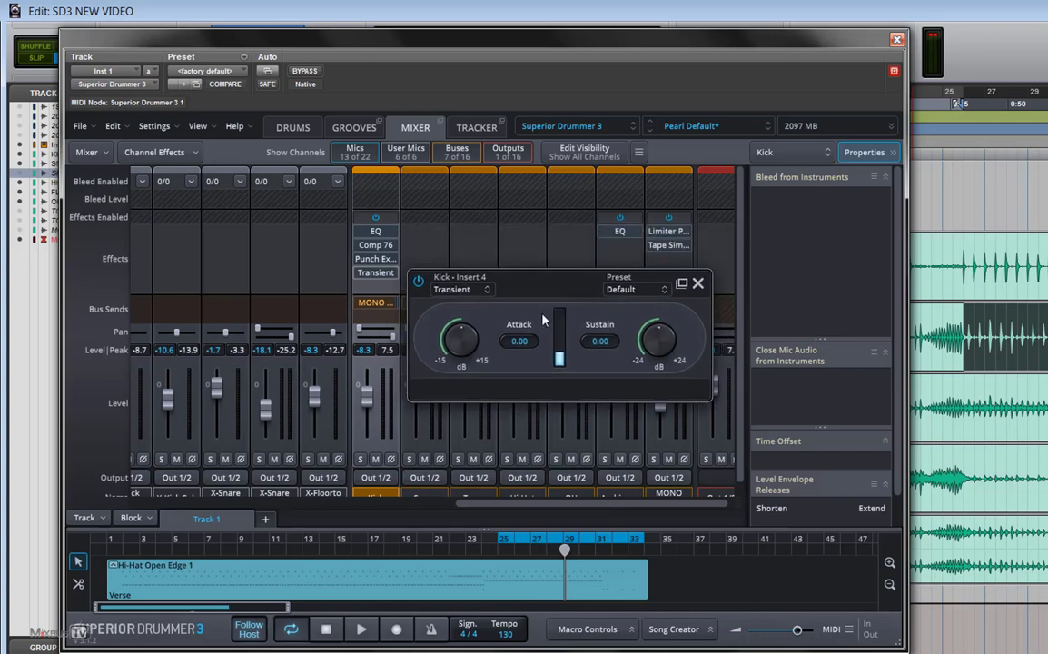
pyautogui.press('space')
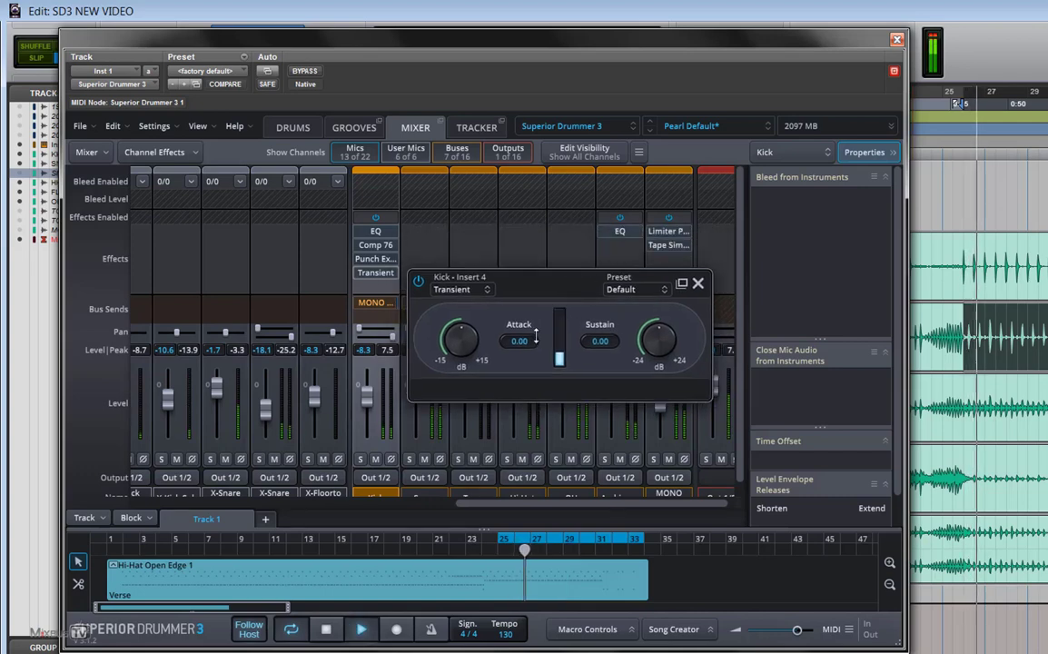
pyautogui.moveTo(659, 341); pyautogui.dragTo(658, 382)
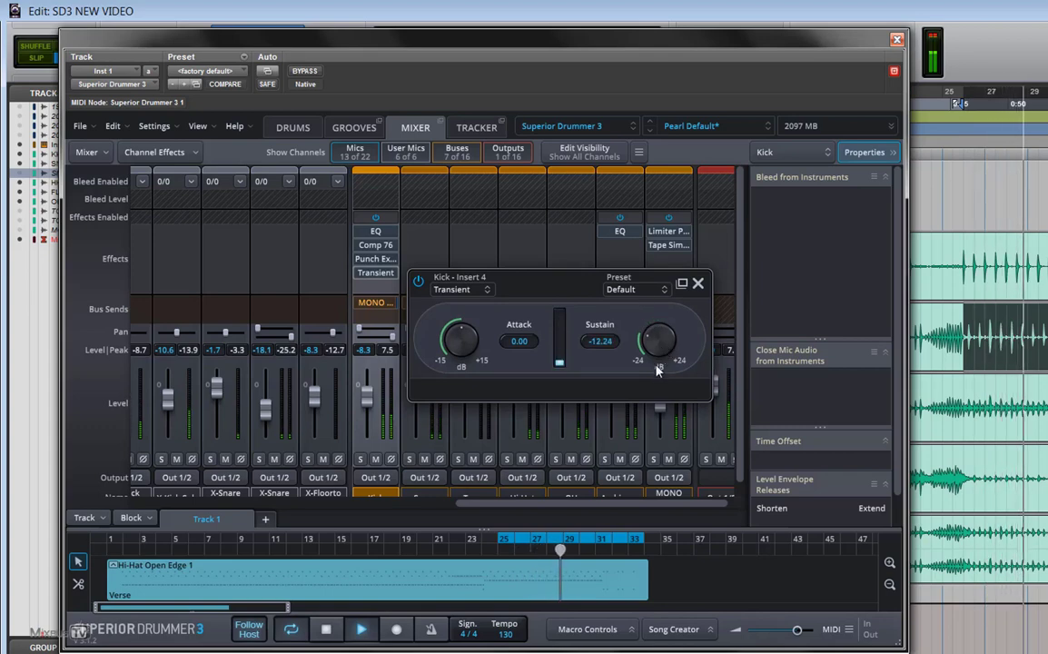
pyautogui.scroll(2, 662, 343)
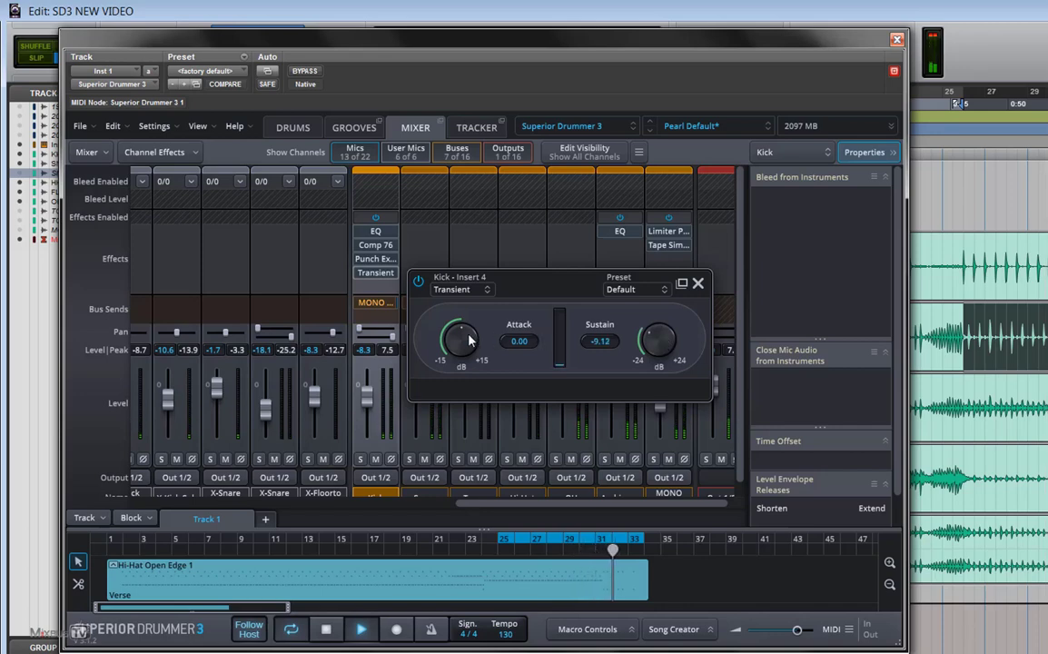
pyautogui.click(697, 283)
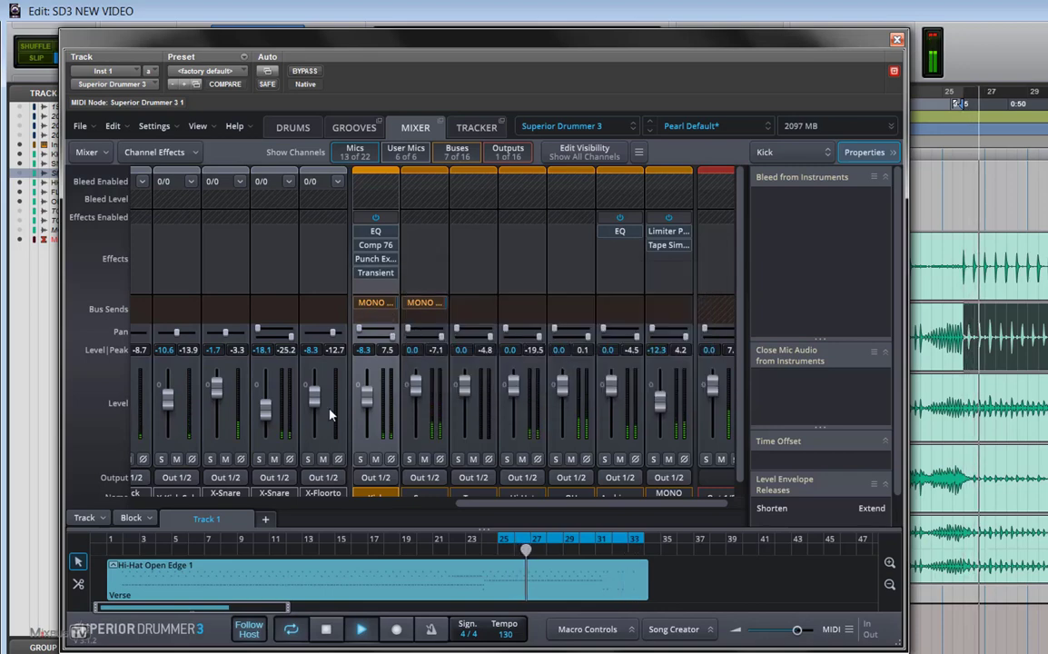
# - Raise the Ambience fader to -3.4 dB and stop playback
pyautogui.hscroll(-5, 373, 458)
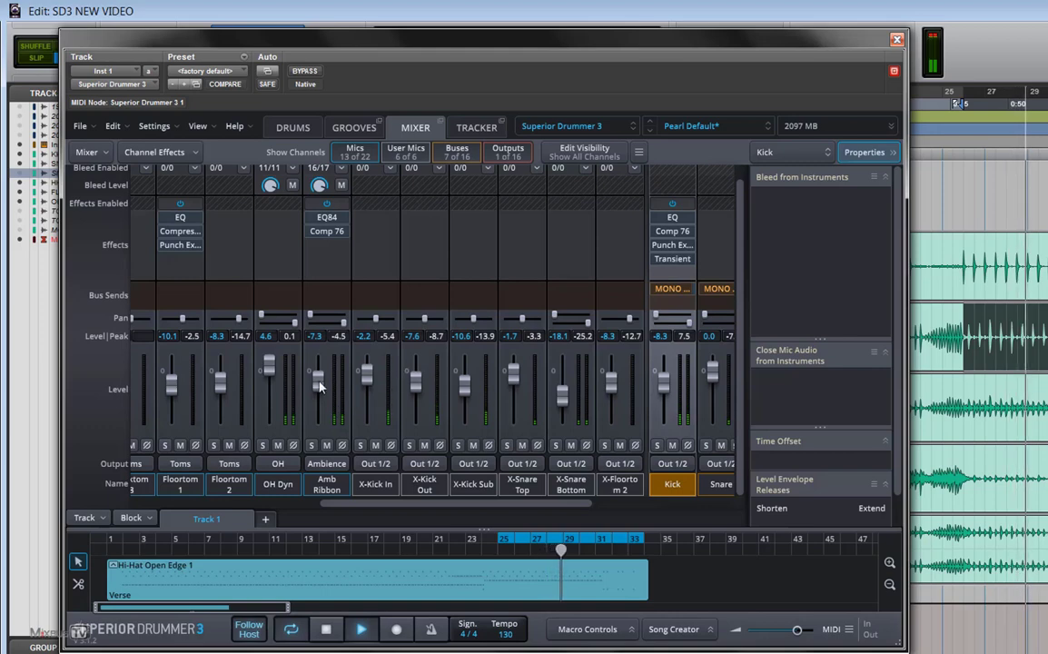
pyautogui.moveTo(317, 386); pyautogui.dragTo(318, 382)
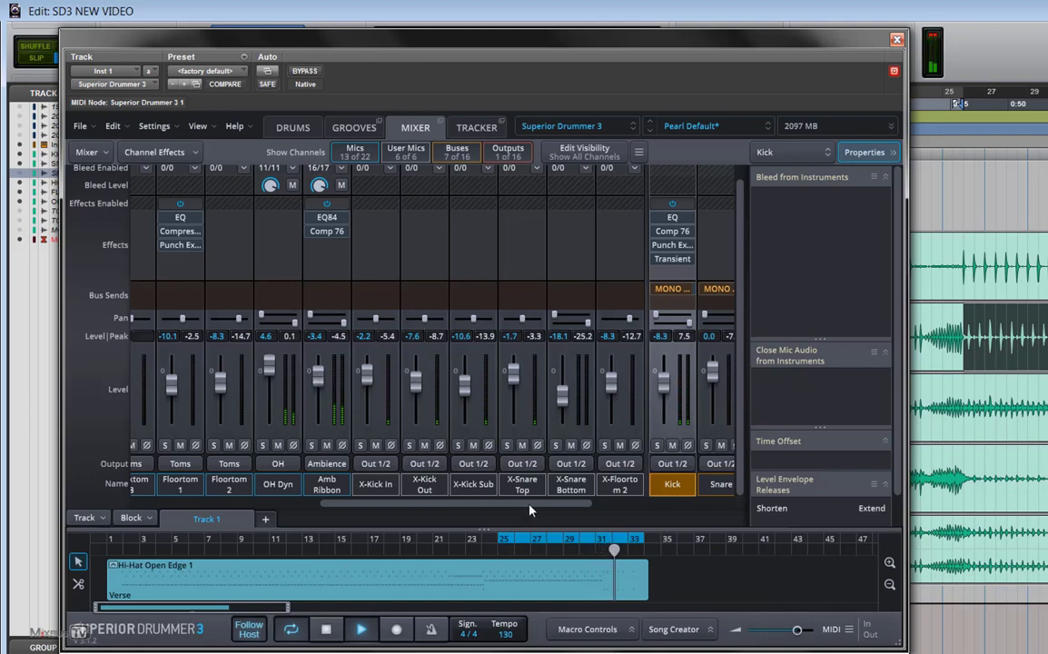
pyautogui.moveTo(529, 505); pyautogui.dragTo(683, 505)
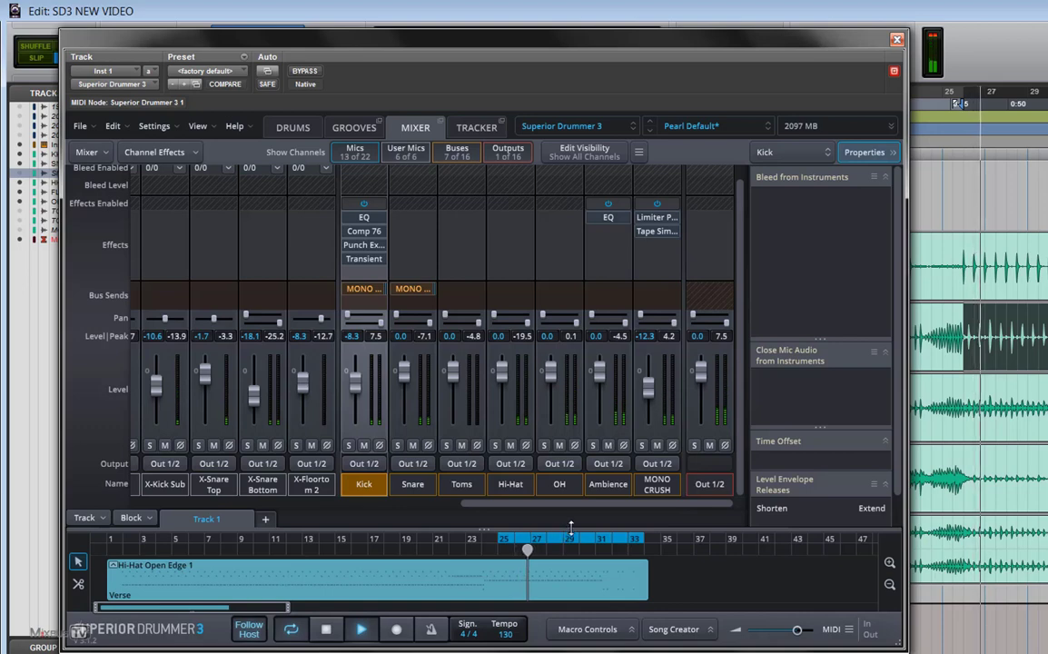
pyautogui.press('space')
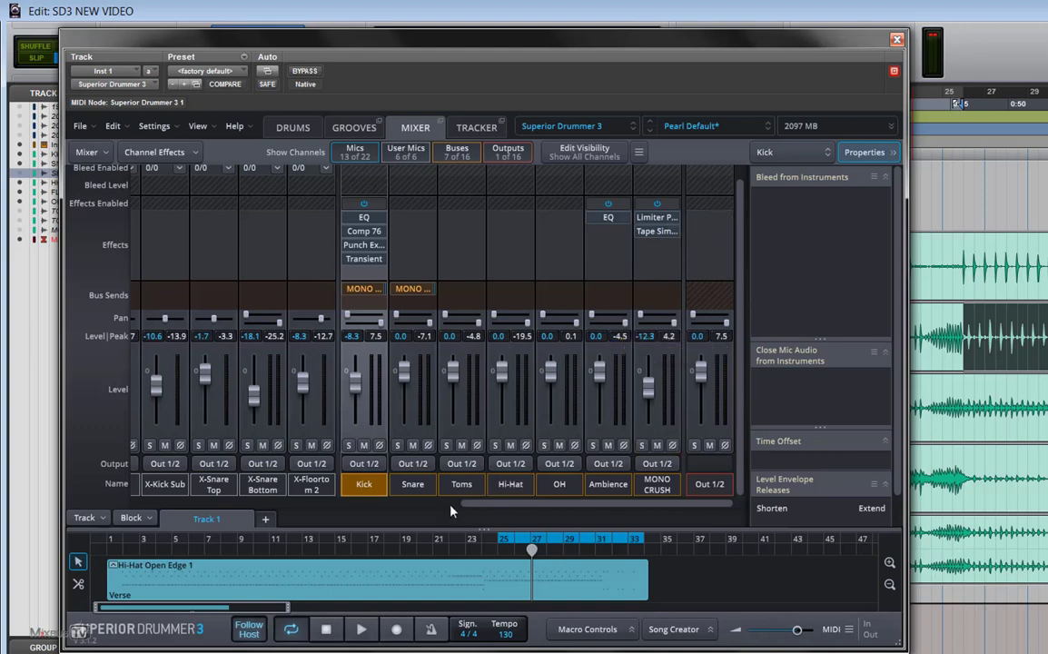
# - Scroll to the Out 1/2 channel and bring up the effects list for its empty slot
pyautogui.hscroll(3, 452, 505)
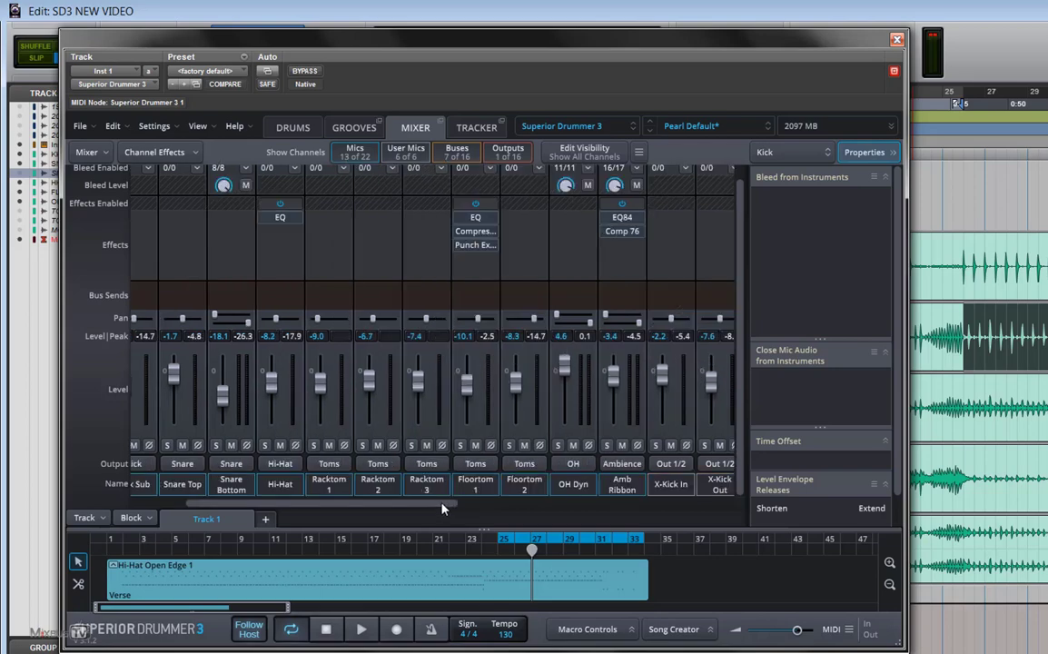
pyautogui.hscroll(-4, 442, 508)
pyautogui.hscroll(1, 690, 511)
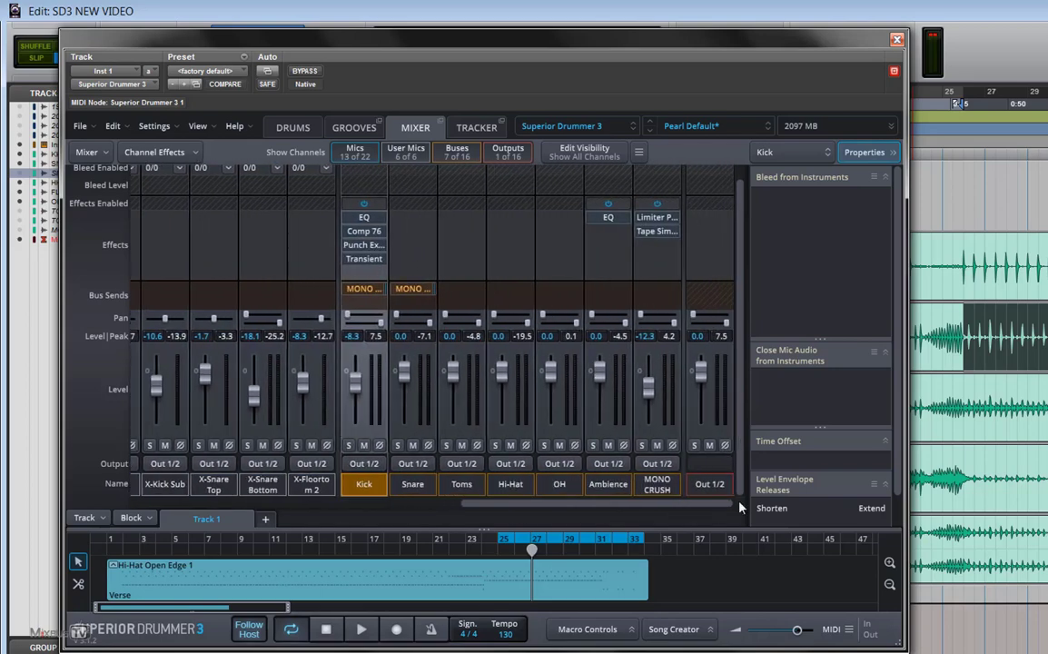
pyautogui.click(715, 233)
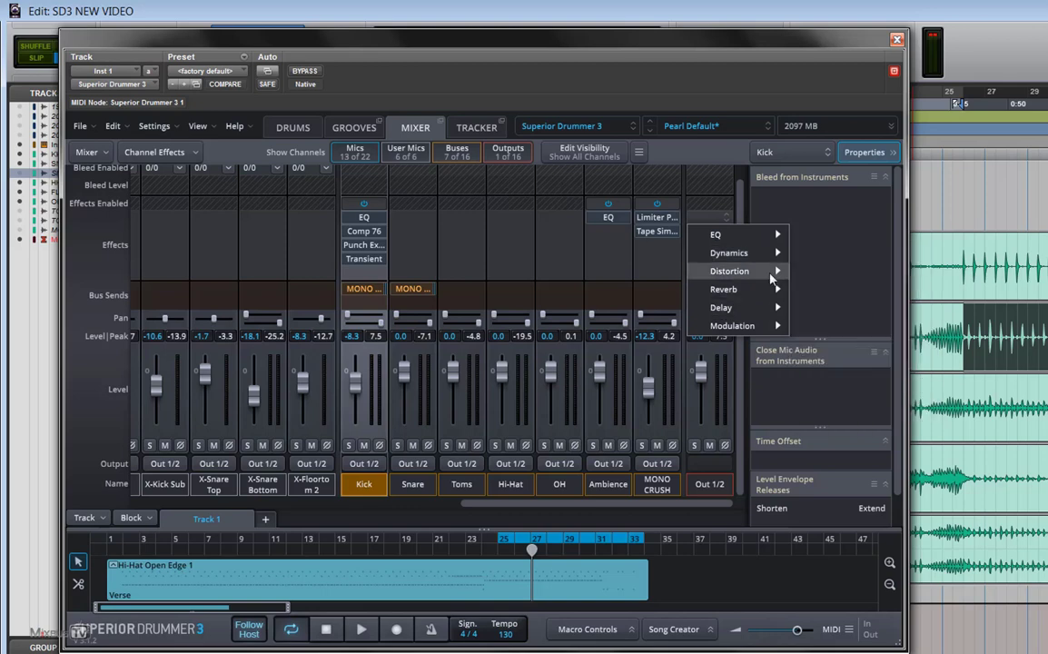
# - Insert Dynamics > Comp 670 on the Out 1/2 output and start playback
pyautogui.moveTo(758, 252)
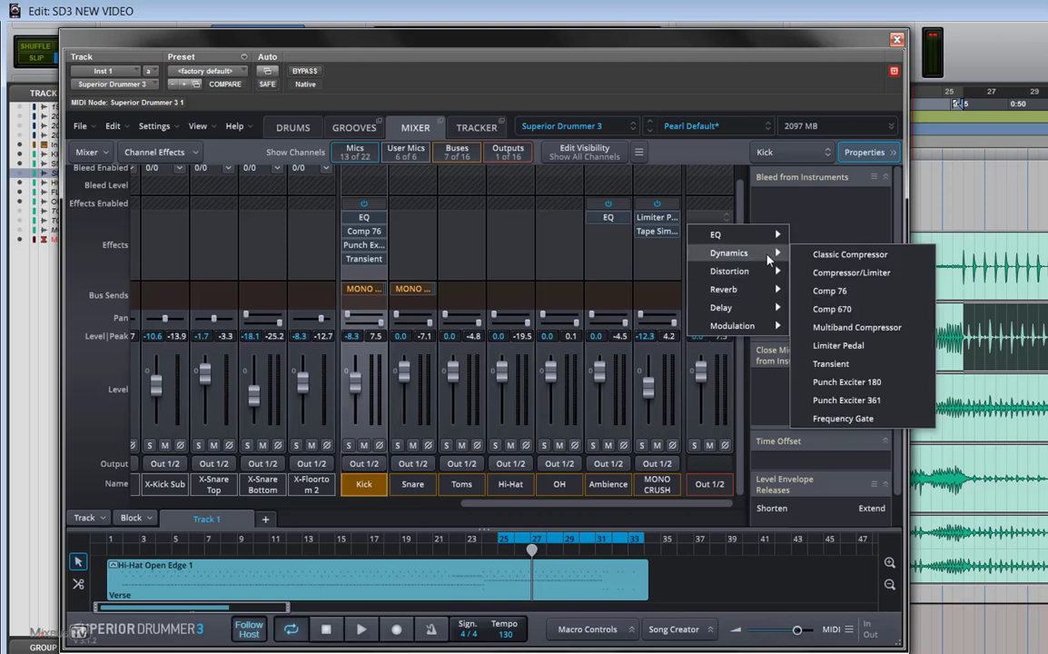
pyautogui.click(830, 309)
pyautogui.press('space')
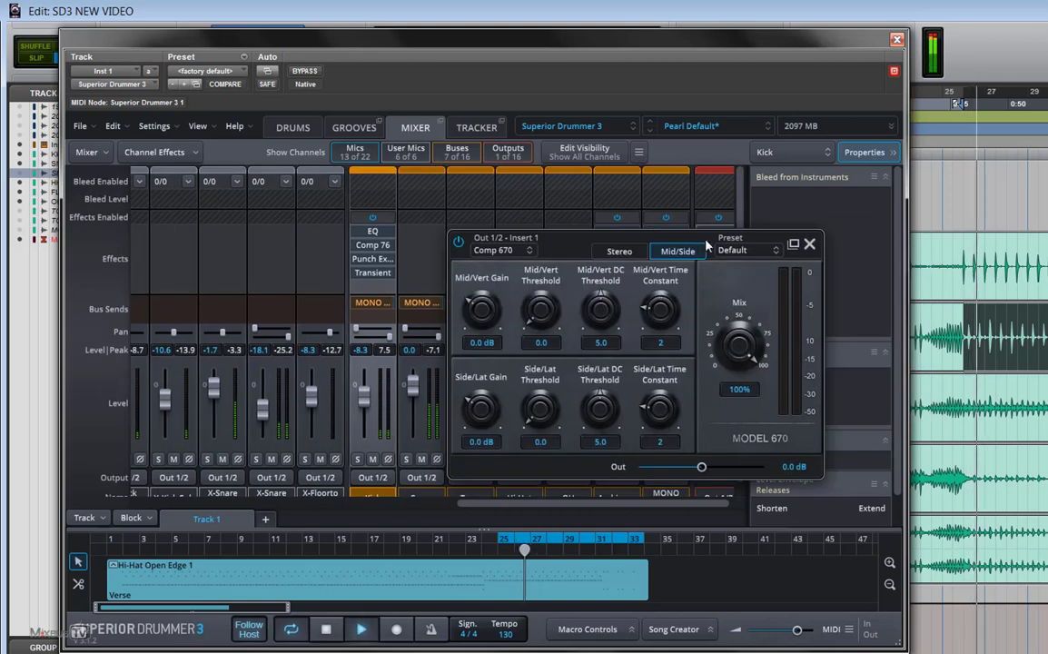
pyautogui.moveTo(726, 237); pyautogui.dragTo(536, 218)
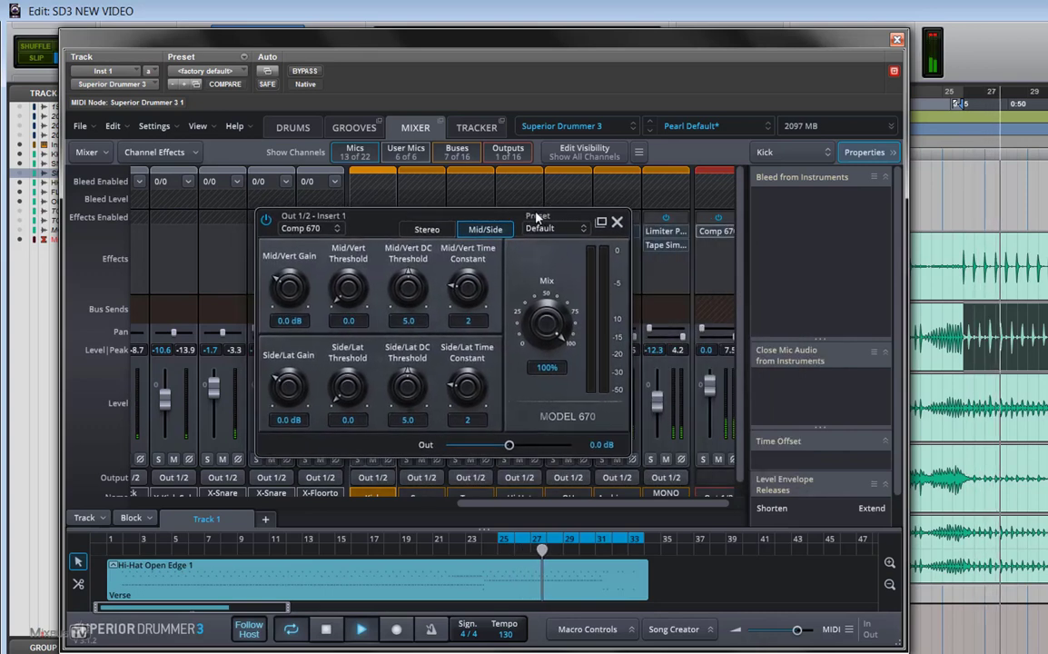
# - Set the Comp 670 Mid/Vert Threshold to 1.1 and Time Constant to 1, then bypass it
pyautogui.moveTo(348, 288)
pyautogui.mouseDown()
pyautogui.moveTo(351, 250)
pyautogui.moveTo(352, 269)
pyautogui.mouseUp()
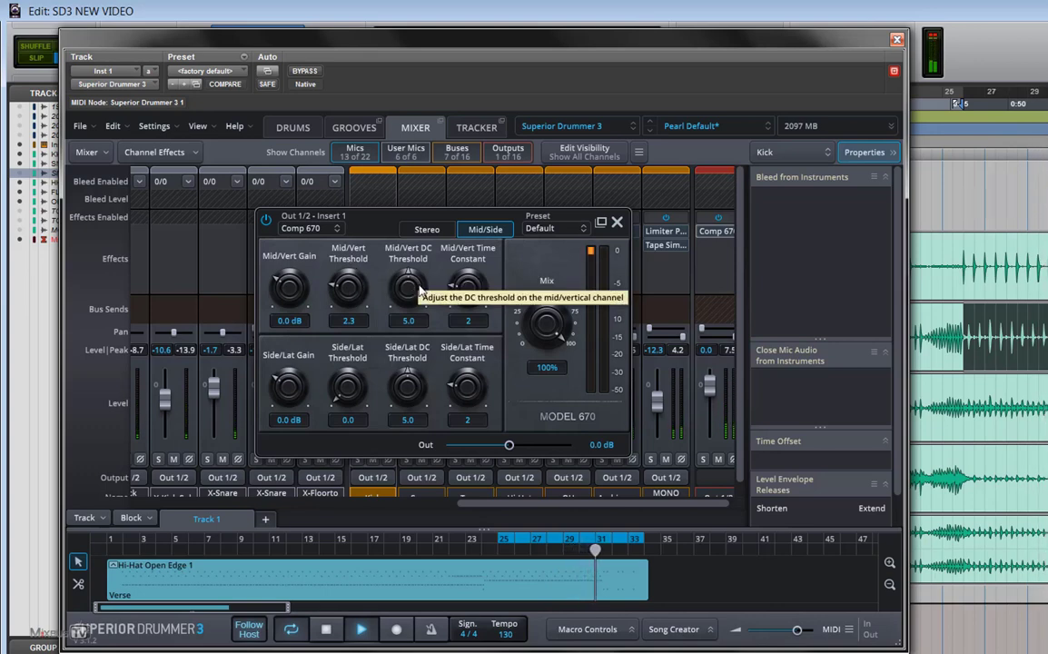
pyautogui.moveTo(418, 289); pyautogui.dragTo(405, 267)
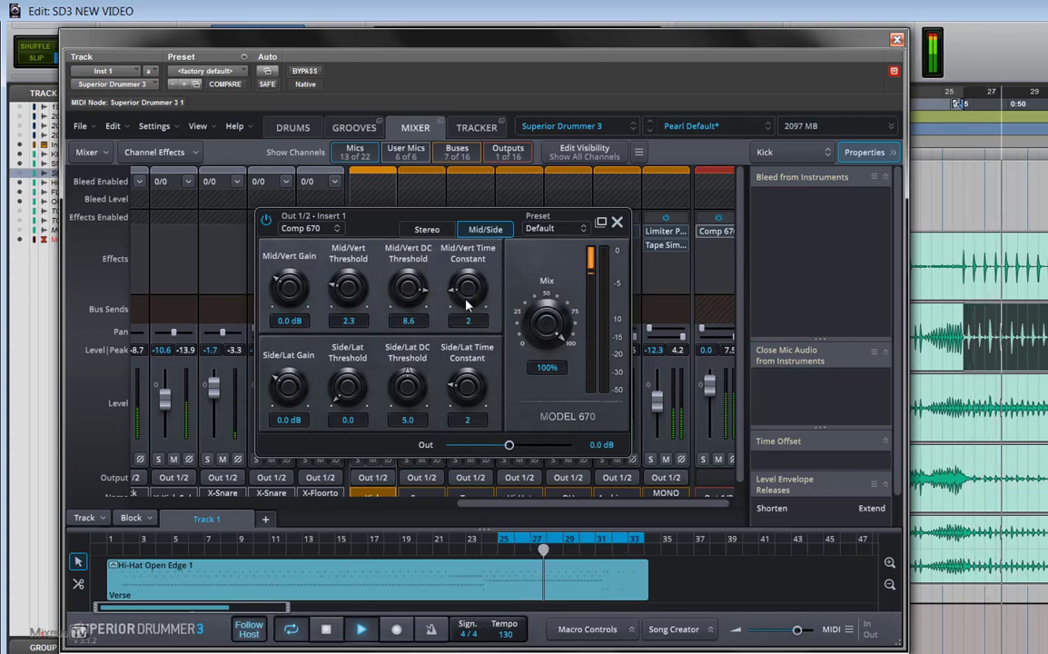
pyautogui.scroll(-1, 466, 305)
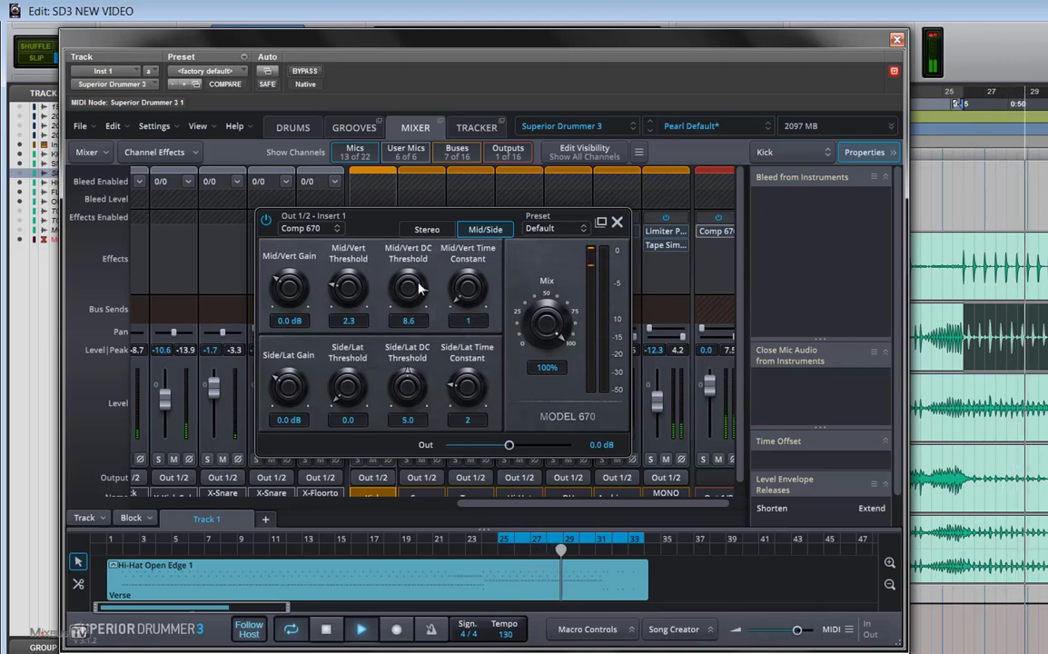
pyautogui.scroll(-4, 413, 290)
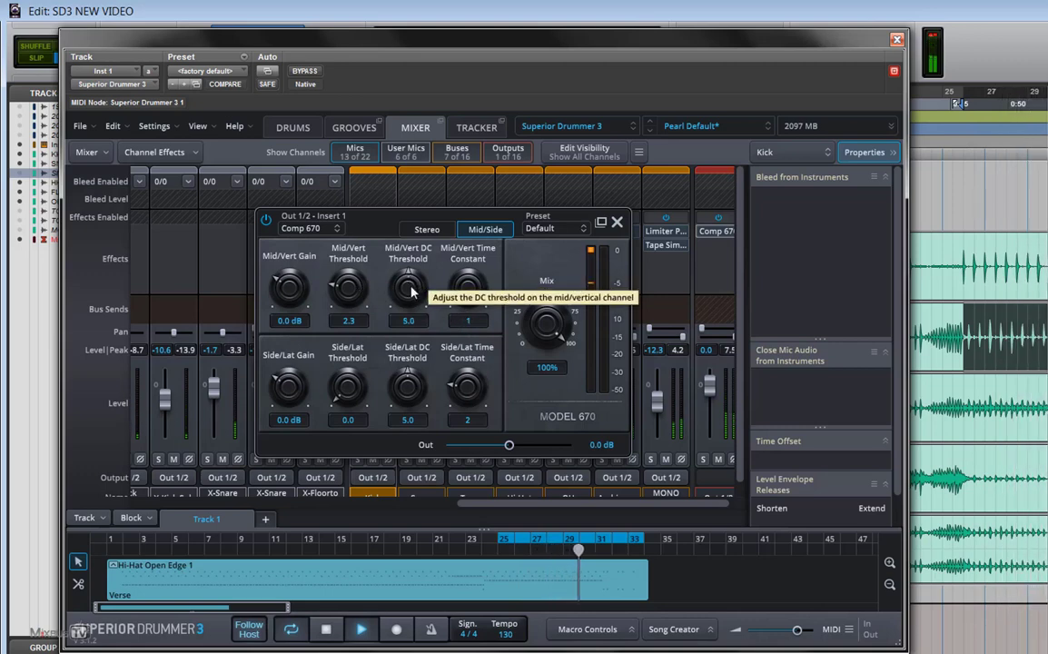
pyautogui.scroll(-2, 354, 300)
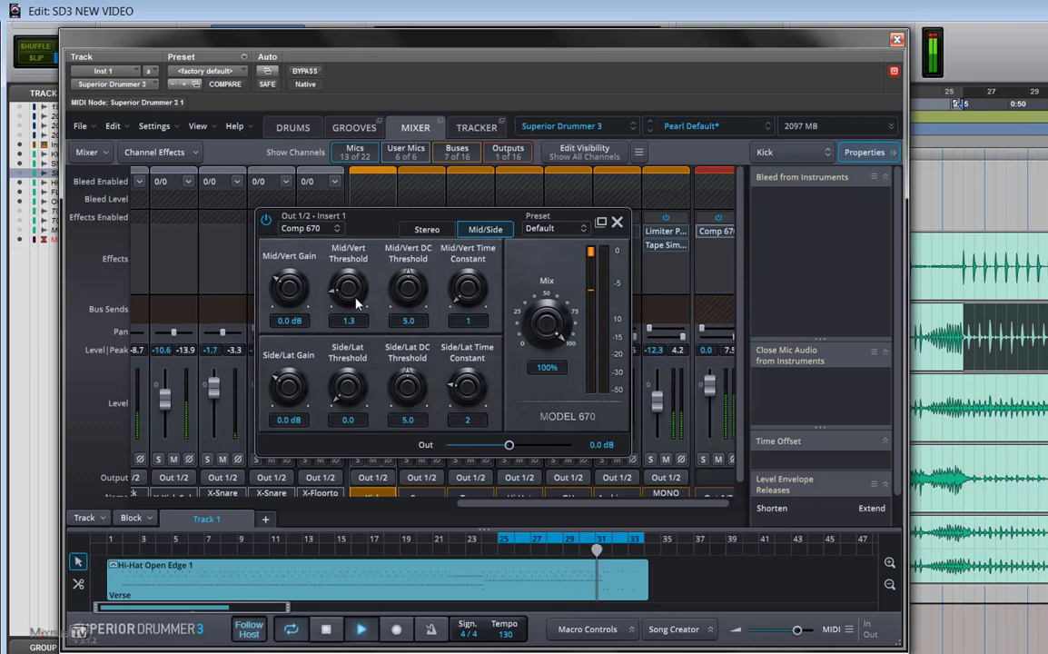
pyautogui.scroll(-1, 357, 305)
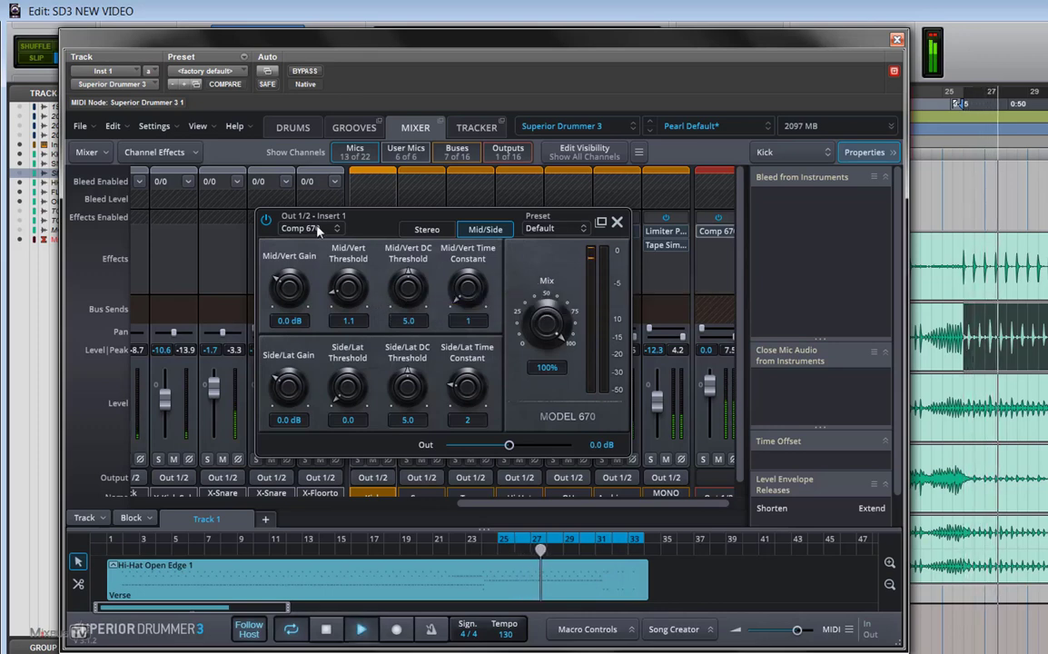
pyautogui.click(265, 220)
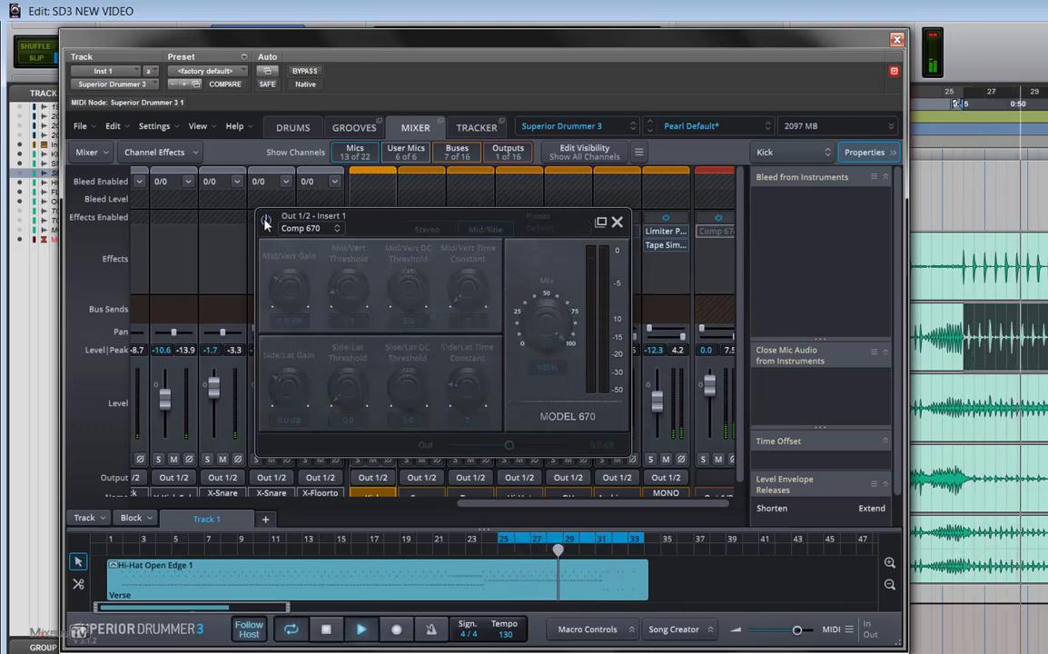
# - Re-enable the Comp 670, restart playback, and raise the Side/Lat Threshold to 3.5
pyautogui.click(265, 220)
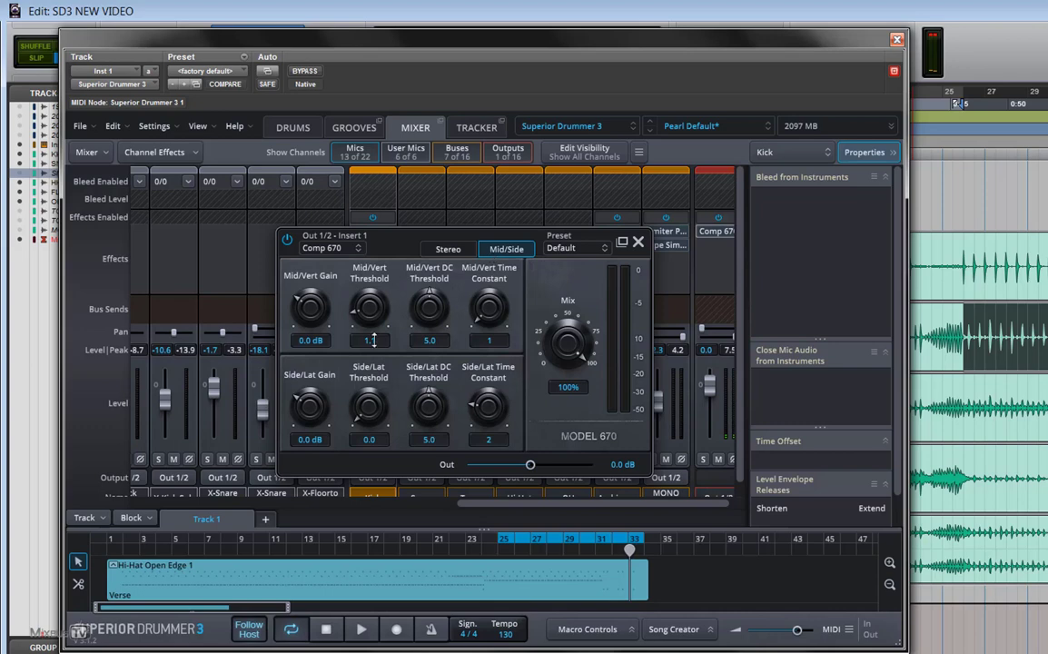
pyautogui.press('space')
pyautogui.moveTo(369, 406); pyautogui.dragTo(367, 385)
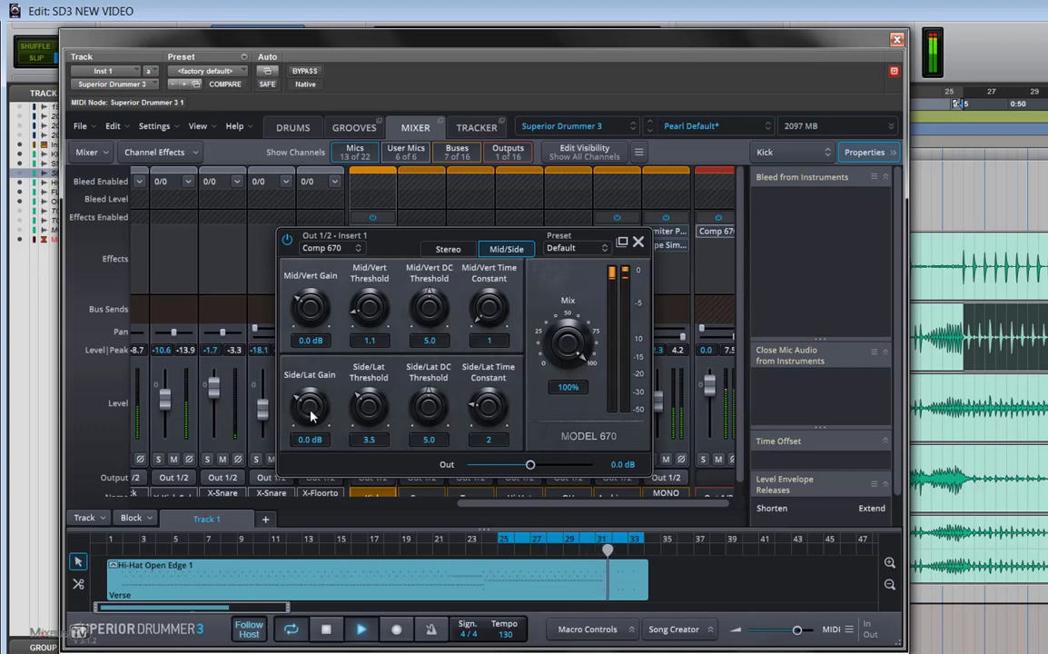
# - Raise the Side/Lat Gain to about 2.4 dB, compare against bypass, then stop playback
pyautogui.scroll(3, 310, 410)
pyautogui.scroll(10, 310, 408)
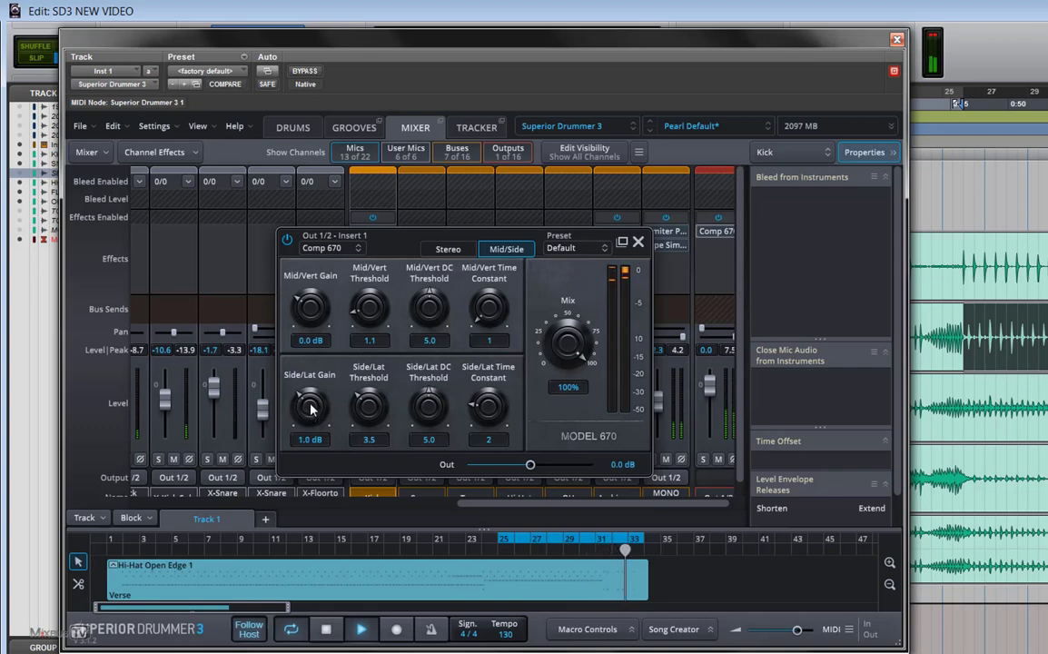
pyautogui.scroll(4, 309, 405)
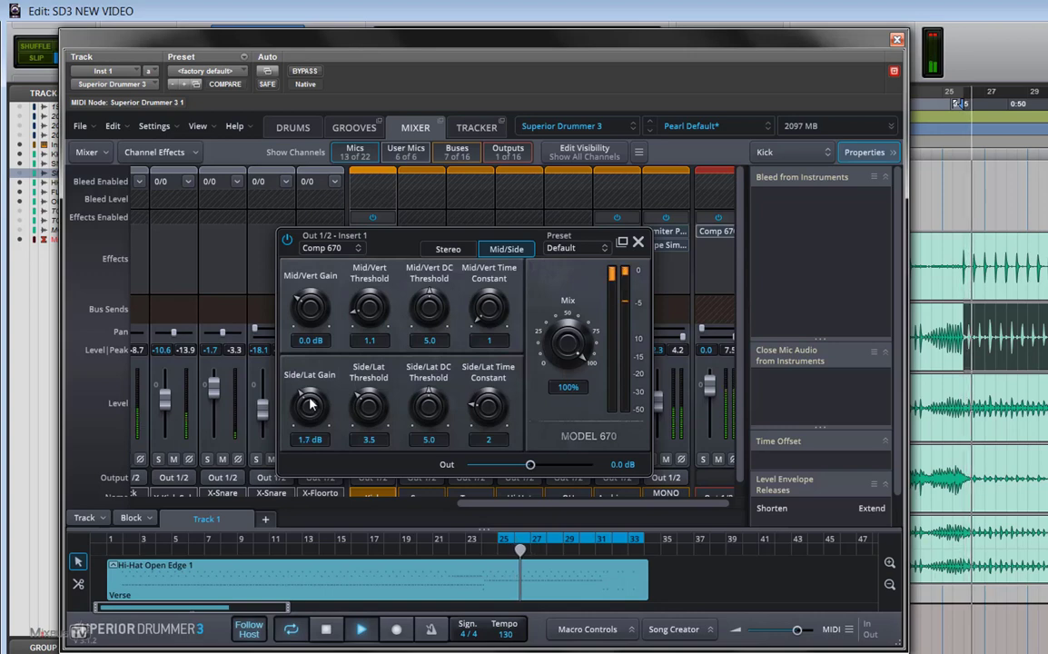
pyautogui.scroll(6, 310, 403)
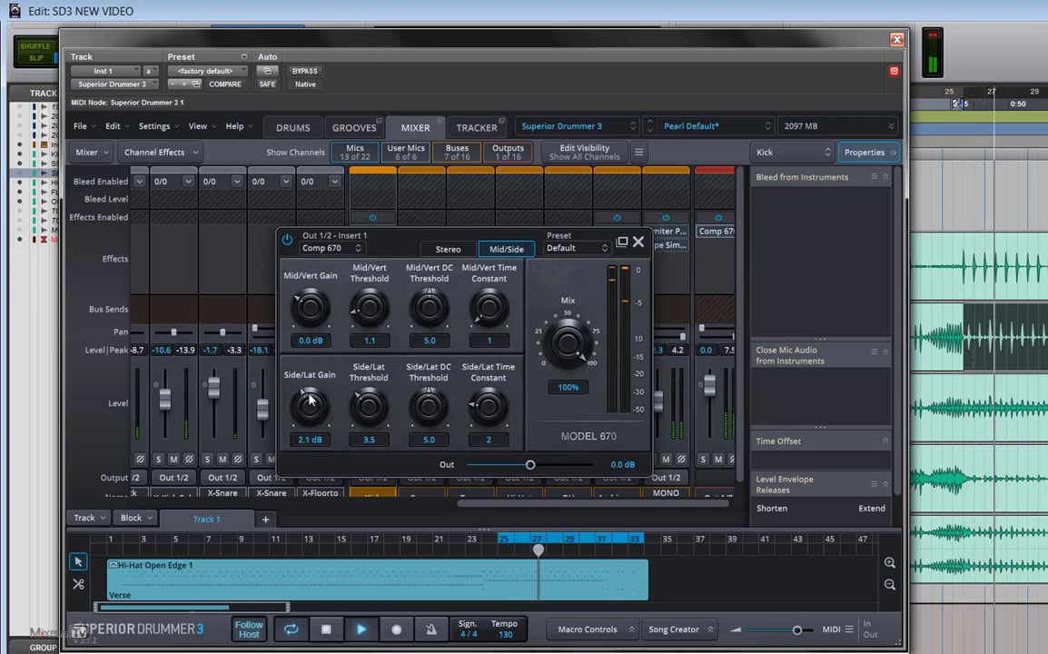
pyautogui.scroll(4, 308, 397)
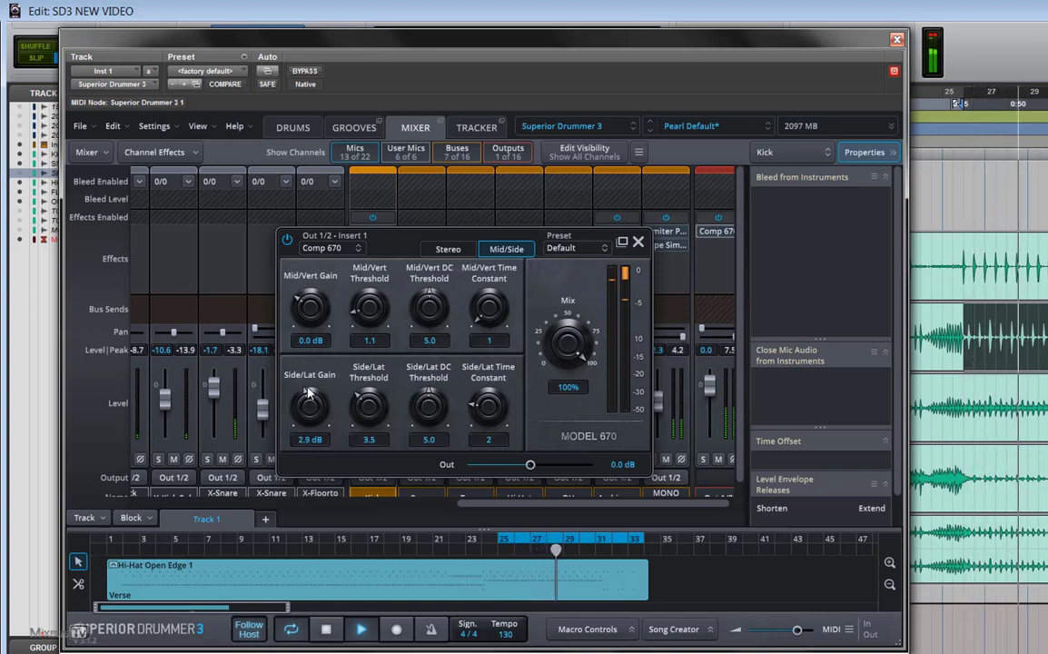
pyautogui.scroll(-11, 308, 399)
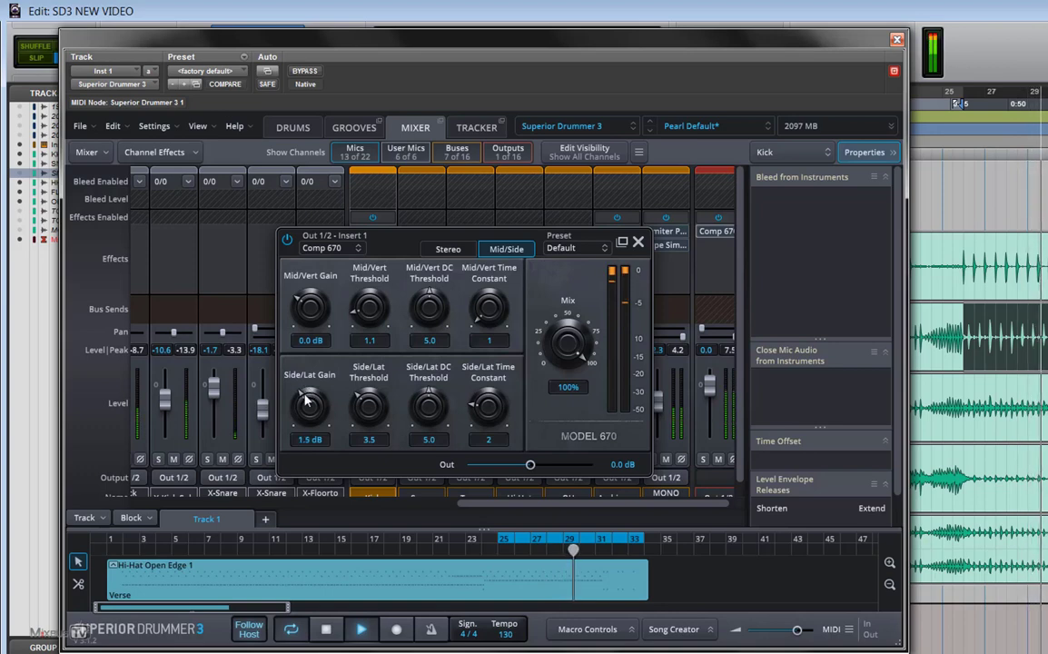
pyautogui.scroll(7, 307, 399)
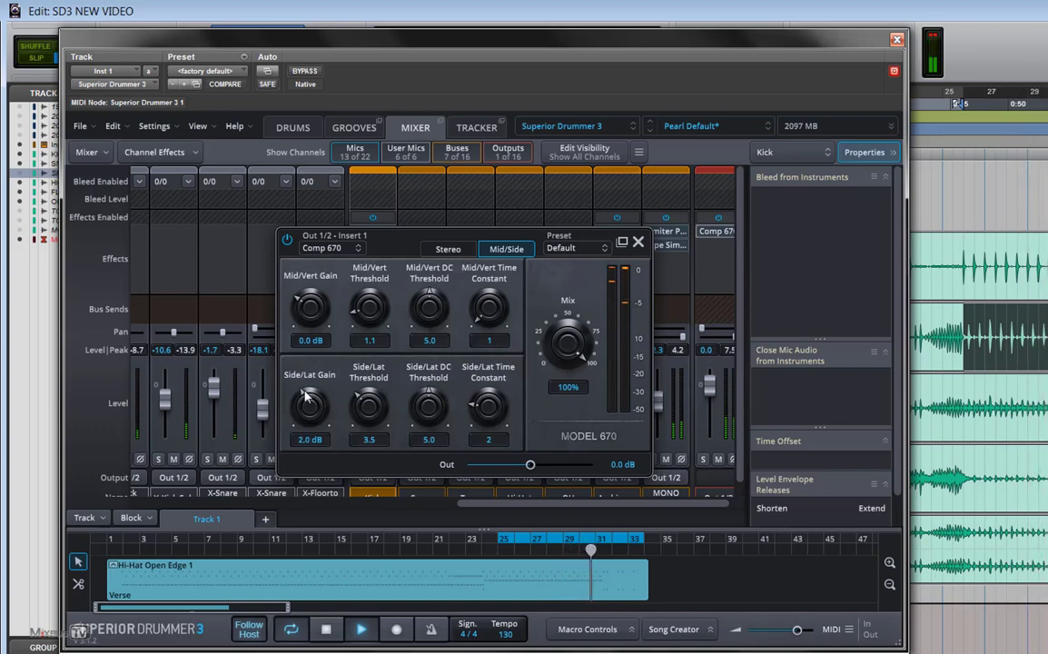
pyautogui.scroll(5, 316, 315)
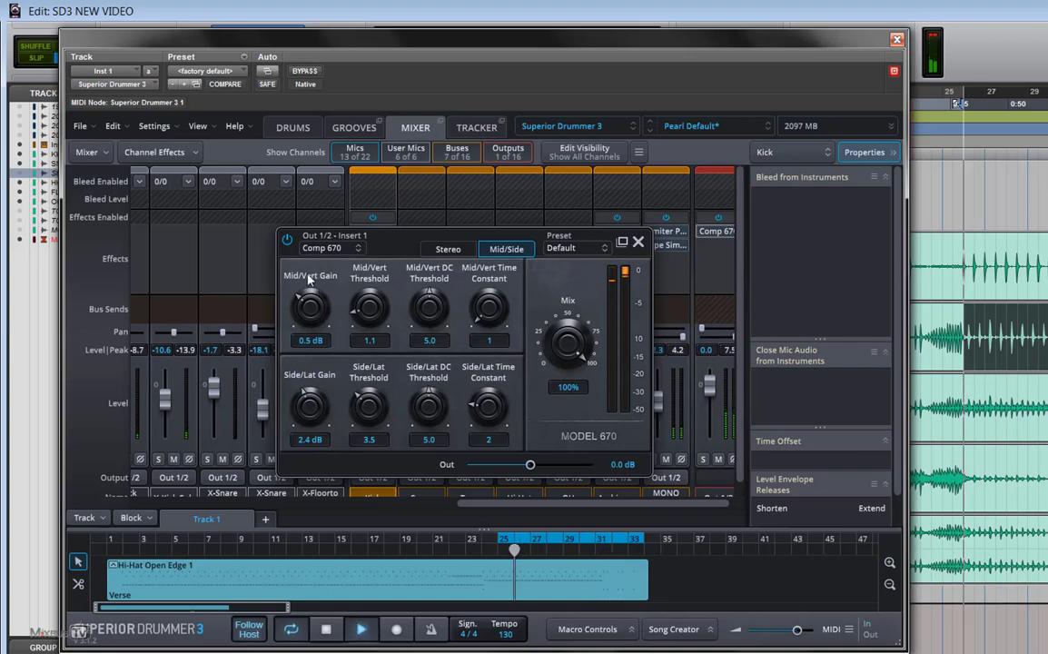
pyautogui.click(289, 244)
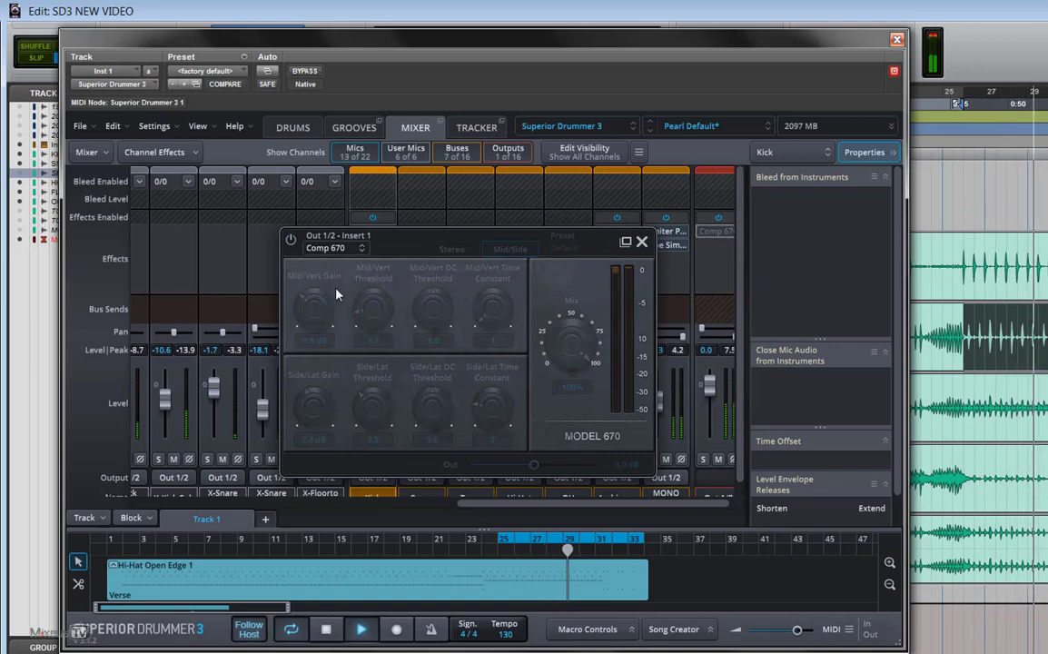
pyautogui.click(290, 240)
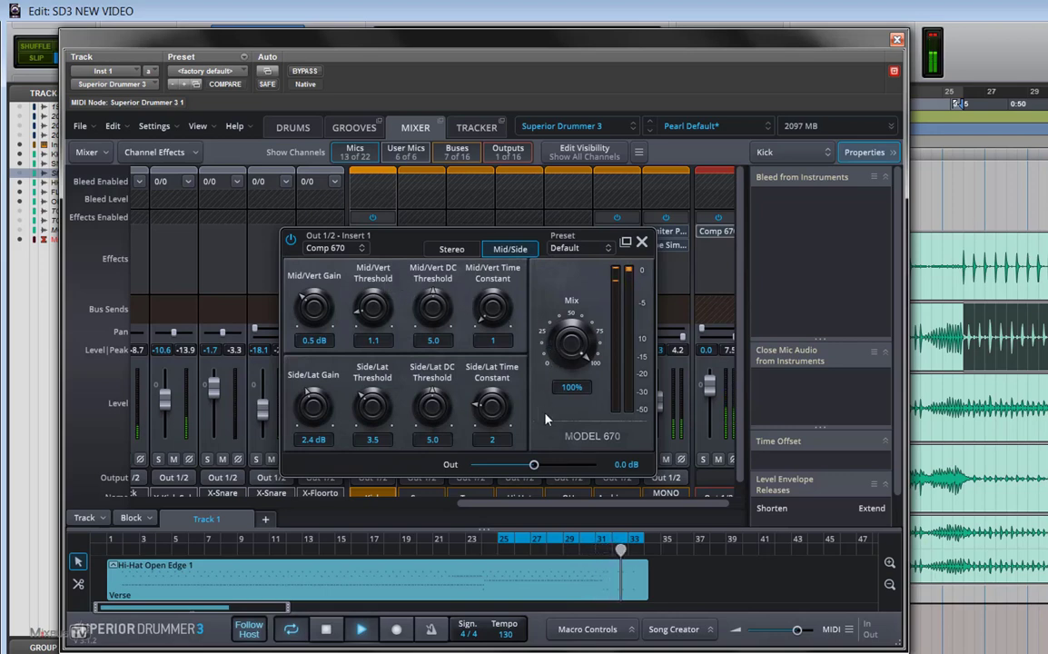
pyautogui.press('space')
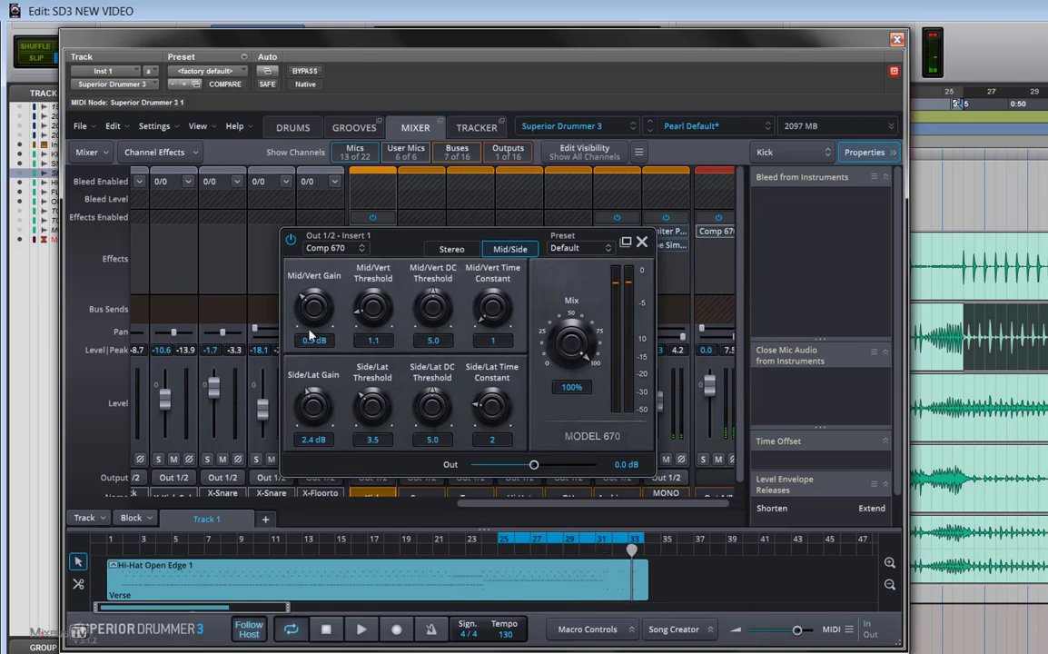
# - Reset Mid/Vert Gain to 0.0 dB, enter Side/Lat Gain 1.5 dB, and A/B it against bypass
pyautogui.keyDown('ctrl'); pyautogui.click(310, 325); pyautogui.keyUp('ctrl')
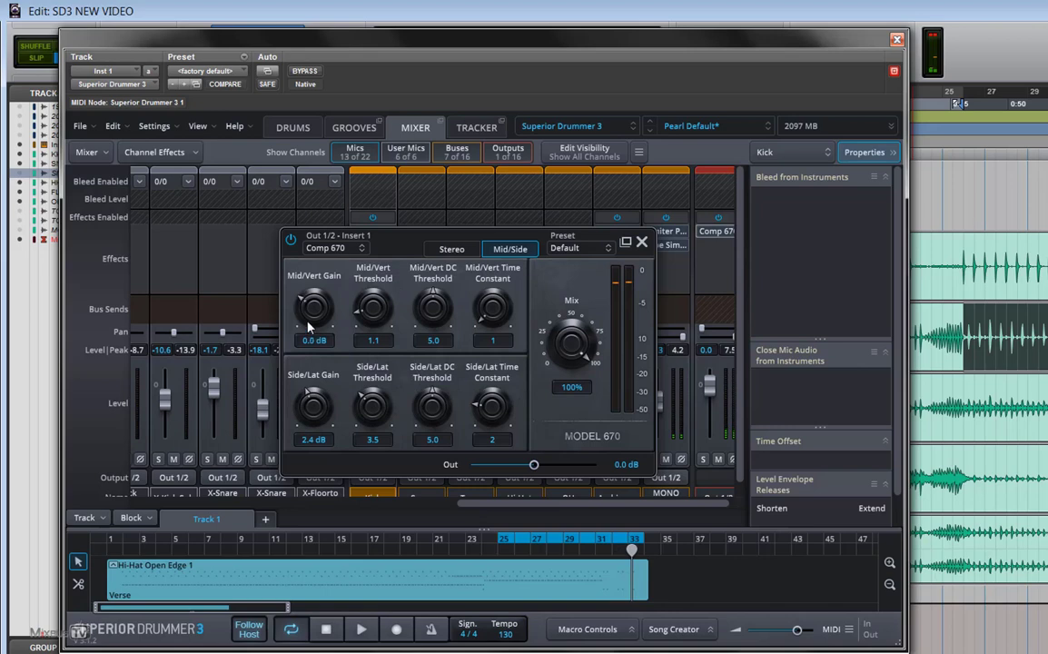
pyautogui.doubleClick(313, 439)
pyautogui.write('1')
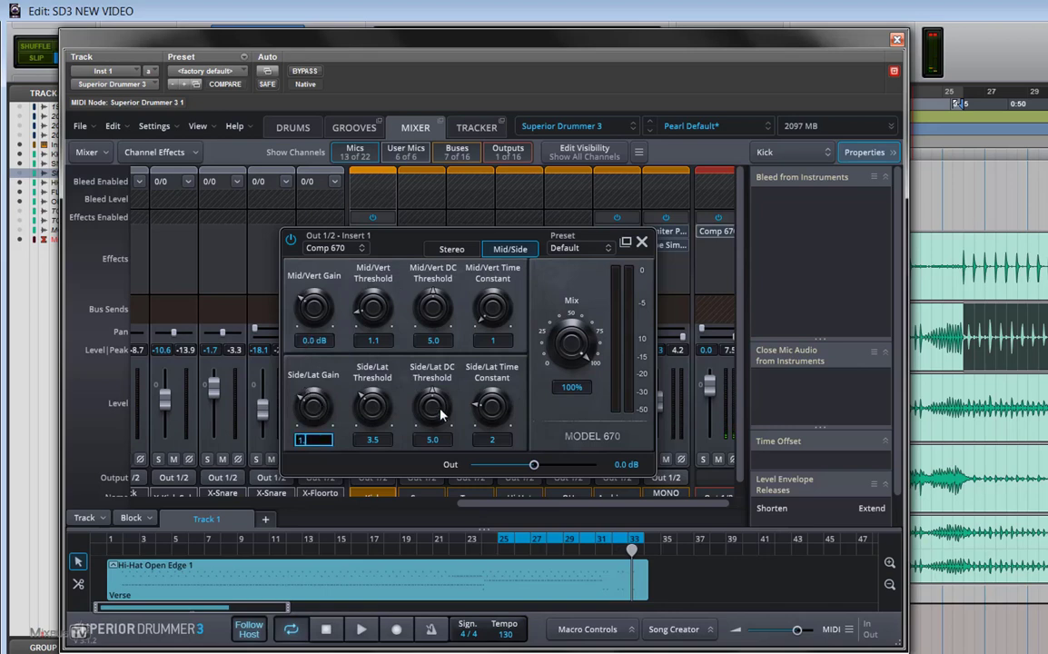
pyautogui.write('.5')
pyautogui.press('Return')
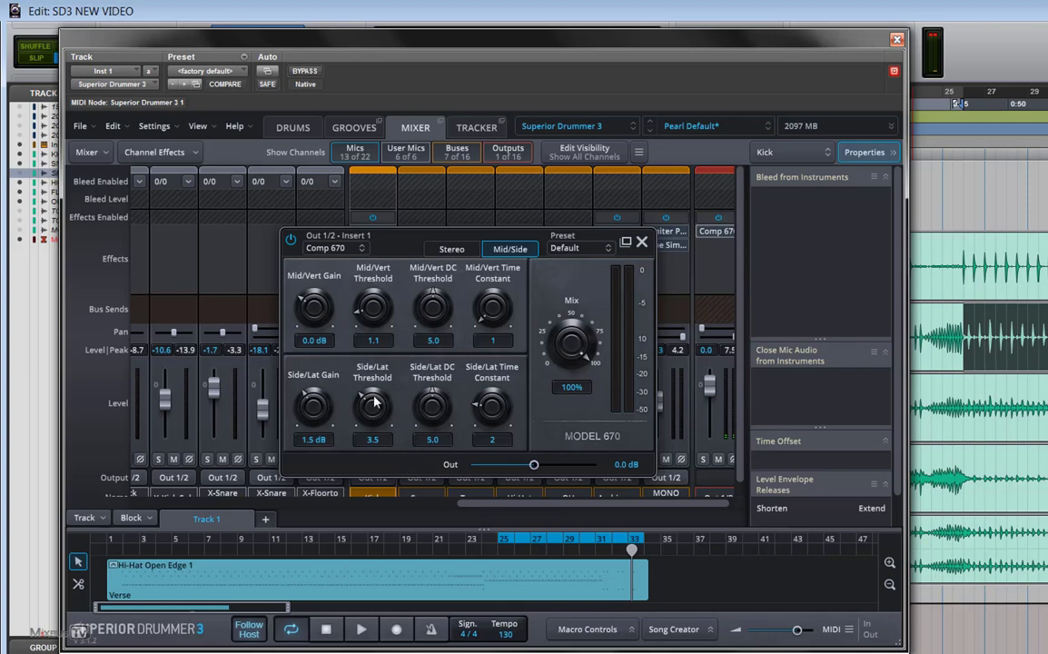
pyautogui.press('space')
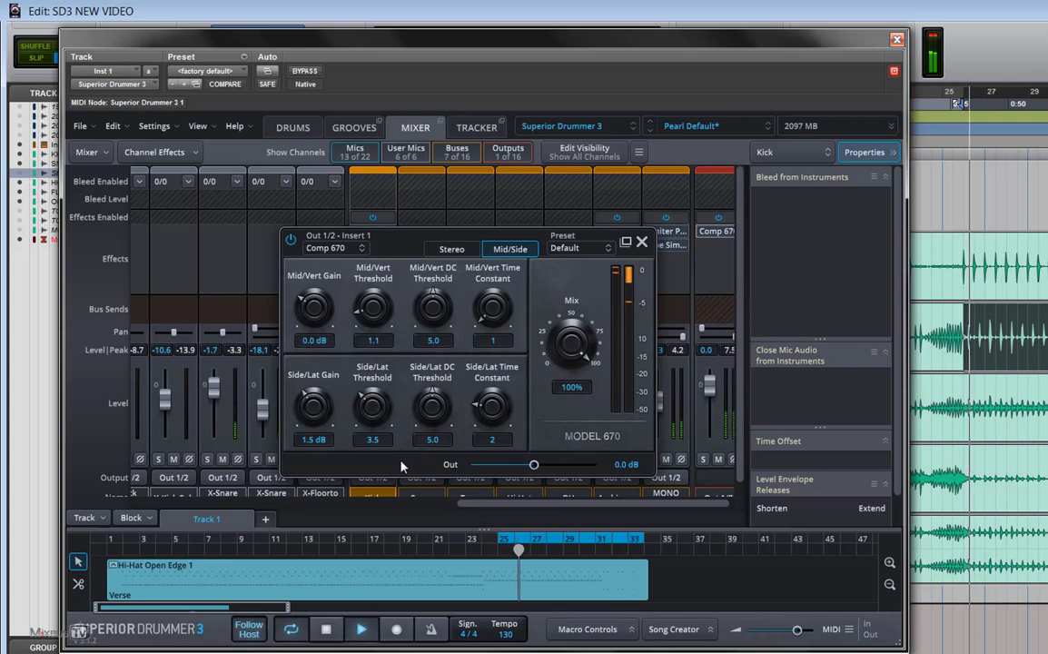
pyautogui.click(291, 240)
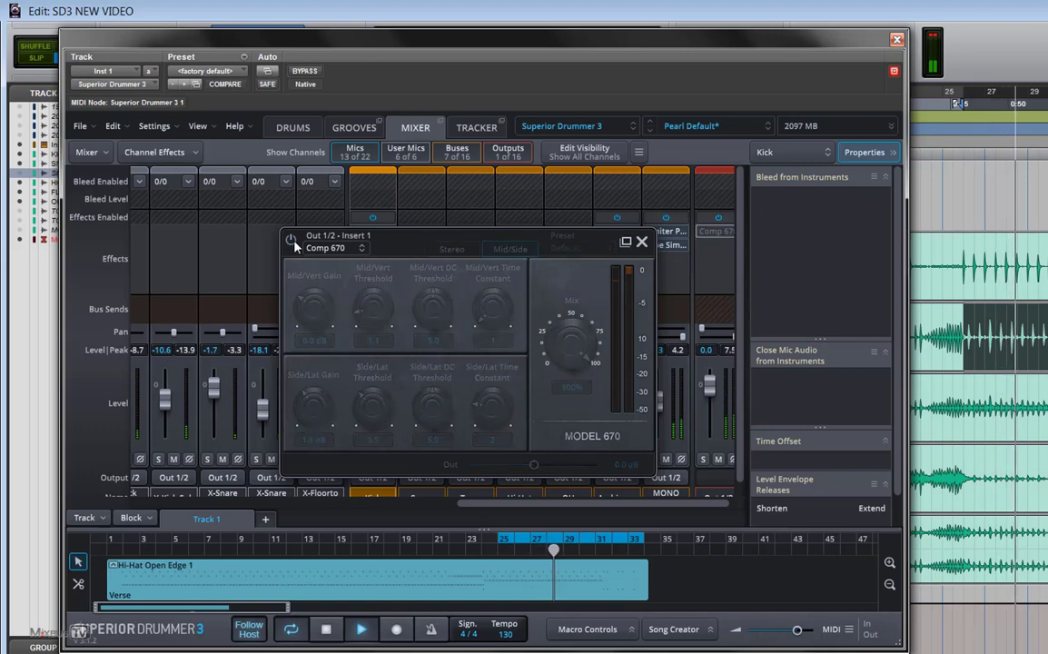
pyautogui.click(292, 240)
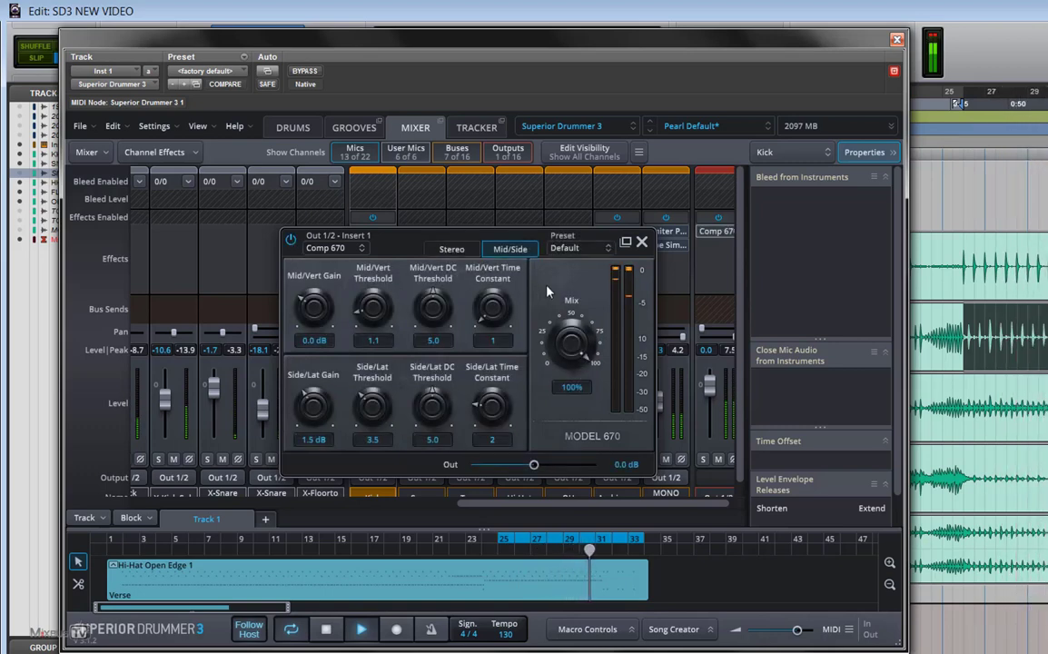
pyautogui.press('space')
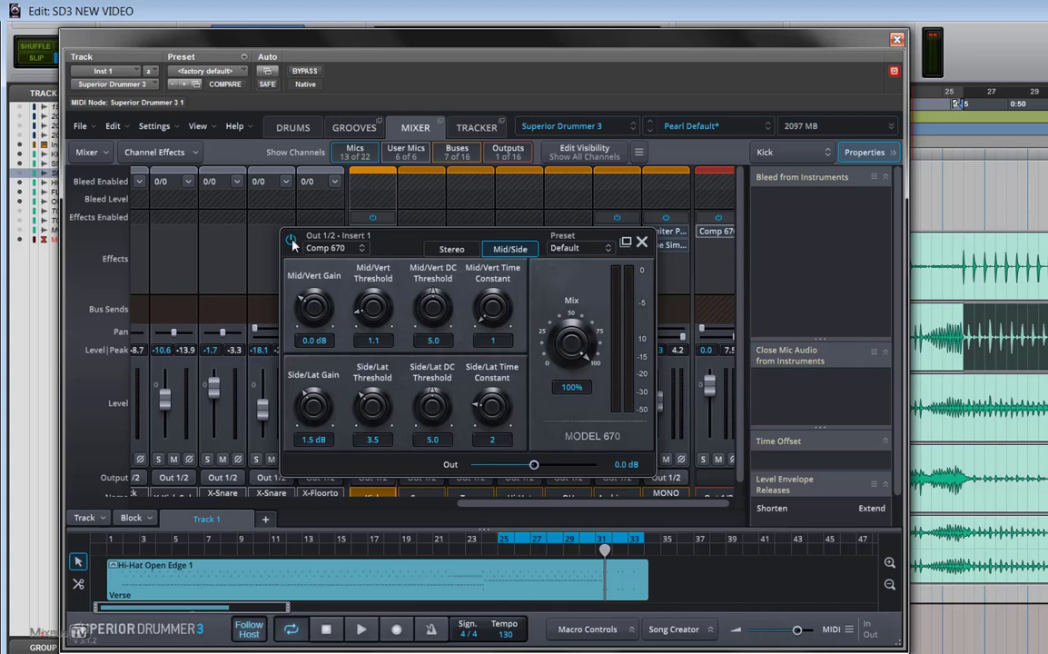
# - Close the Comp 670 and add a Distortion > Distortion insert to the output channel
pyautogui.click(641, 241)
pyautogui.click(720, 253)
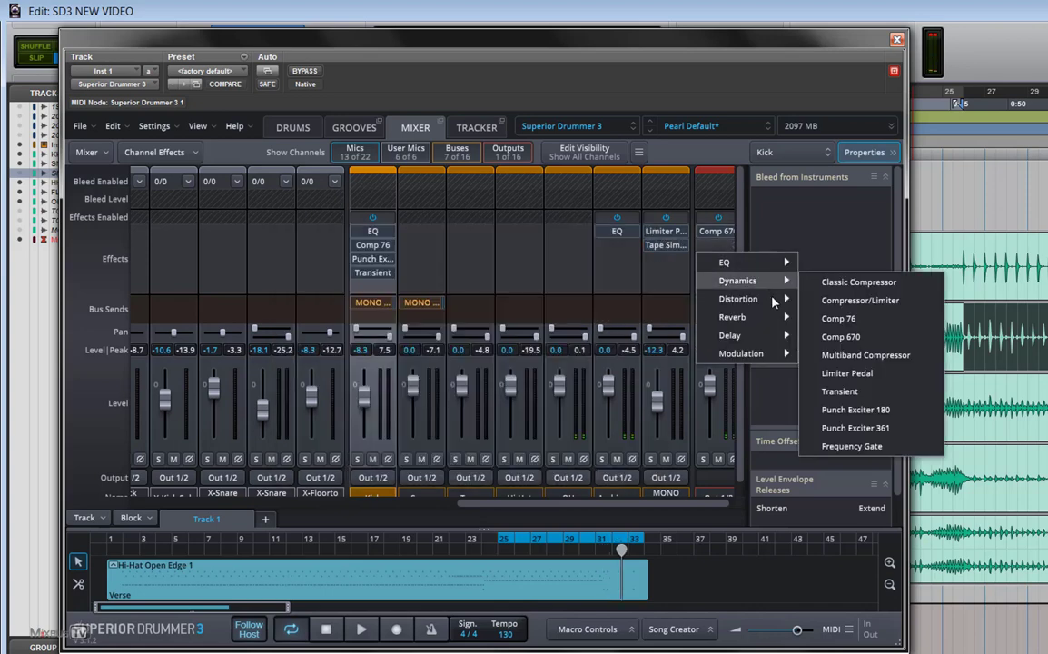
pyautogui.moveTo(775, 301)
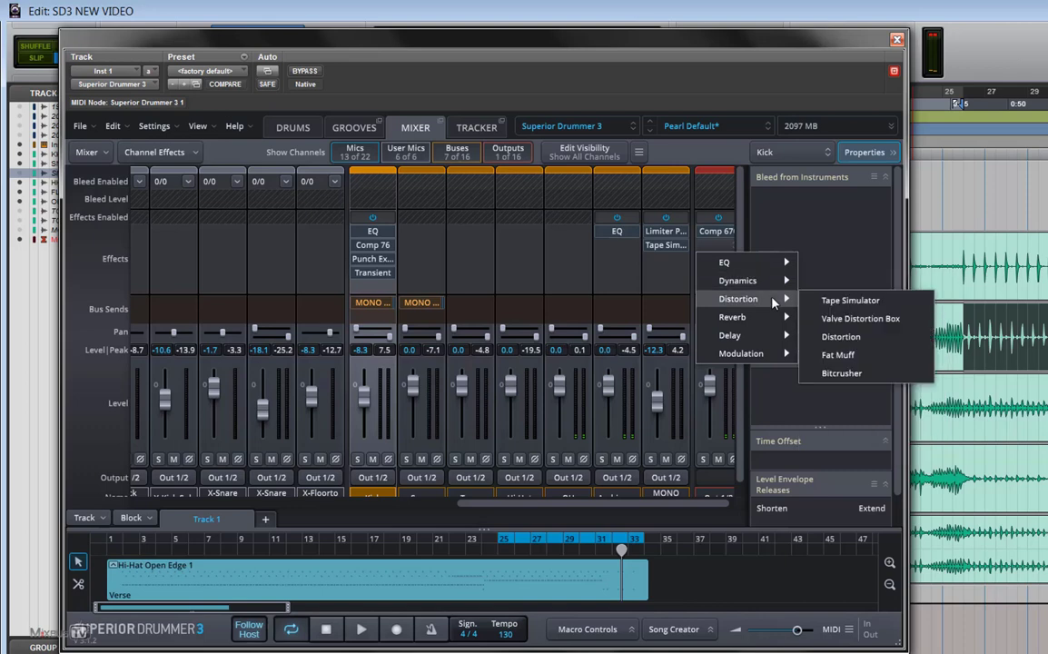
pyautogui.click(841, 337)
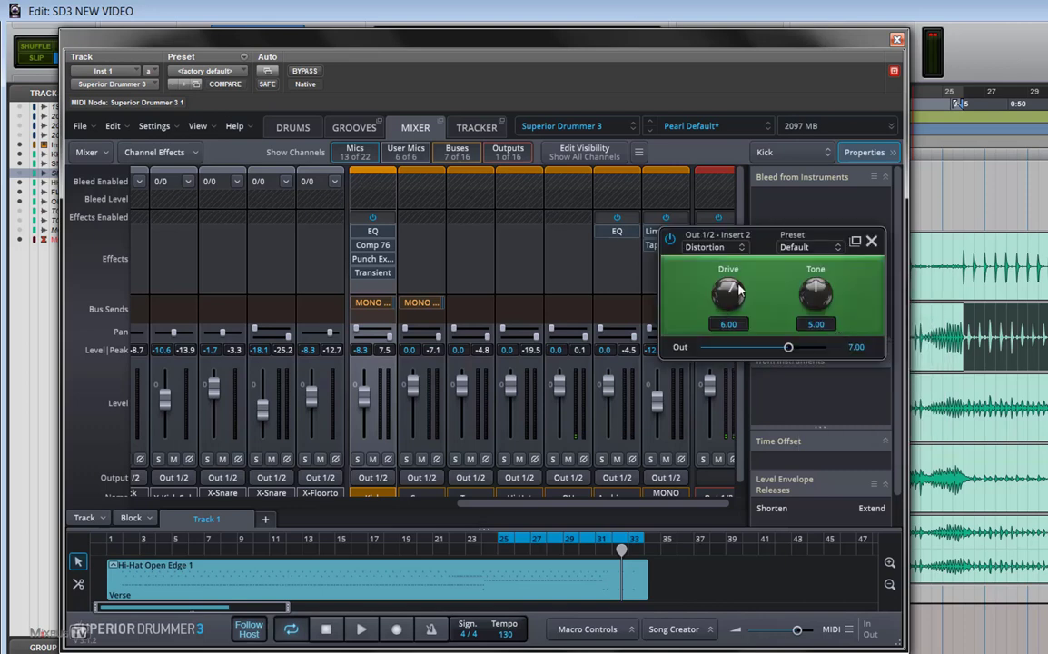
pyautogui.click(872, 242)
# - Swap that insert to Valve Distortion Box and close its window
pyautogui.click(717, 246)
pyautogui.click(715, 247)
pyautogui.moveTo(761, 314)
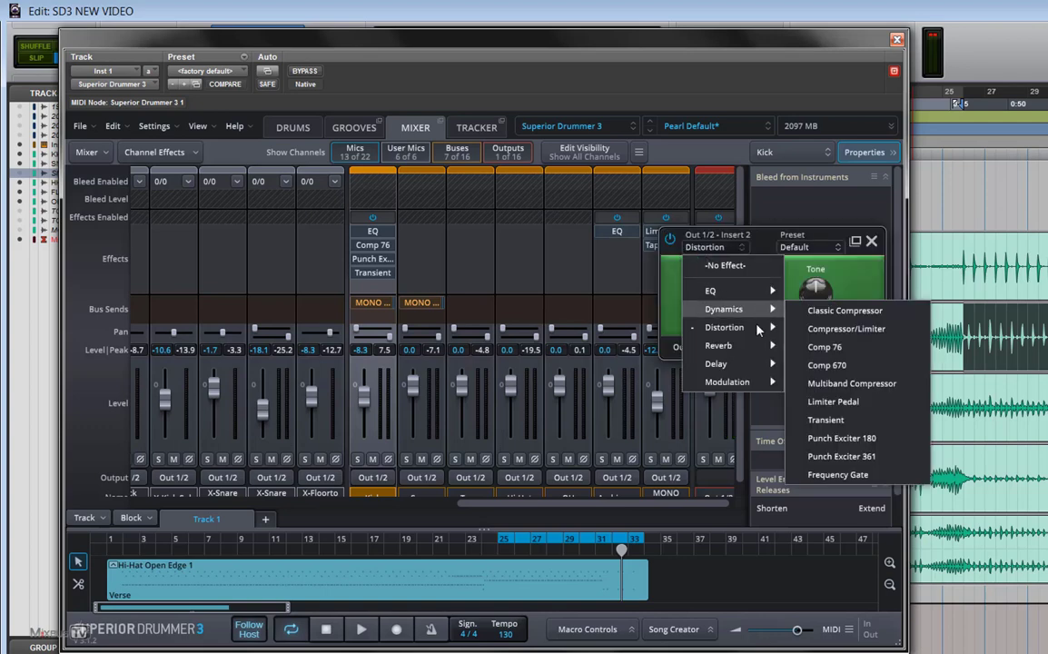
pyautogui.moveTo(726, 327)
pyautogui.click(845, 346)
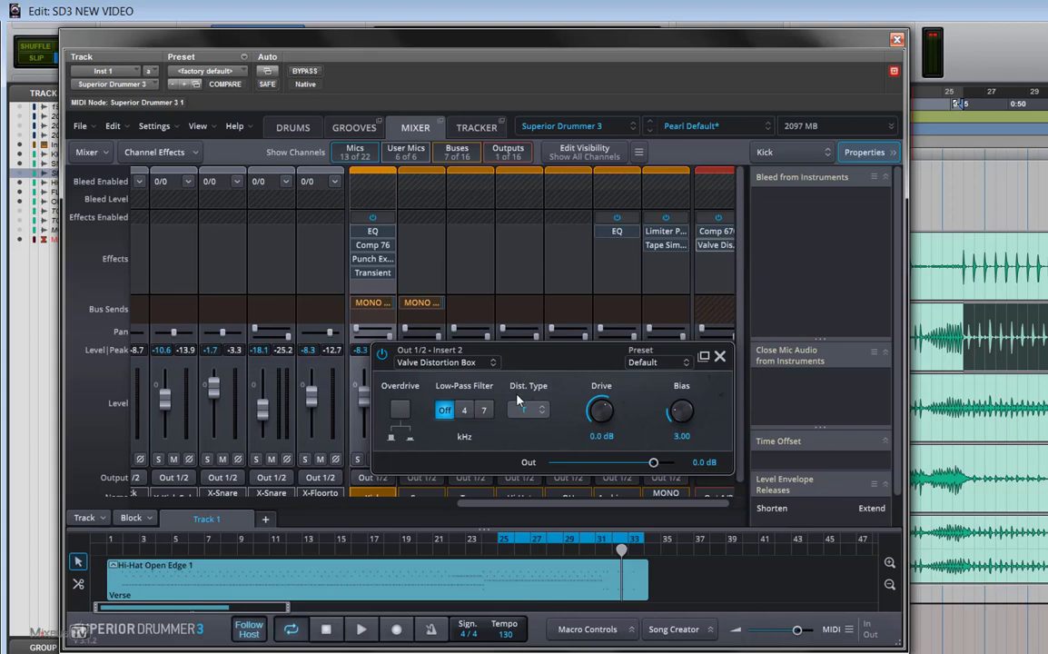
pyautogui.click(720, 357)
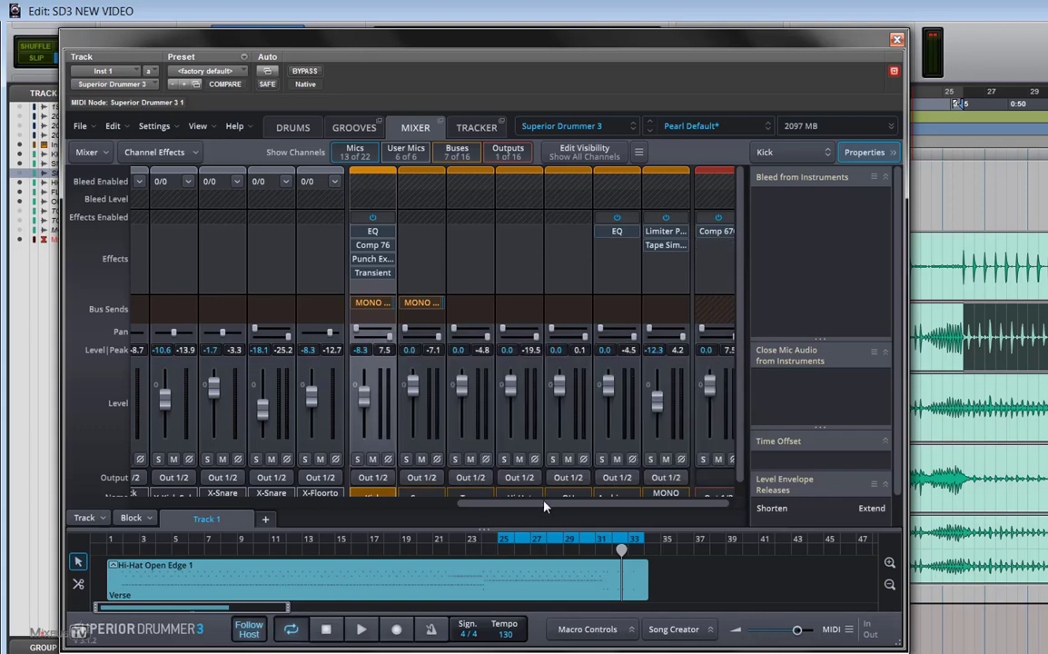
# - Scroll the mixer to show the Kick through Out 1/2 channel strips
pyautogui.moveTo(547, 504); pyautogui.dragTo(454, 507)
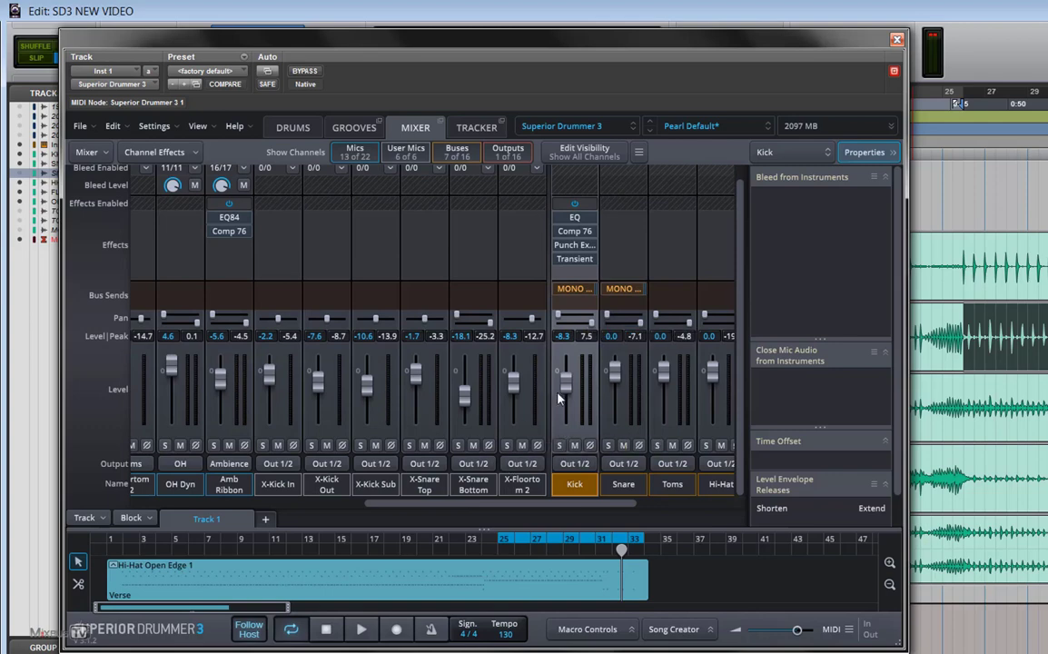
pyautogui.moveTo(515, 507); pyautogui.dragTo(629, 505)
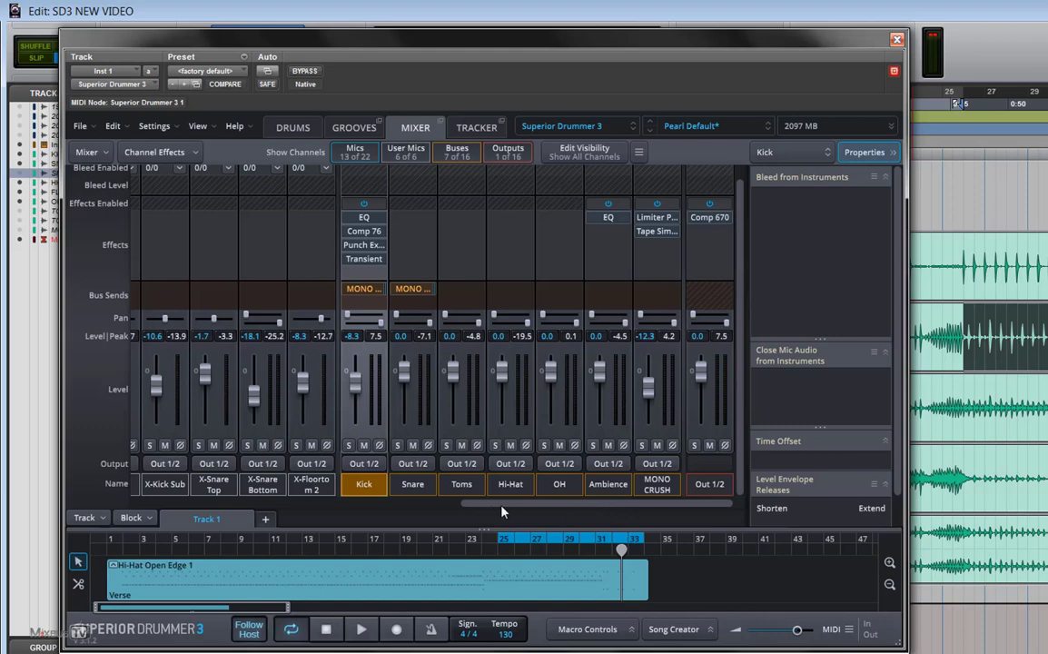
# - Open Export Song as Audio File(s), turn off Enable Bounce Loop Area, and view the Advanced tab
pyautogui.click(86, 518)
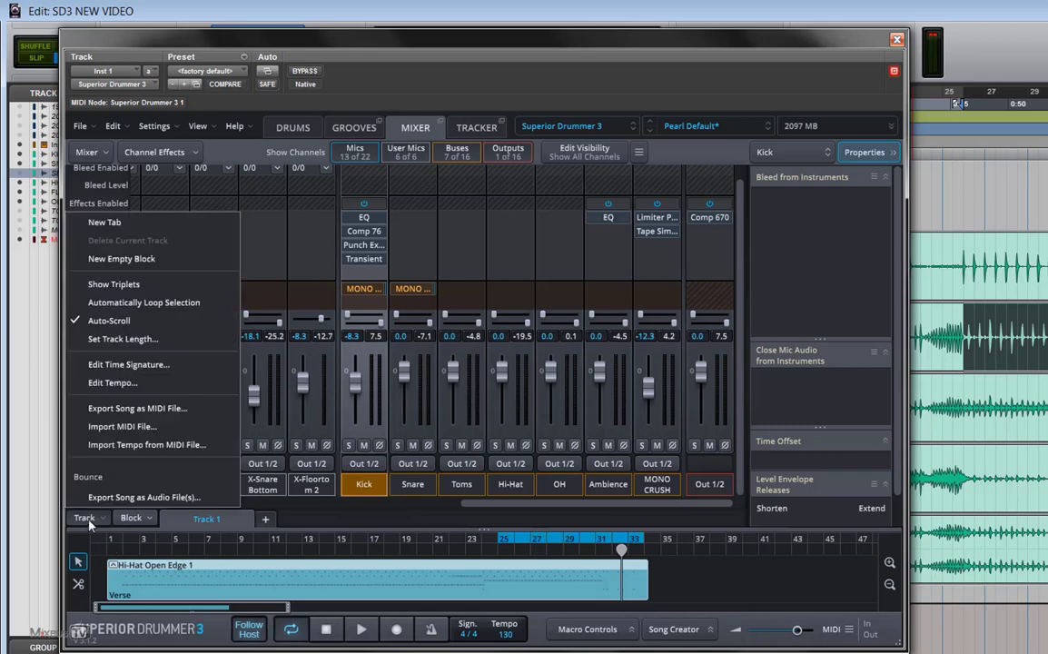
pyautogui.click(145, 498)
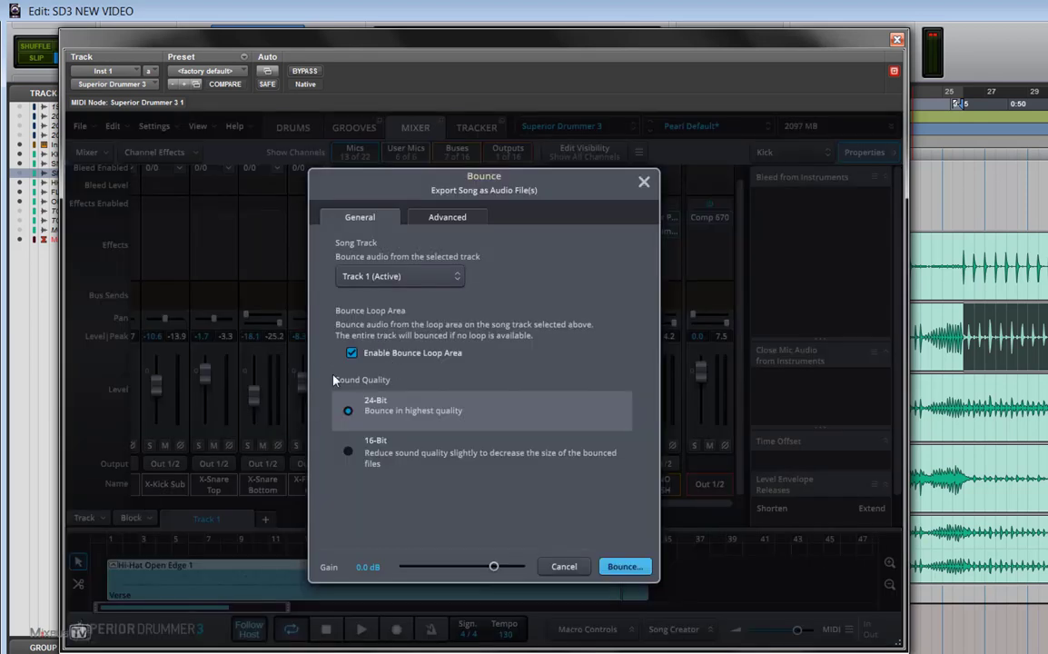
pyautogui.click(420, 355)
pyautogui.click(409, 285)
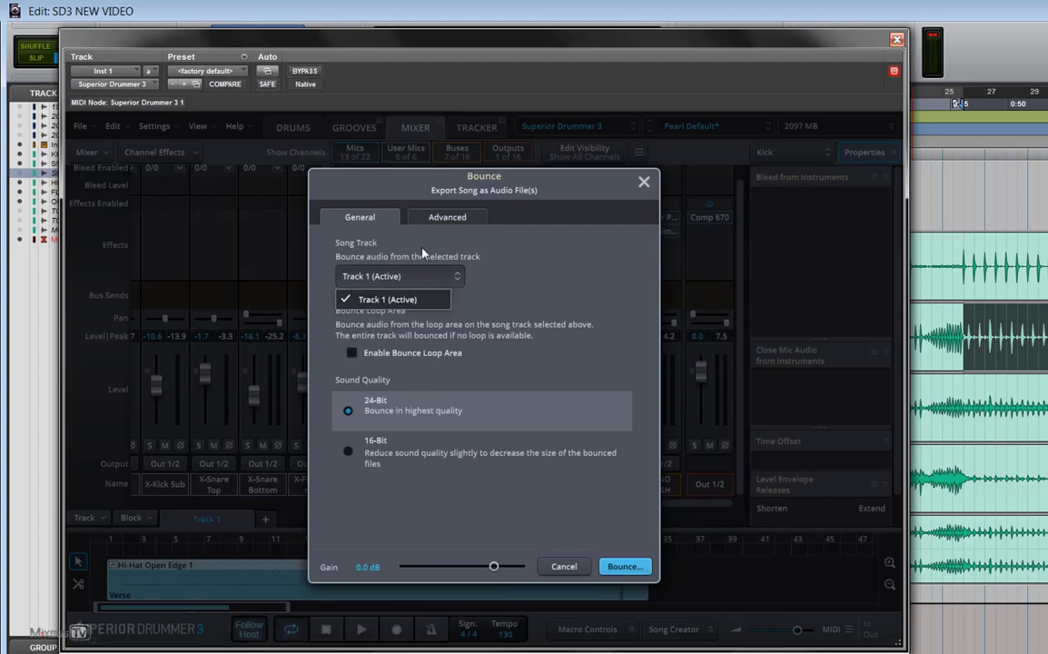
pyautogui.click(437, 220)
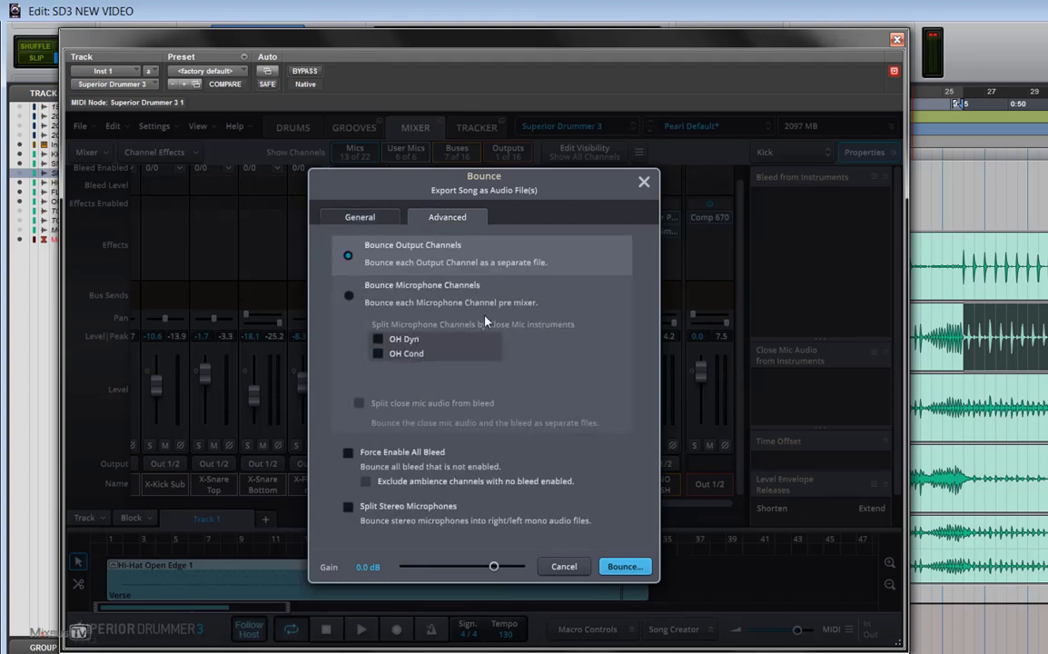